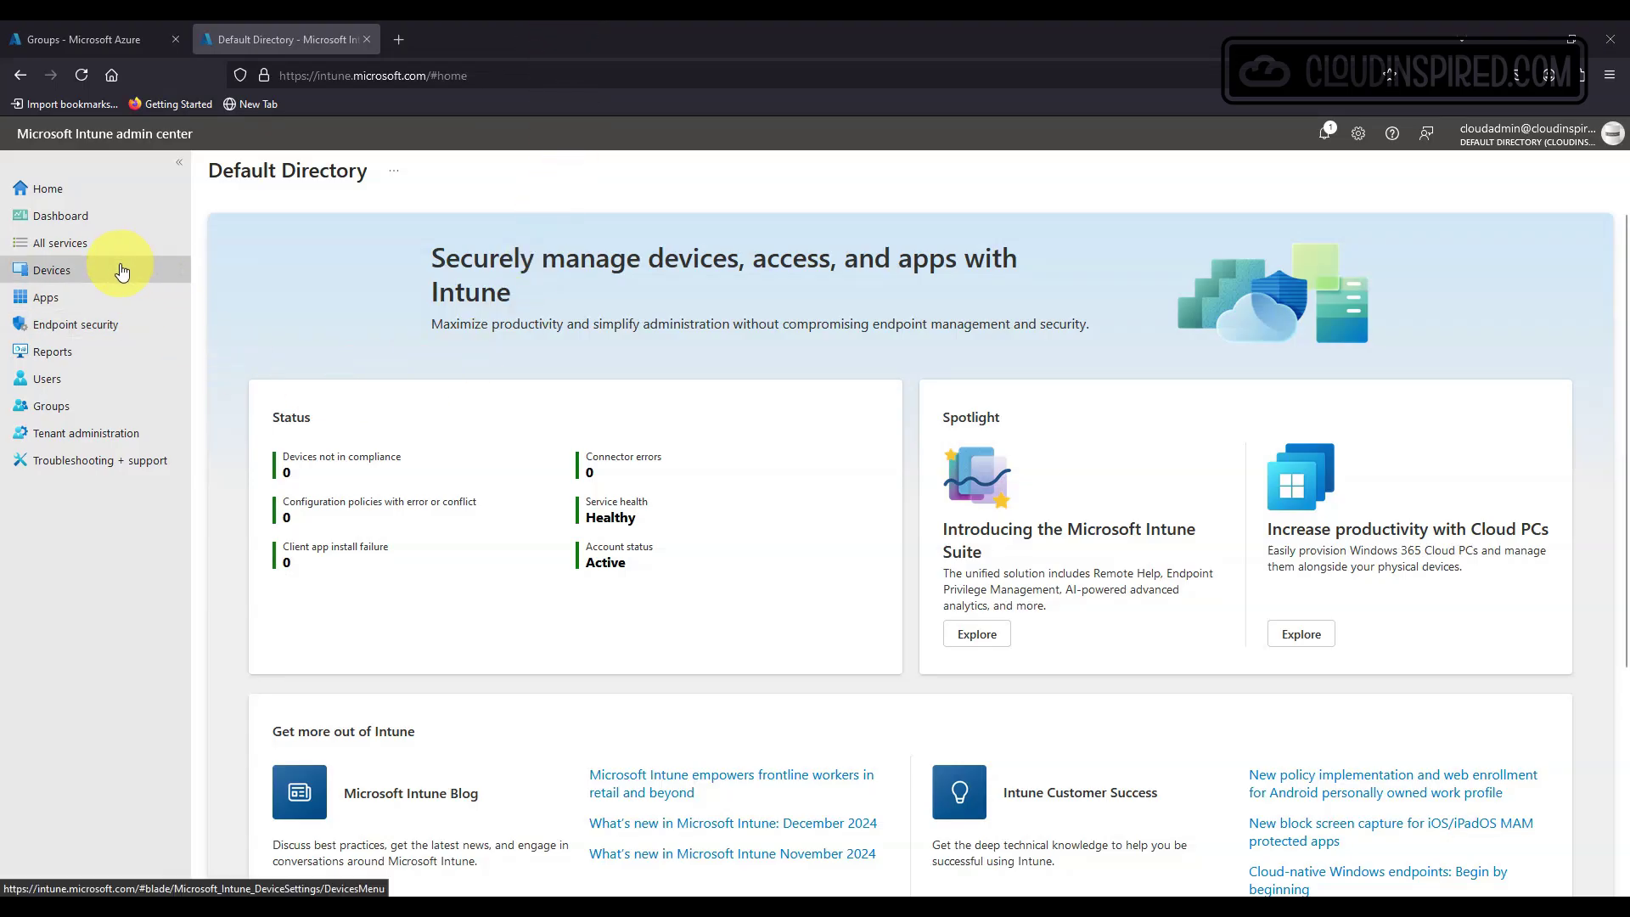
Open Devices > Enrollment > Windows Hello for Business and switch it to Enabled.
click(121, 270)
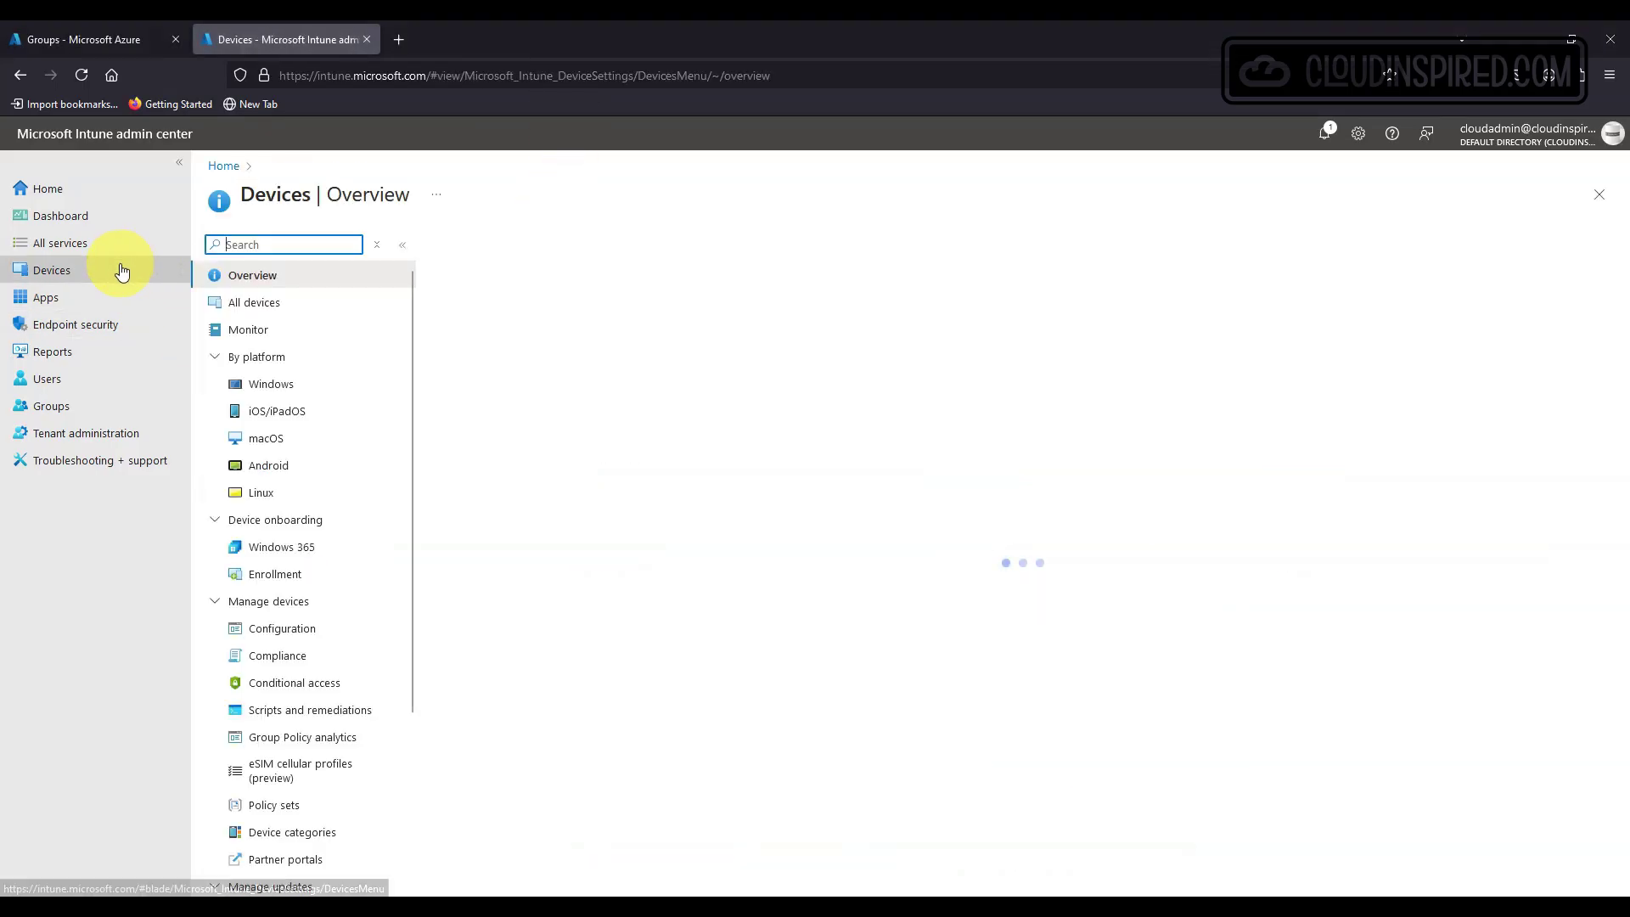
click(348, 576)
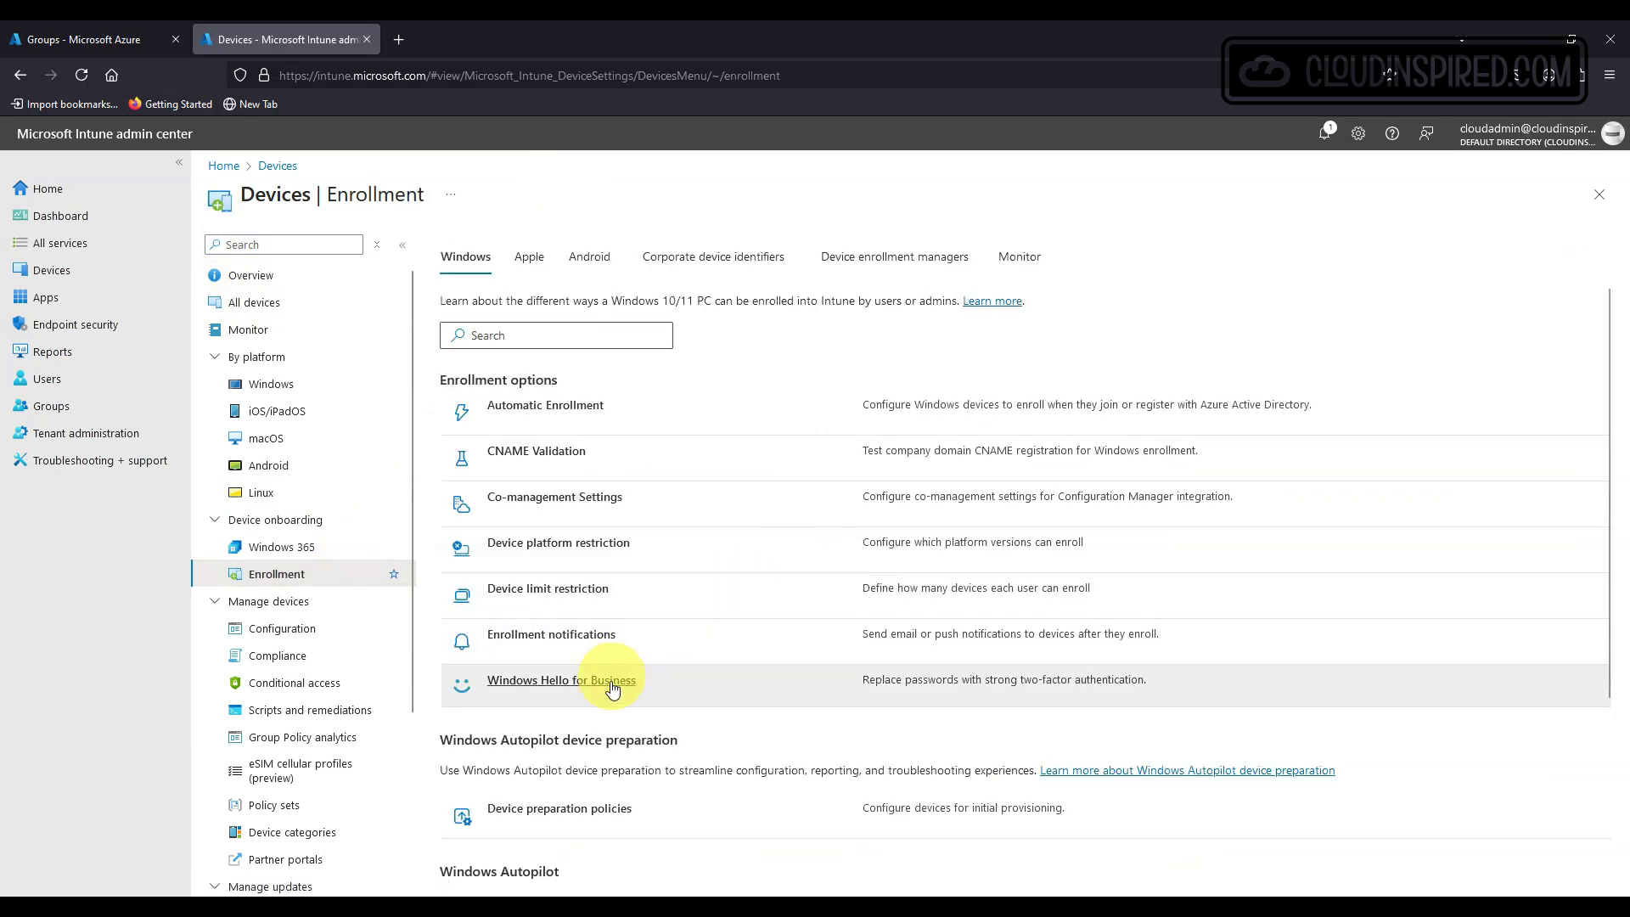
click(612, 692)
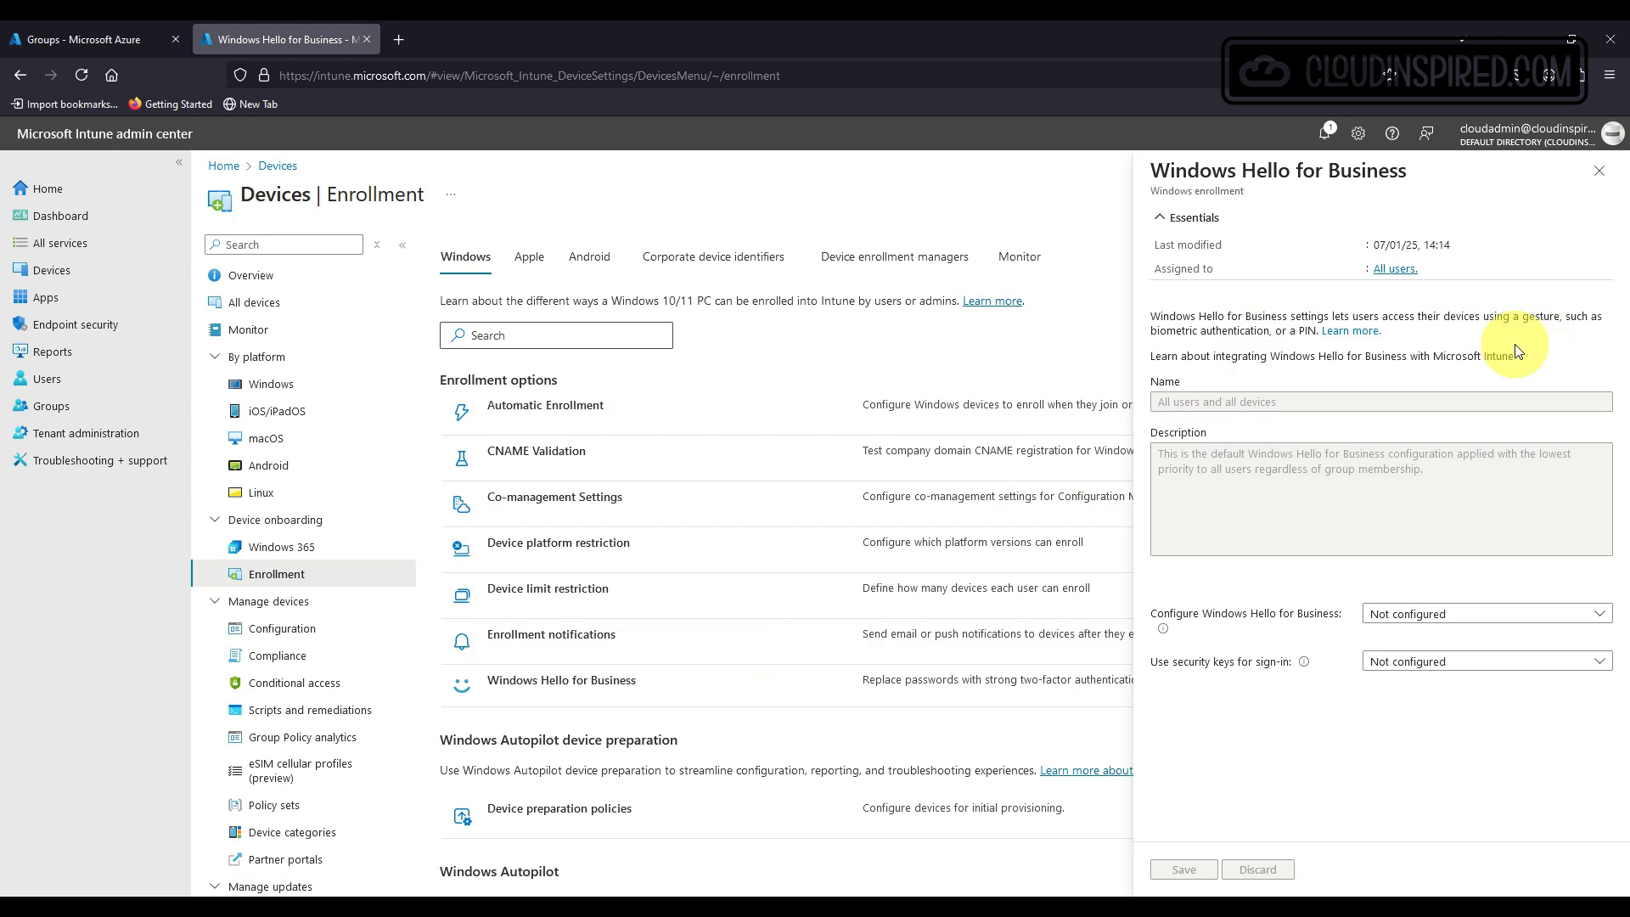
click(1531, 615)
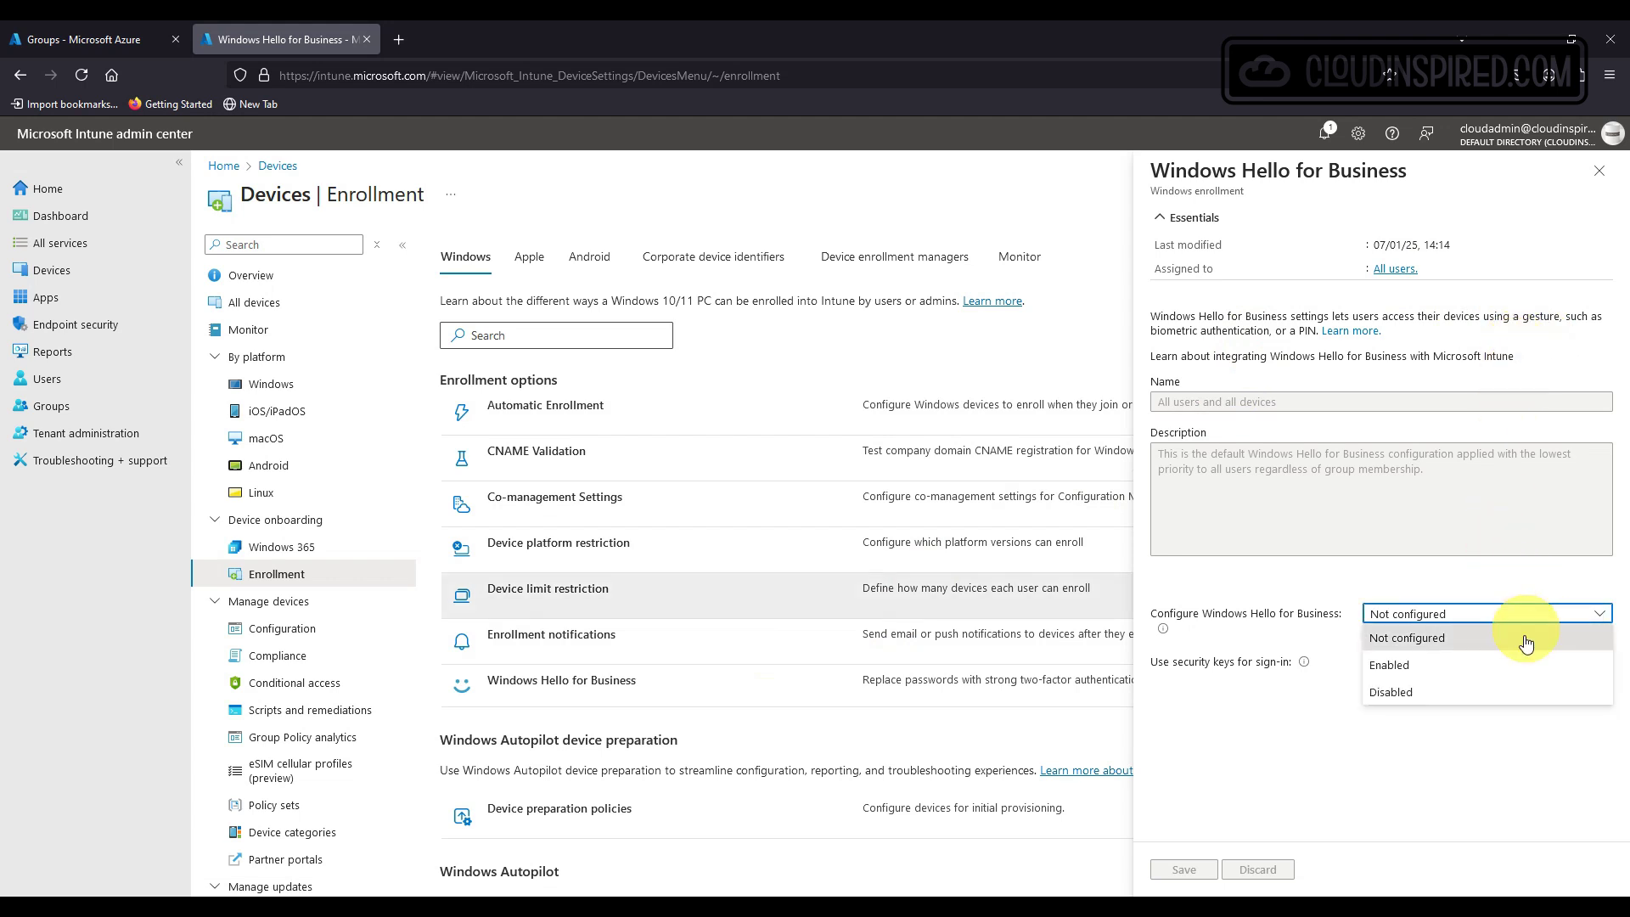
click(1537, 662)
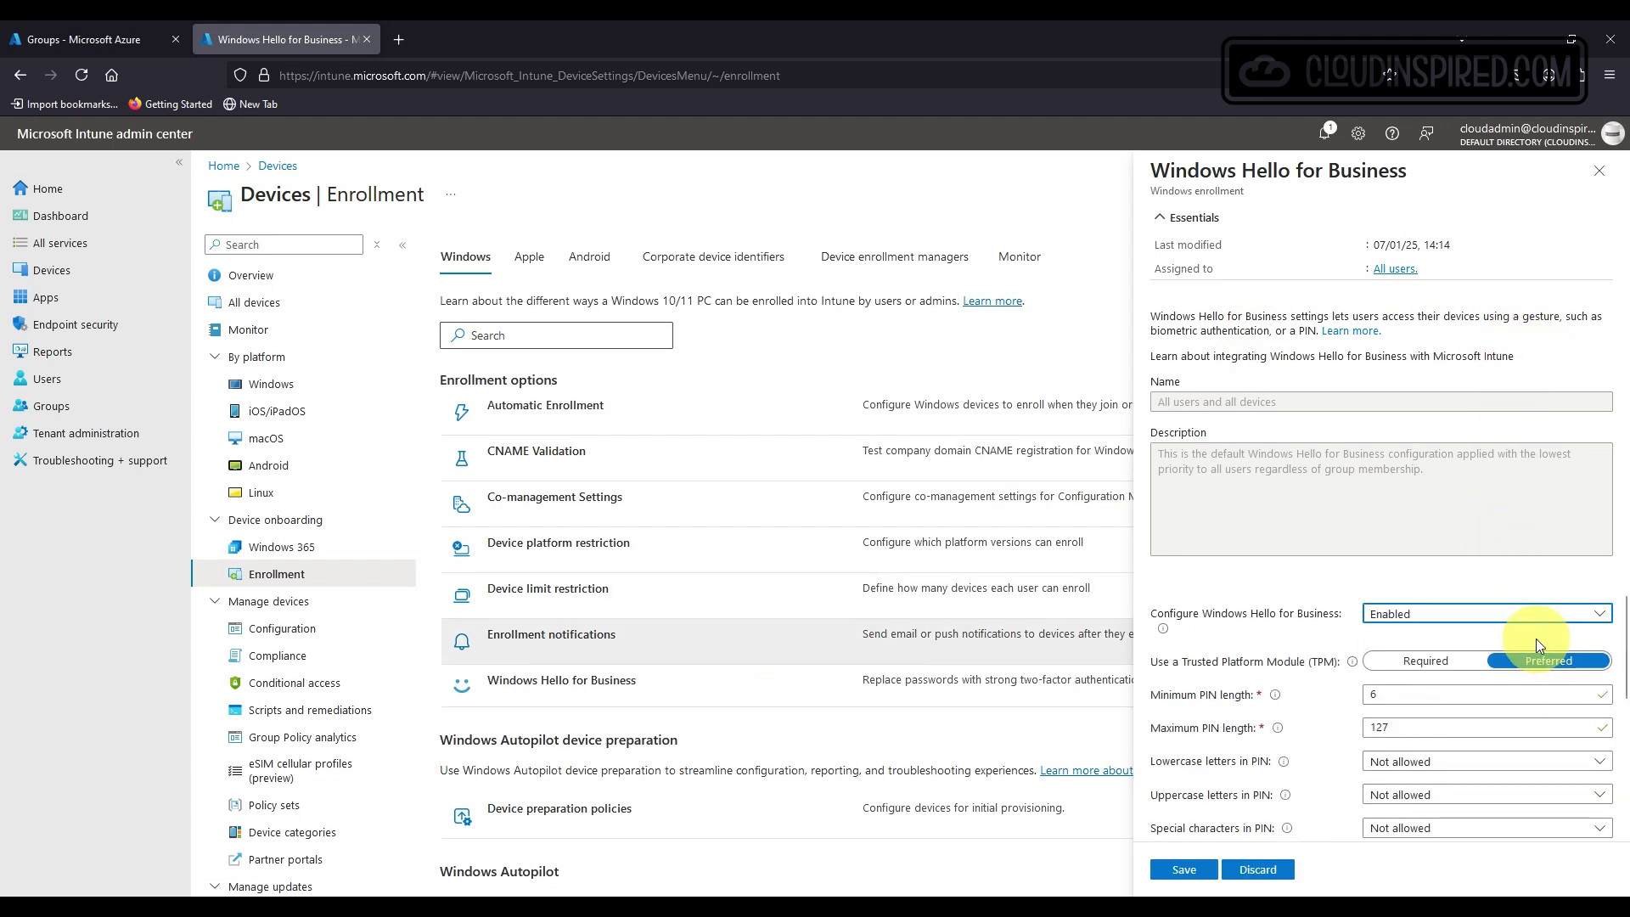
Review the enhanced sign-in and security-key options, then revert Windows Hello for Business to Not configured.
scroll(1535, 639, down, 4)
scroll(1536, 638, down, 2)
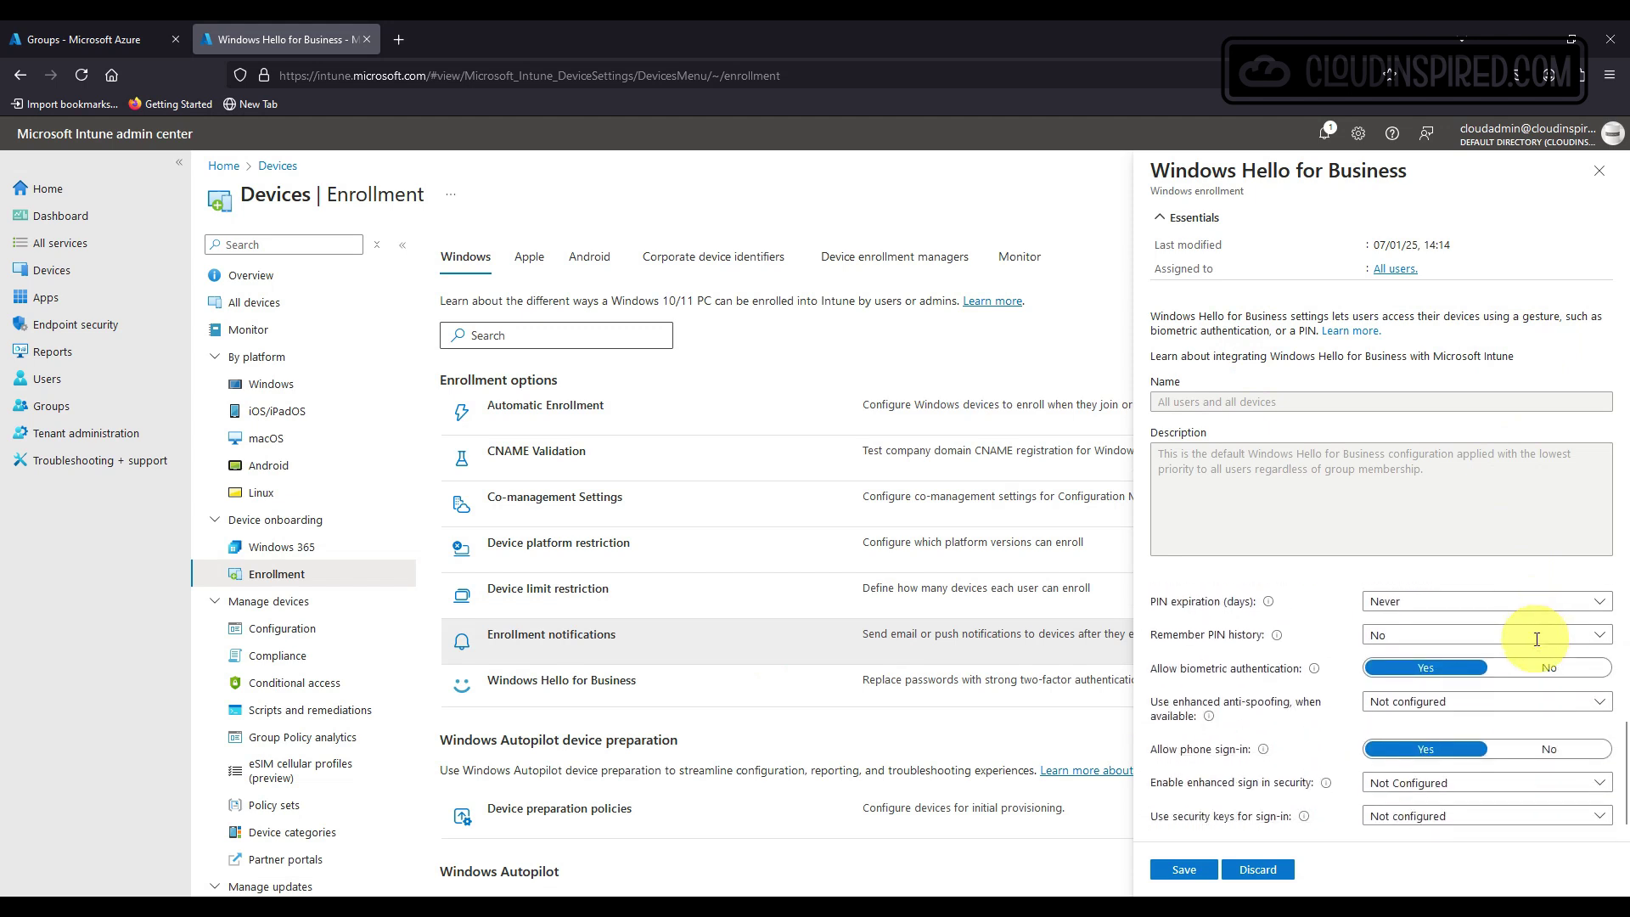
click(1516, 779)
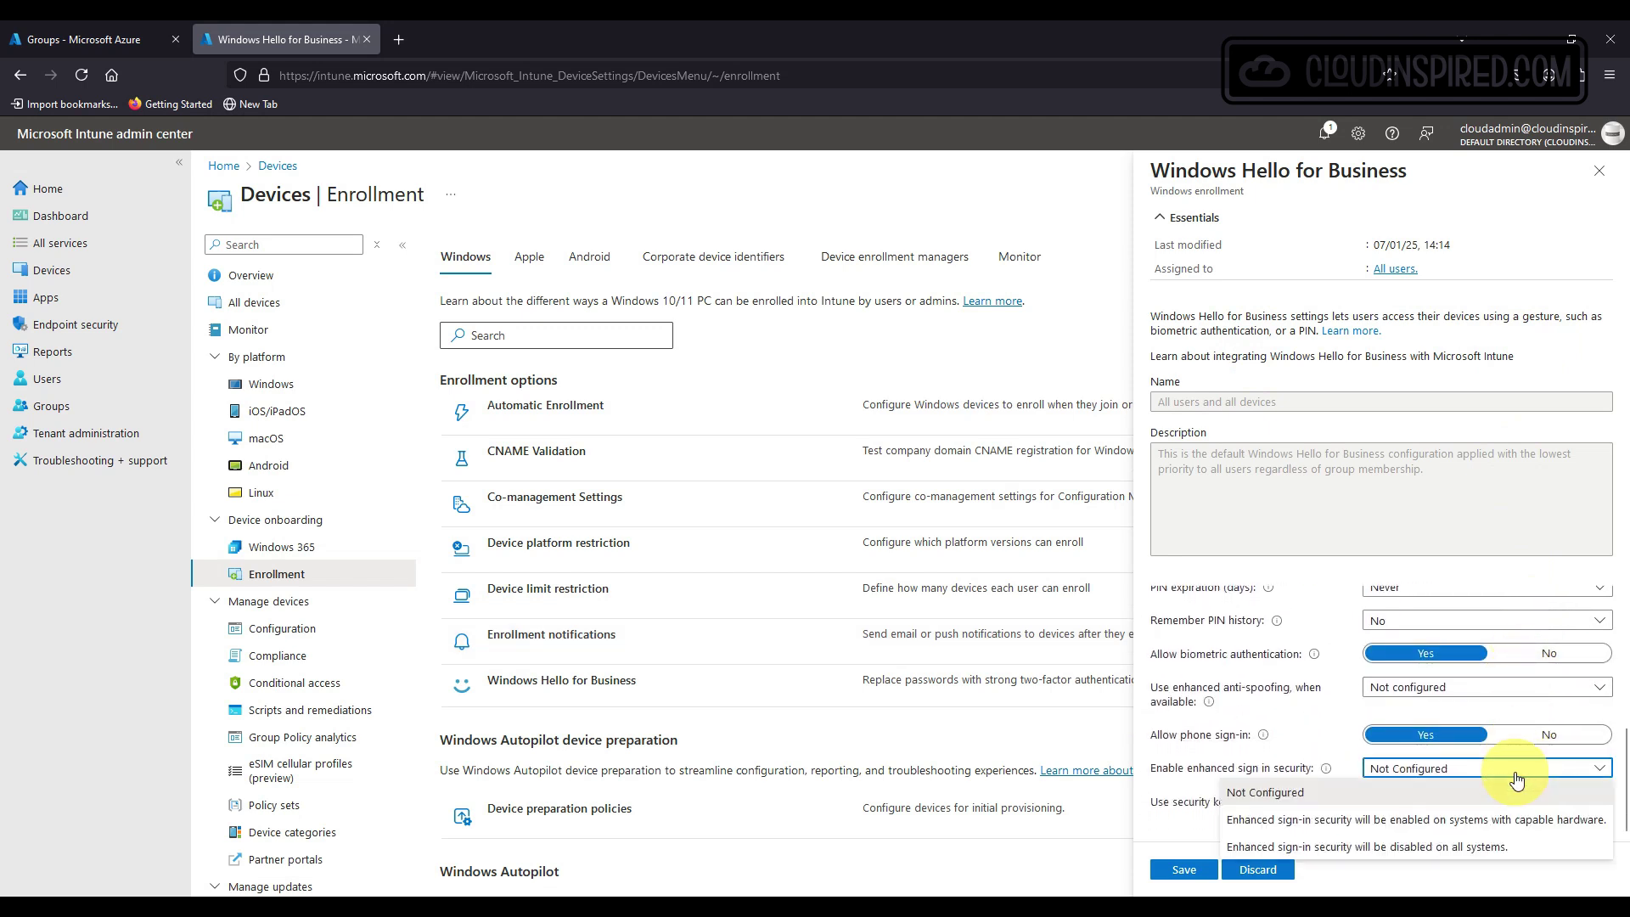
click(1517, 780)
click(1521, 804)
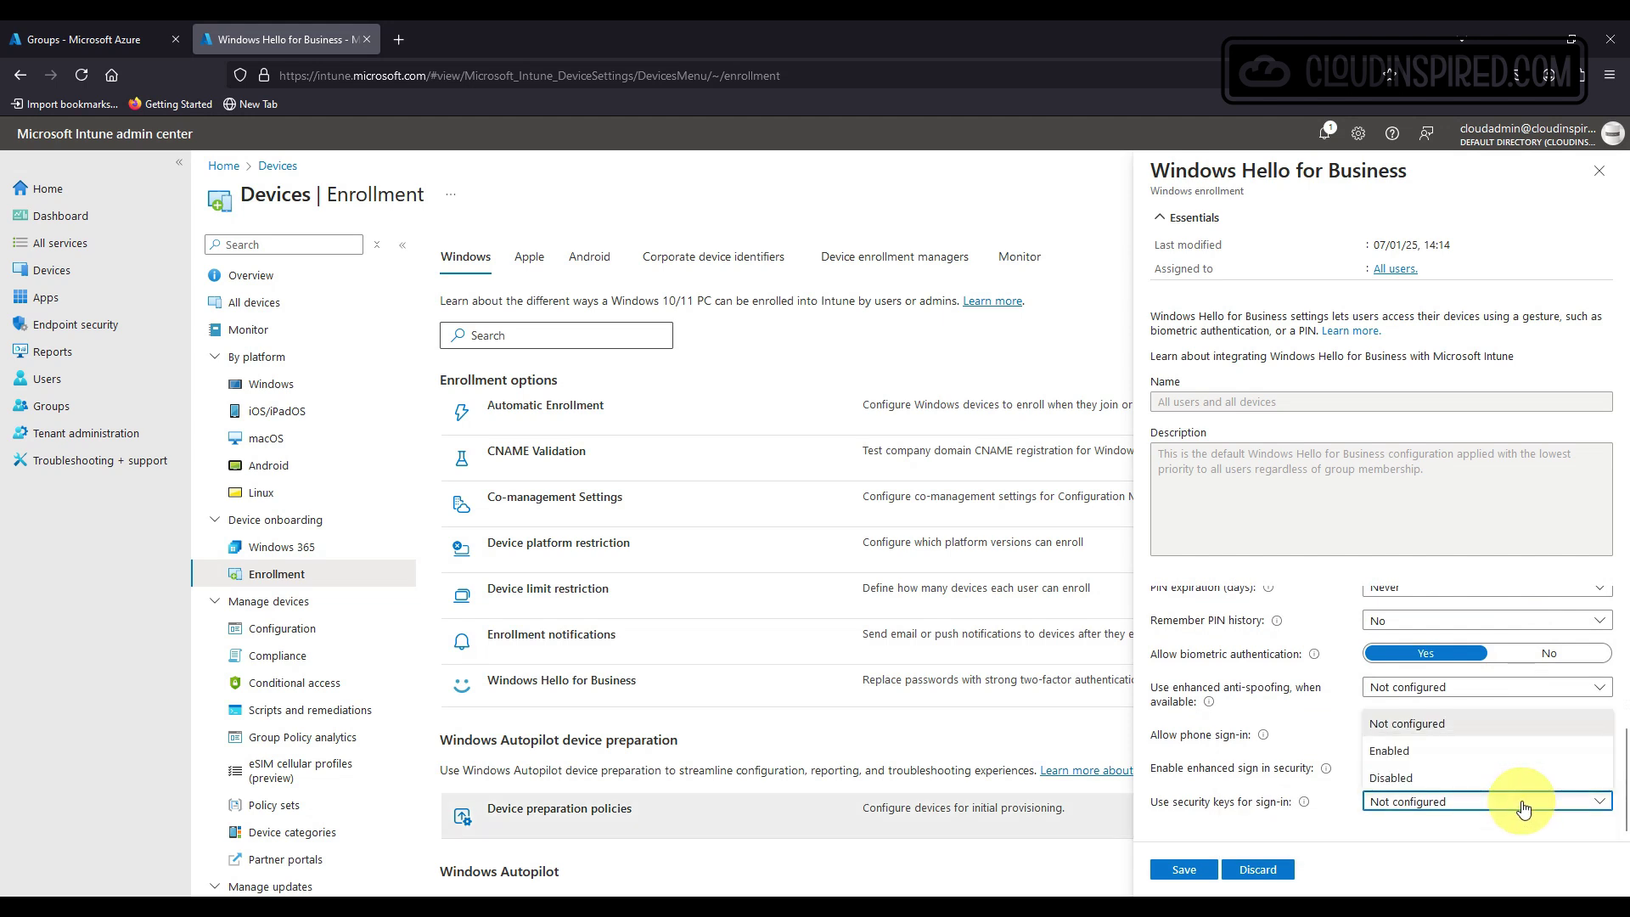
click(1523, 809)
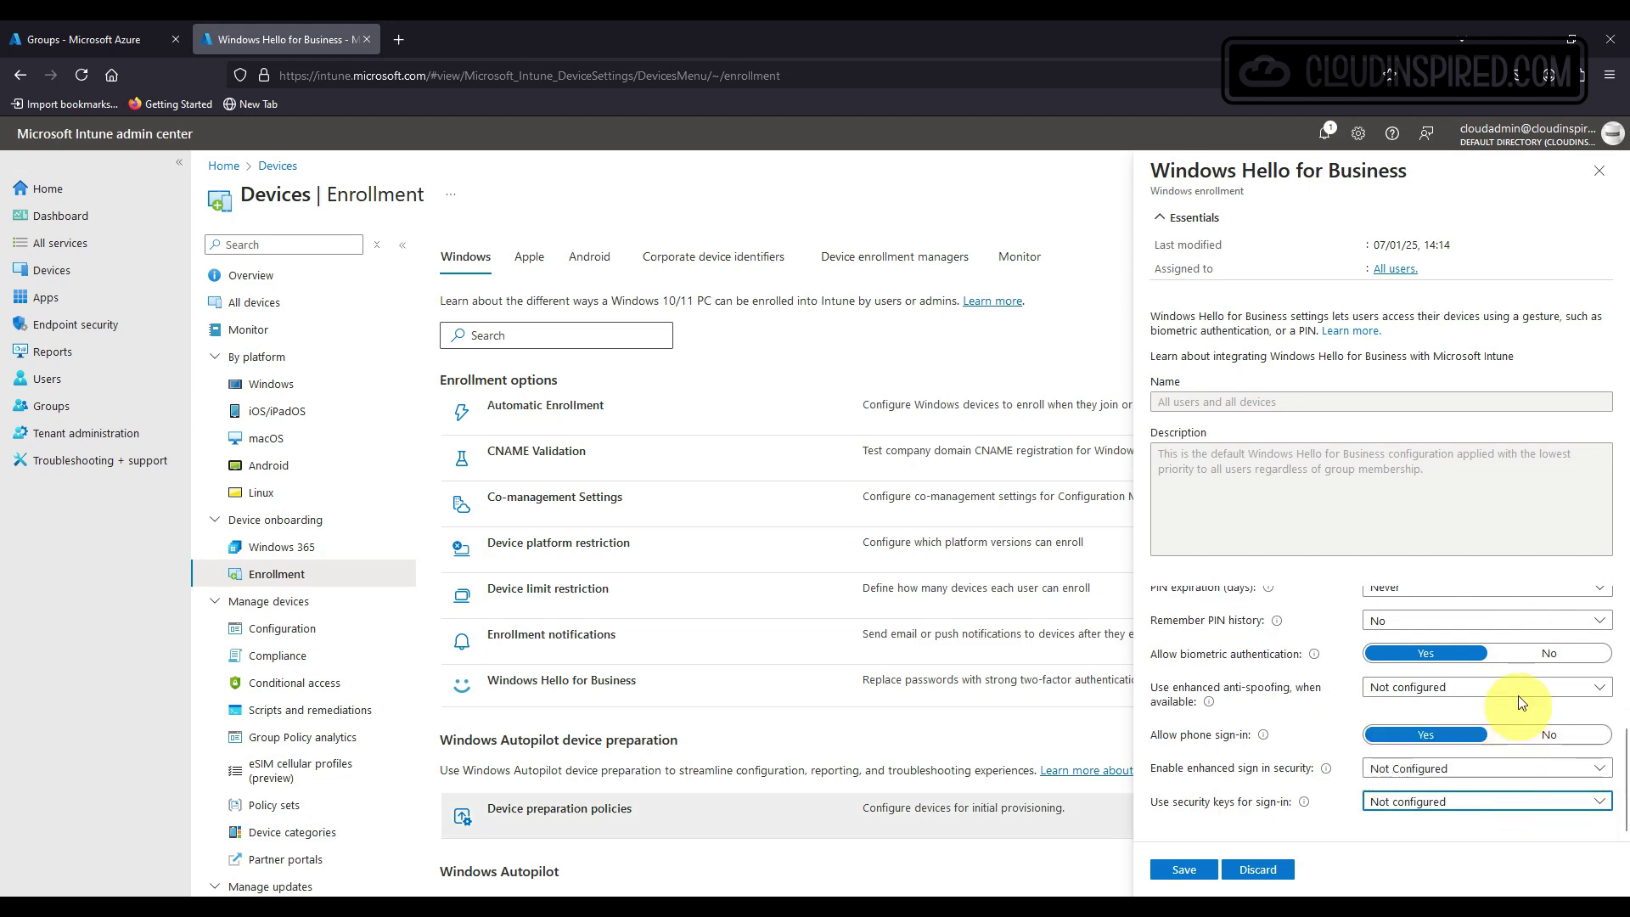
scroll(1519, 674, up, 5)
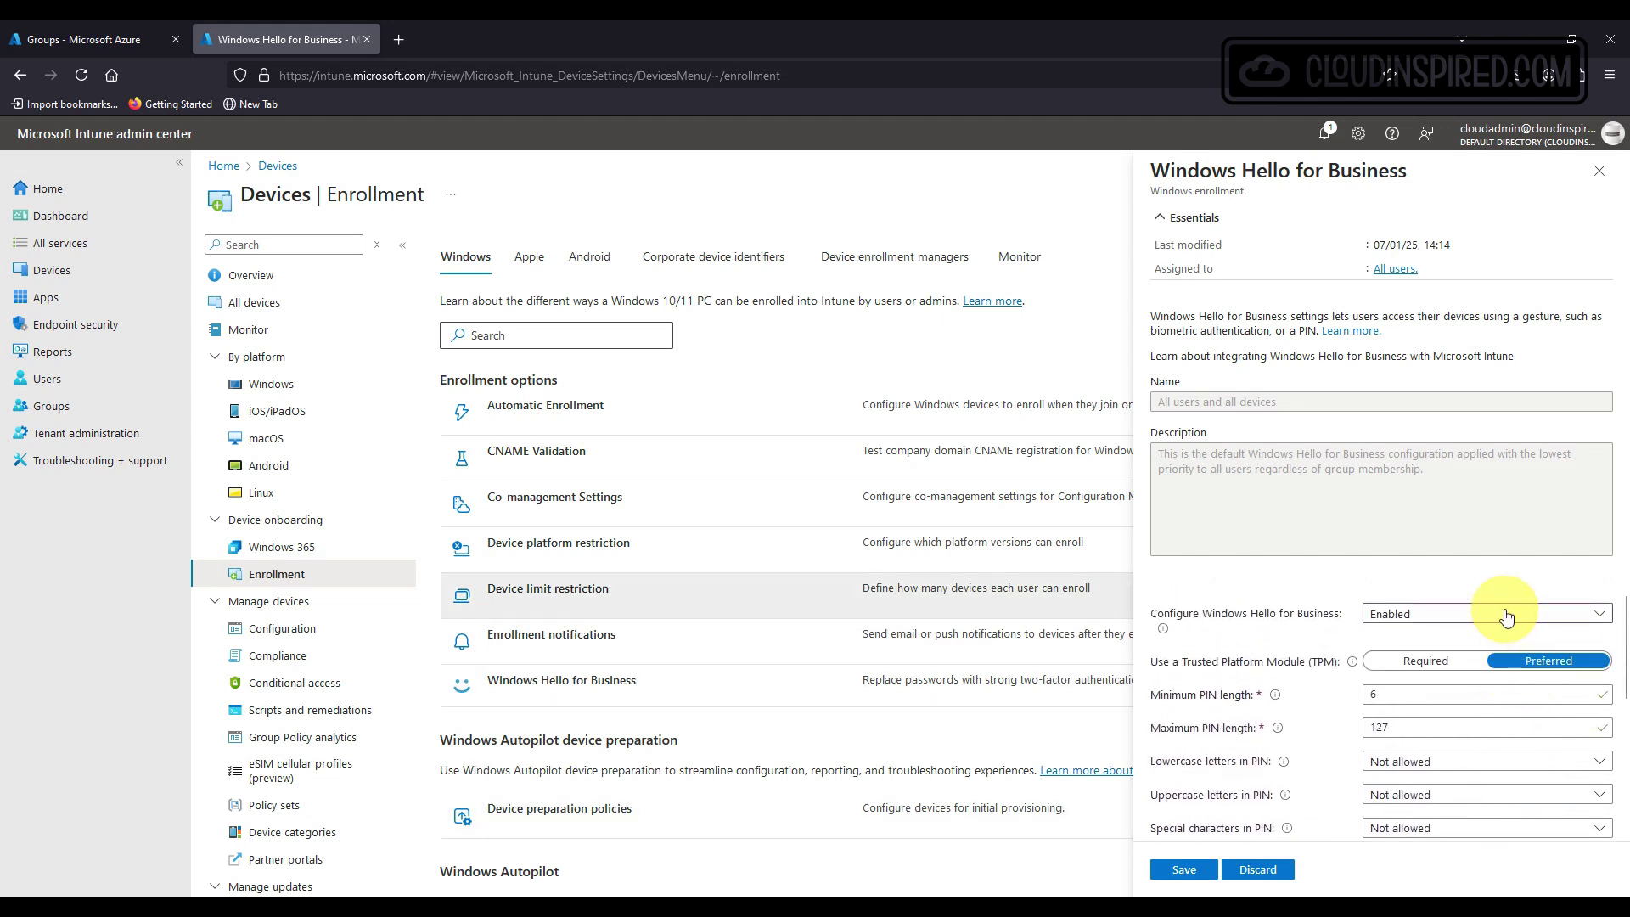
click(1485, 615)
click(1486, 638)
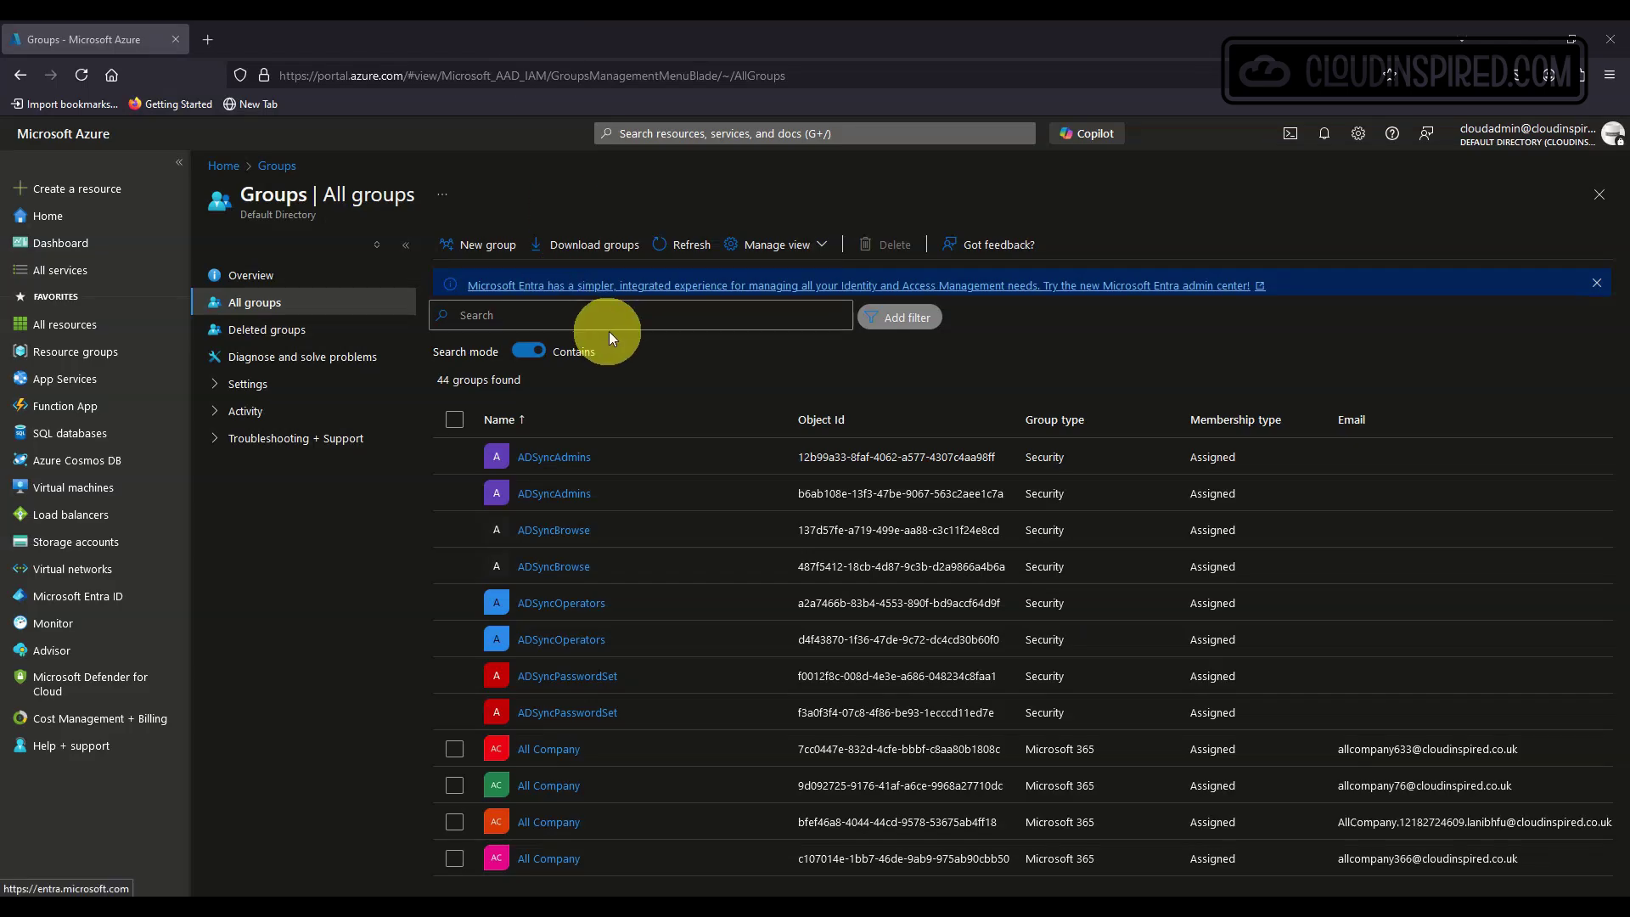
Start a new group named WHFB-USR-GRP with Assigned membership.
click(486, 245)
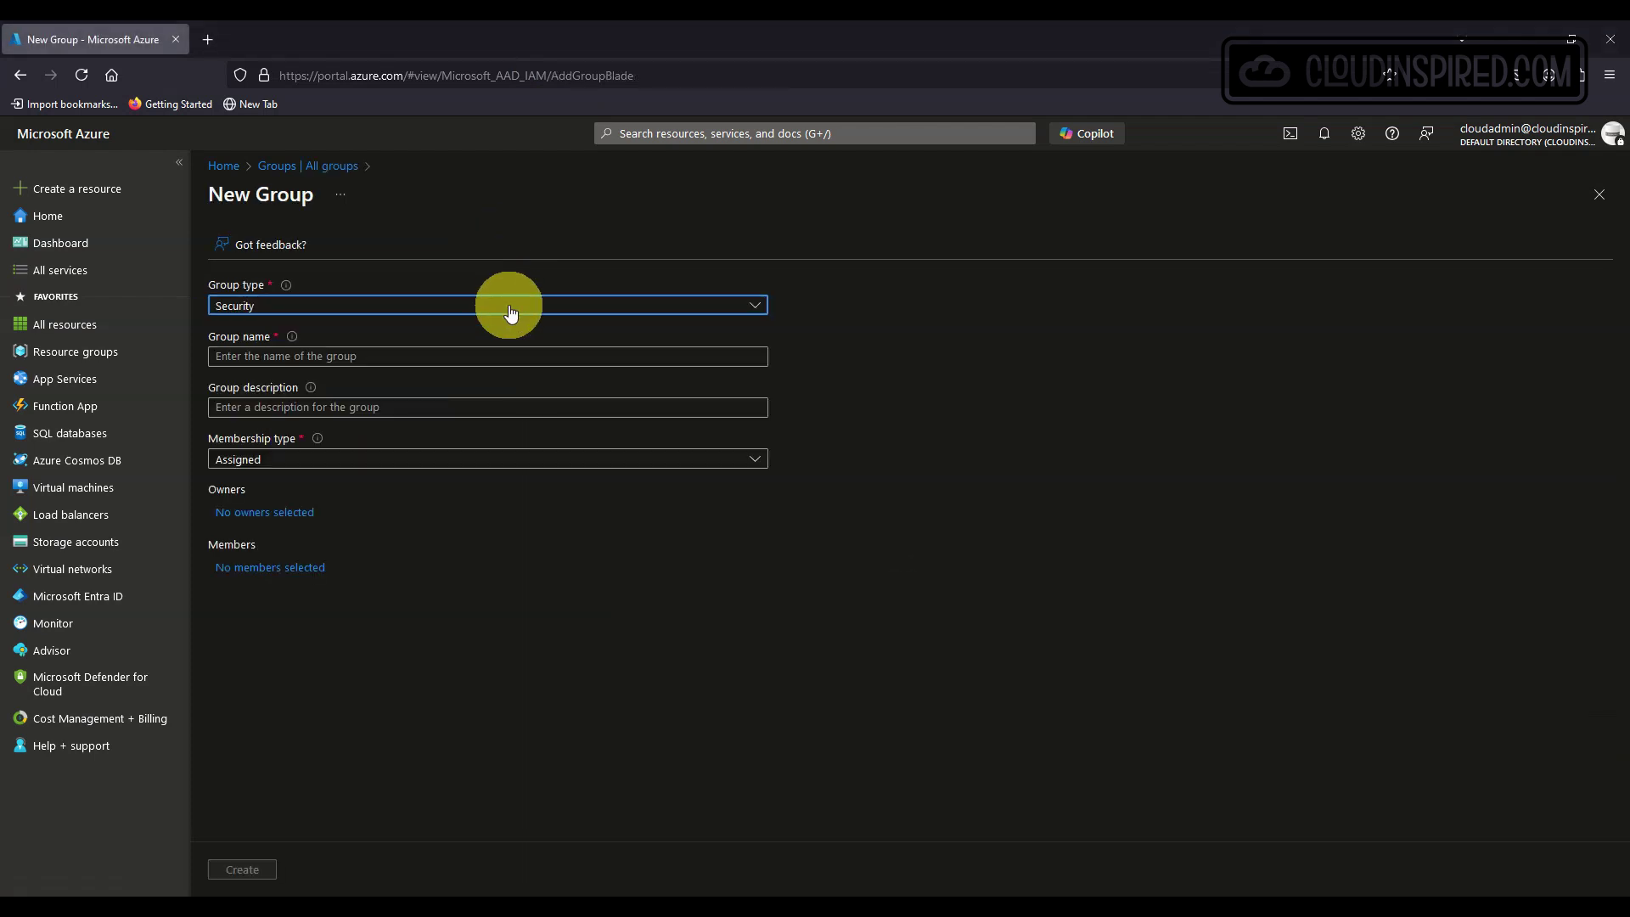
click(506, 356)
text(WHFB-USR-GRP)
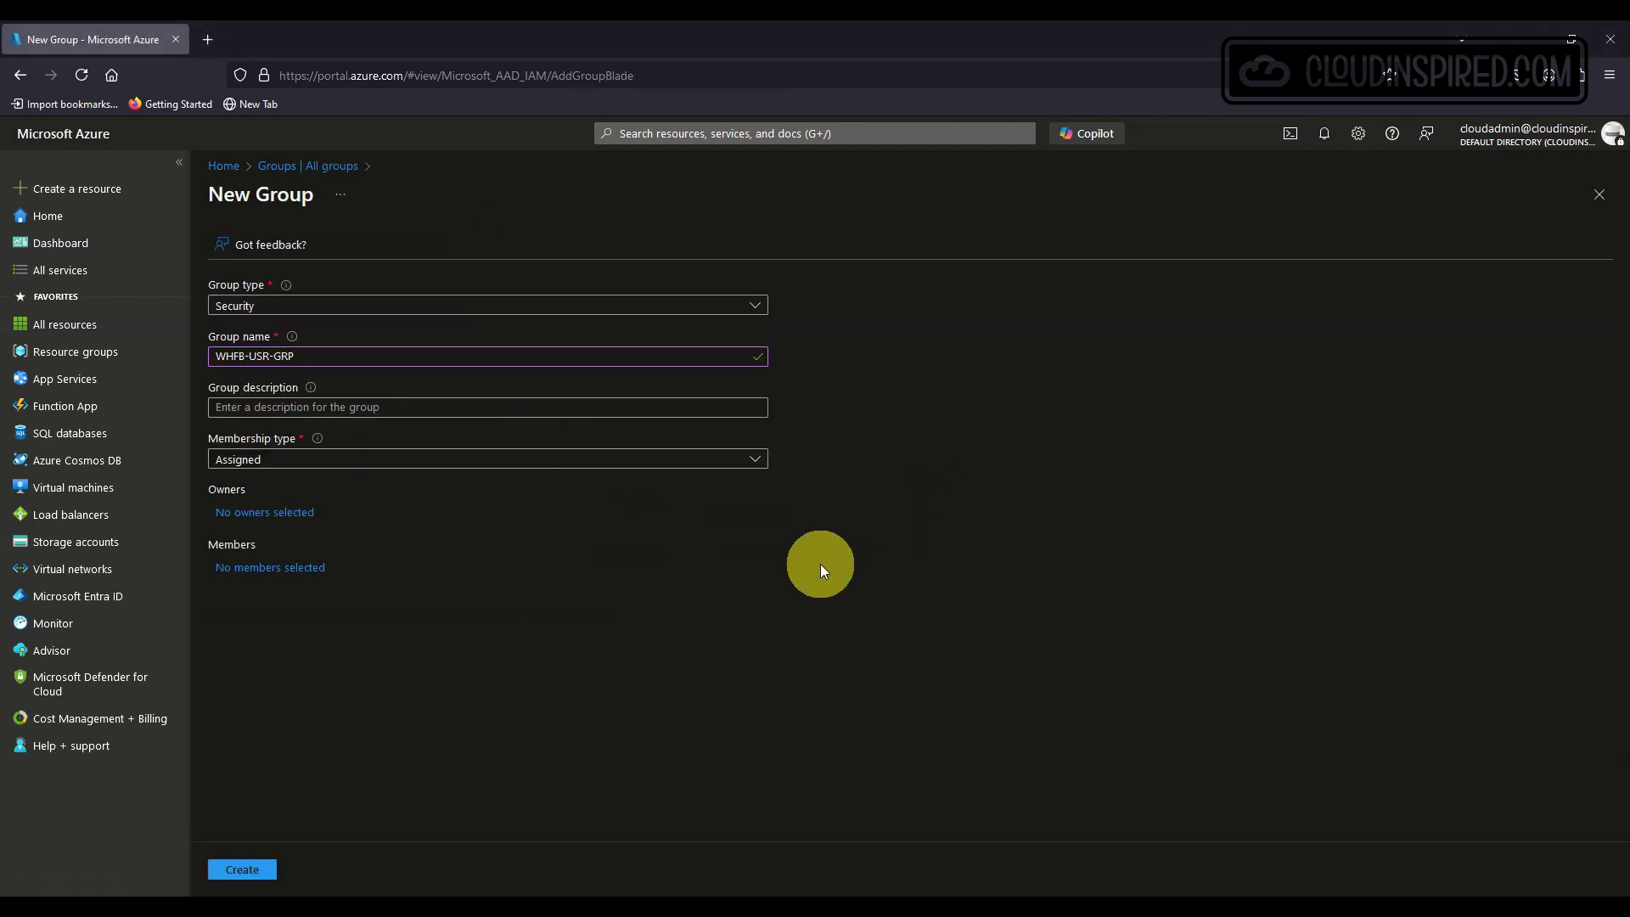
click(630, 463)
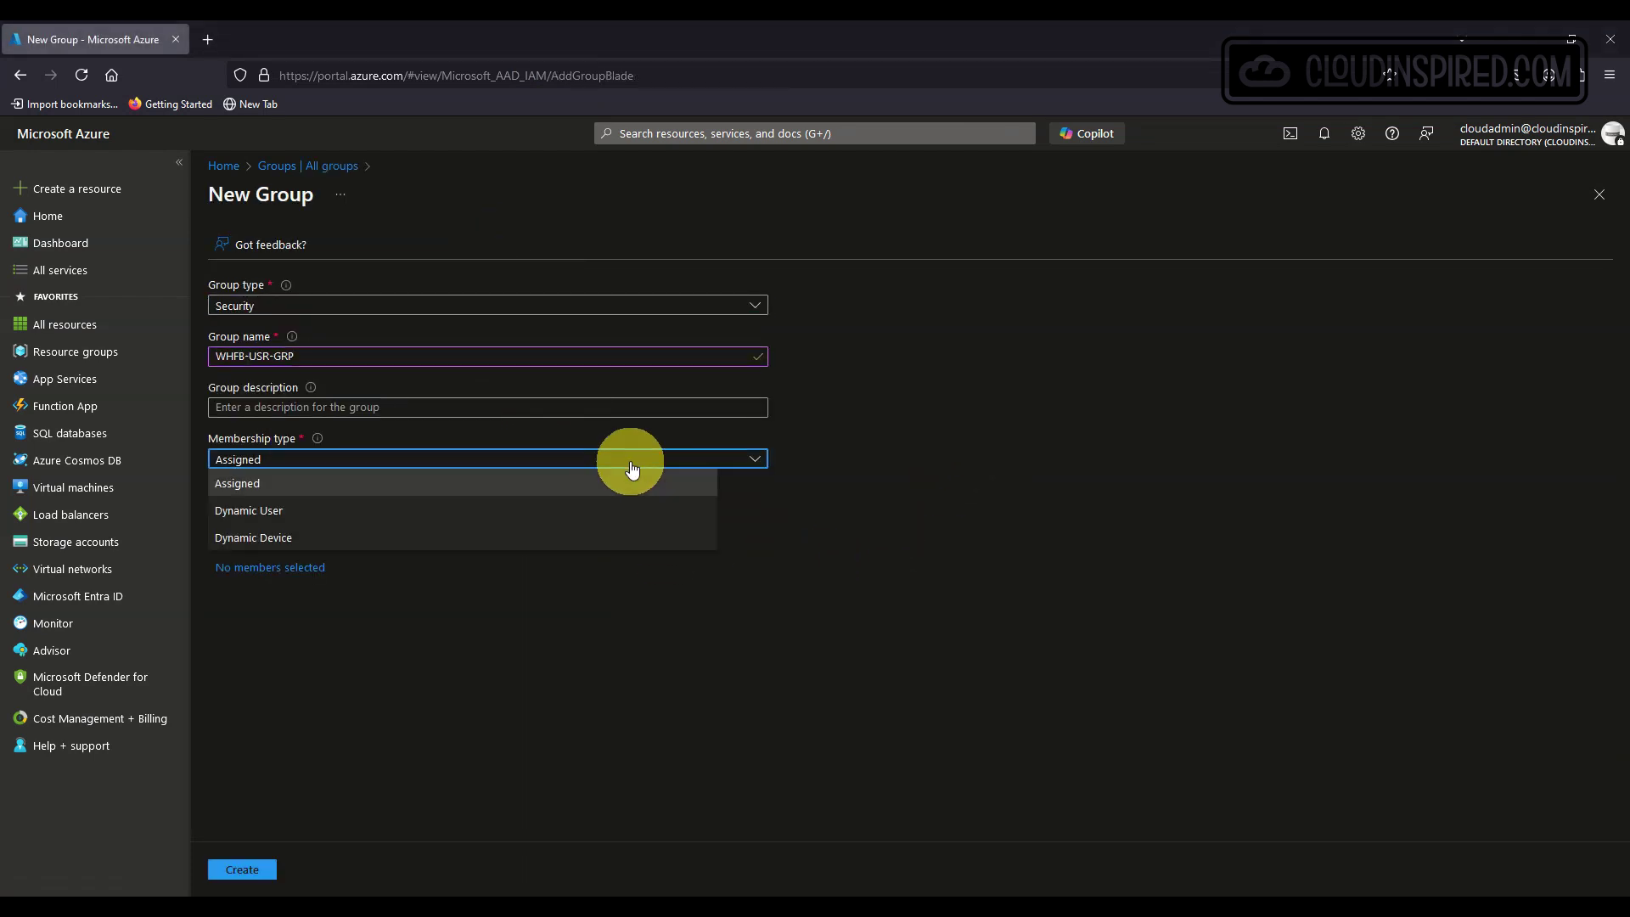
click(636, 482)
Pick test user members in the member picker, then remove the unwanted test user.
click(280, 568)
scroll(894, 521, down, 5)
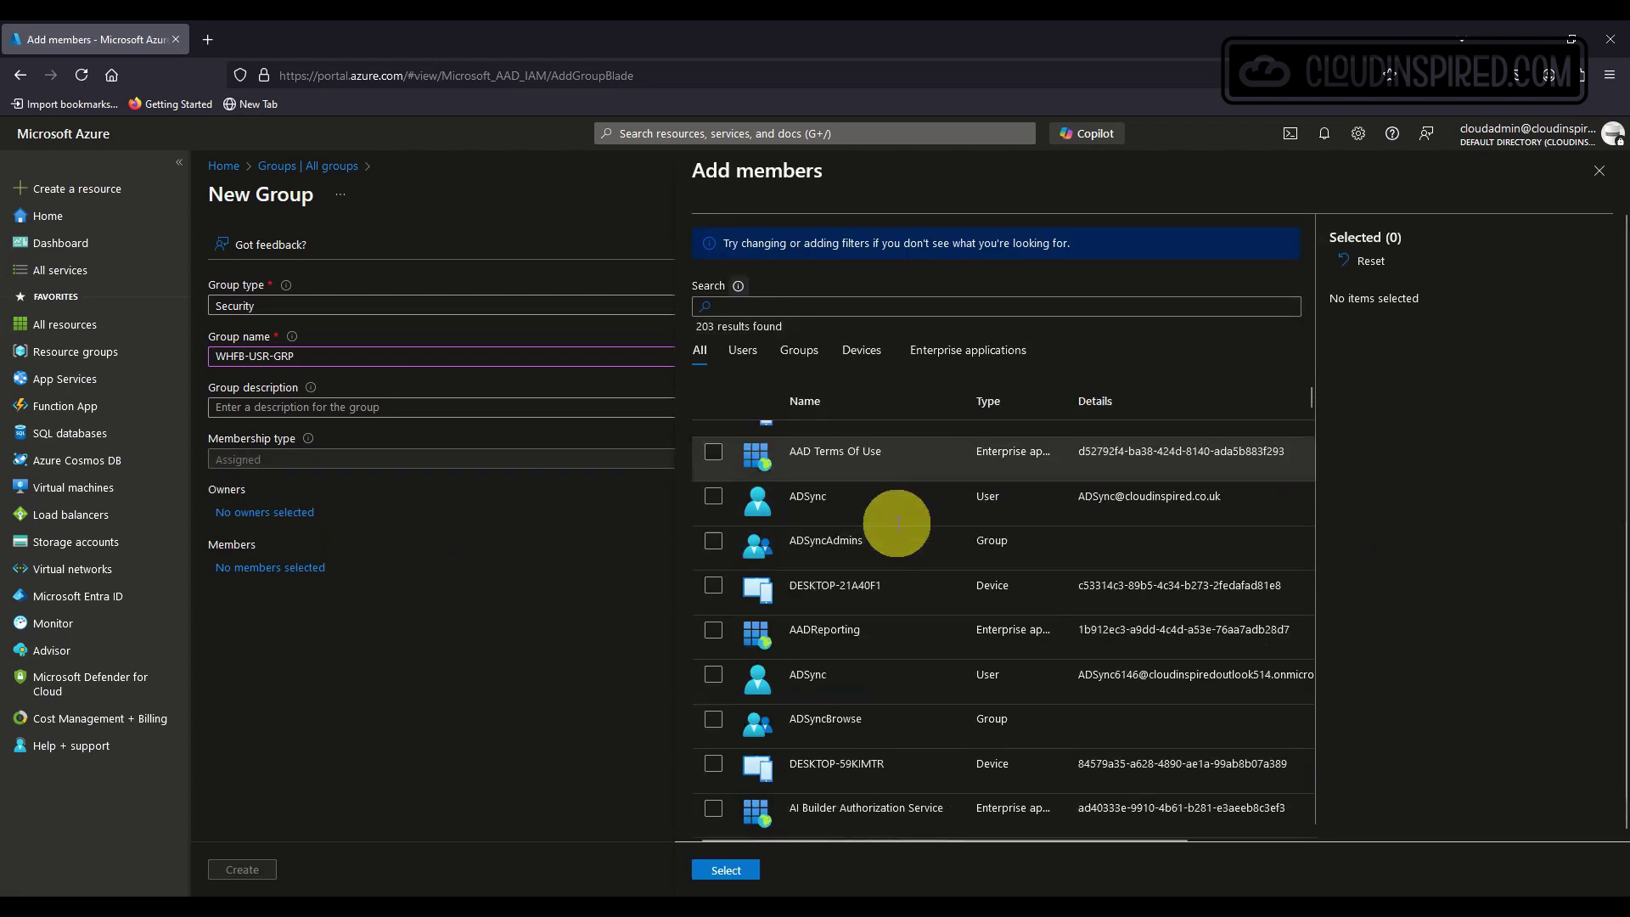
scroll(896, 522, down, 10)
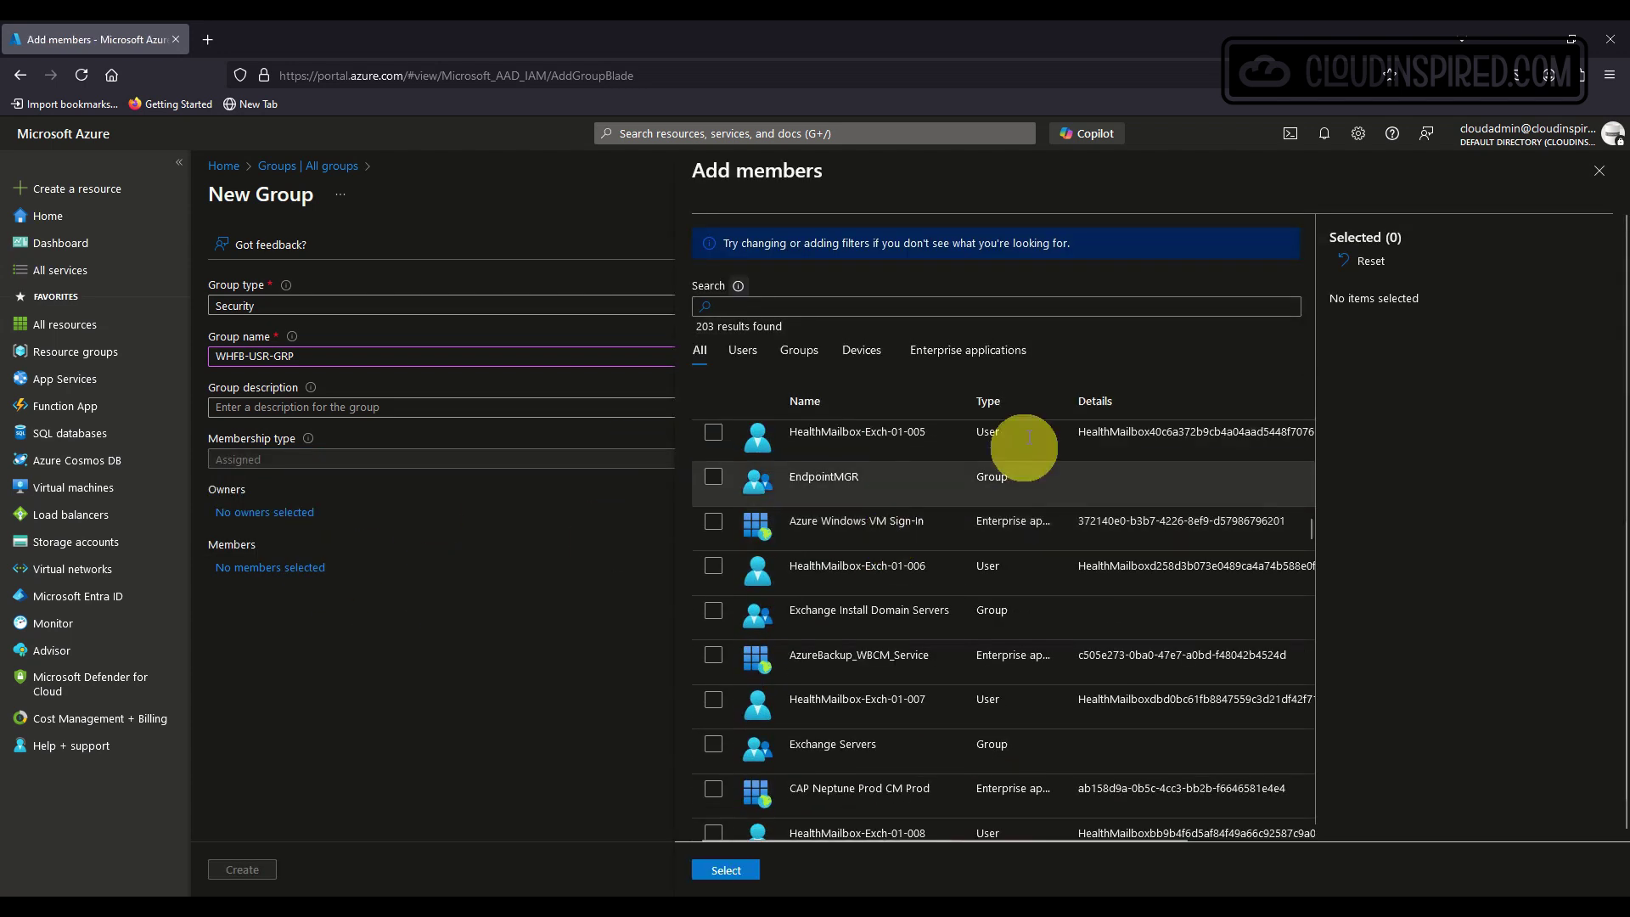
click(862, 307)
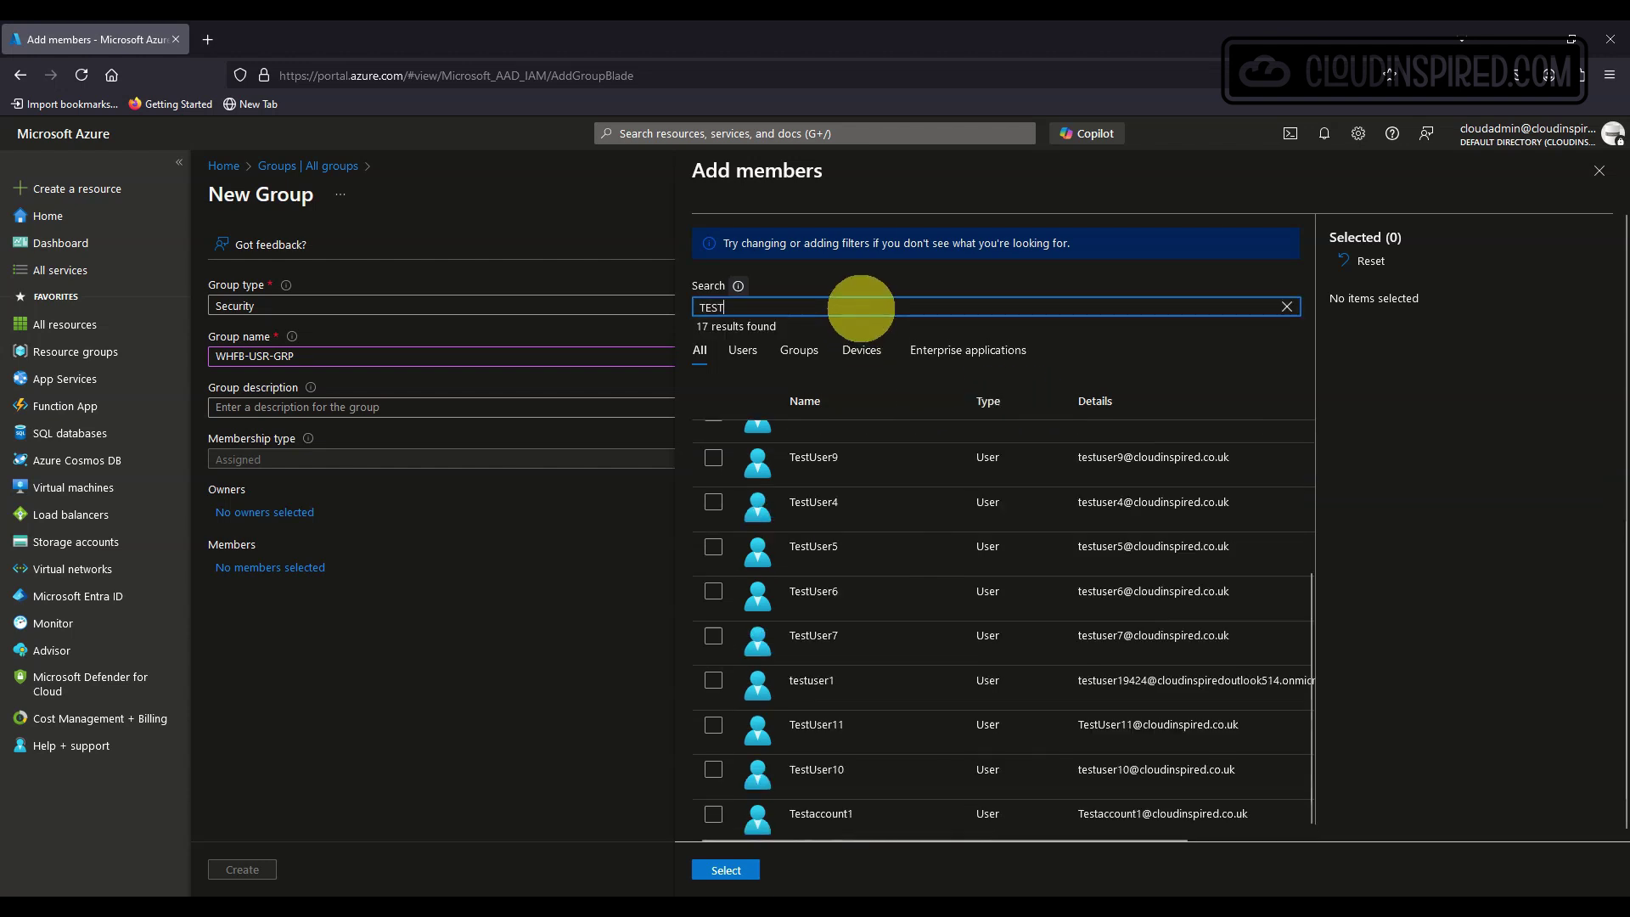
click(864, 679)
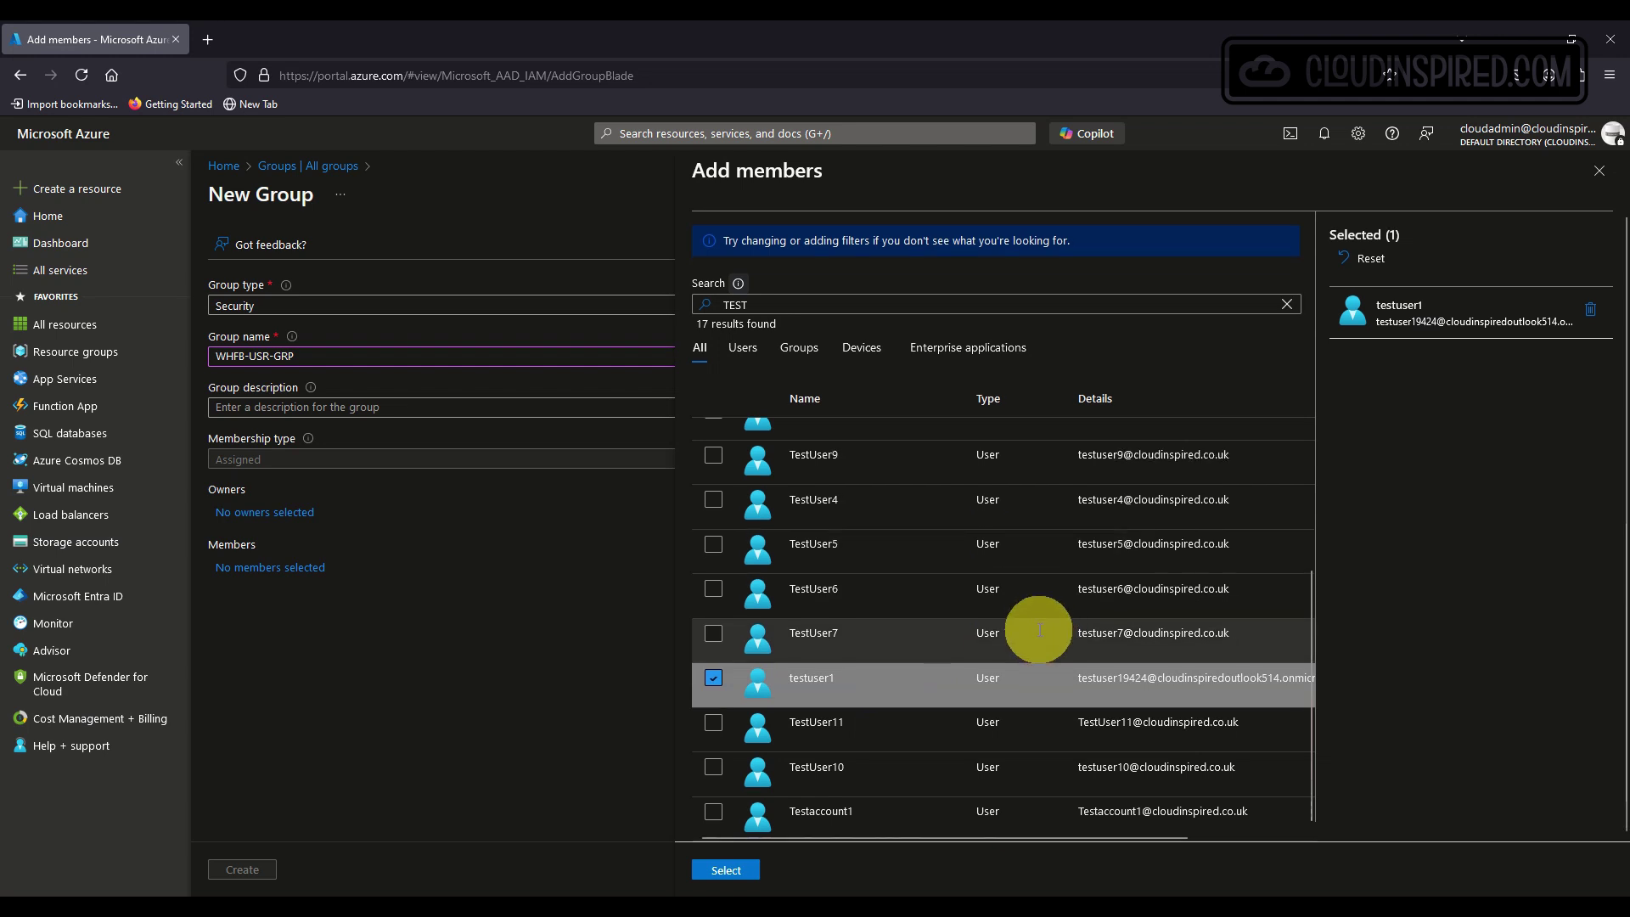
scroll(1036, 628, up, 3)
click(929, 643)
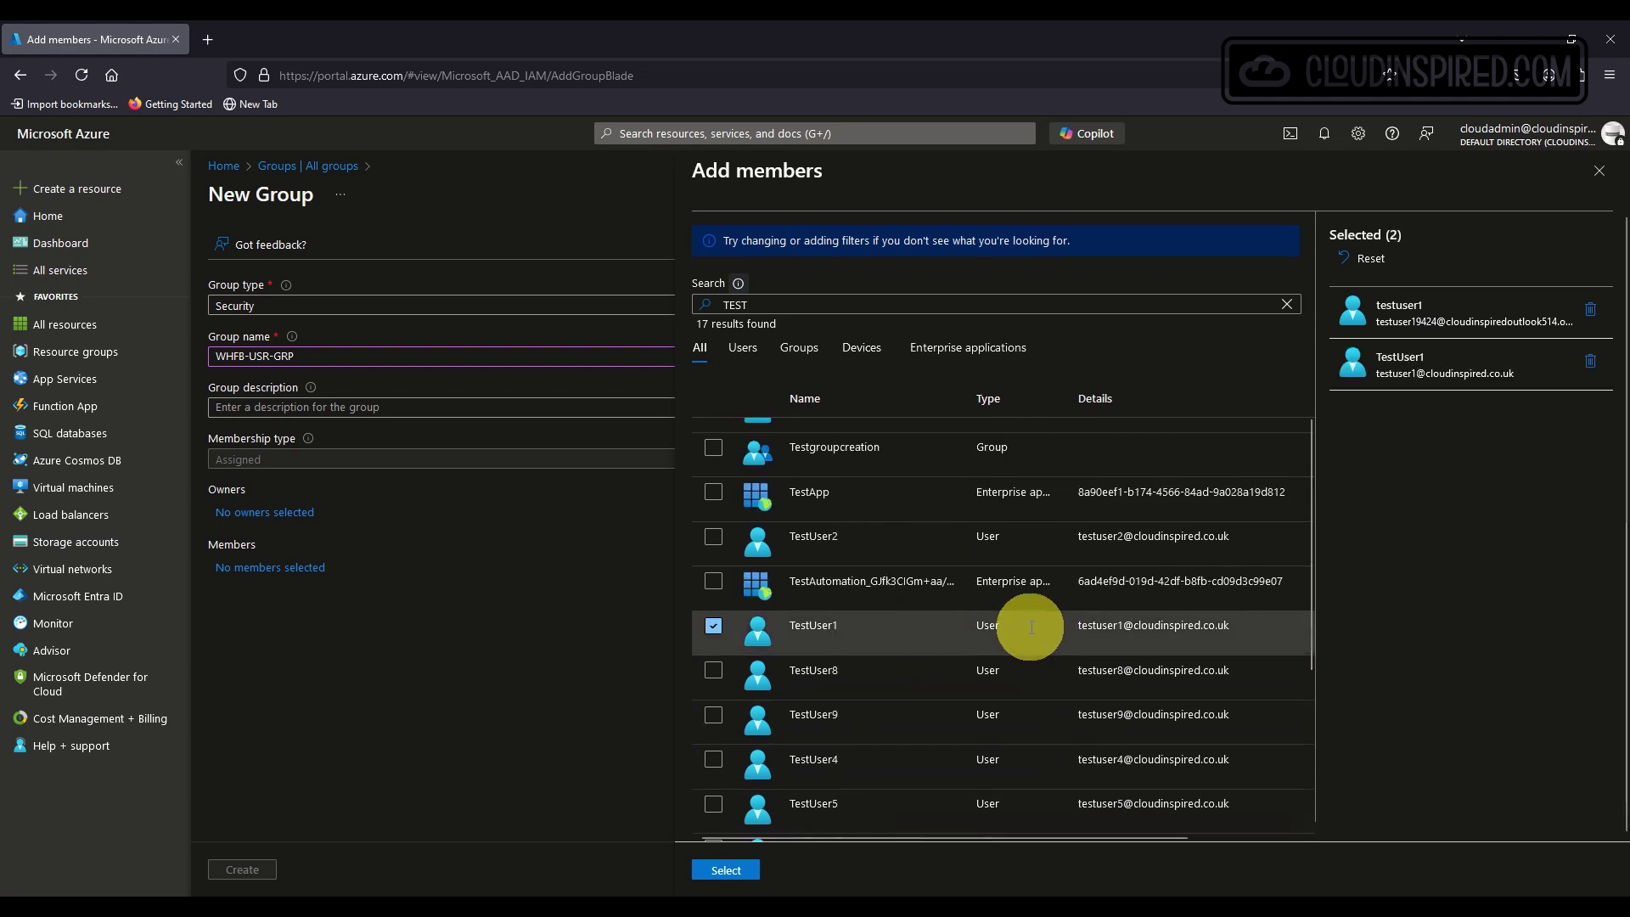
click(747, 878)
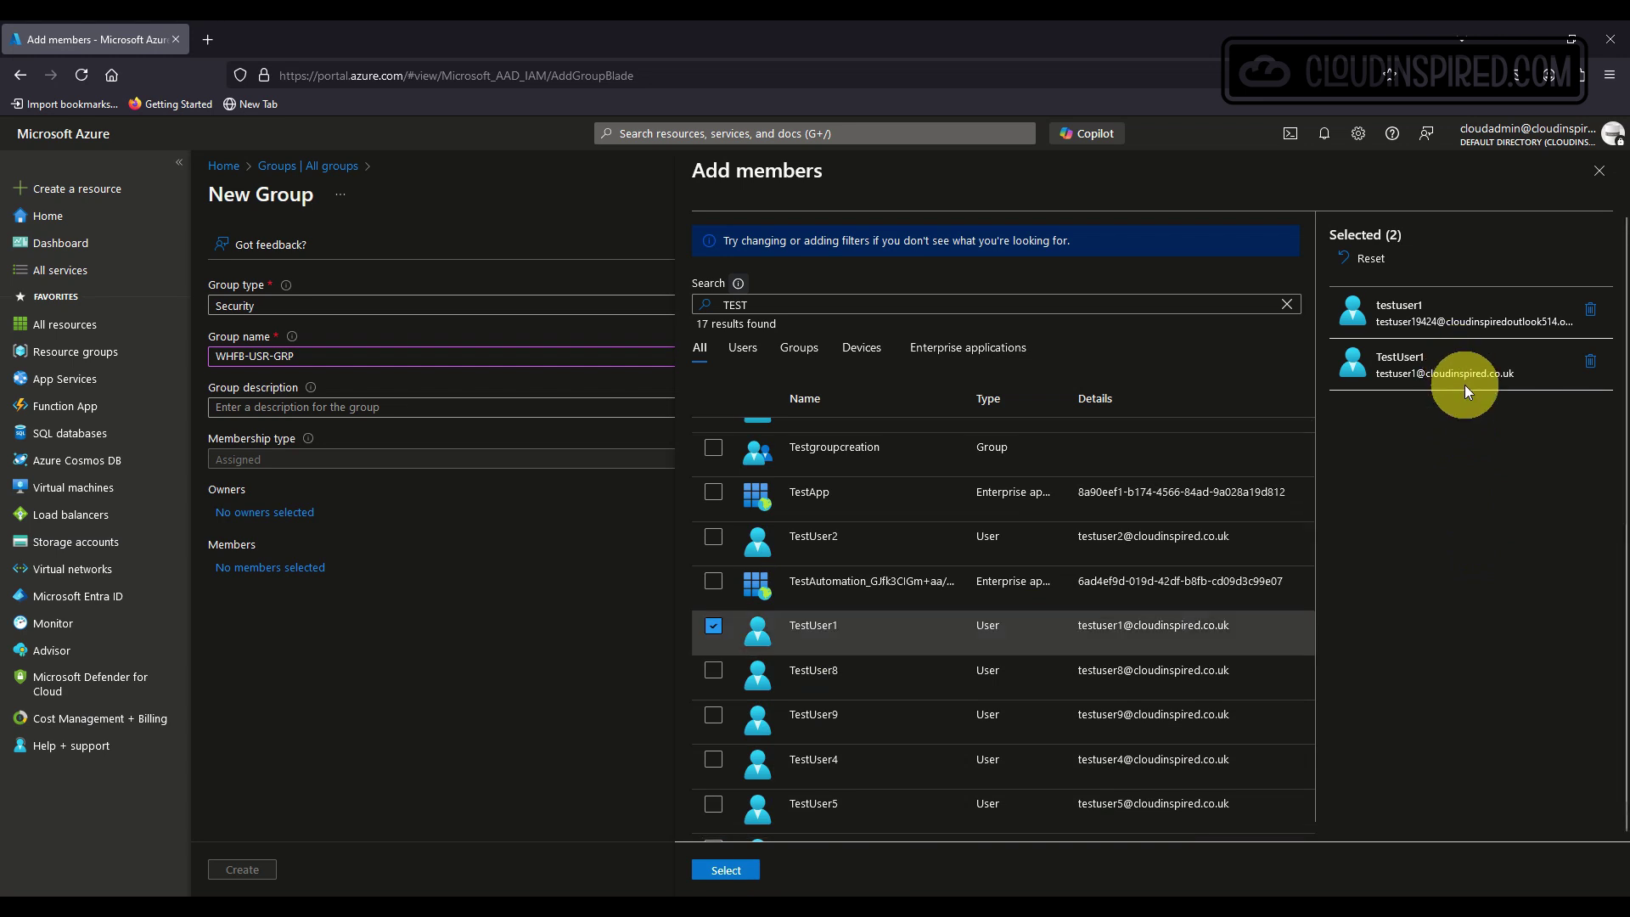
click(1591, 312)
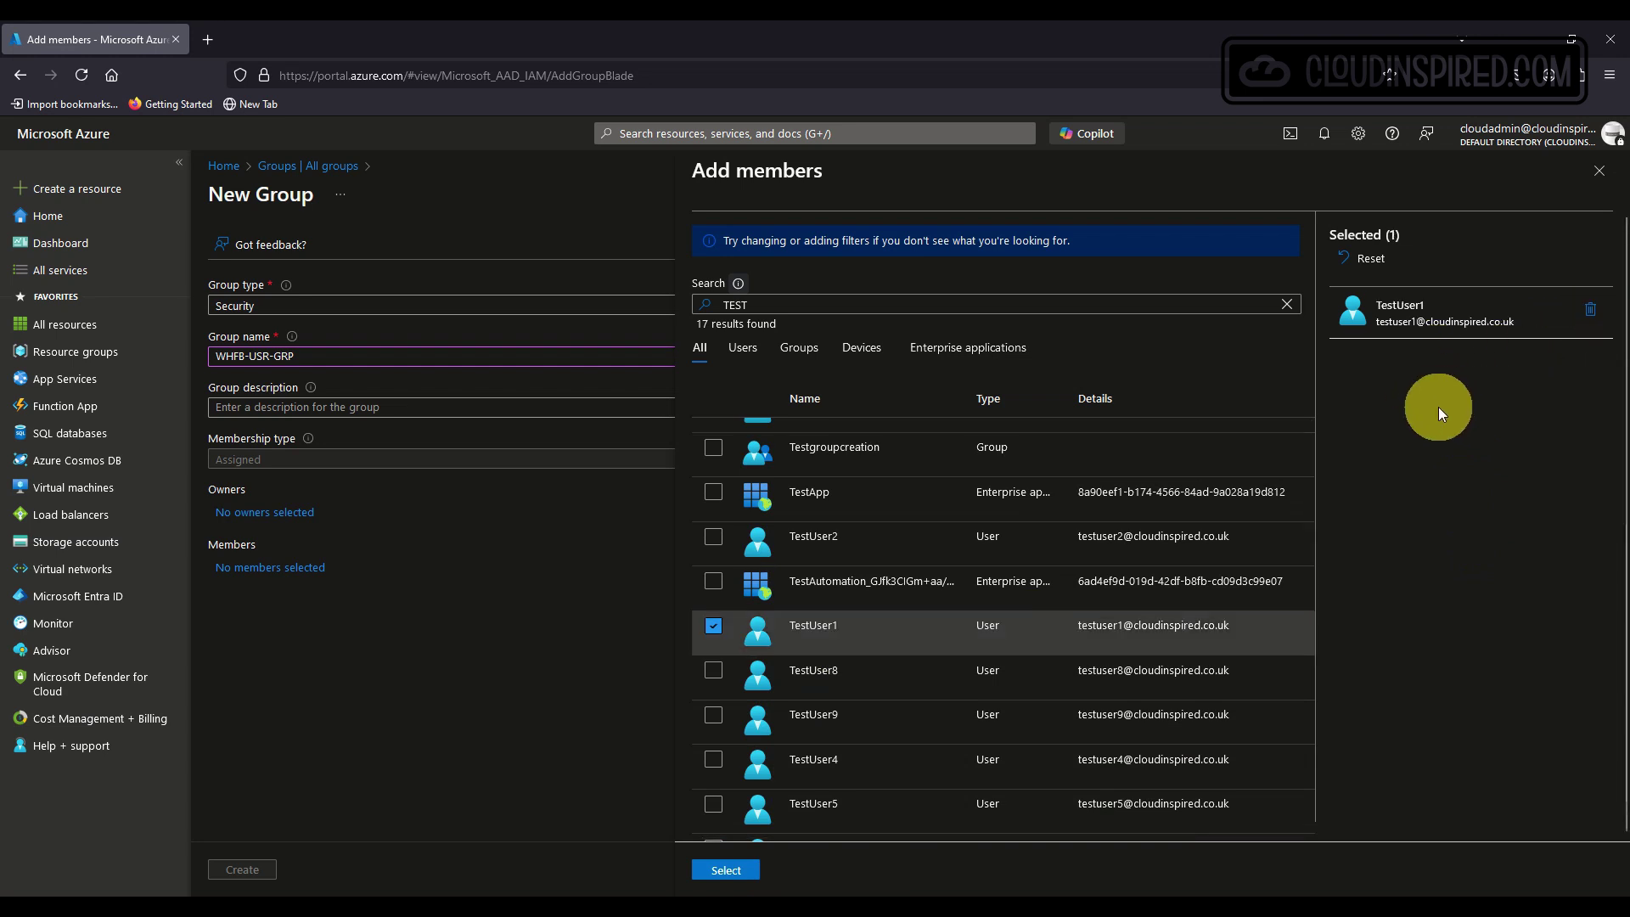
Search for testuser1 and confirm it as the group's only member.
double_click(735, 304)
key(BackSpace)
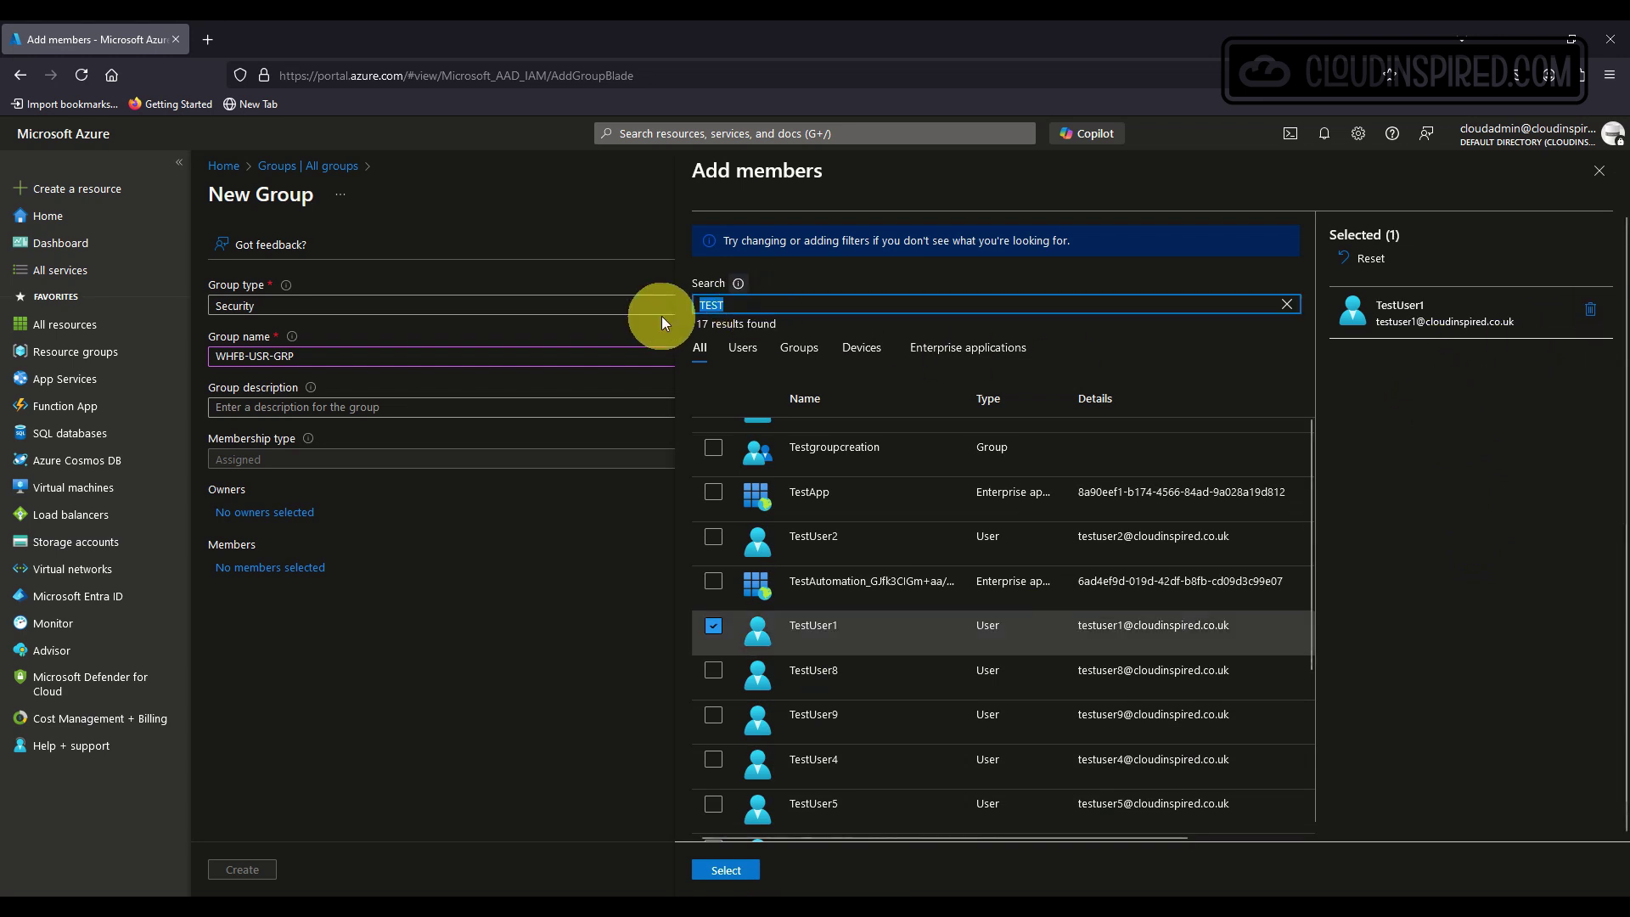
text(testu)
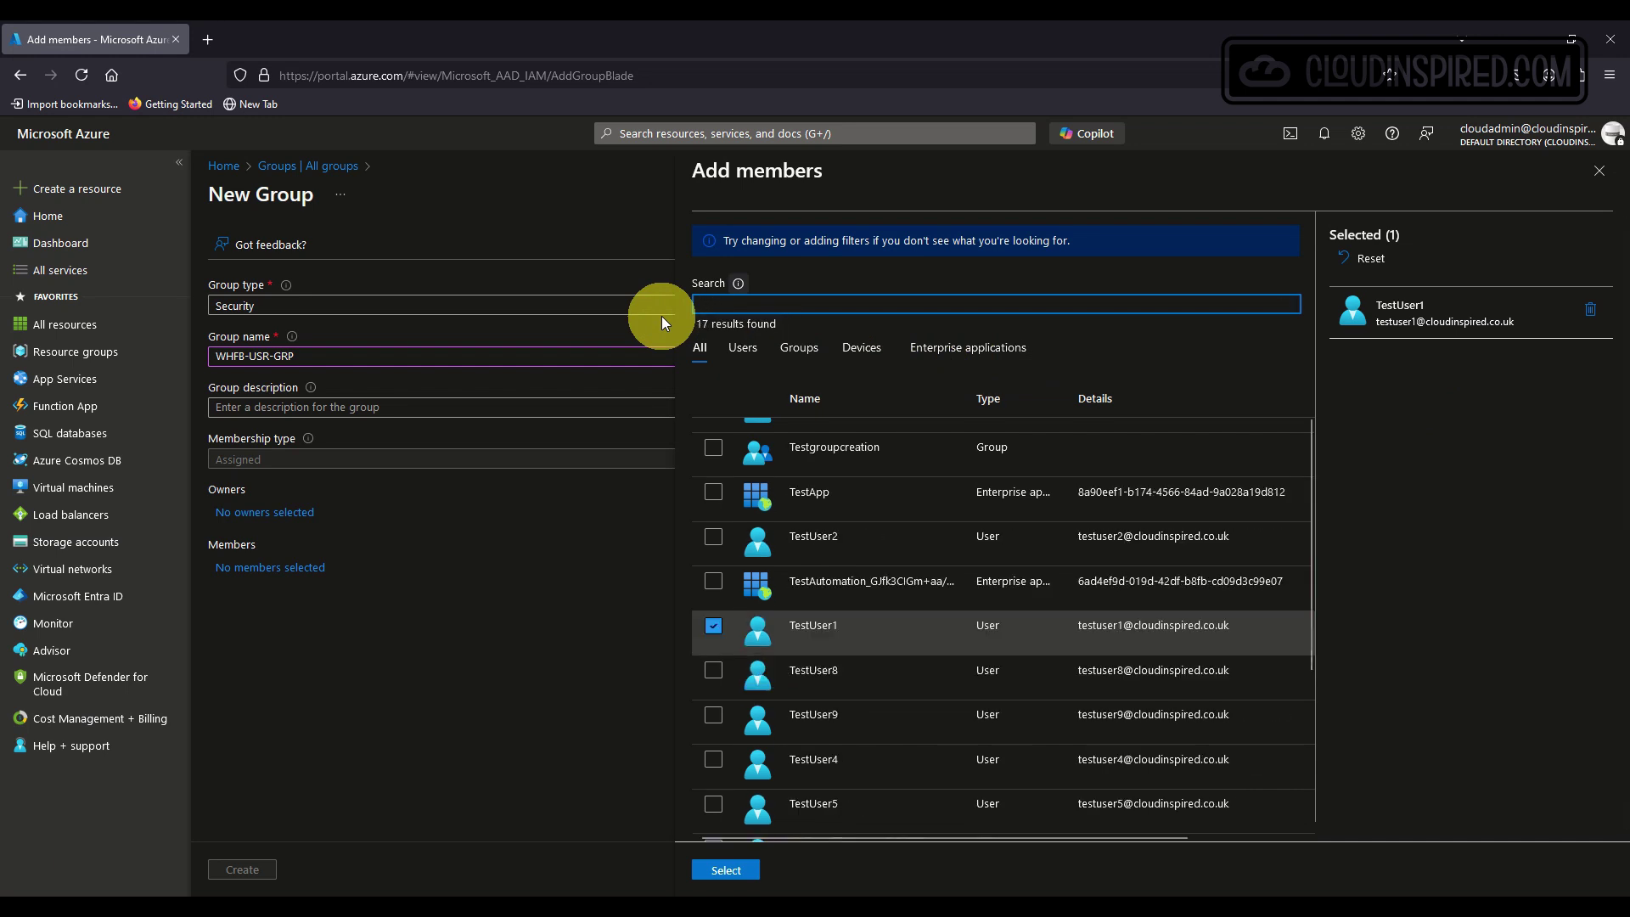
text(ser1)
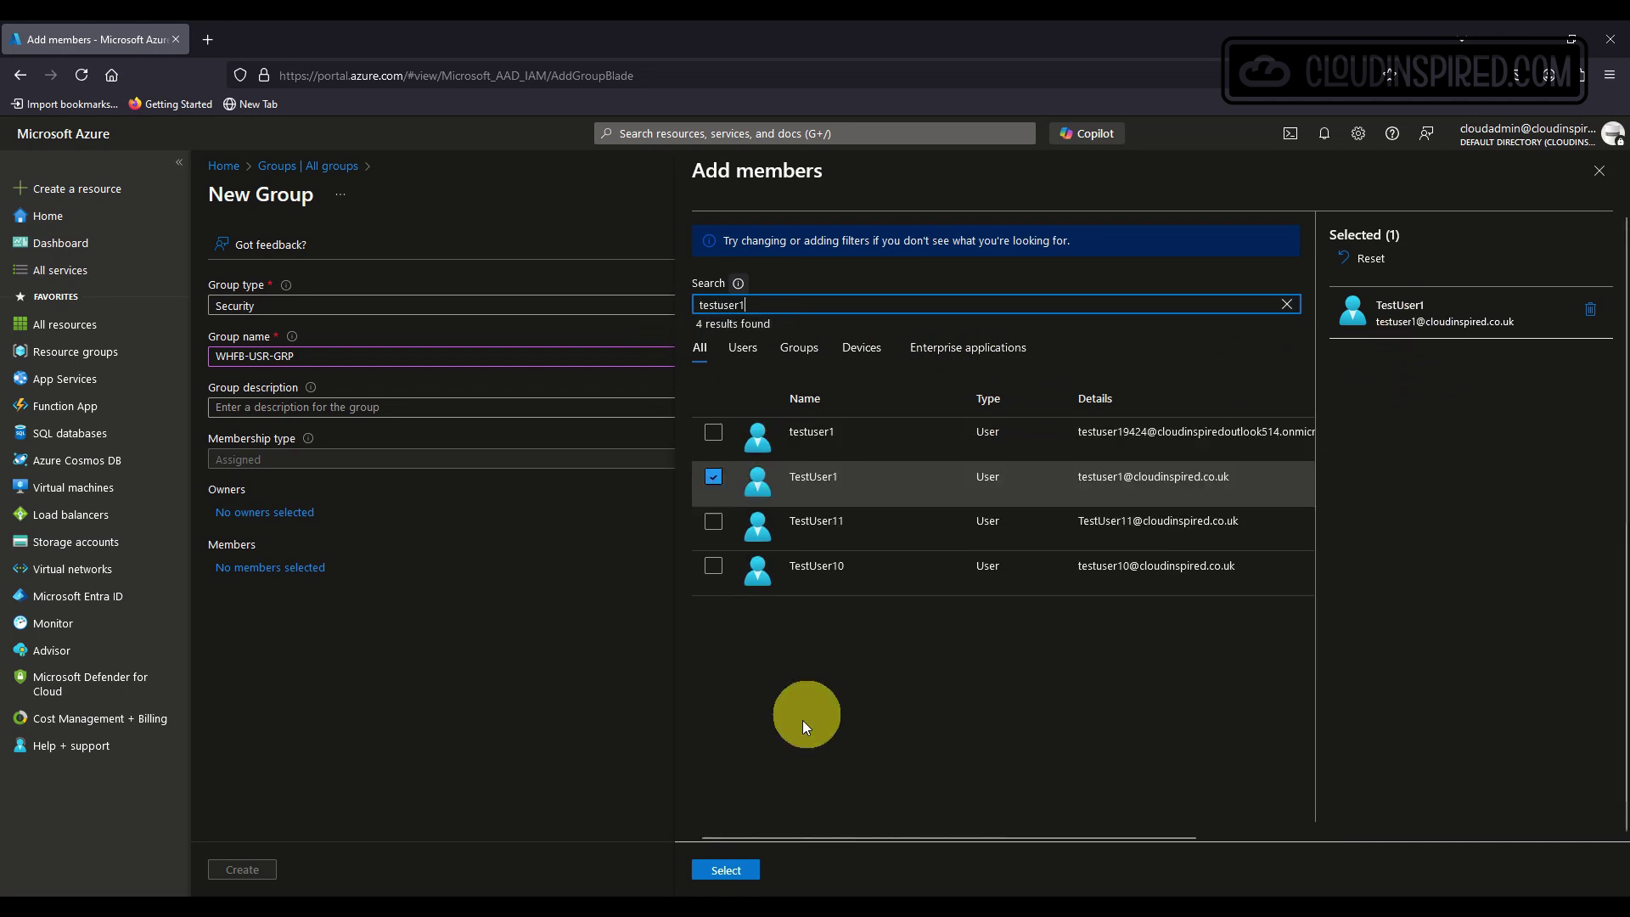
click(745, 870)
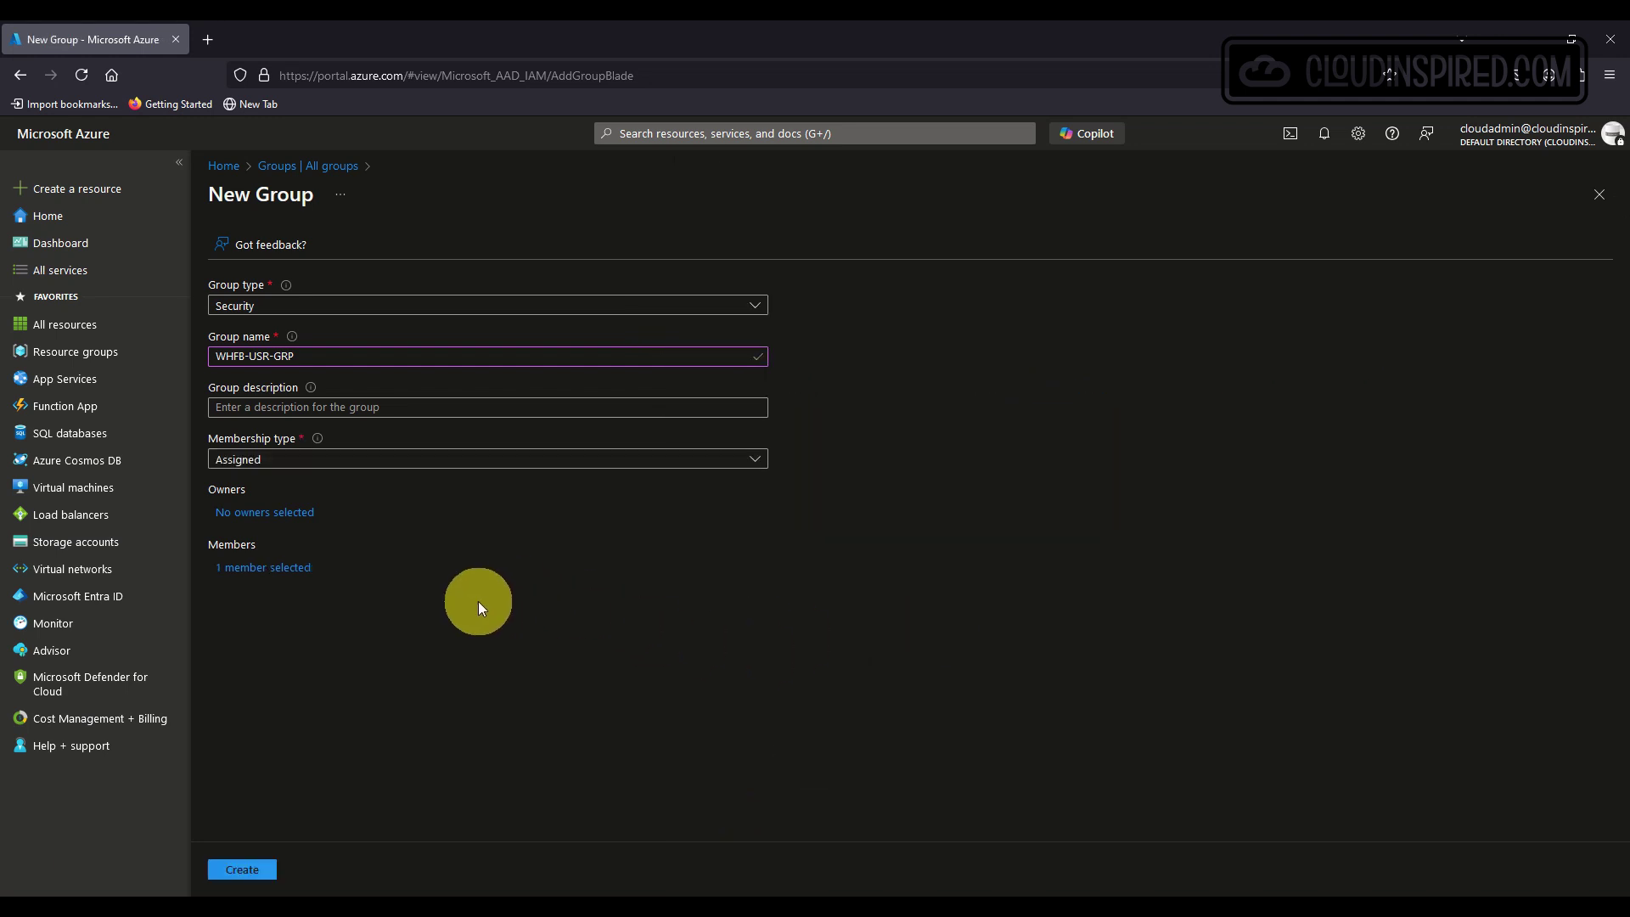
Create the WHFB-USR-GRP group and check its member list.
click(240, 870)
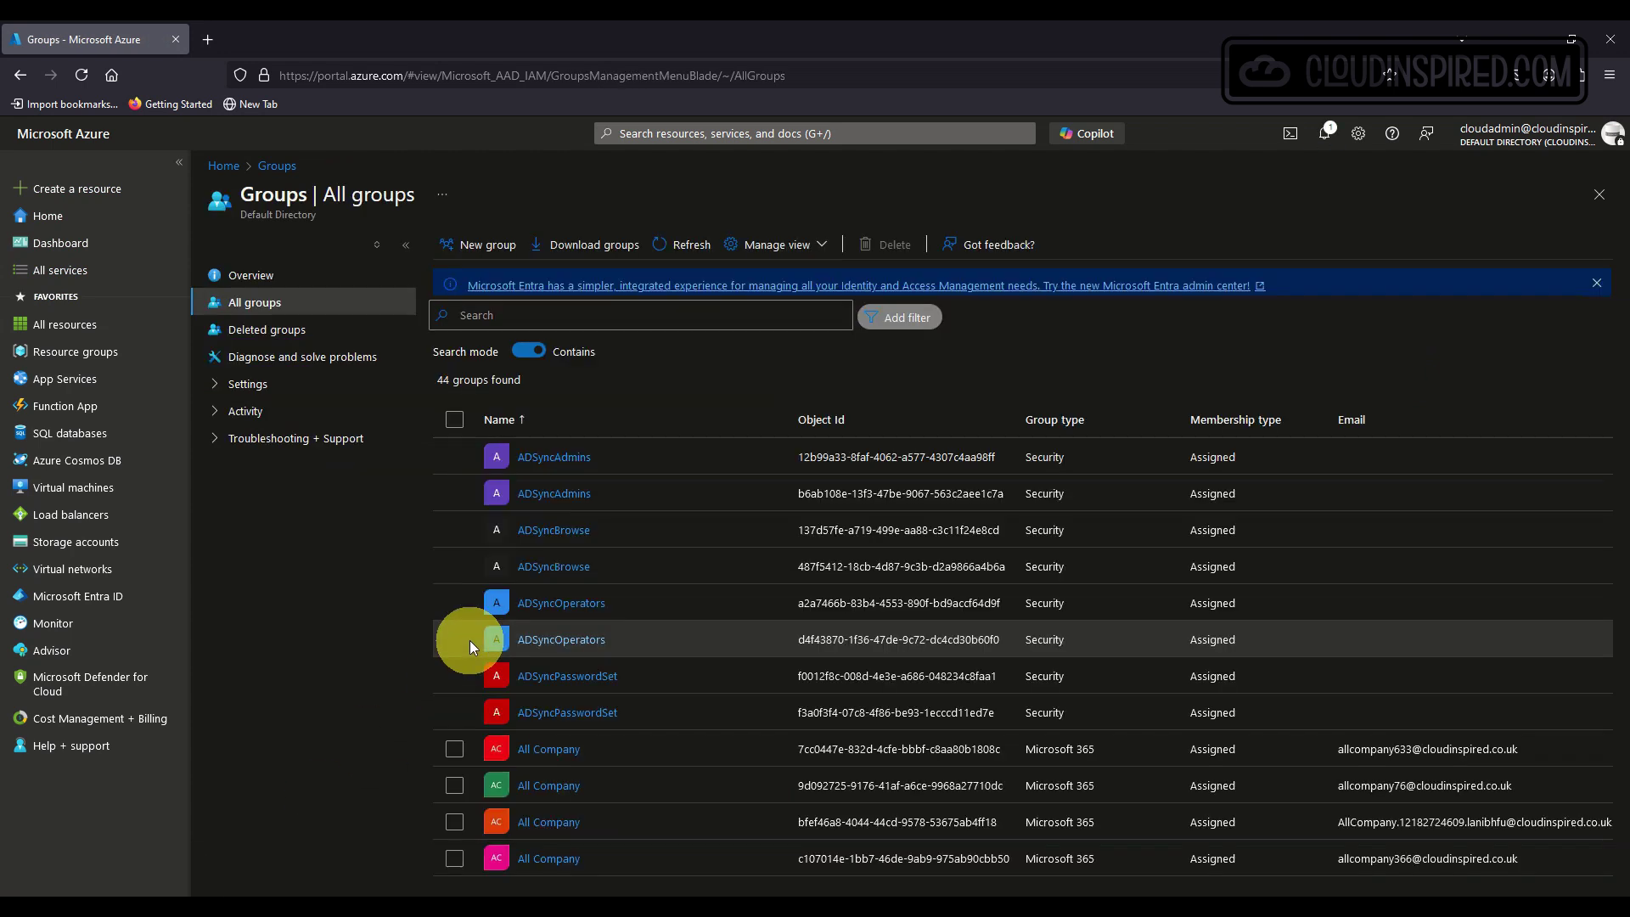
scroll(470, 645, down, 5)
scroll(604, 611, up, 5)
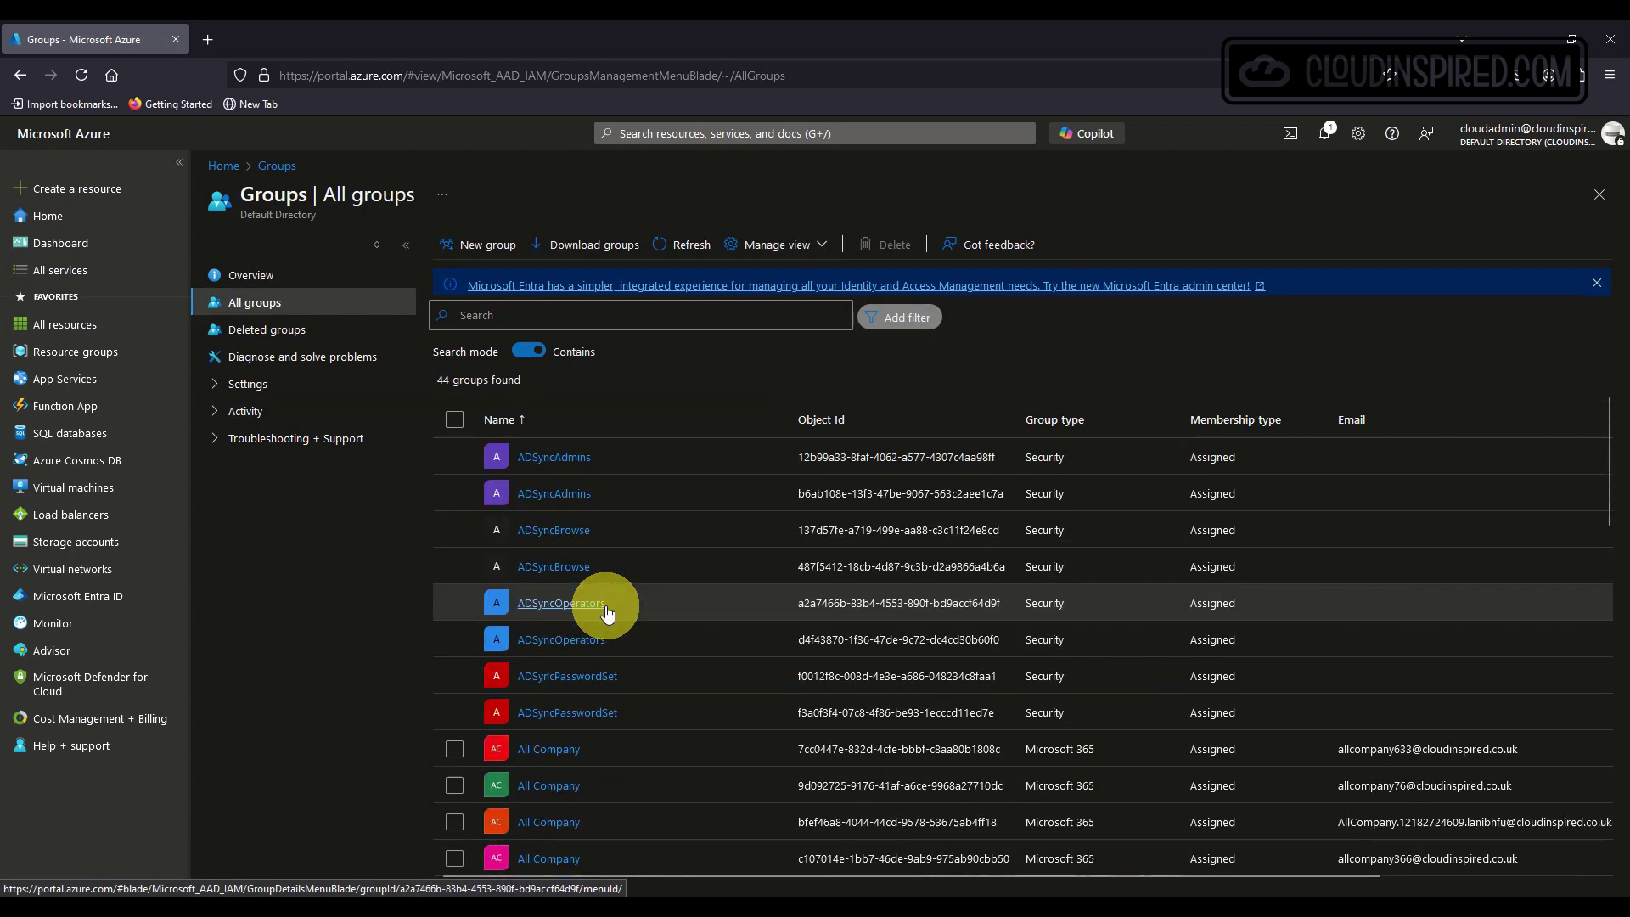
scroll(665, 567, down, 10)
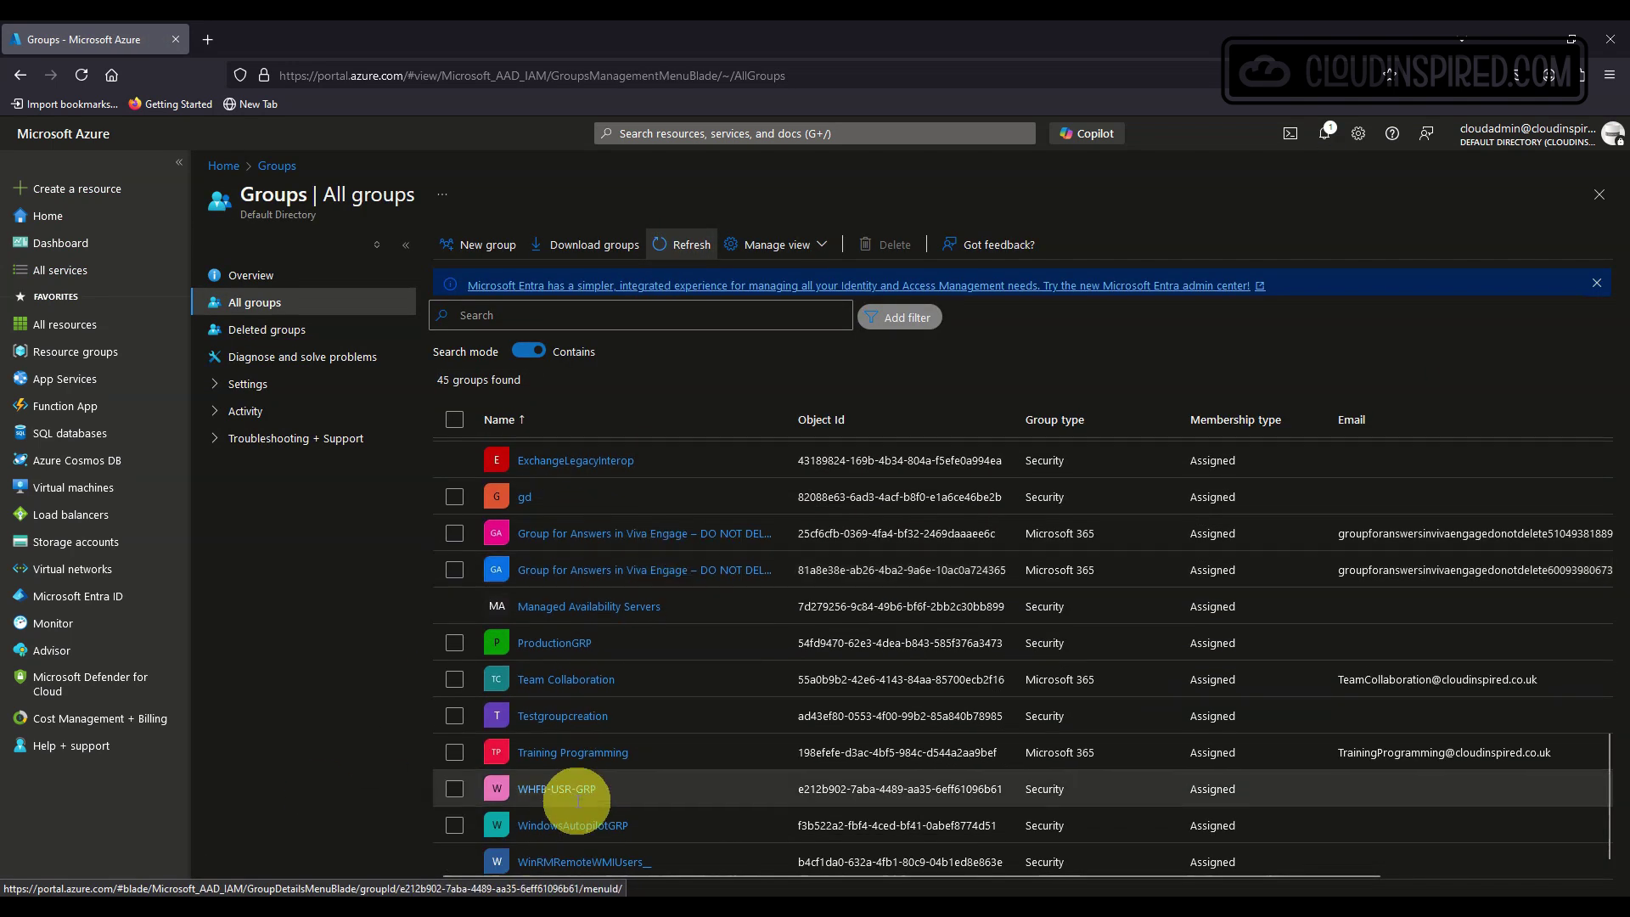
click(576, 794)
click(254, 329)
click(276, 383)
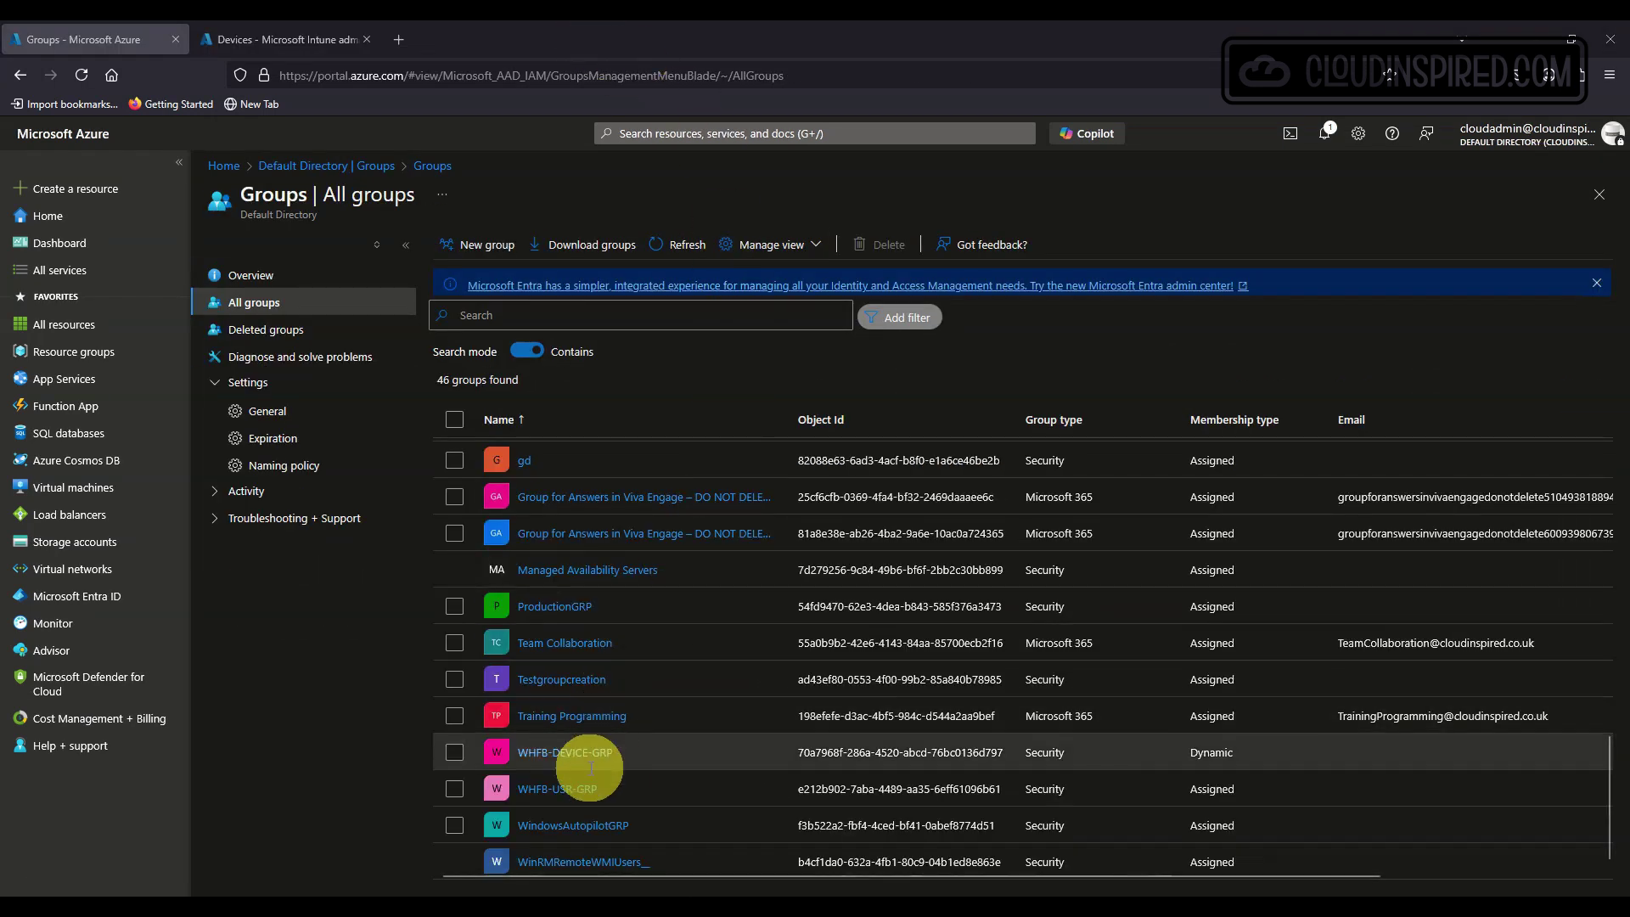
Review WHFB-DEVICE-GRP's 'display name starts with Desktop' rule and validate it against devices.
click(586, 755)
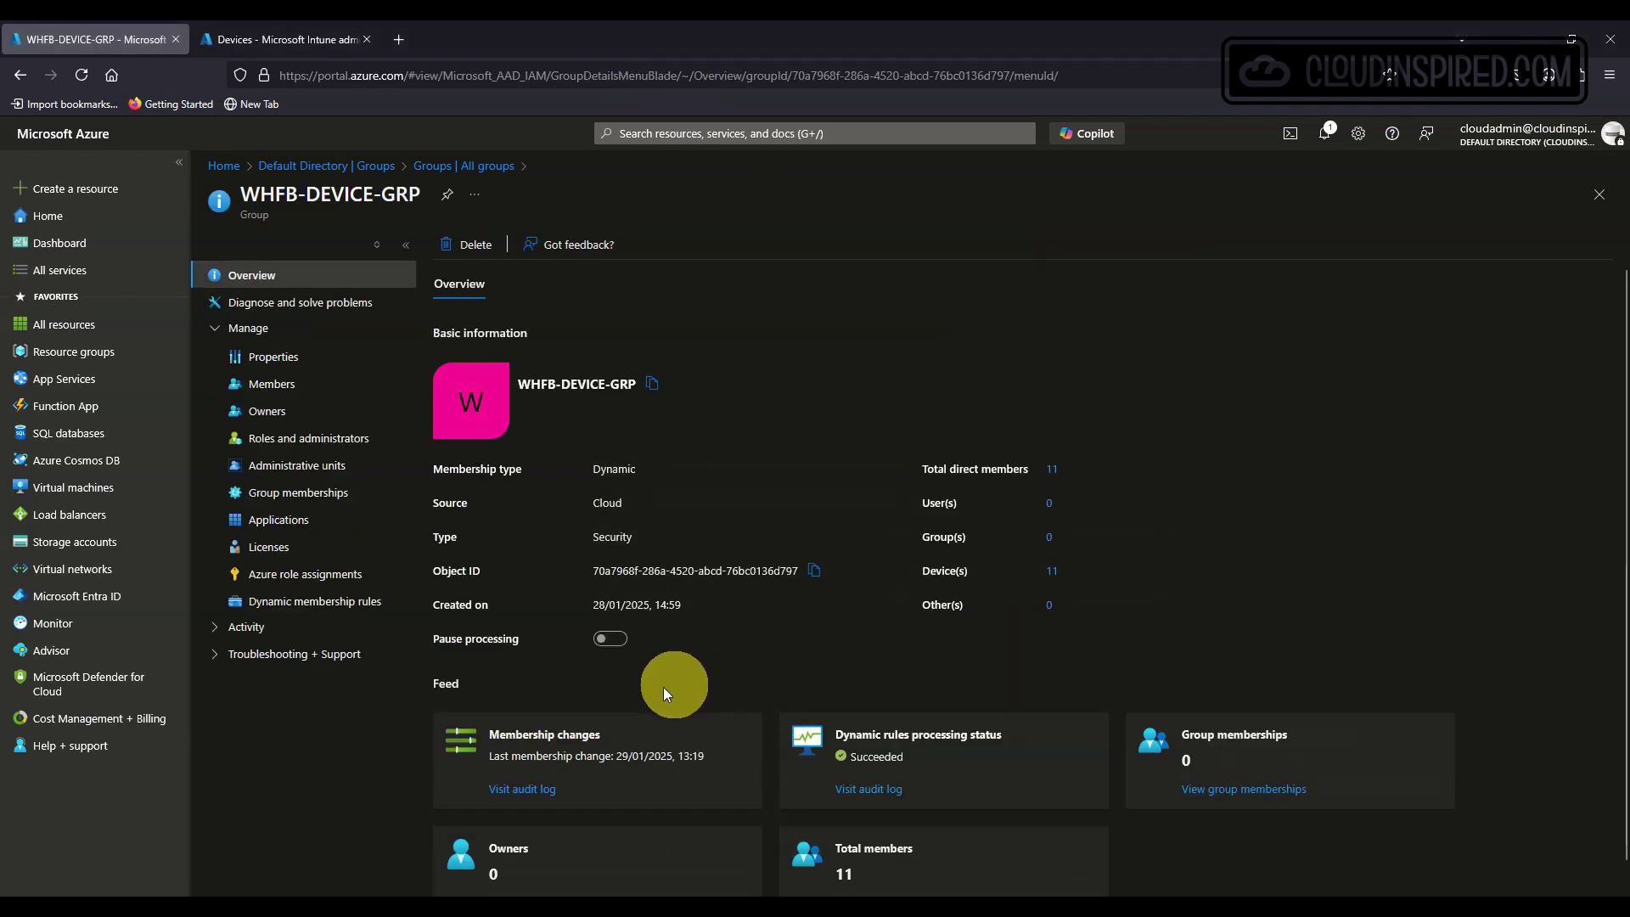
click(371, 601)
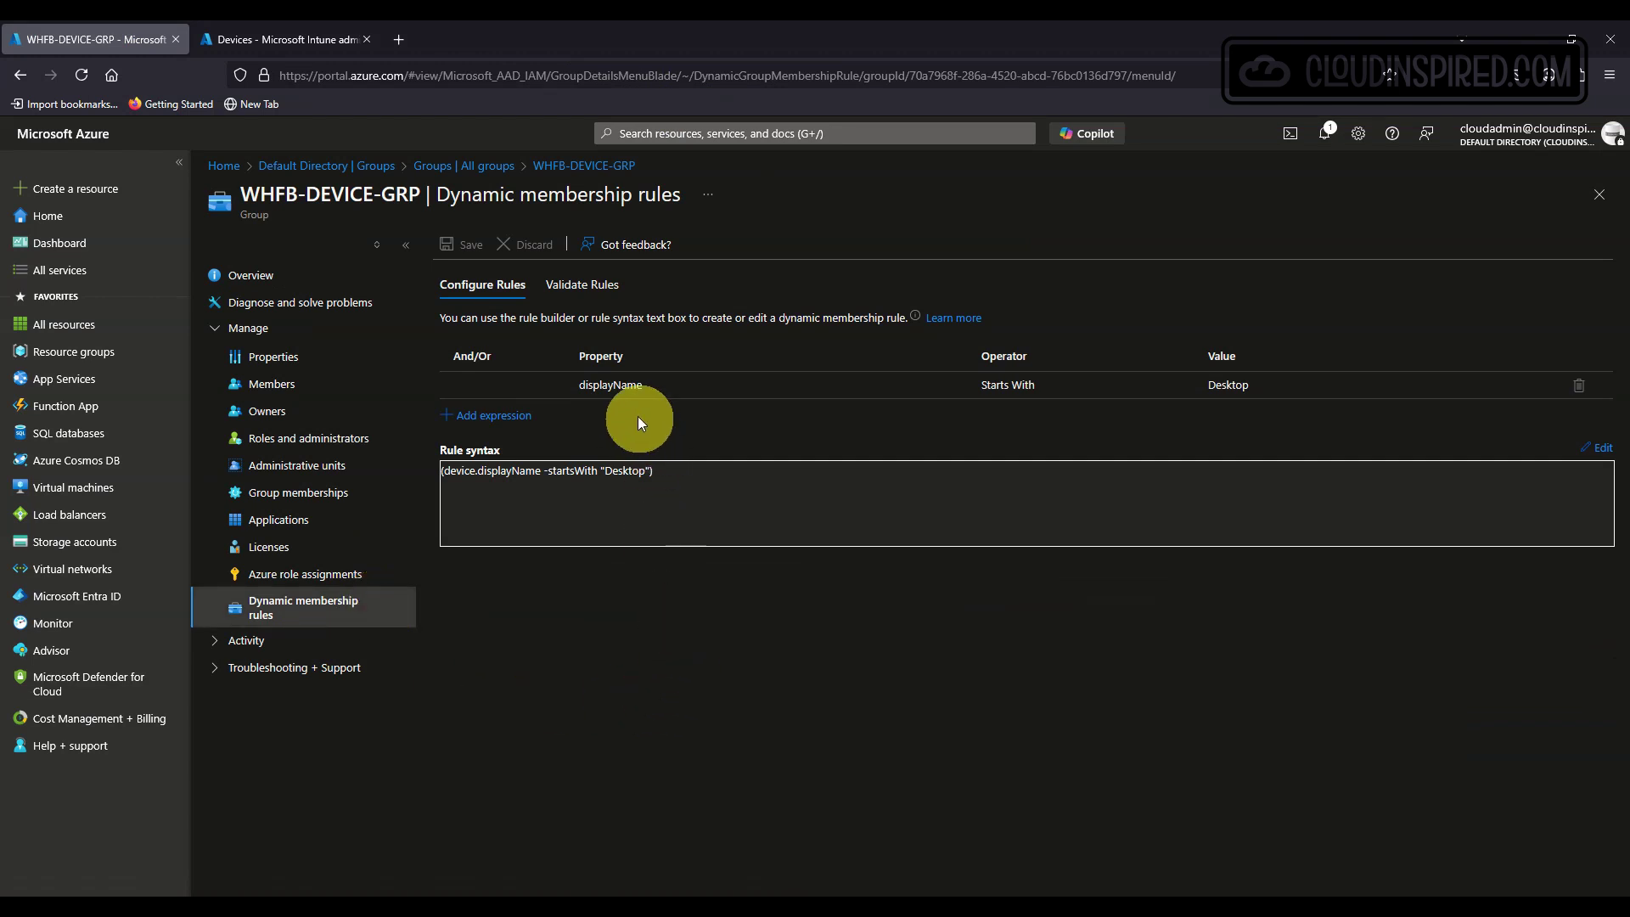
mouse_move(628, 389)
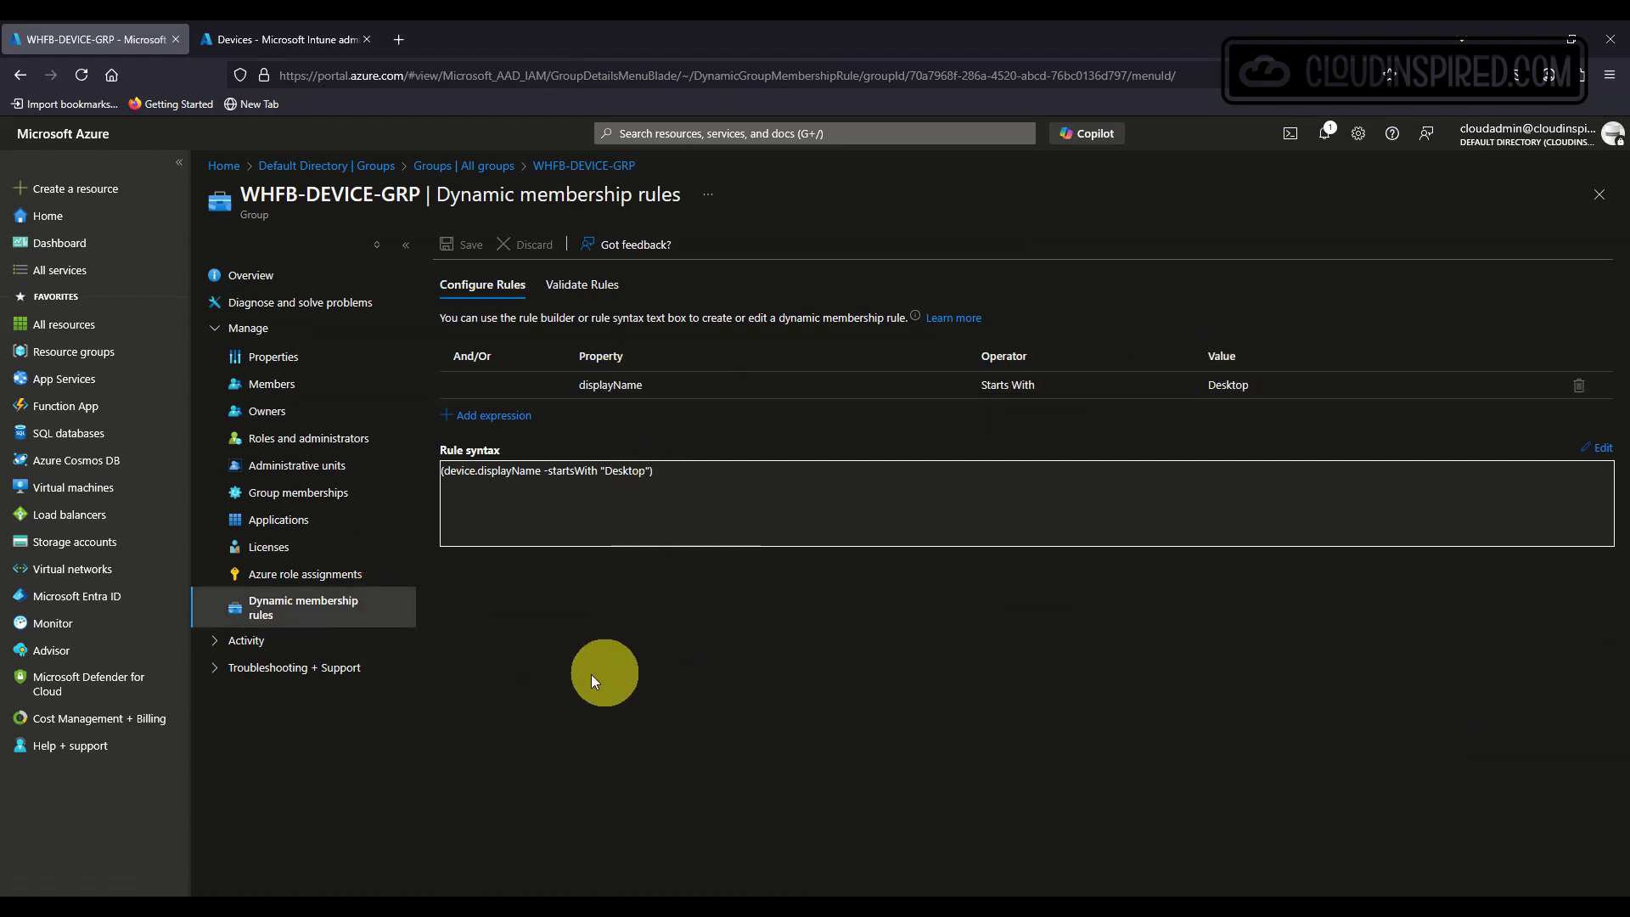
click(326, 391)
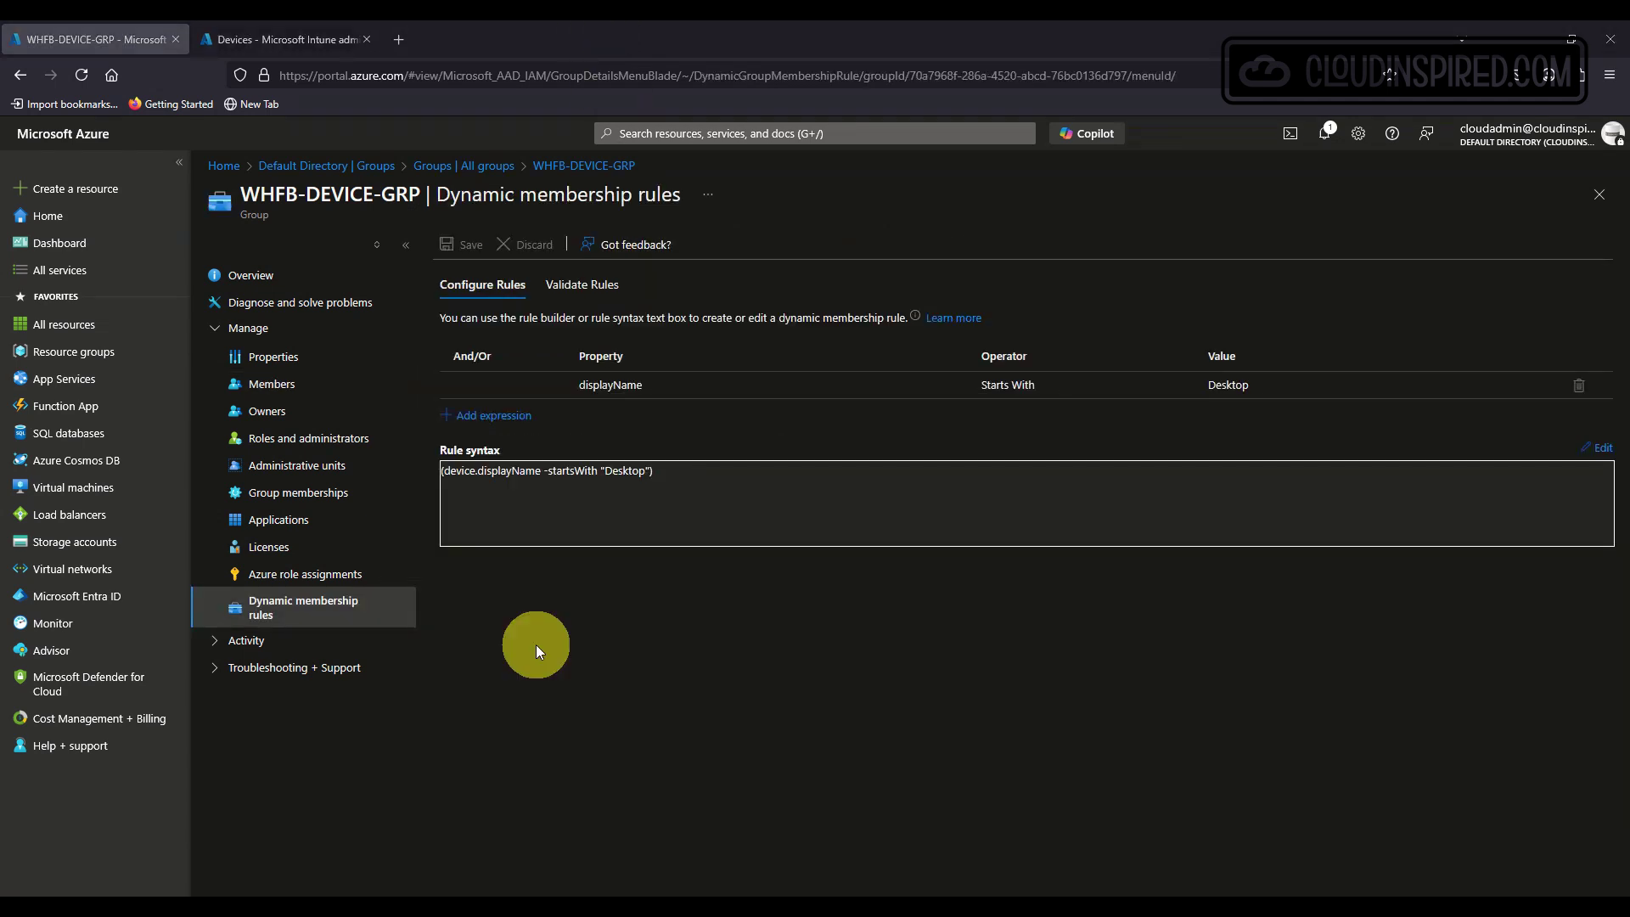
click(585, 286)
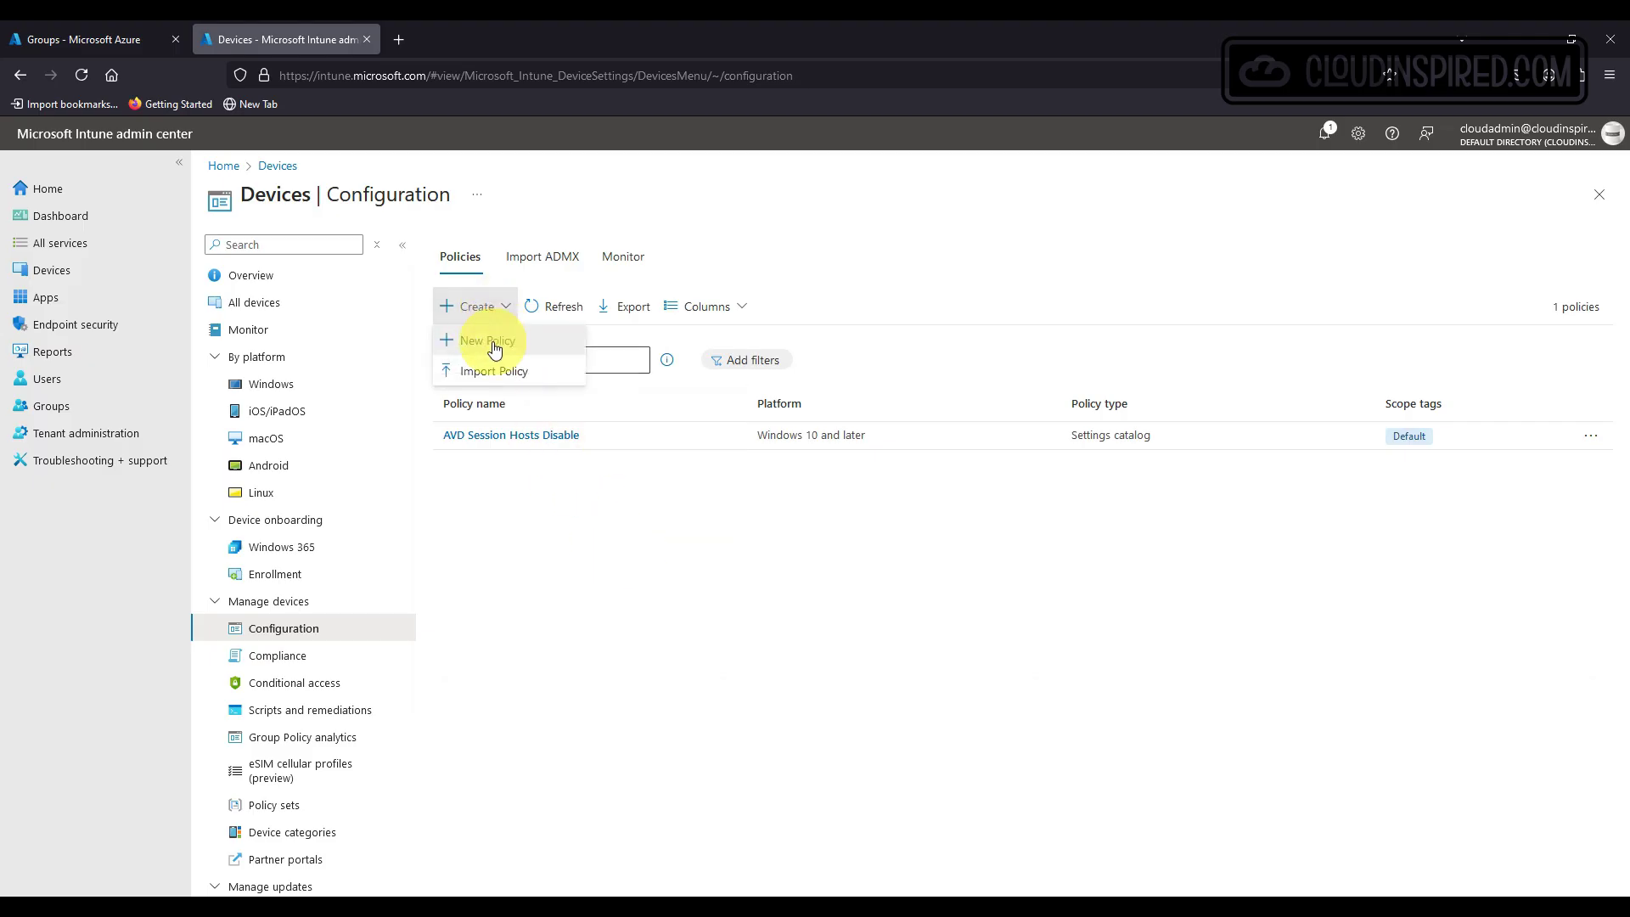
Start a new Windows 10 and later Settings catalog configuration policy.
click(491, 340)
click(1363, 253)
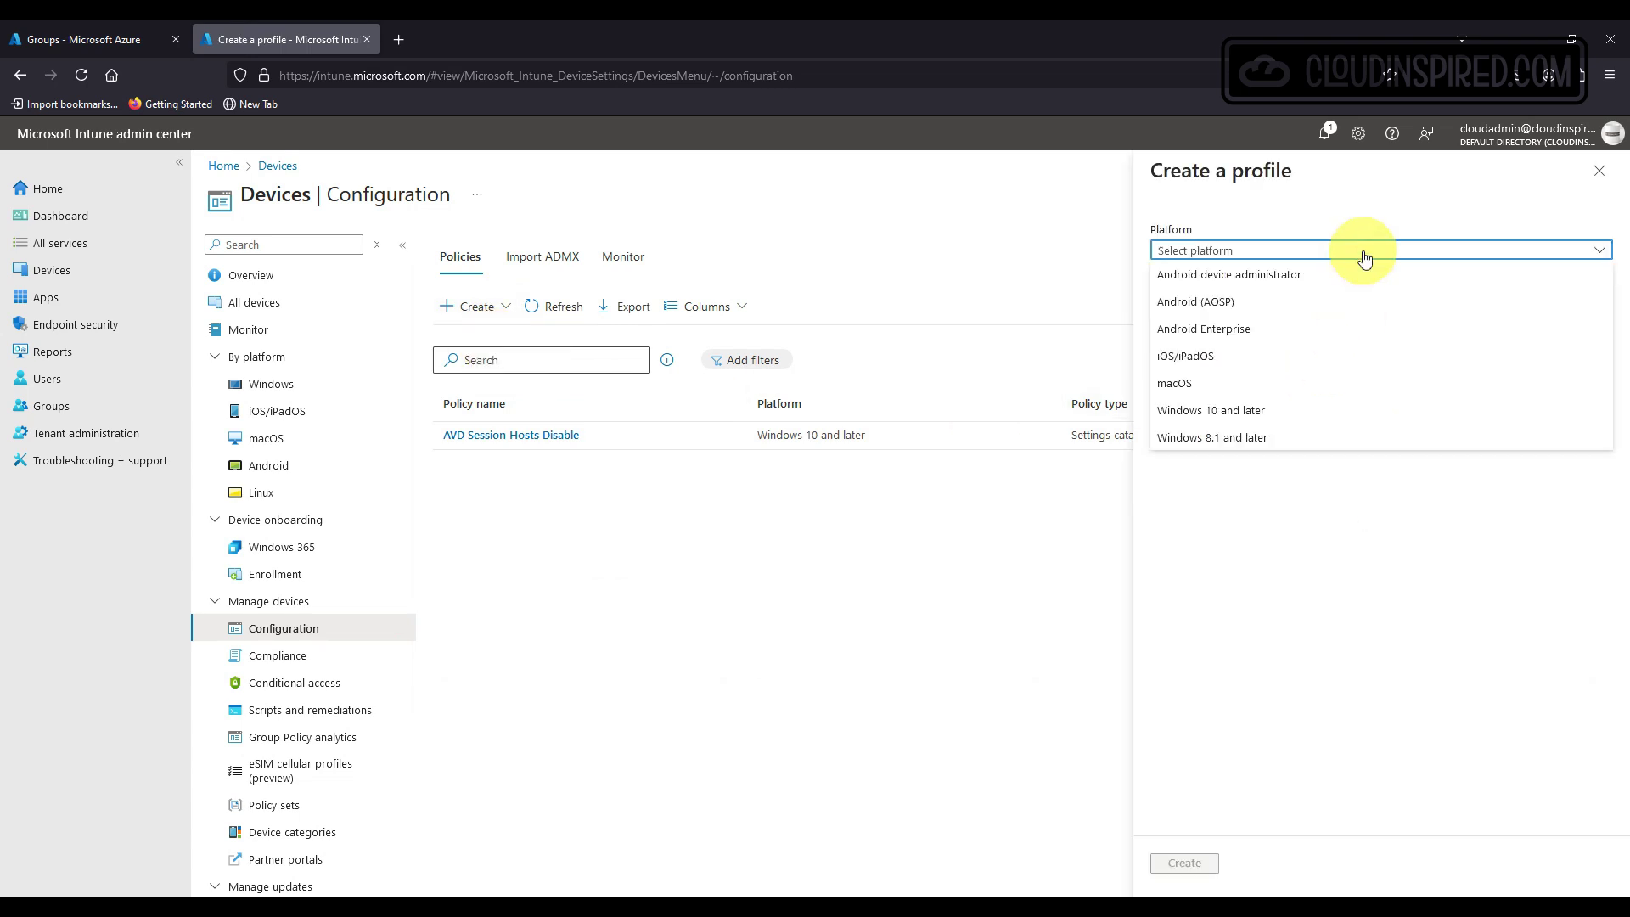
click(1317, 411)
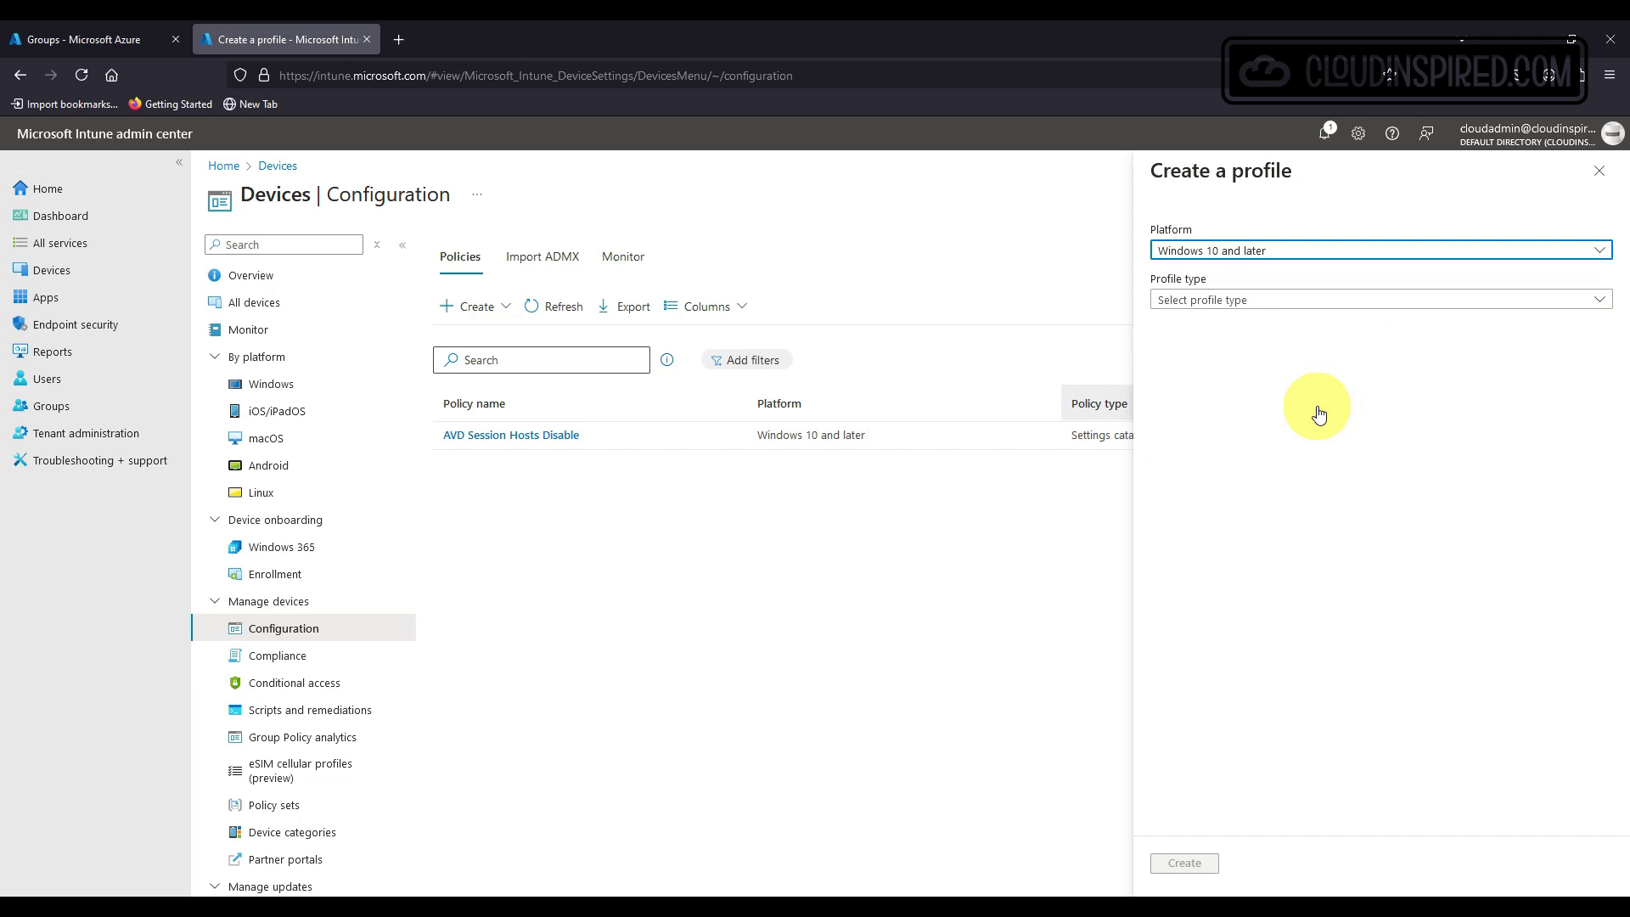
click(1298, 303)
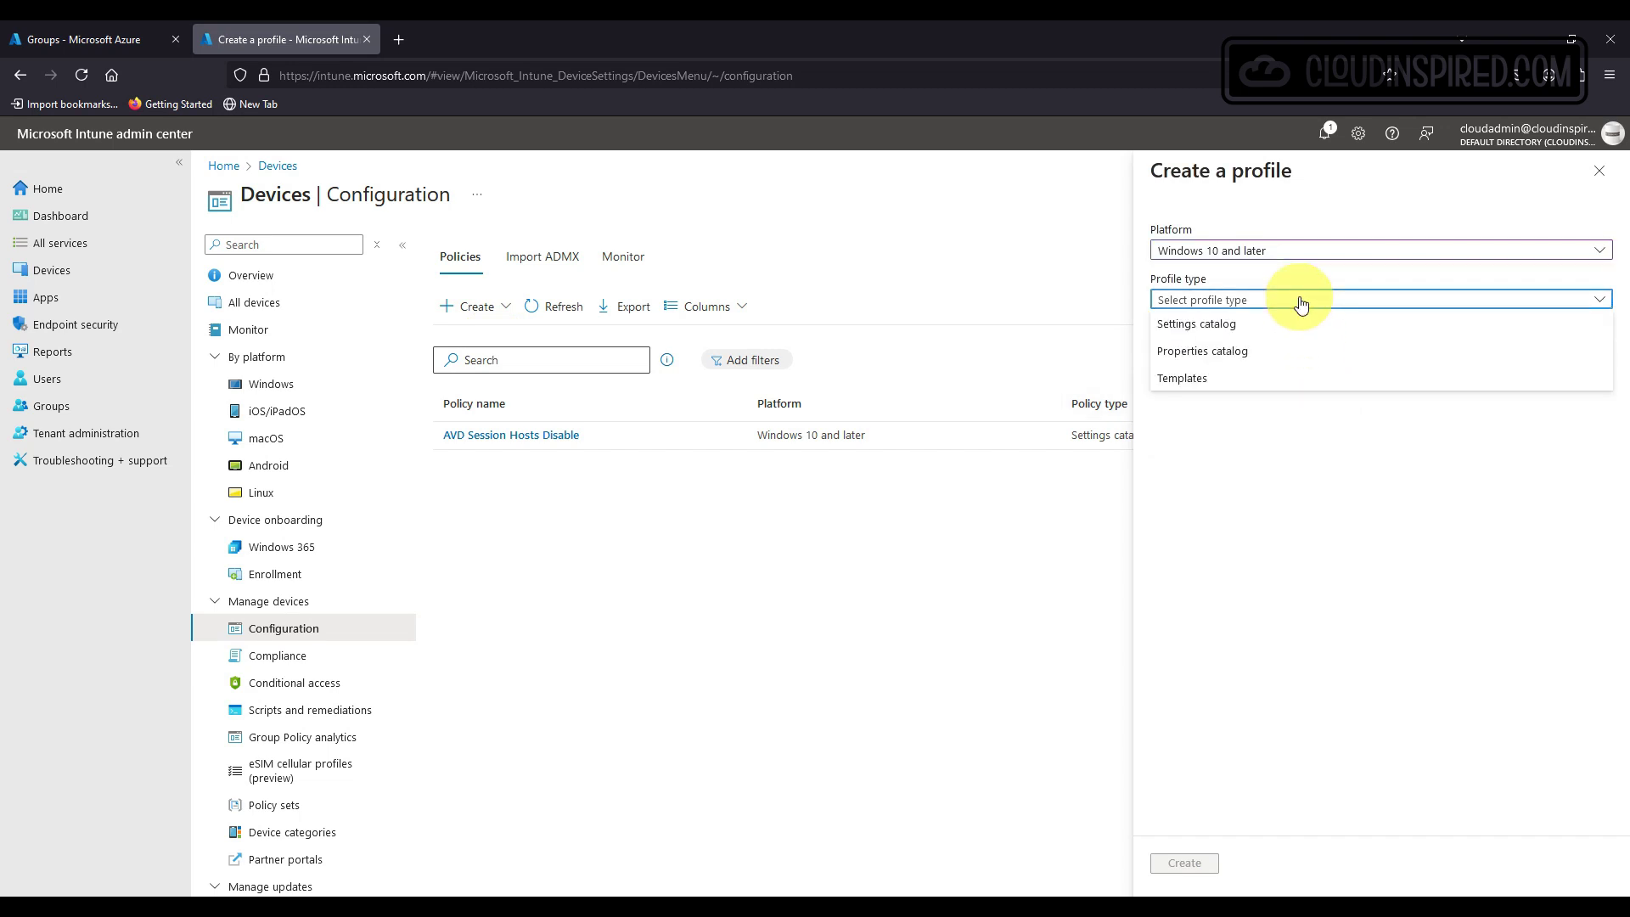
click(1189, 324)
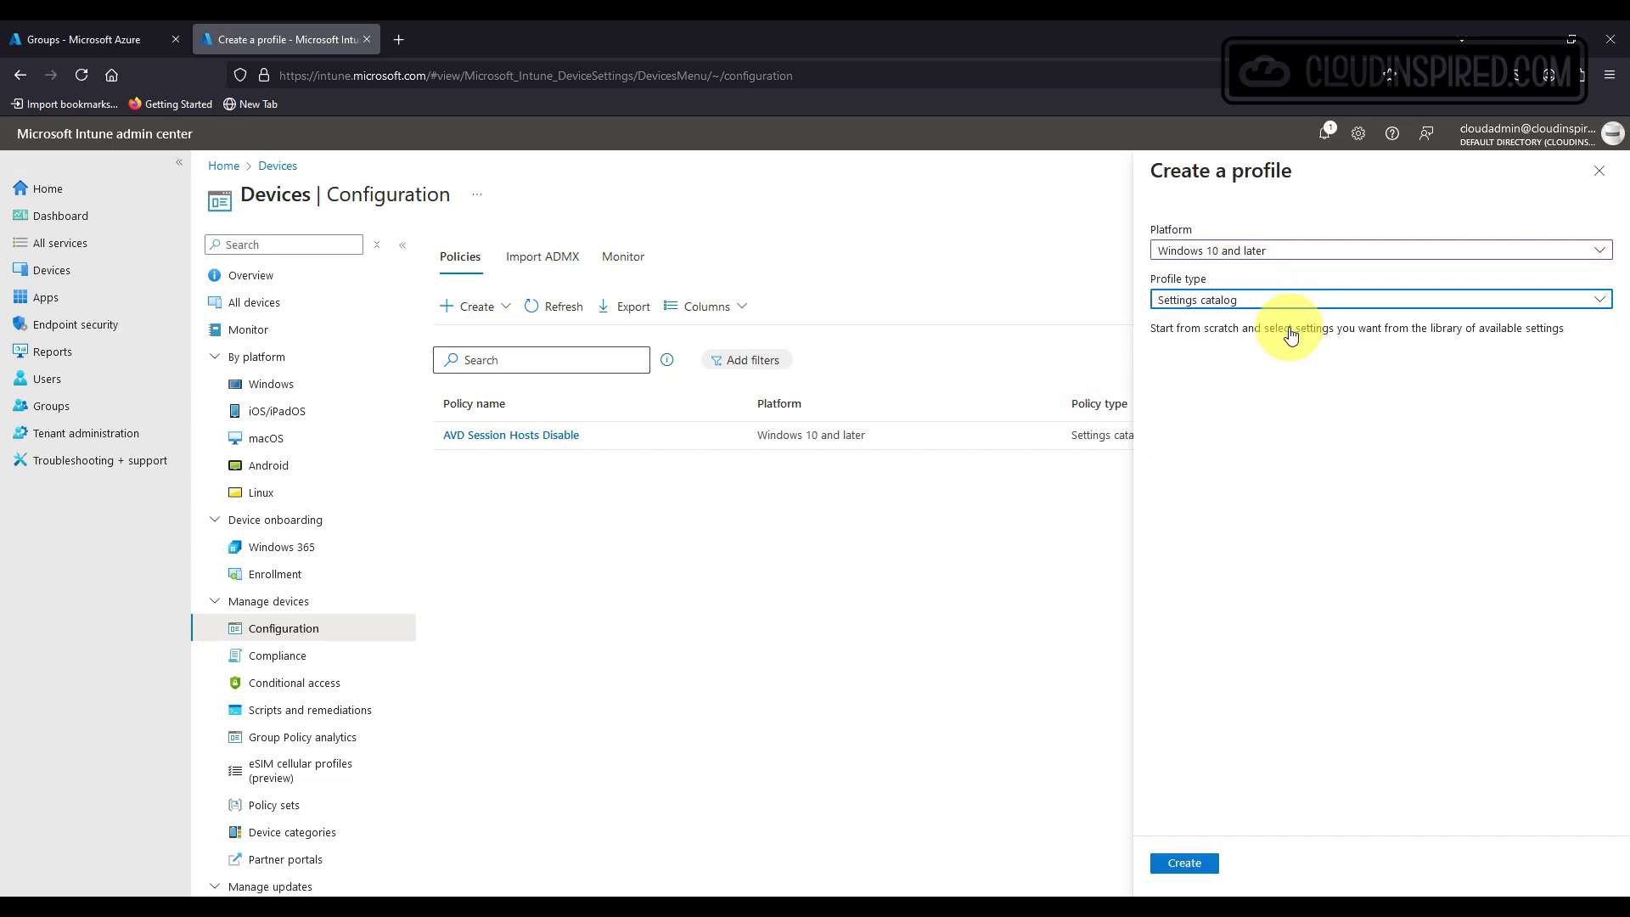
click(1186, 863)
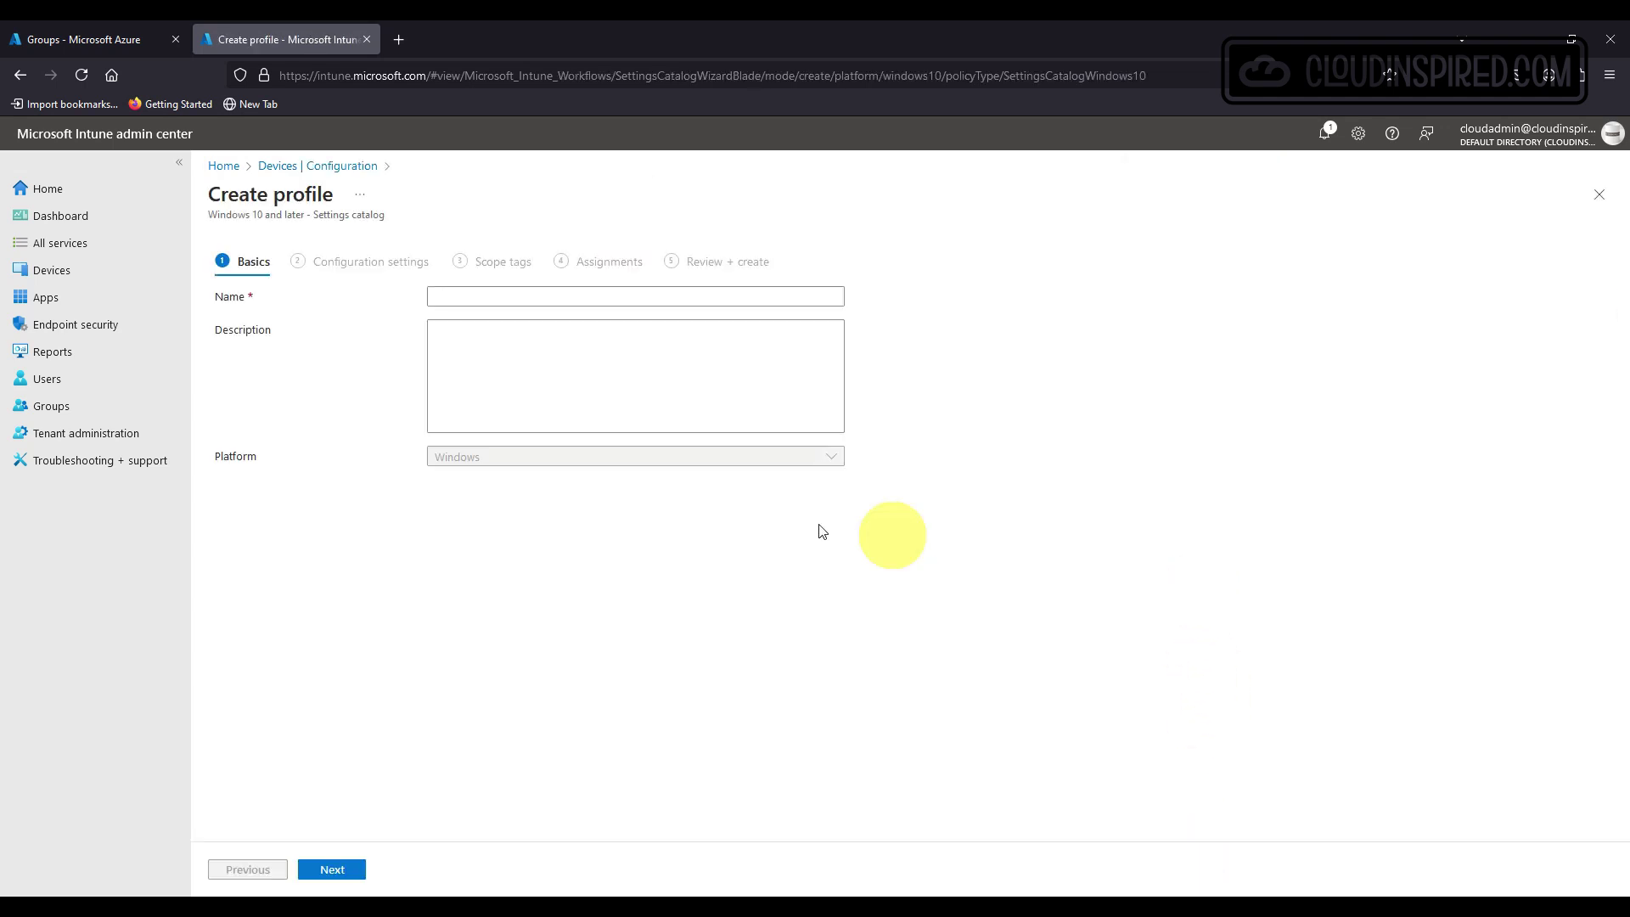
Name the profile 'Windows Hello for Business' and proceed to adding configuration settings.
click(591, 294)
text(Windows Hello for Business)
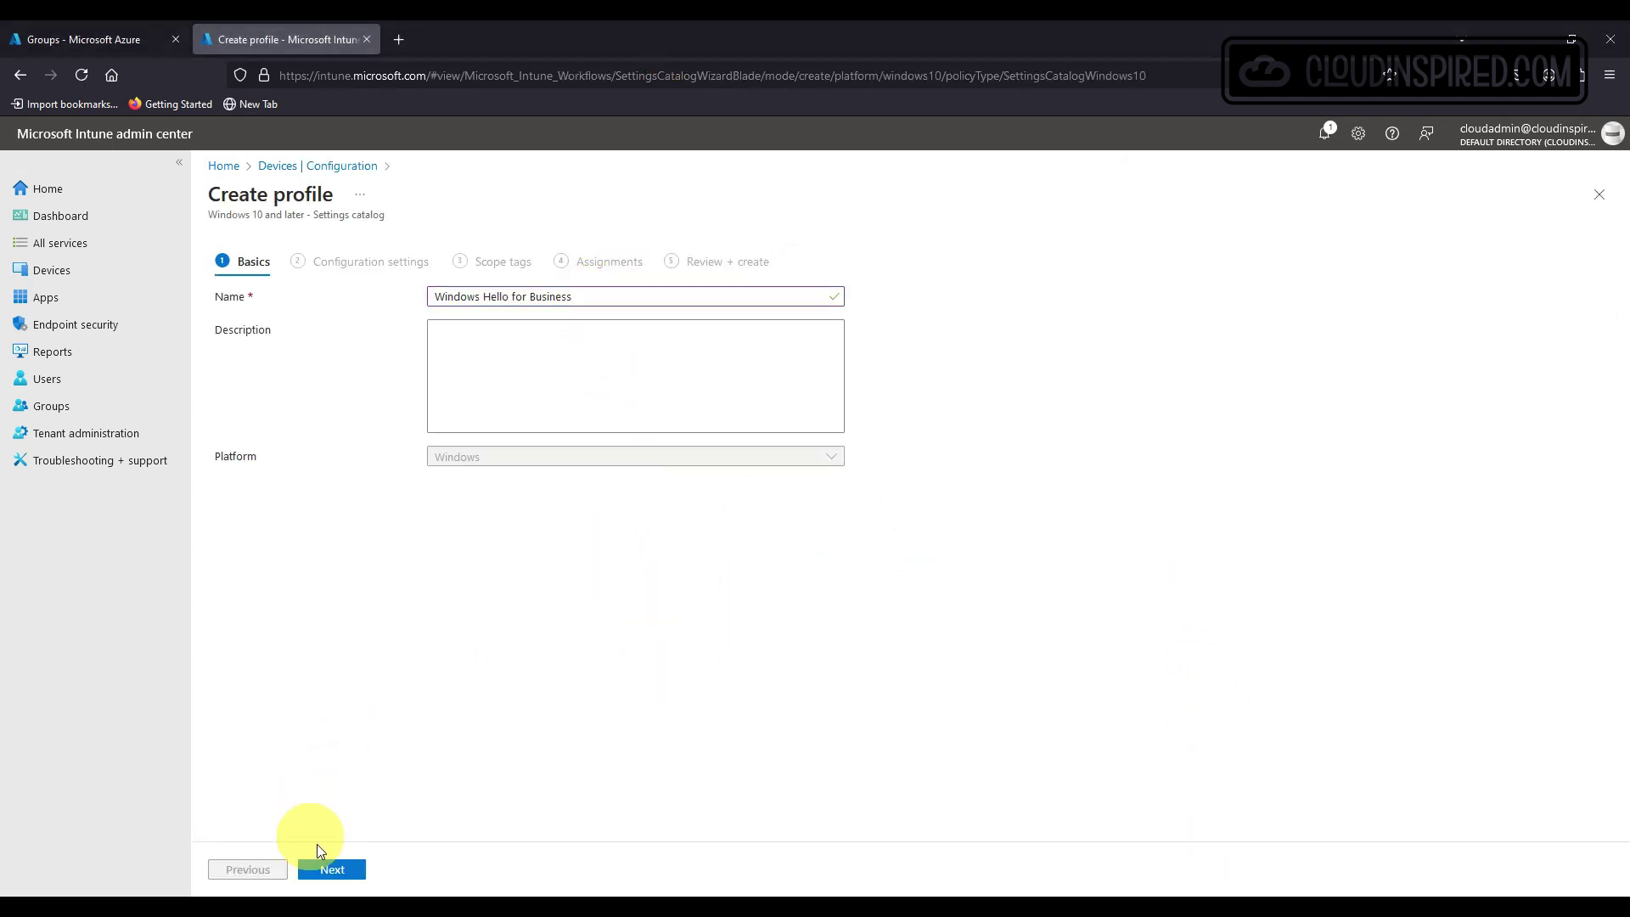
click(334, 871)
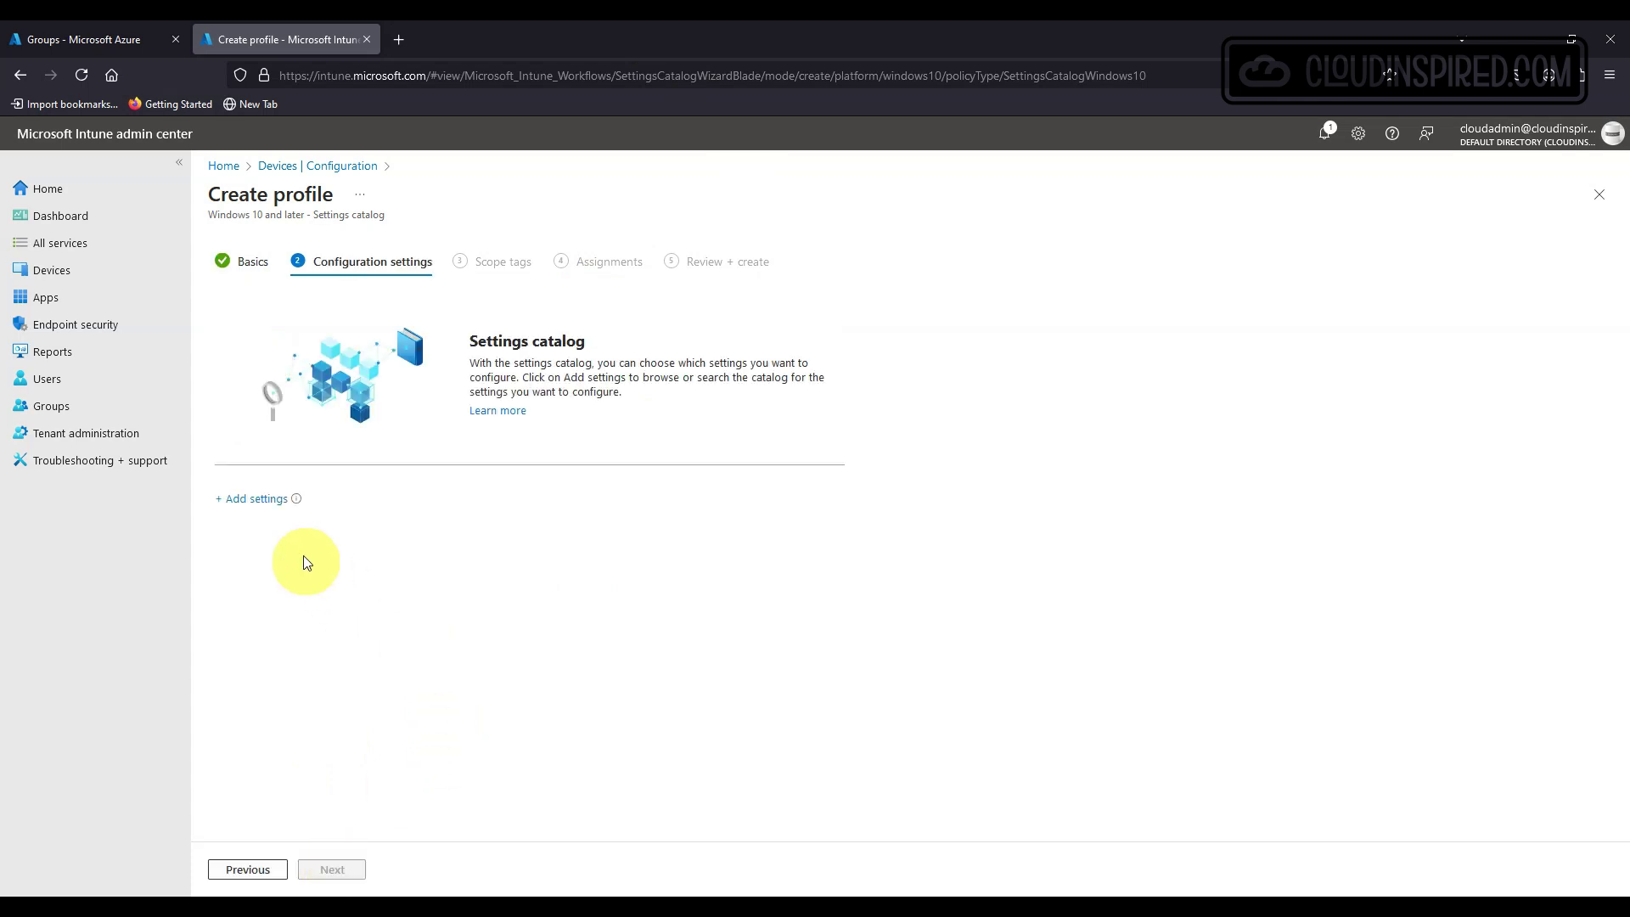
click(265, 507)
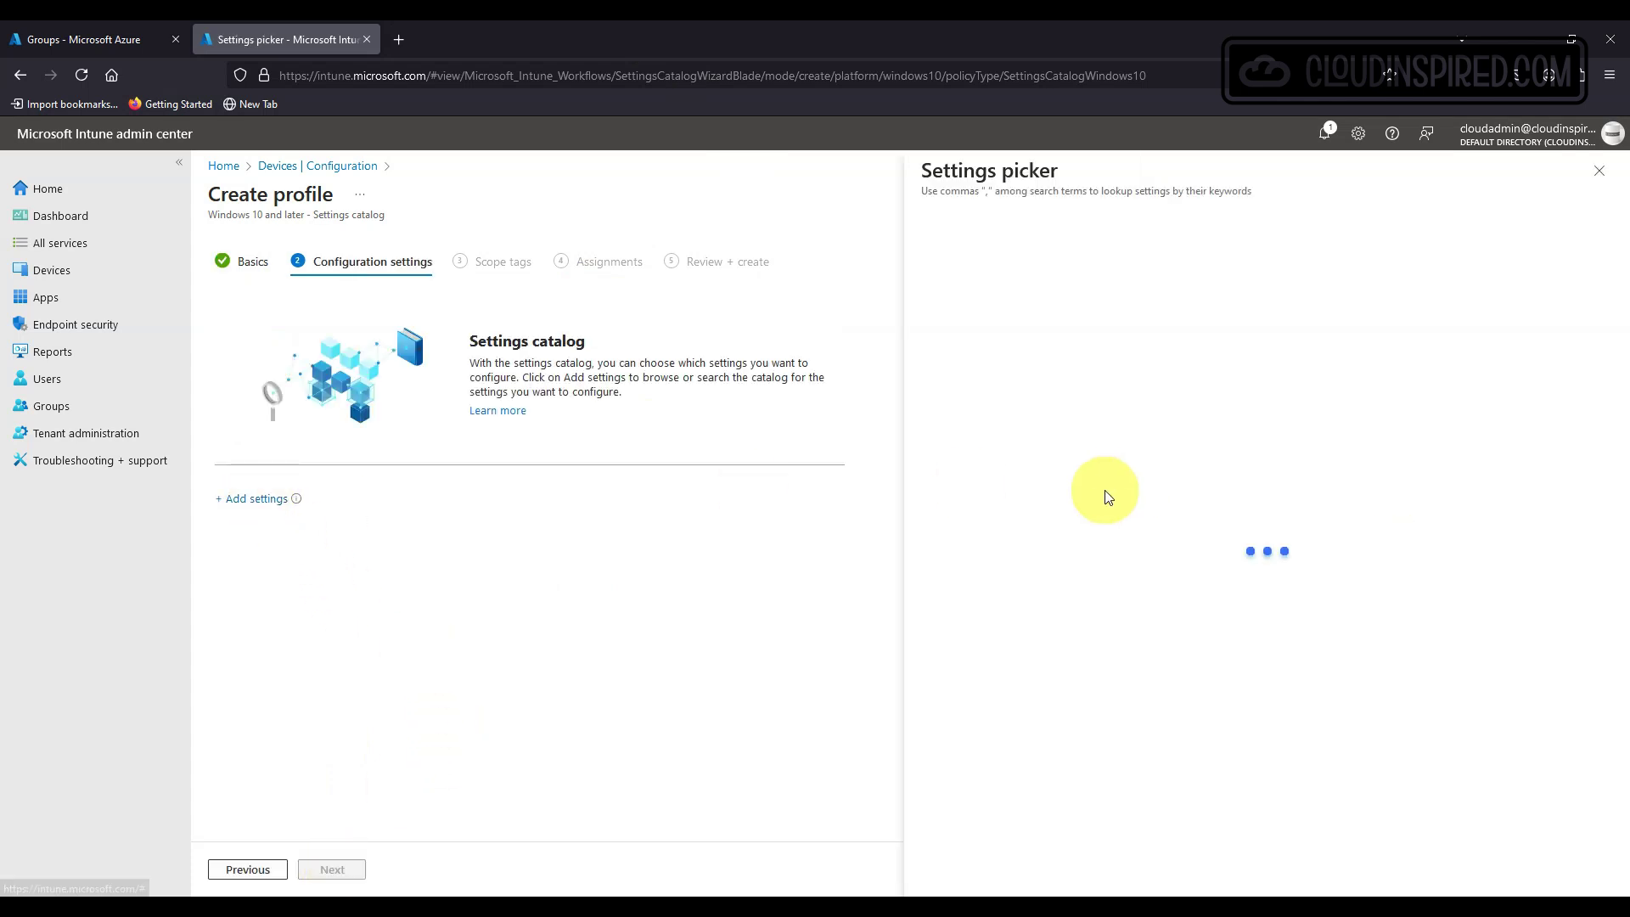
Add Allow Use of Biometrics and Facial Features Use Enhanced Anti Spoofing to the profile.
drag(1608, 295, 1604, 484)
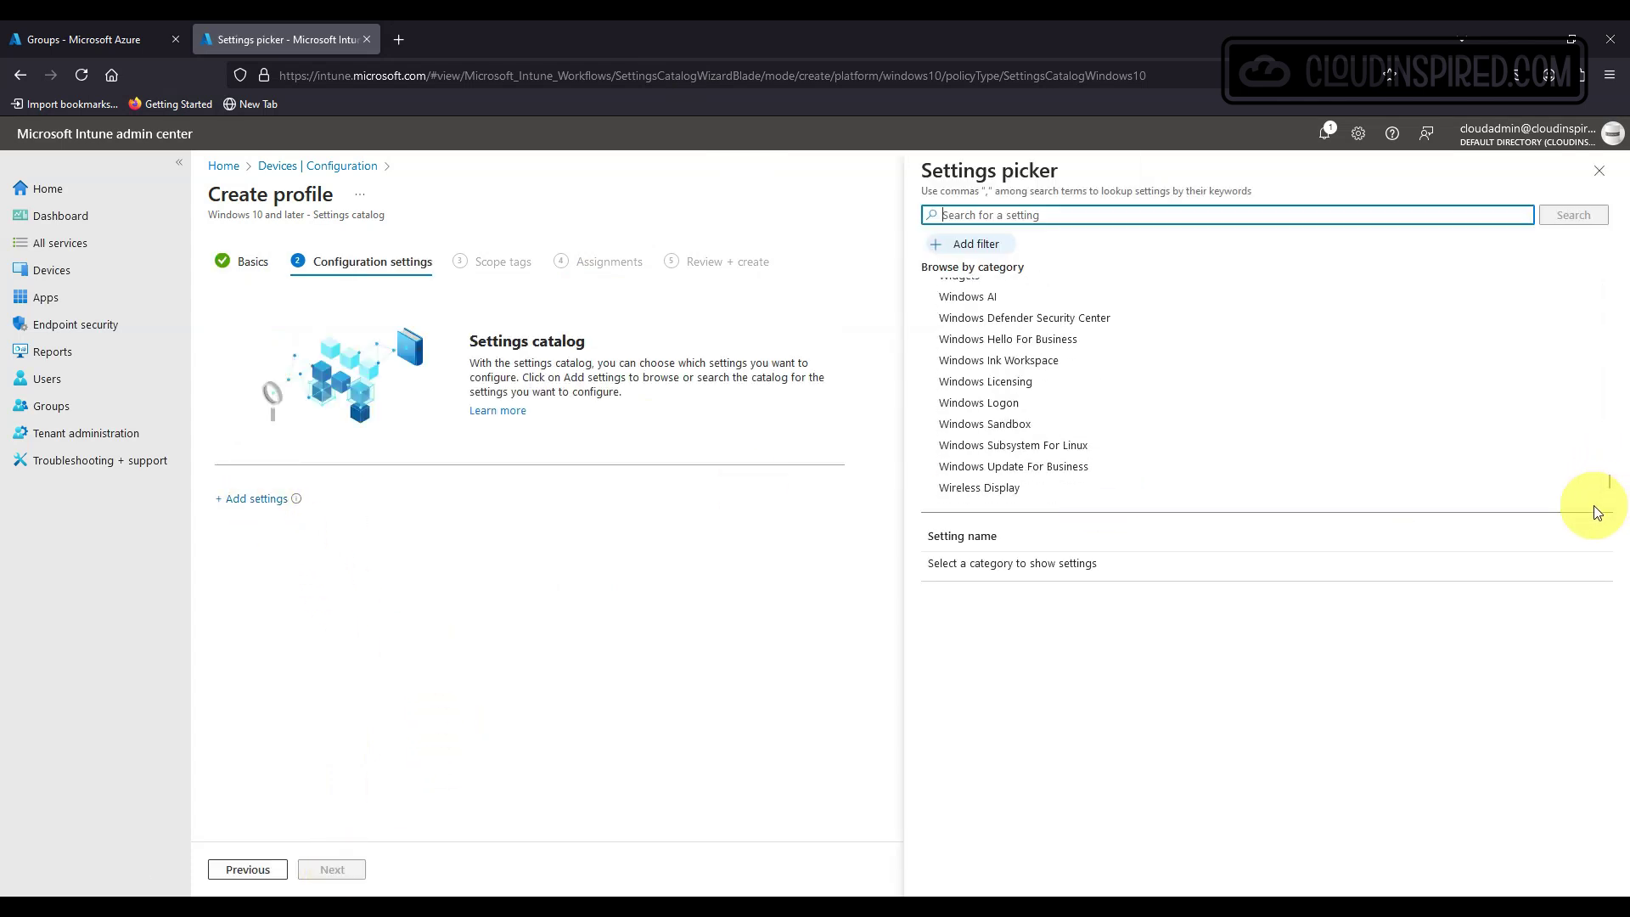
click(1095, 340)
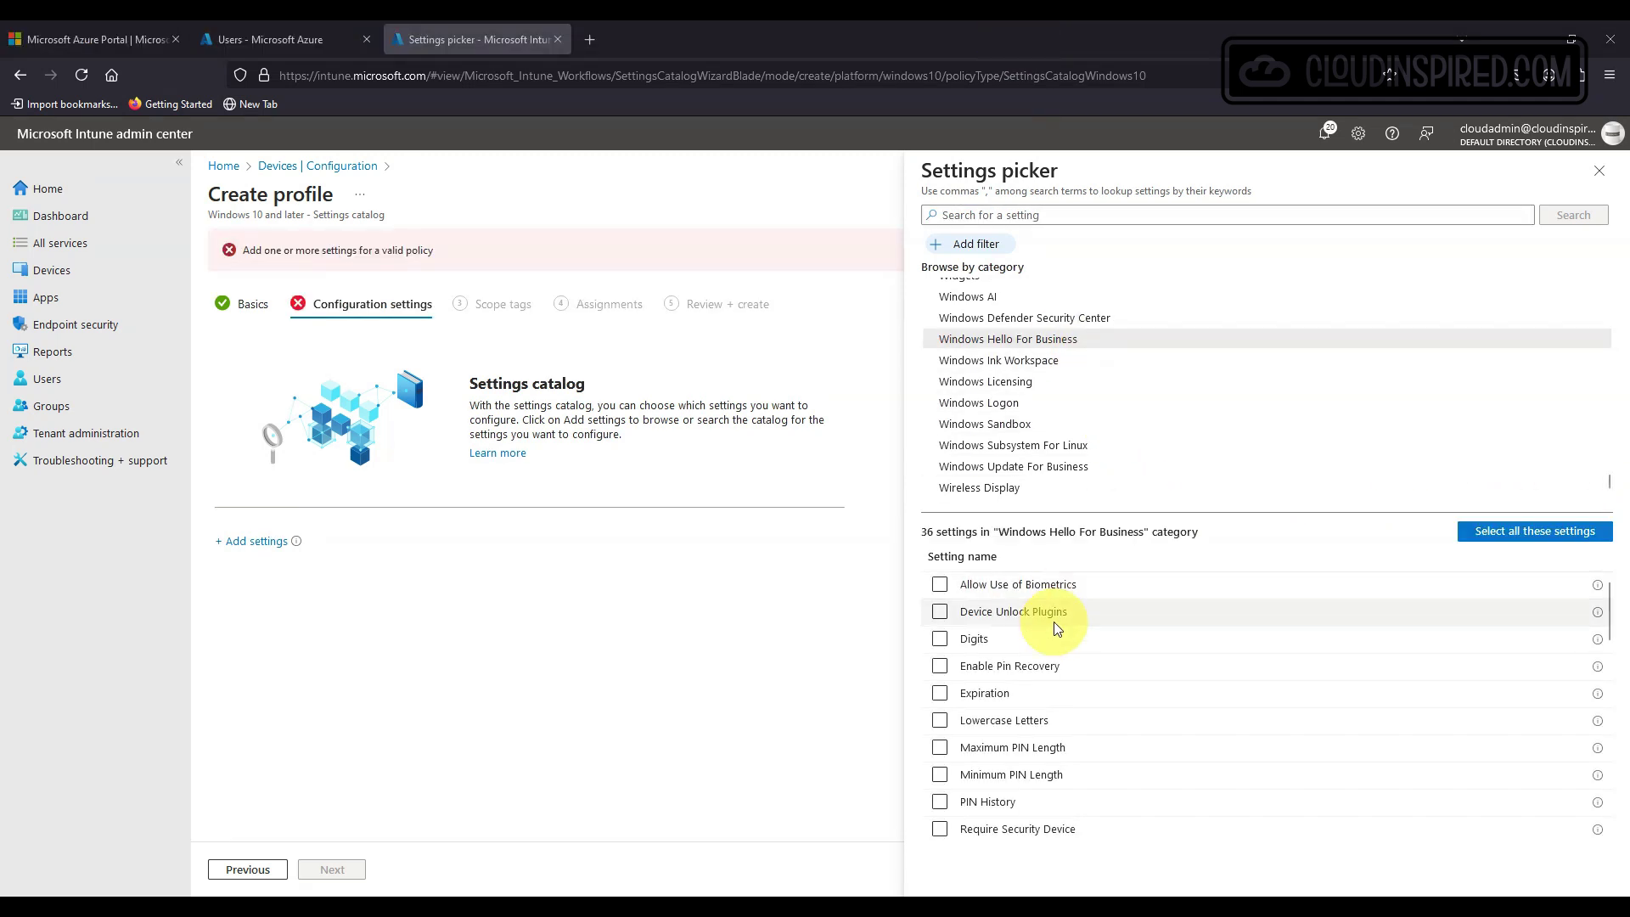
click(940, 583)
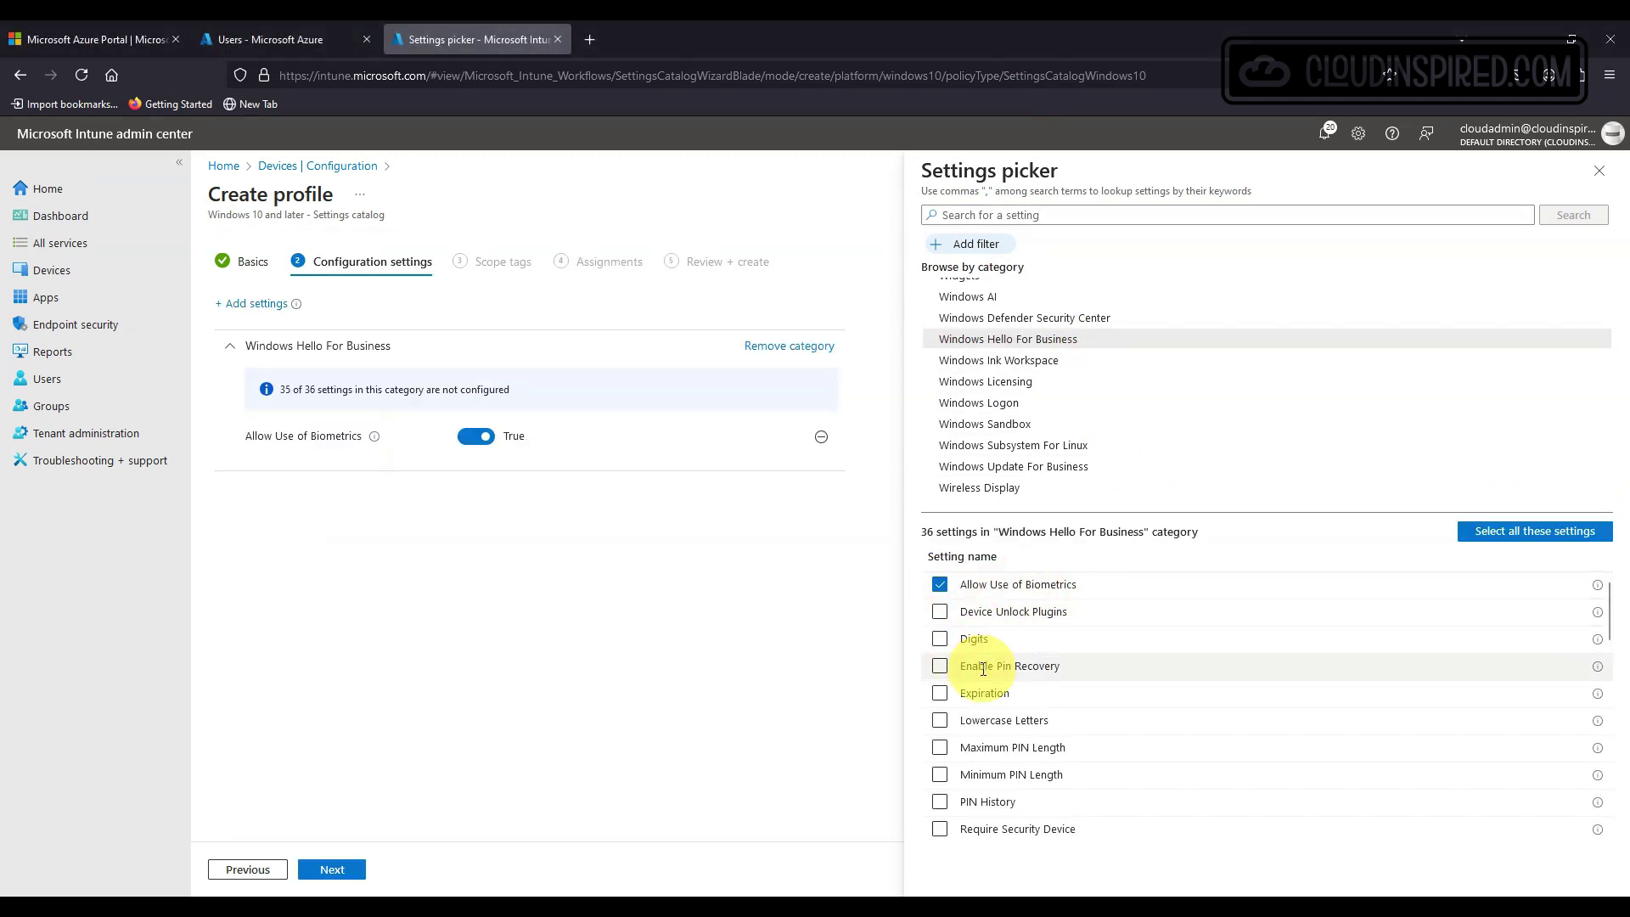
scroll(982, 668, down, 6)
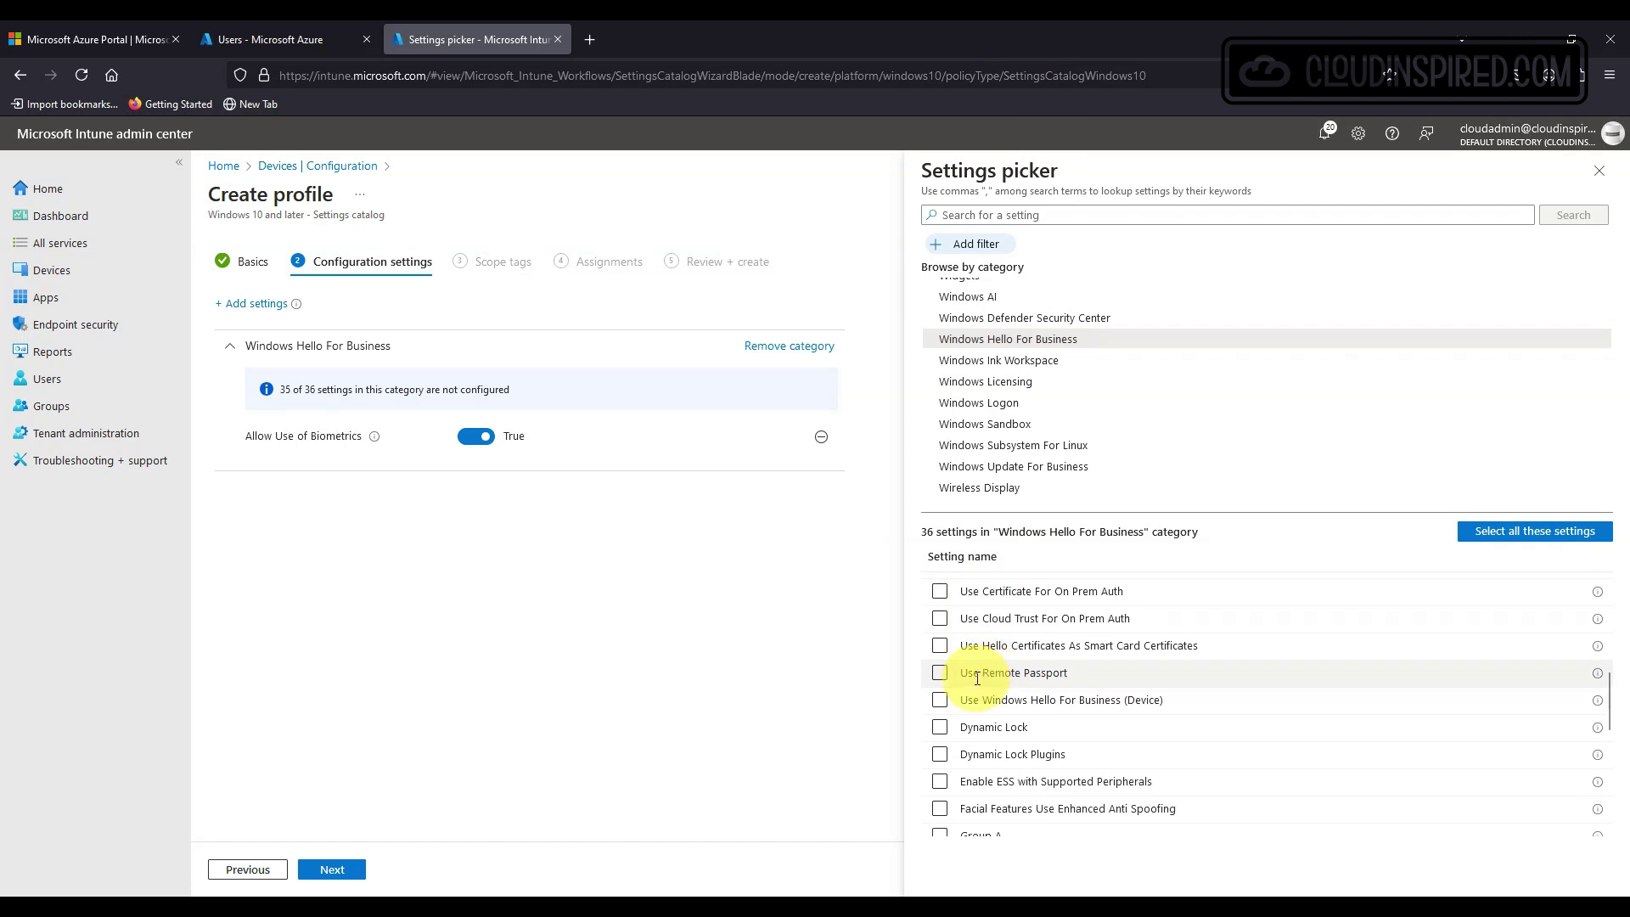
scroll(976, 678, down, 2)
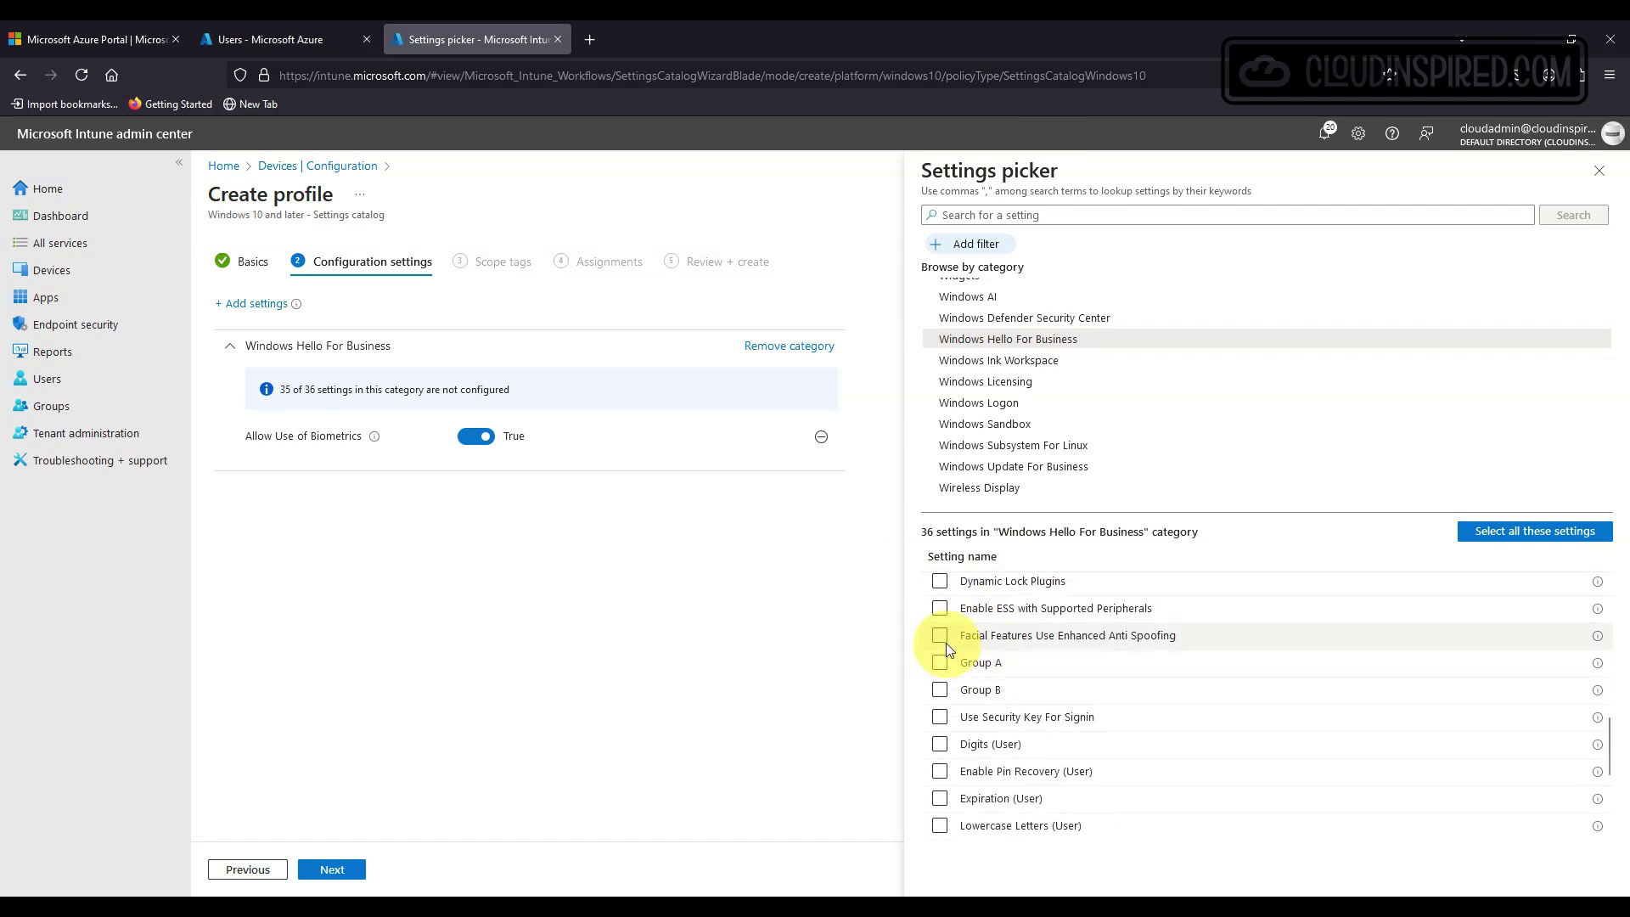
click(940, 634)
Add the (User) PIN settings: recovery, expiration, length, history, security device, character rules, Use Windows Hello.
scroll(1031, 677, down, 1)
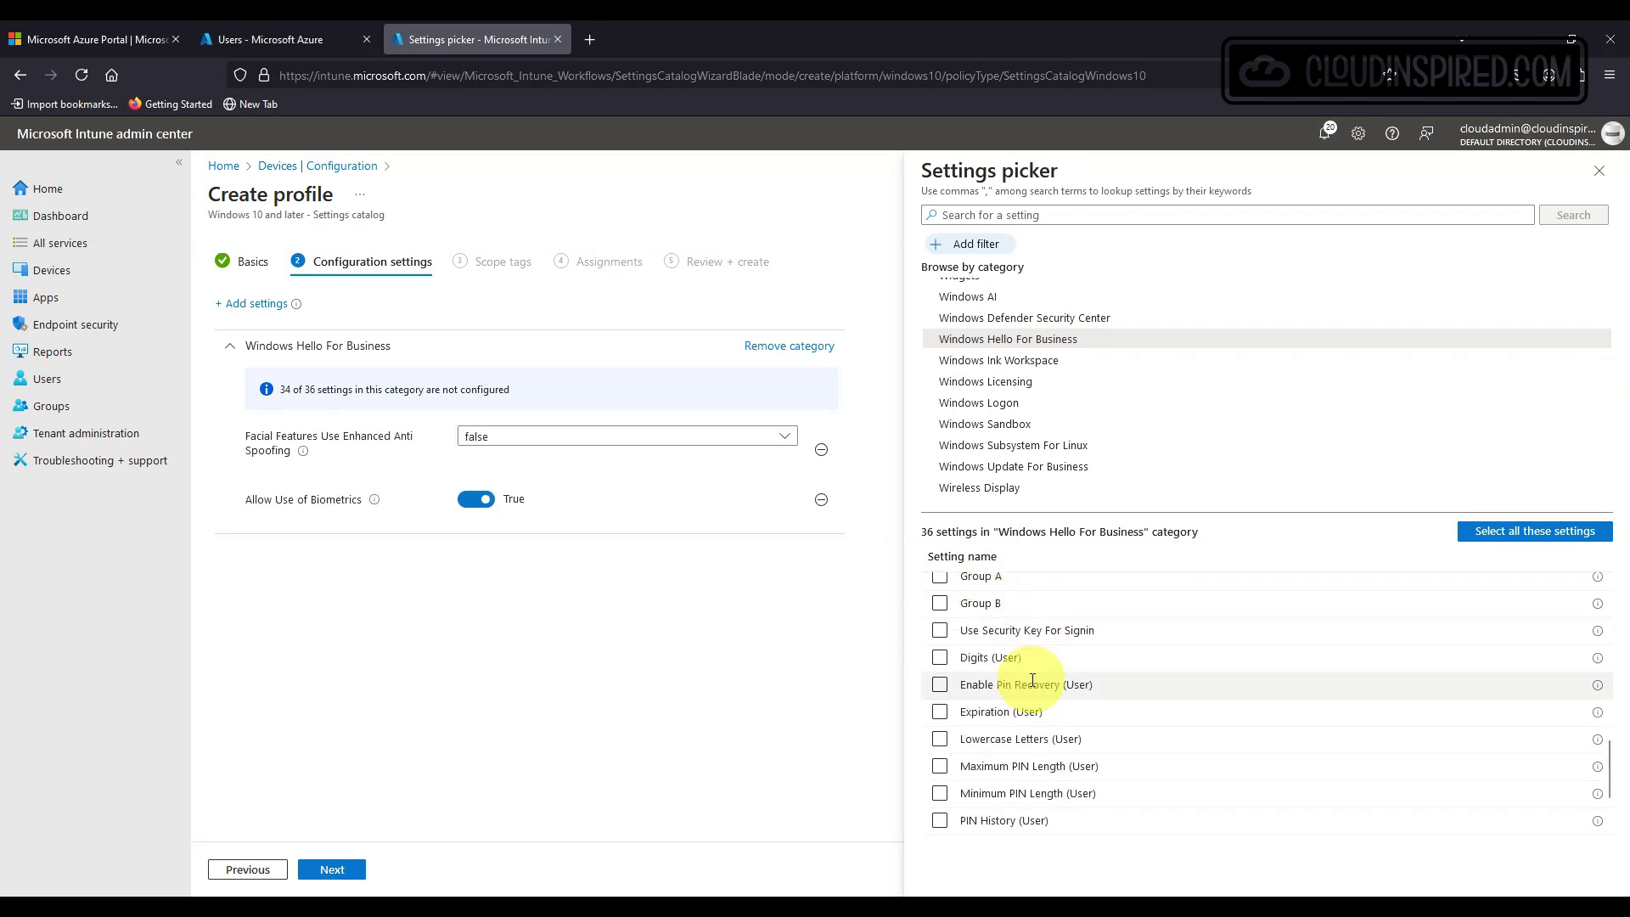
click(940, 684)
click(940, 711)
click(940, 738)
click(940, 766)
click(940, 792)
scroll(943, 717, down, 2)
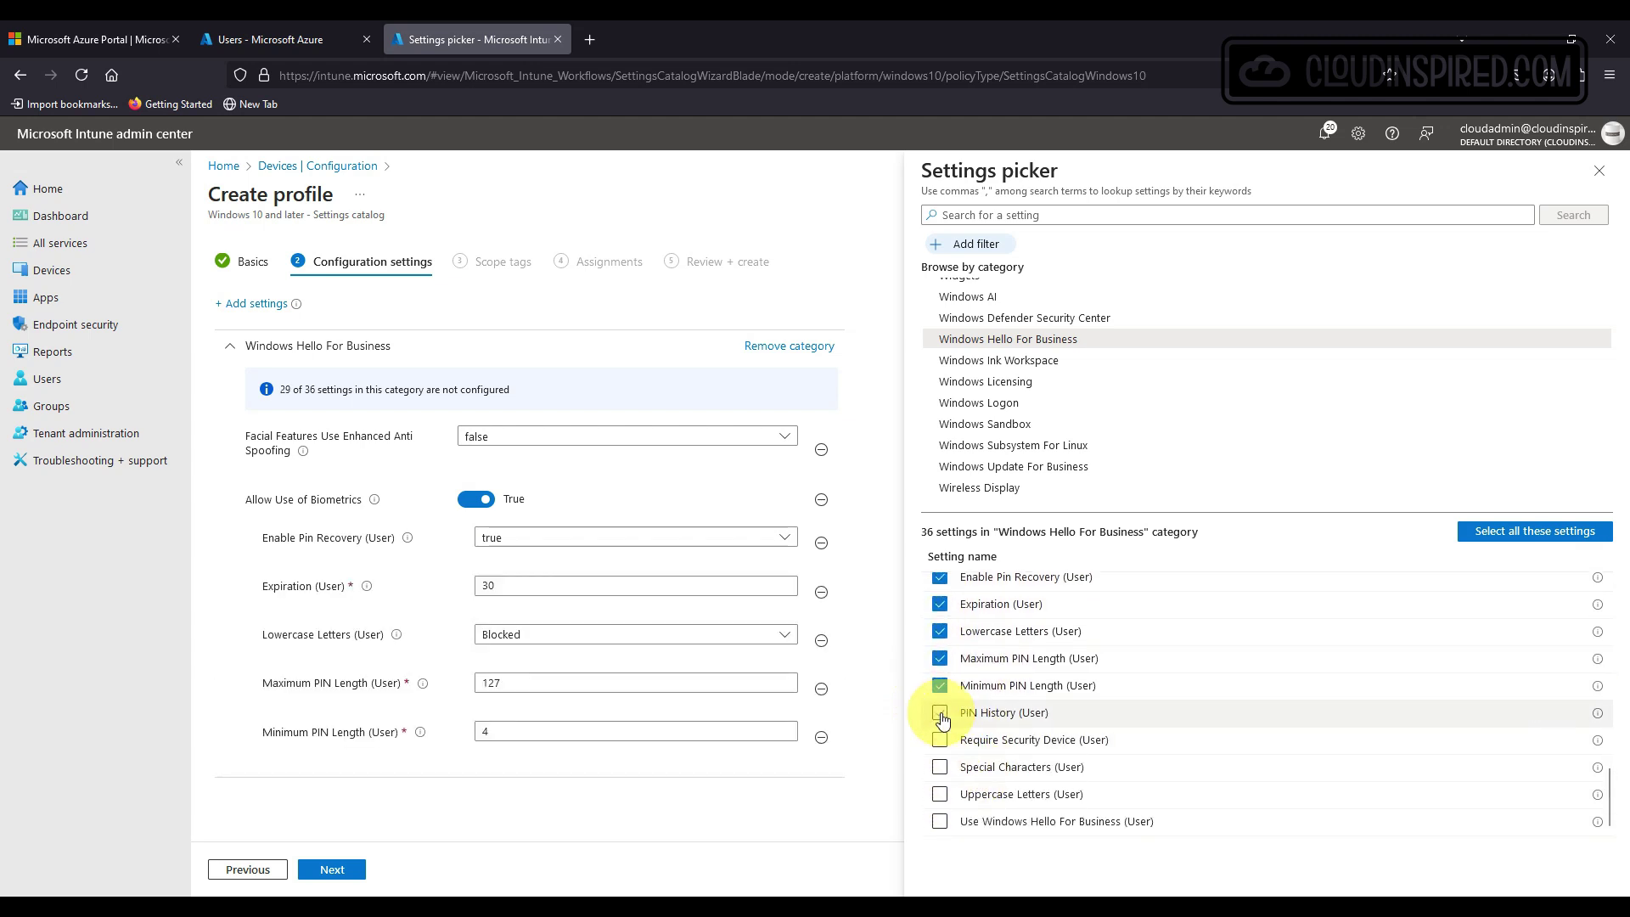
click(940, 714)
click(939, 744)
click(939, 767)
click(939, 793)
click(940, 820)
Add Dynamic Lock to the profile and close the settings picker.
scroll(1027, 760, down, 10)
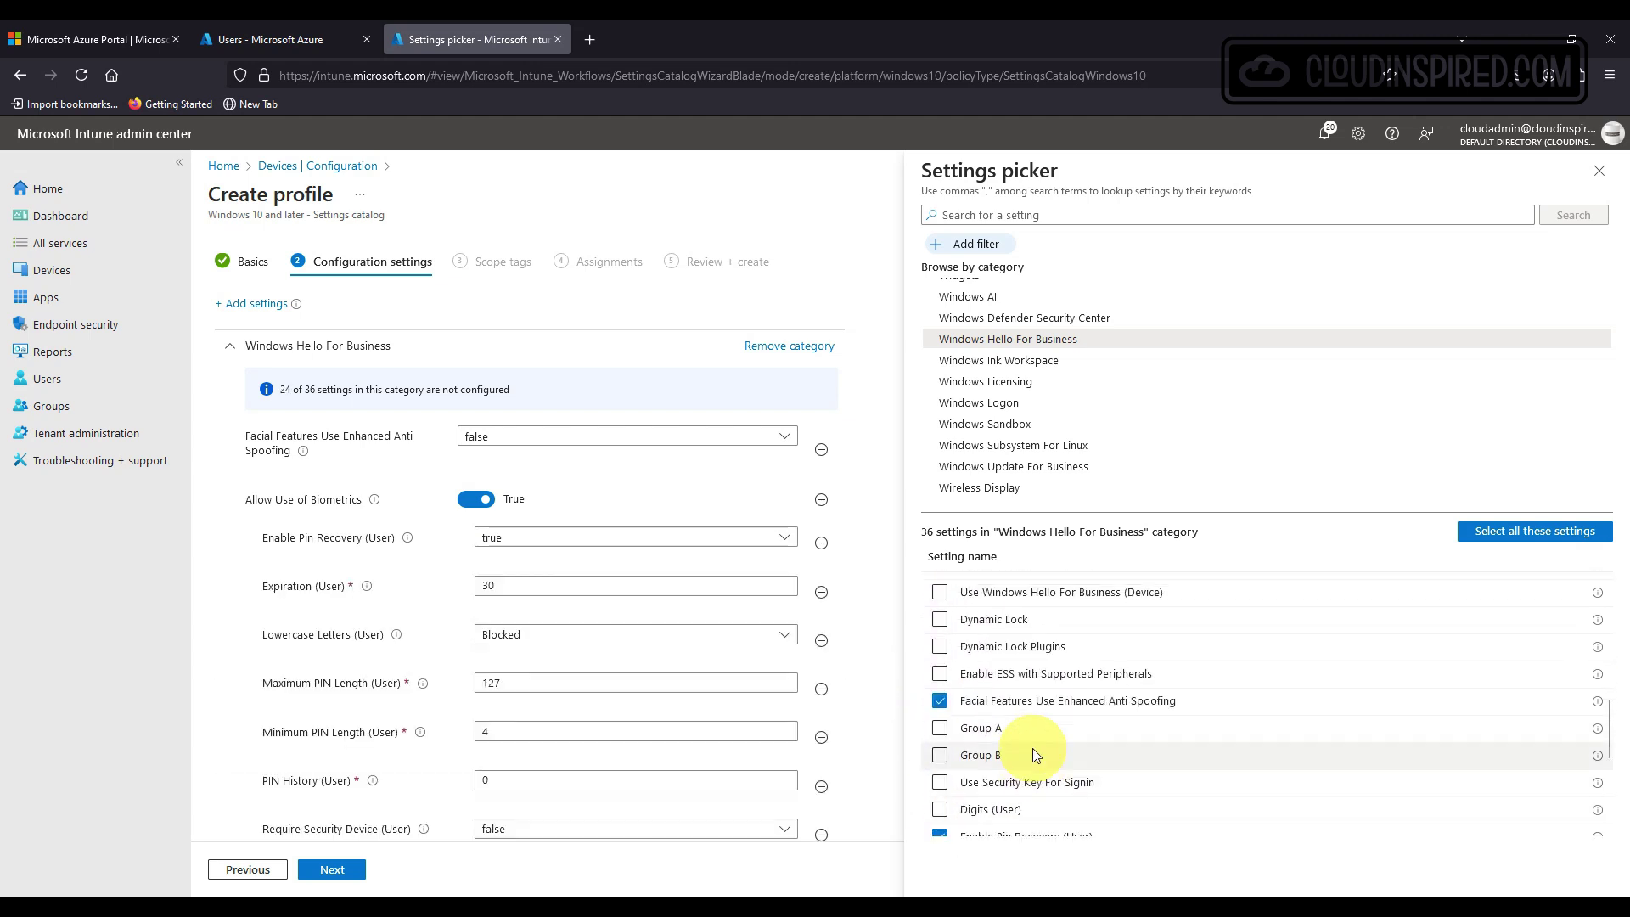
scroll(1032, 747, up, 3)
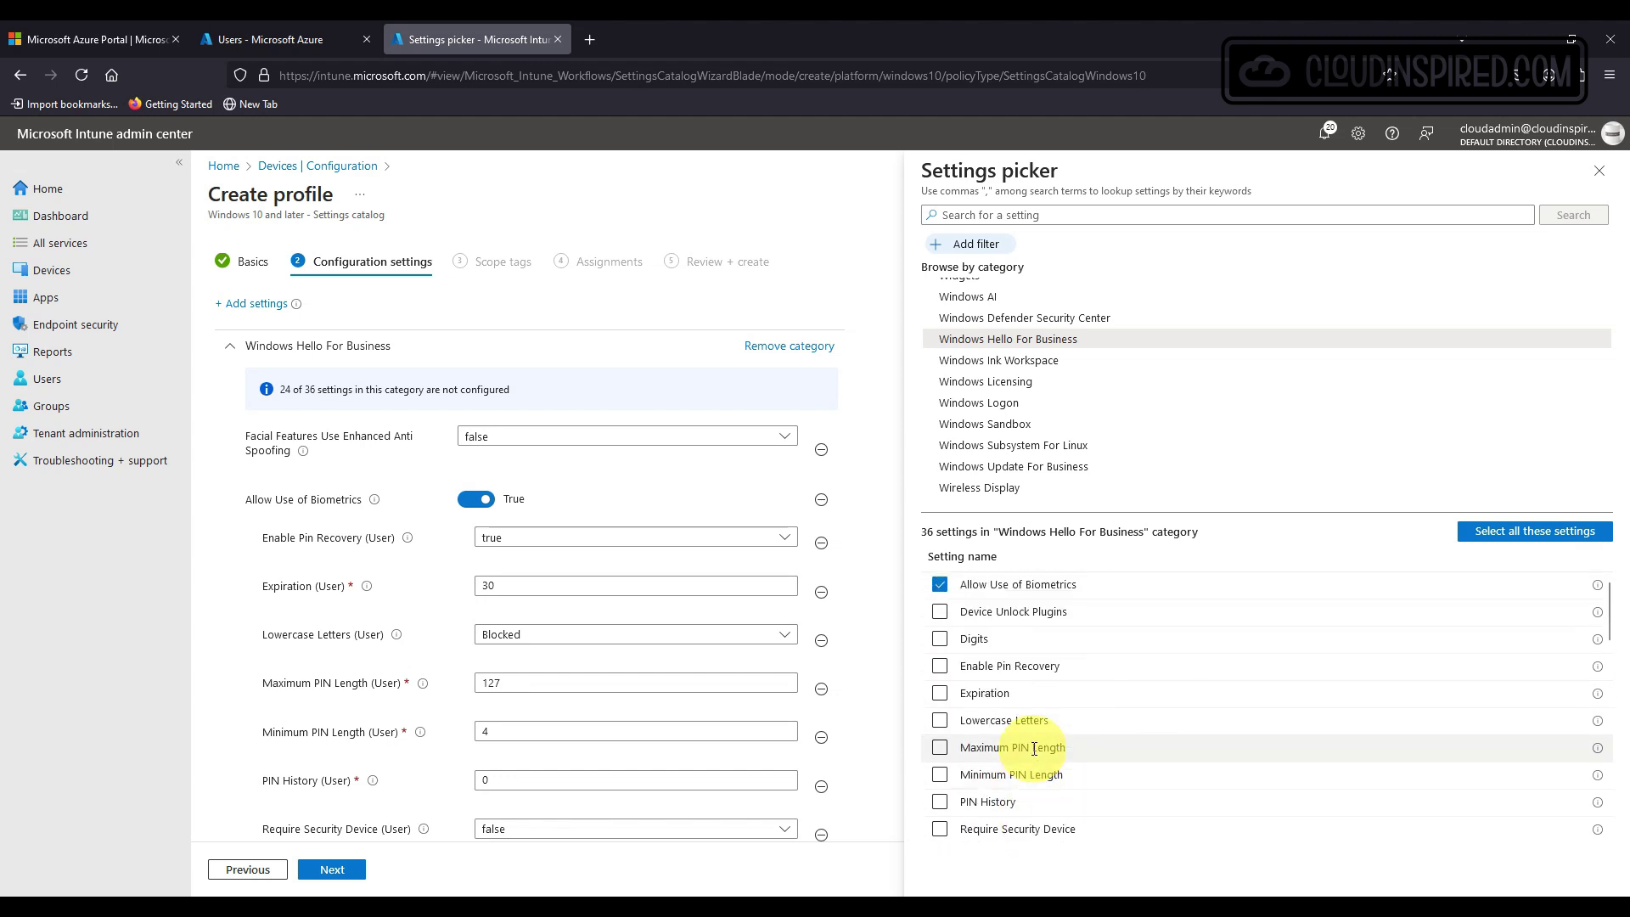
scroll(1034, 747, down, 3)
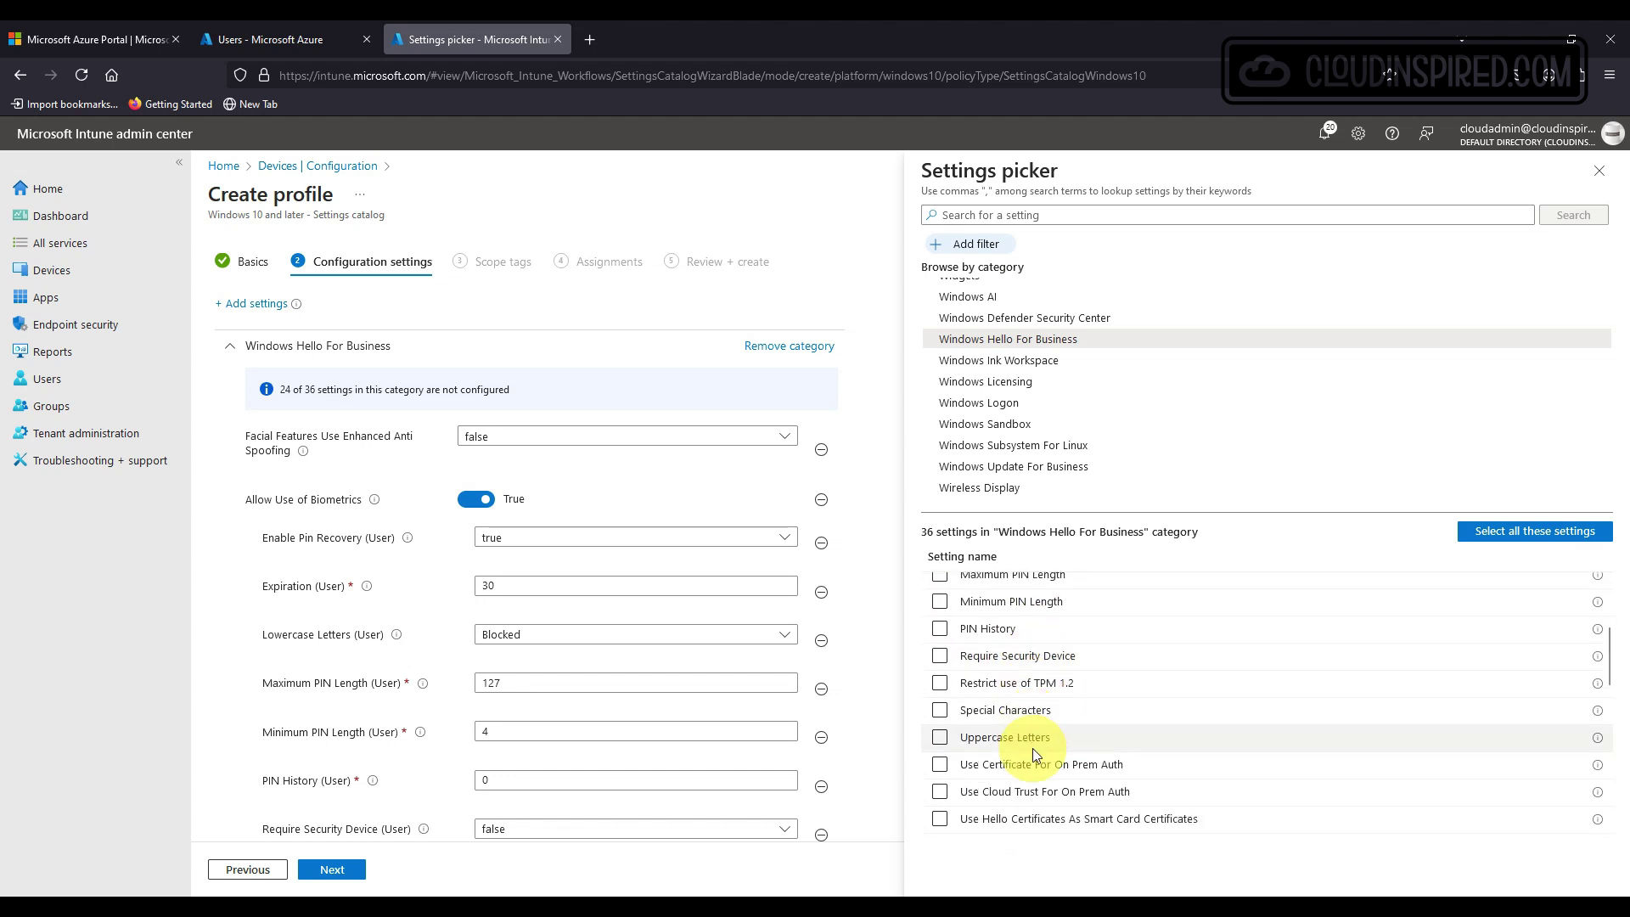
scroll(1032, 755, down, 2)
scroll(1033, 755, down, 2)
click(941, 734)
scroll(1072, 747, down, 2)
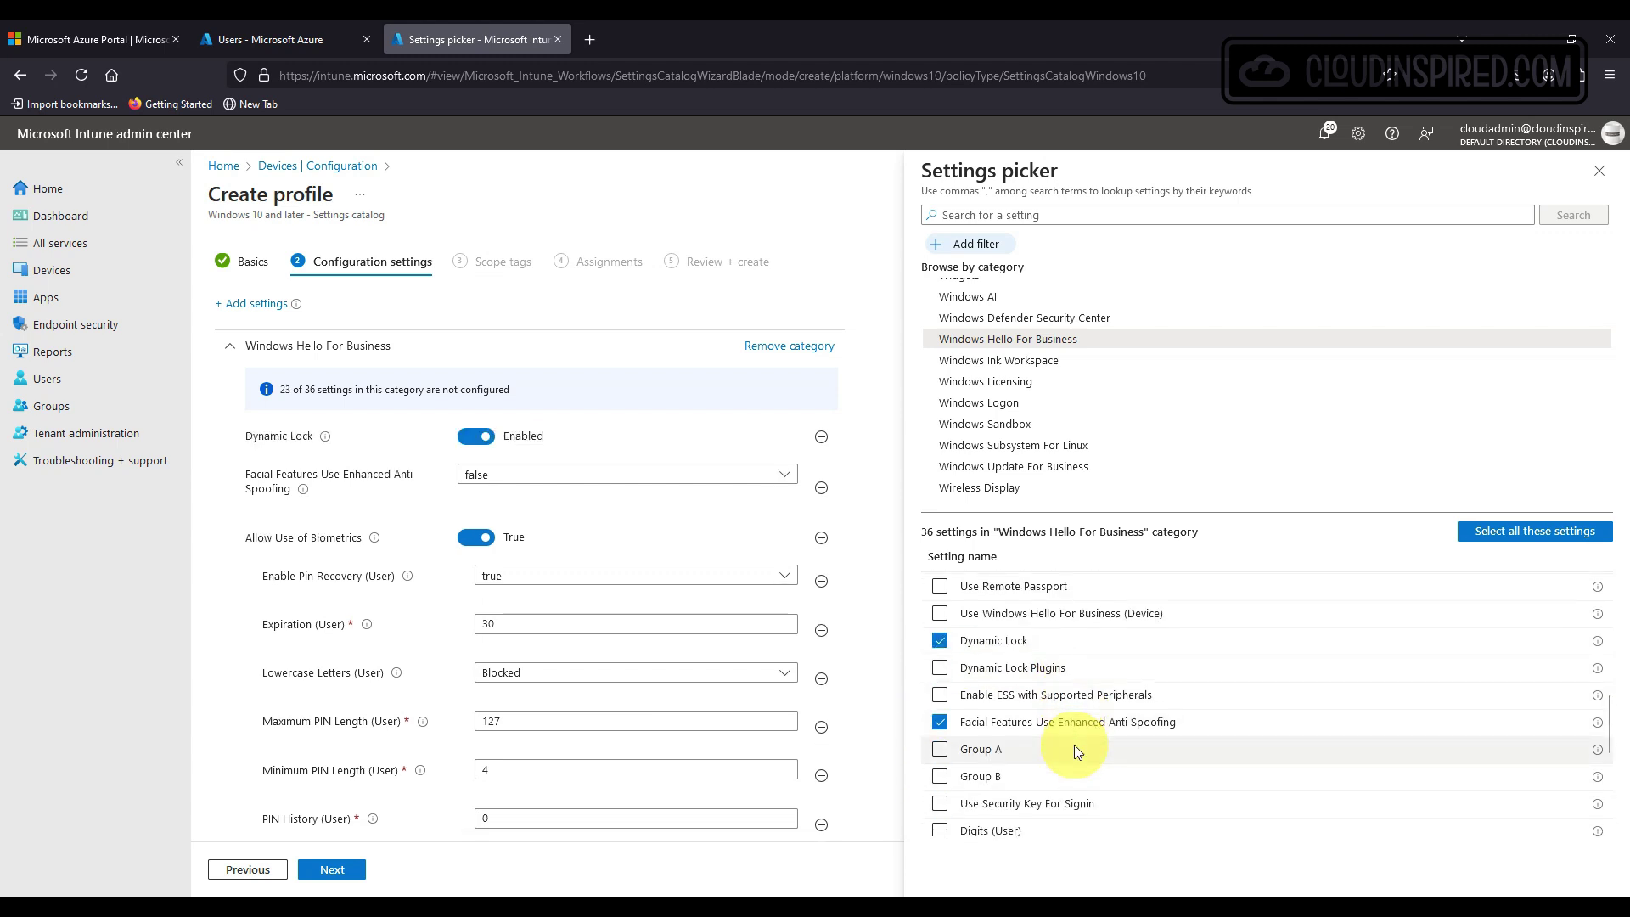
scroll(1073, 745, down, 5)
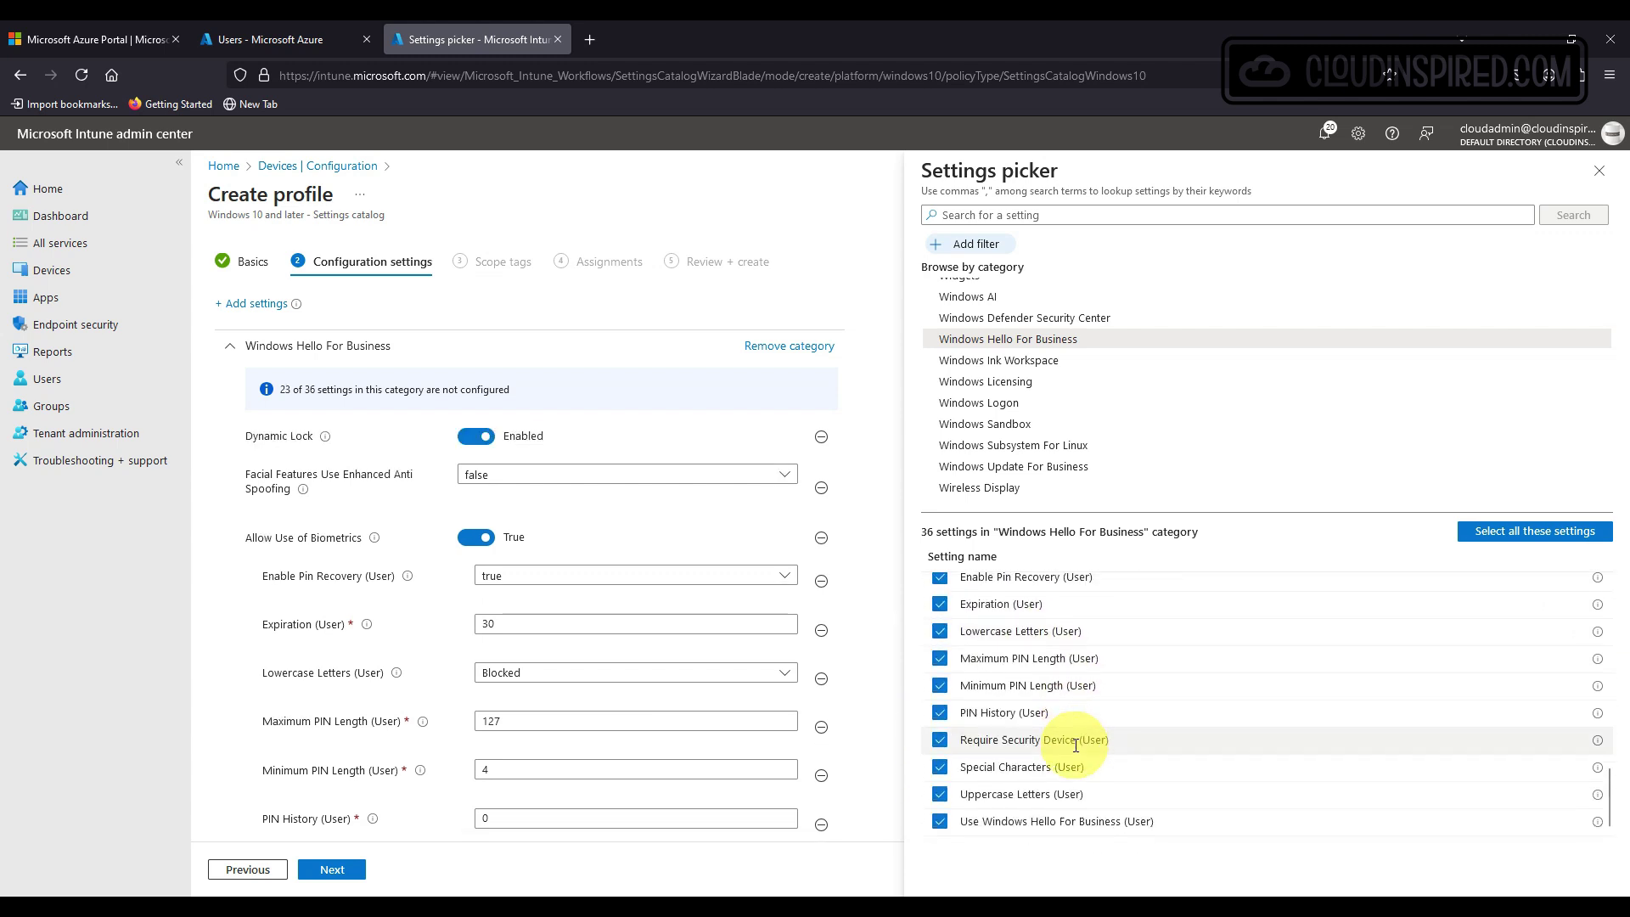
click(1598, 170)
Turn enhanced anti-spoofing on (true) and set Maximum PIN Length to 6.
click(632, 475)
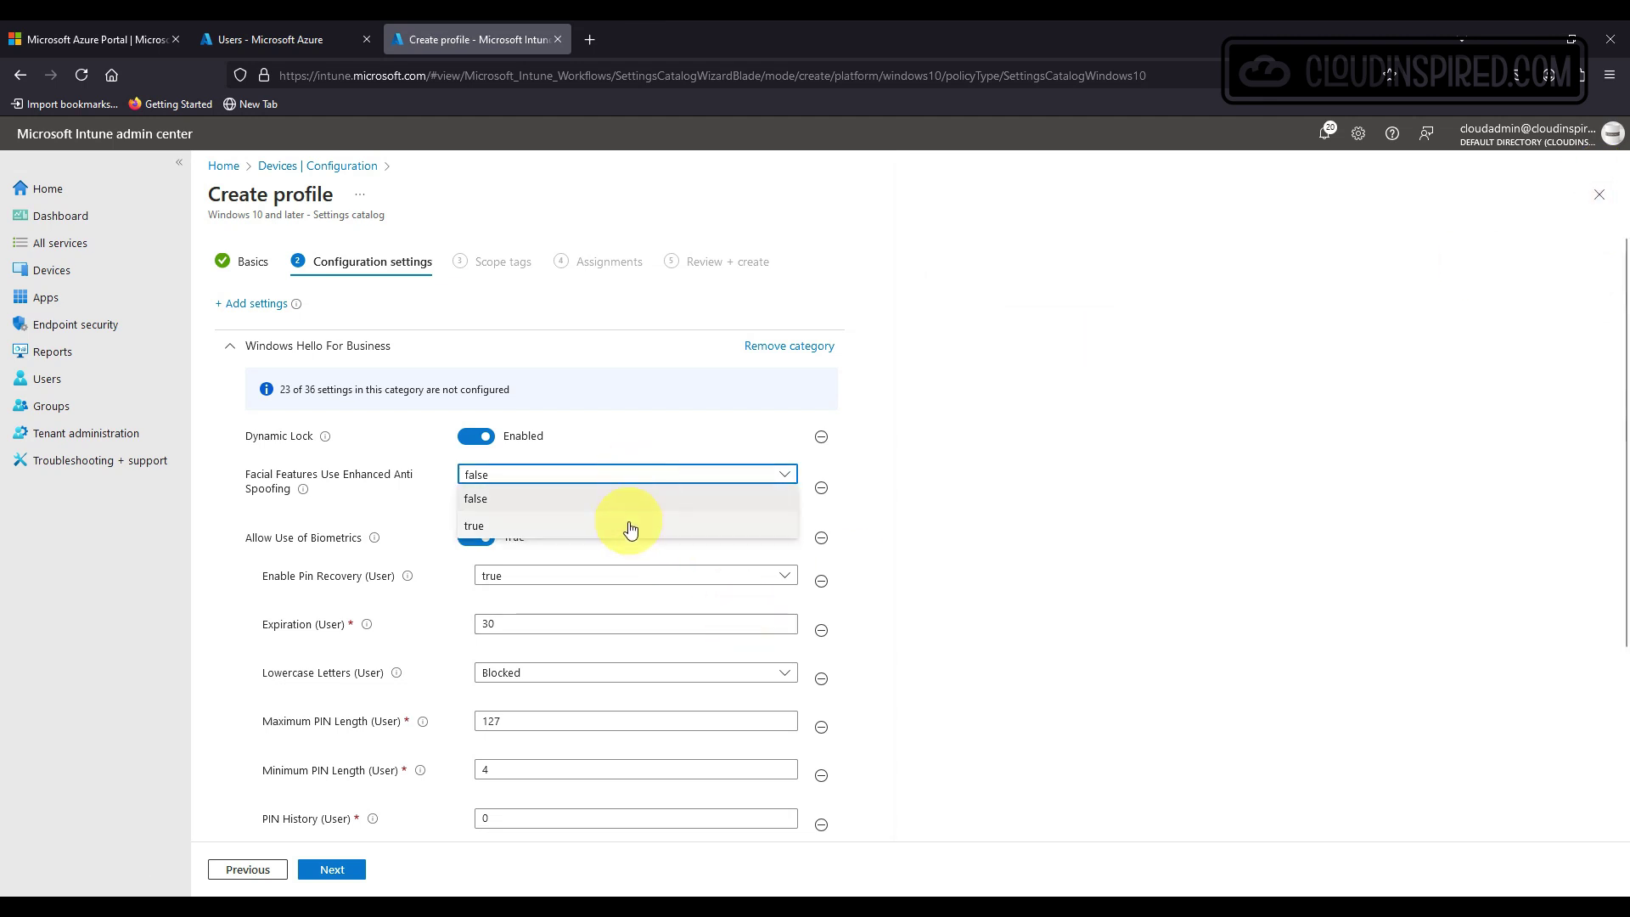
click(628, 528)
mouse_move(305, 496)
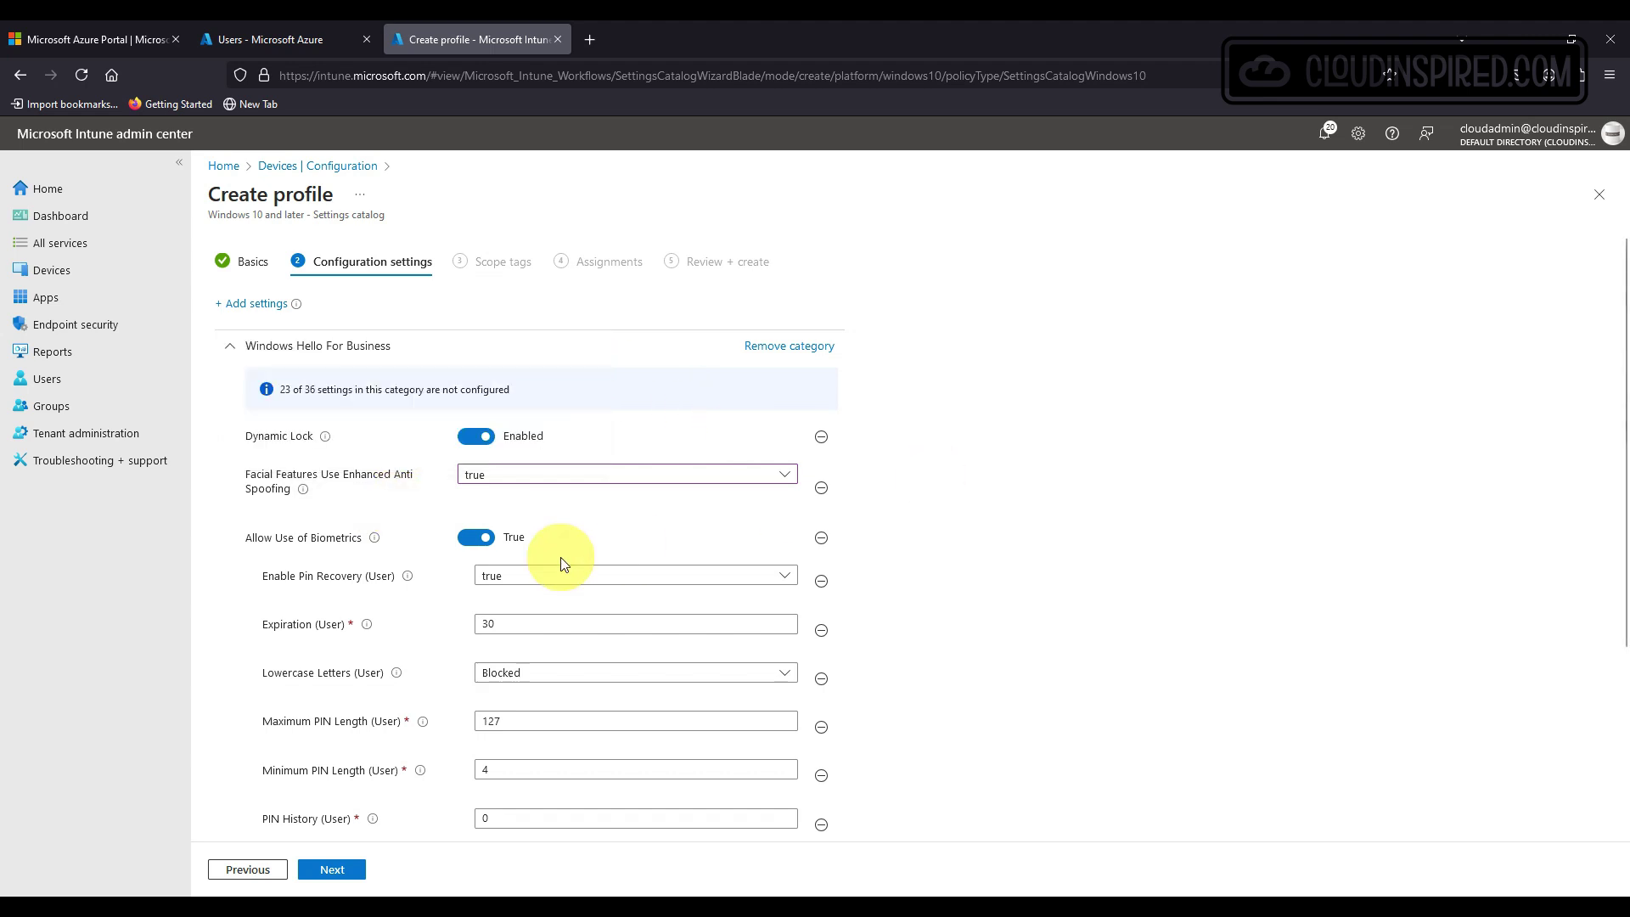
scroll(588, 569, down, 1)
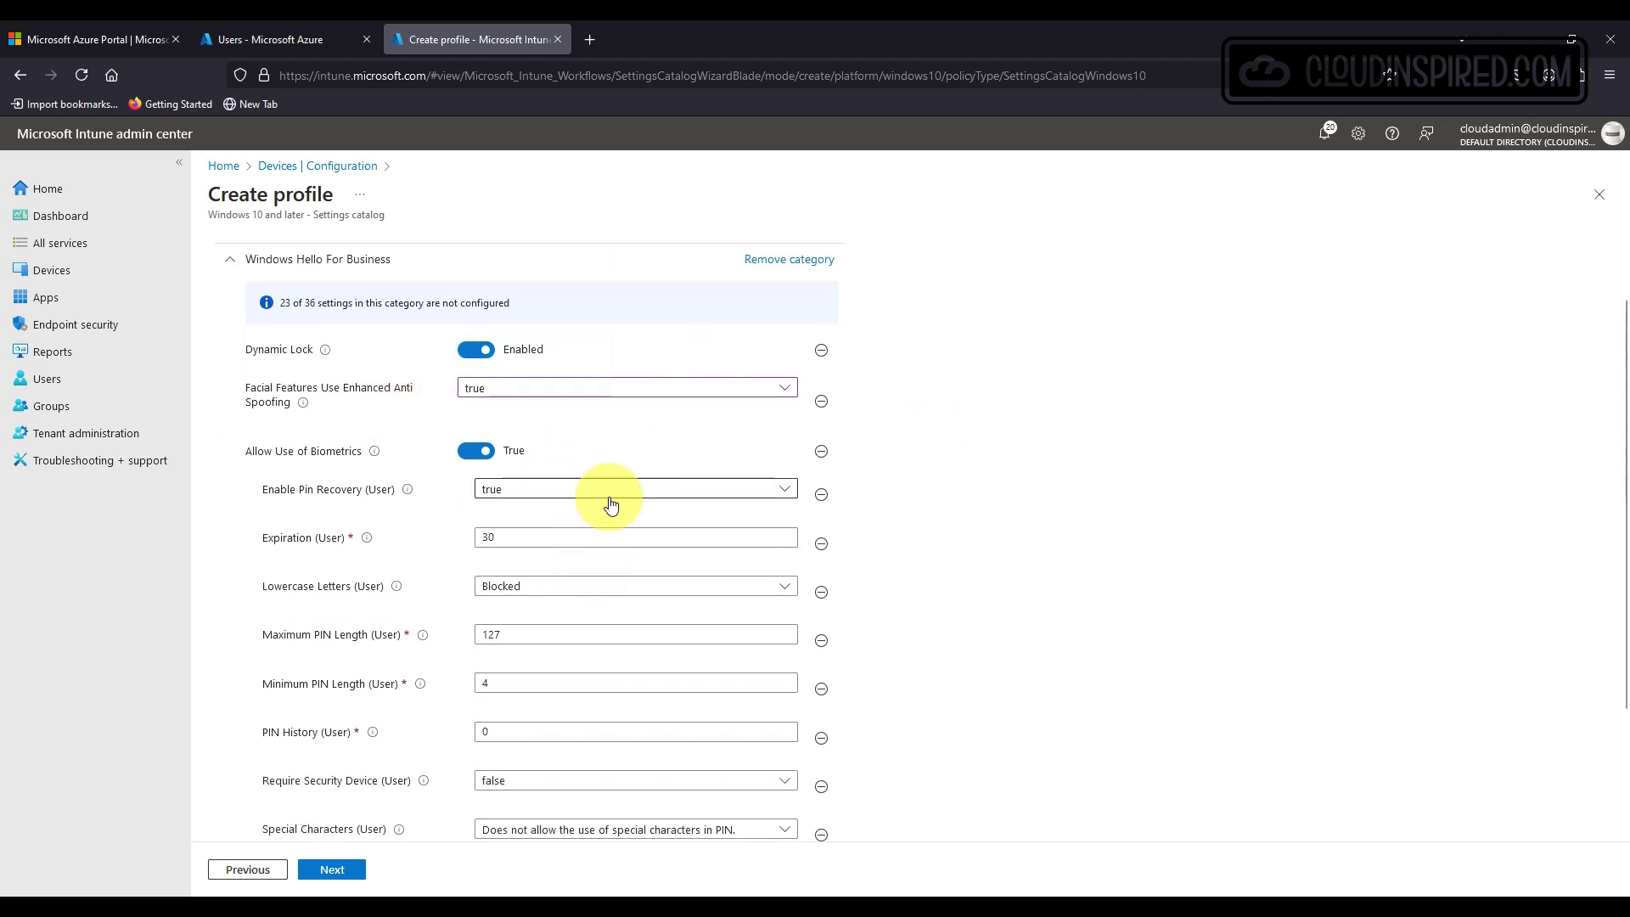
double_click(488, 537)
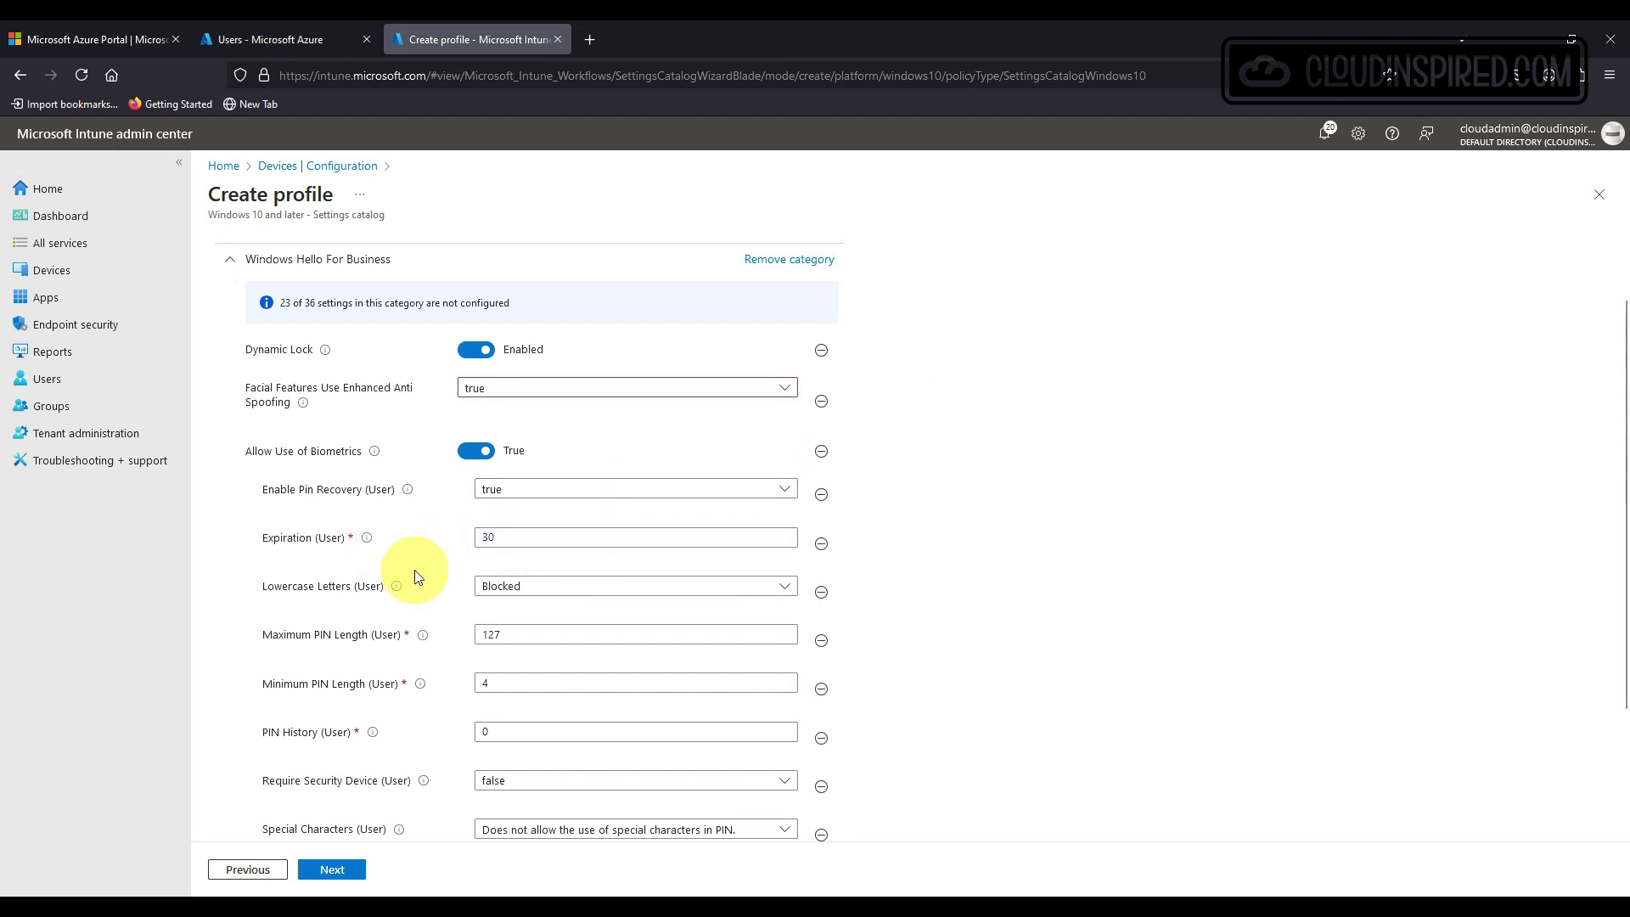
double_click(545, 589)
scroll(547, 589, down, 1)
double_click(480, 548)
text(6)
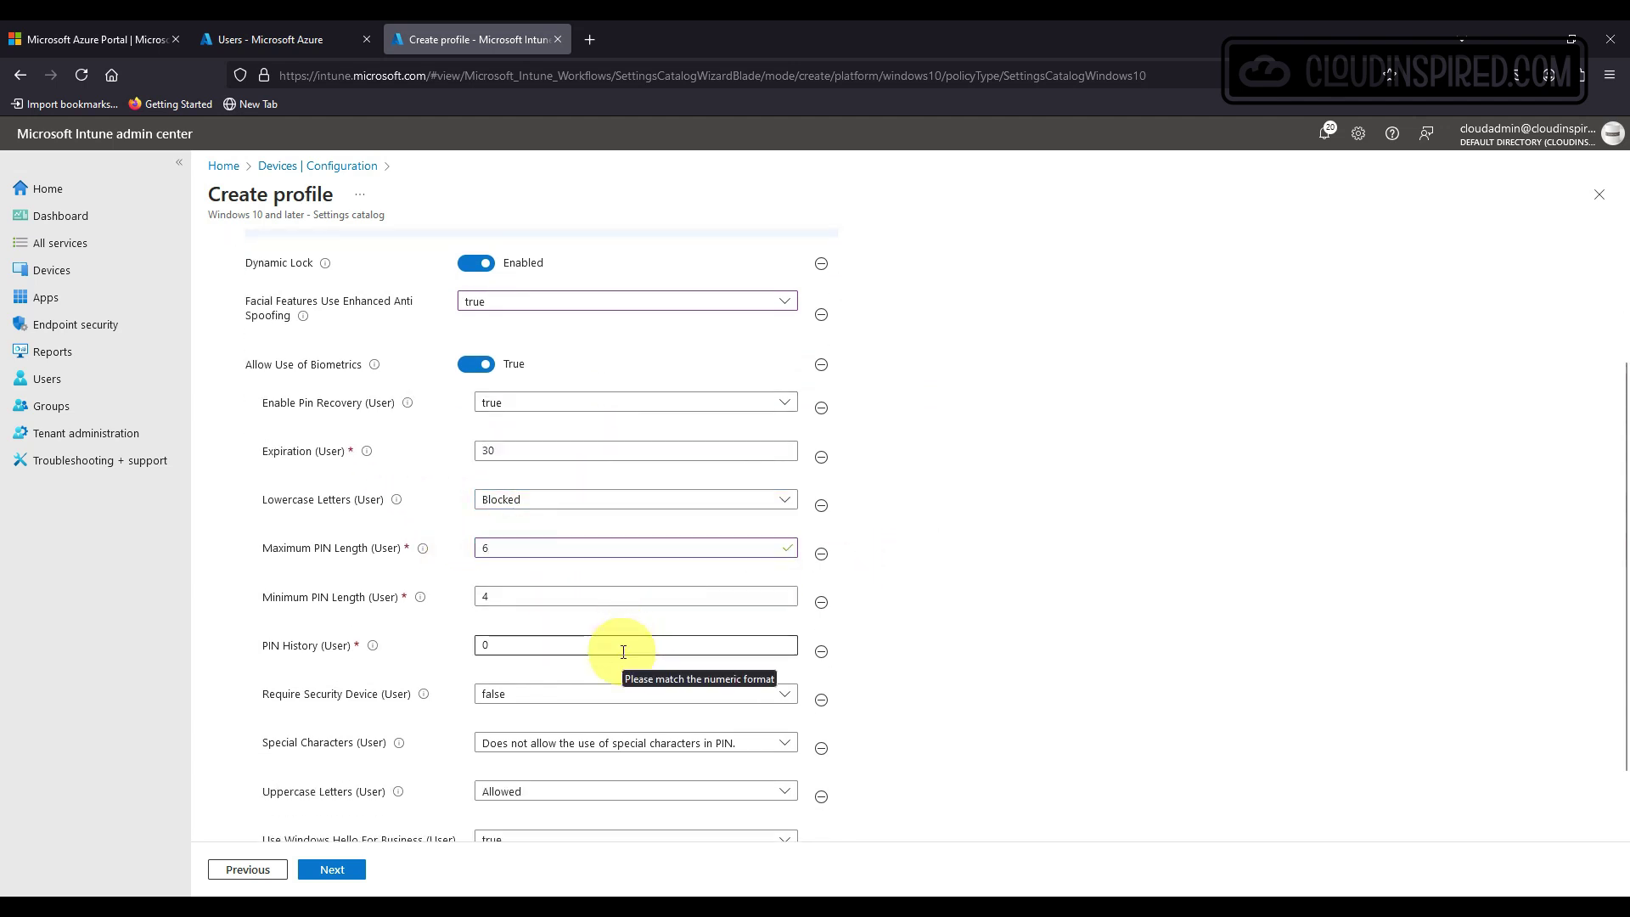
mouse_move(374, 648)
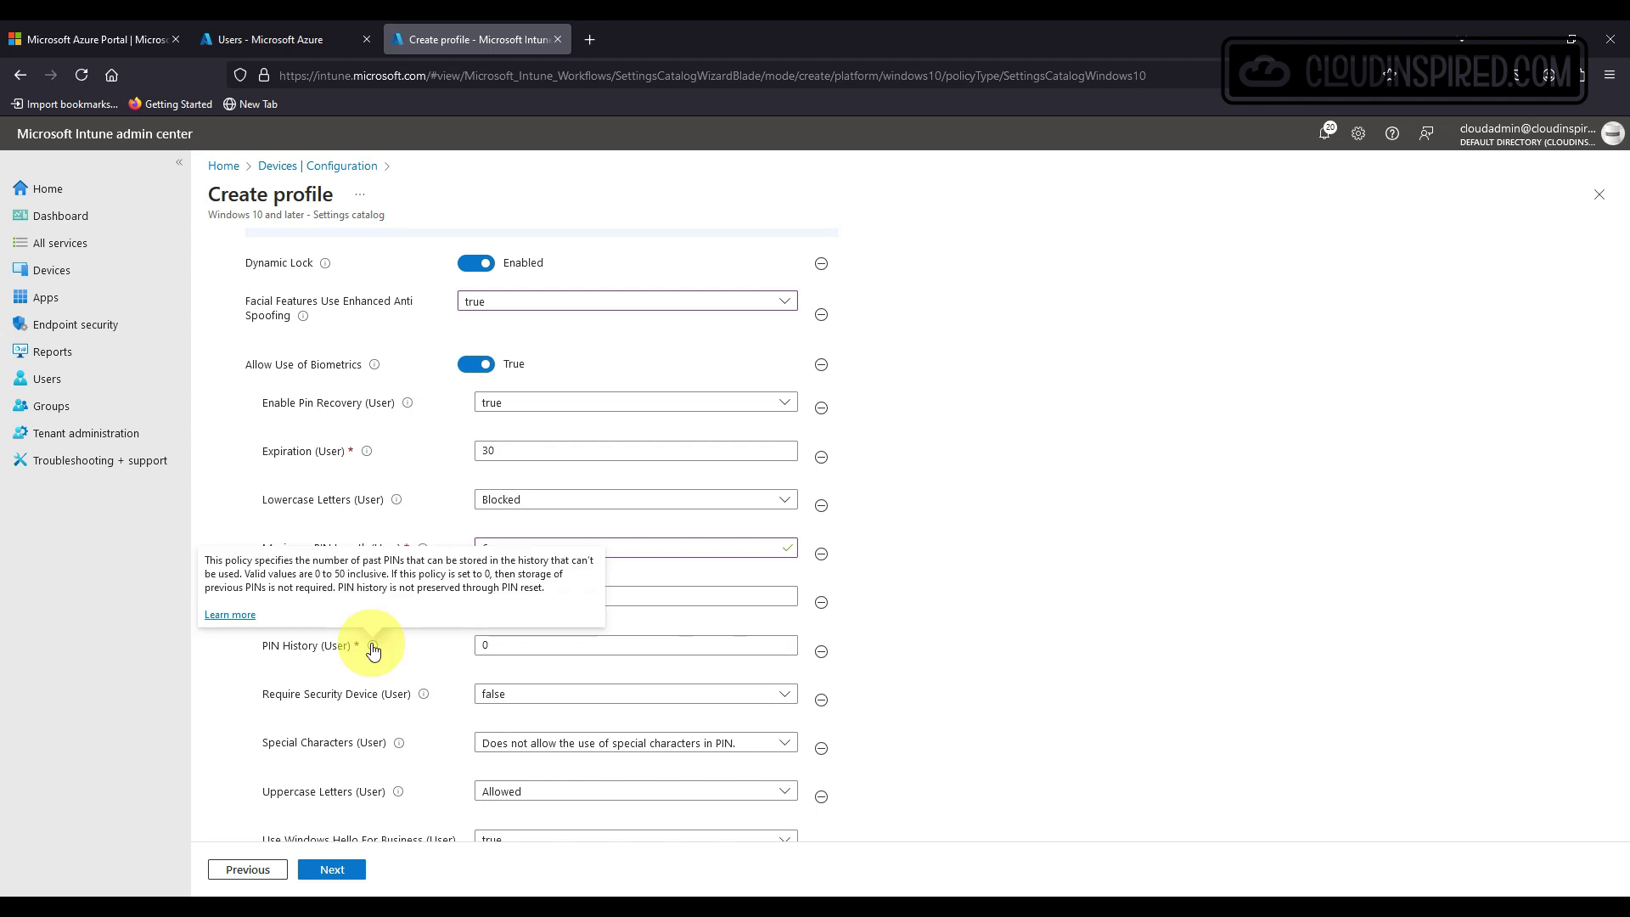
Require a security device, keep special characters disallowed, and block uppercase letters.
scroll(921, 647, down, 1)
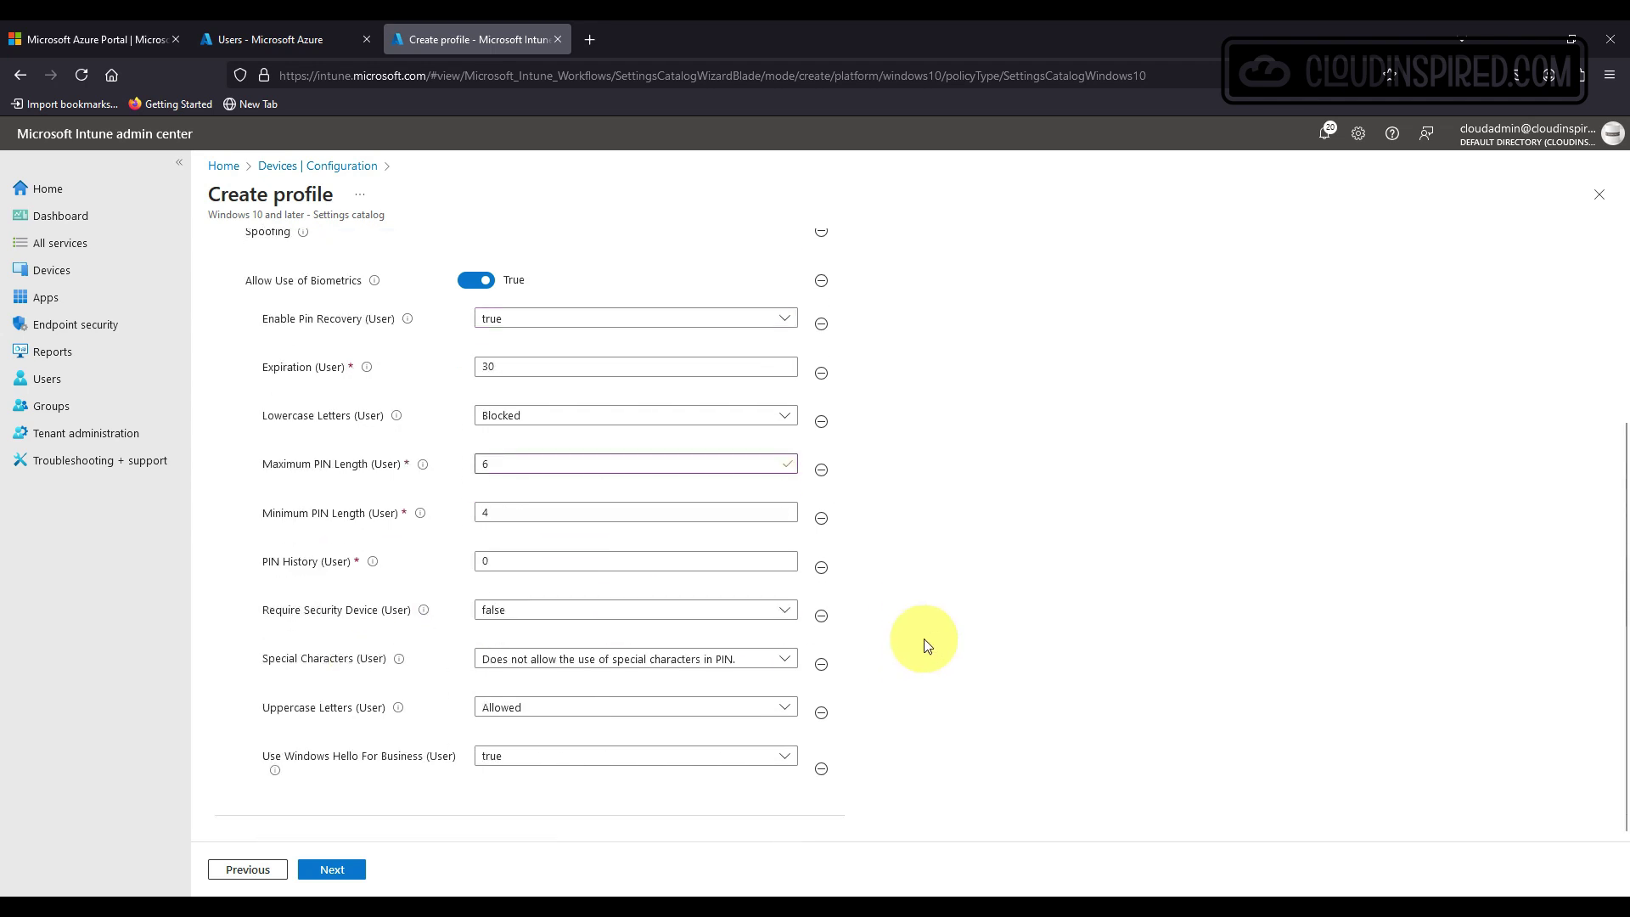
click(615, 611)
click(608, 662)
click(626, 660)
click(625, 661)
click(586, 709)
click(568, 781)
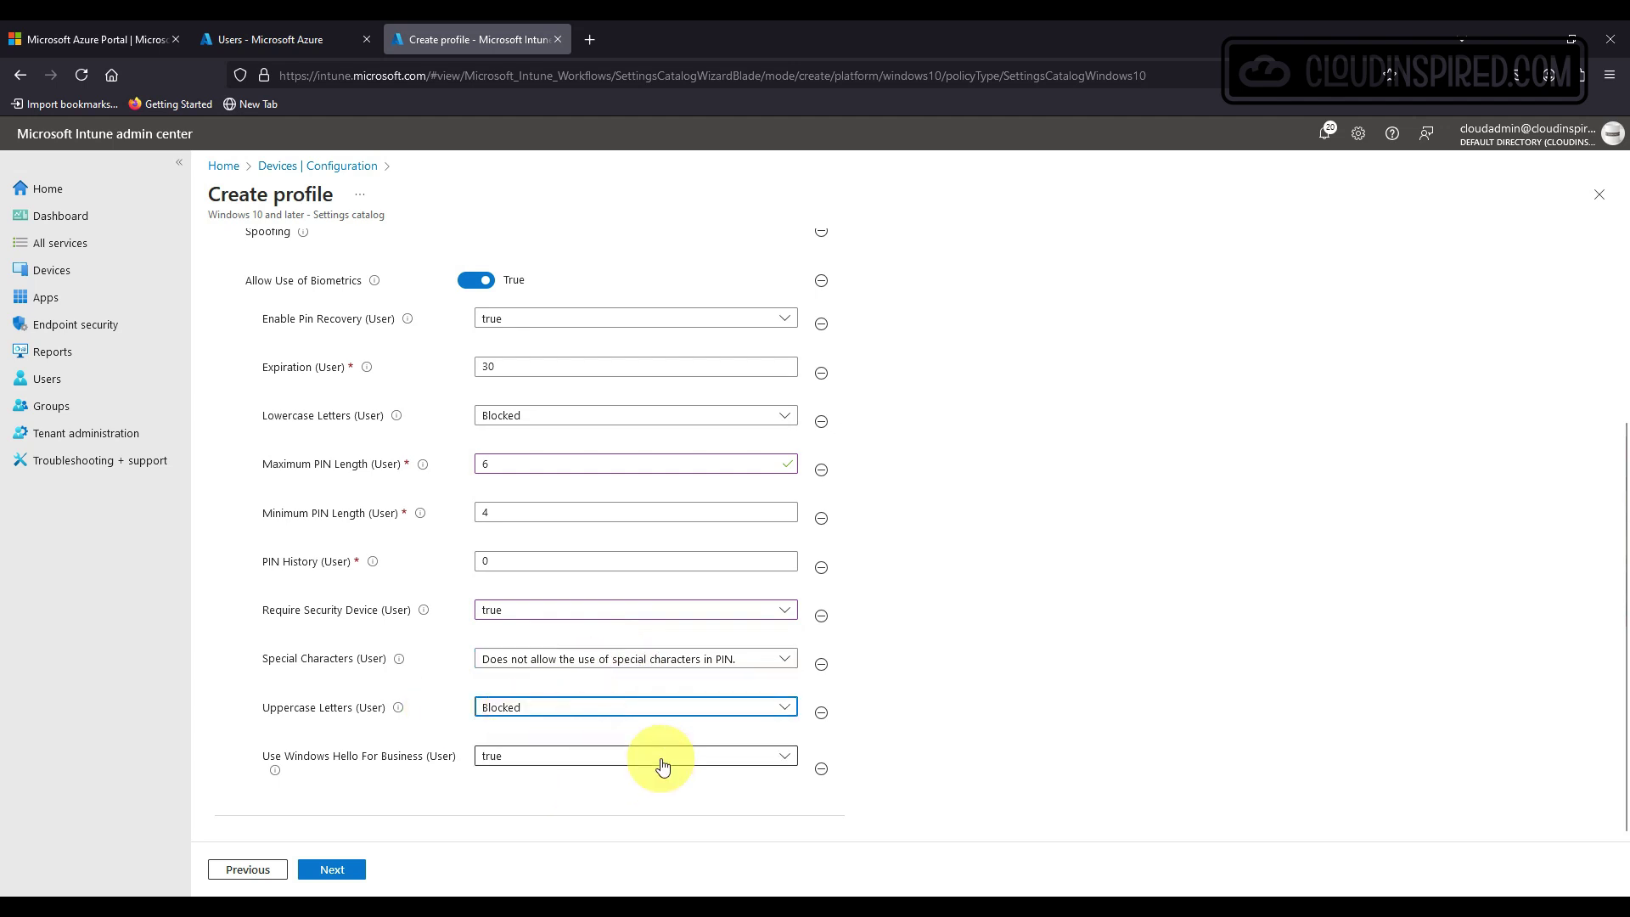
scroll(615, 732, up, 3)
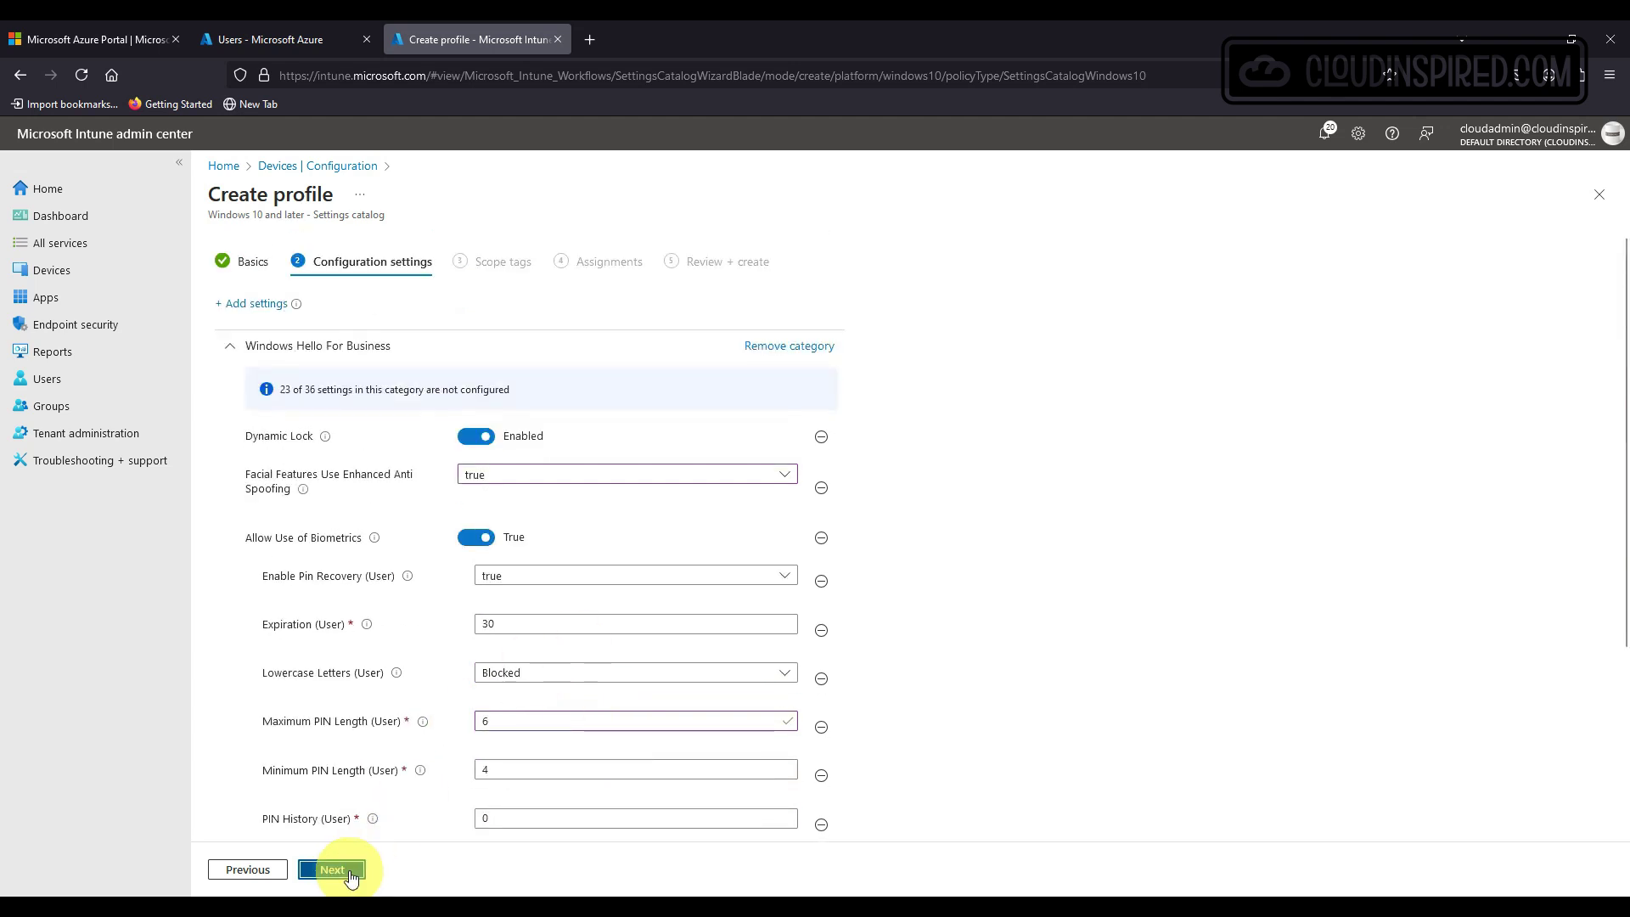
Keep default scope tags and assign the profile to WHFB-USR-GRP.
click(335, 869)
click(349, 873)
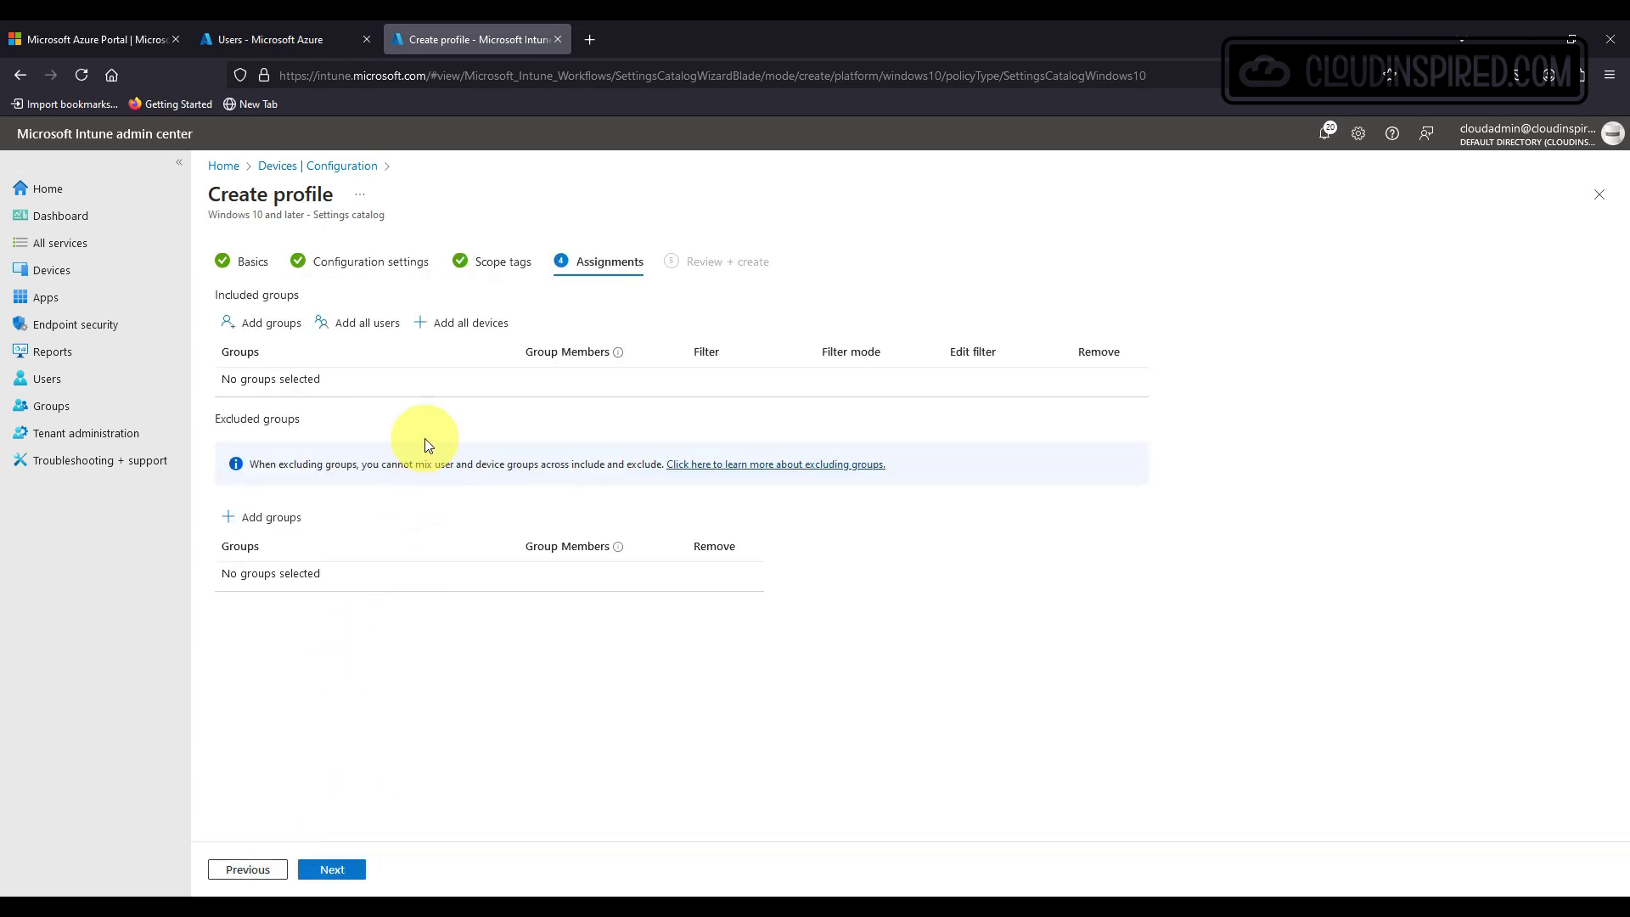
click(278, 332)
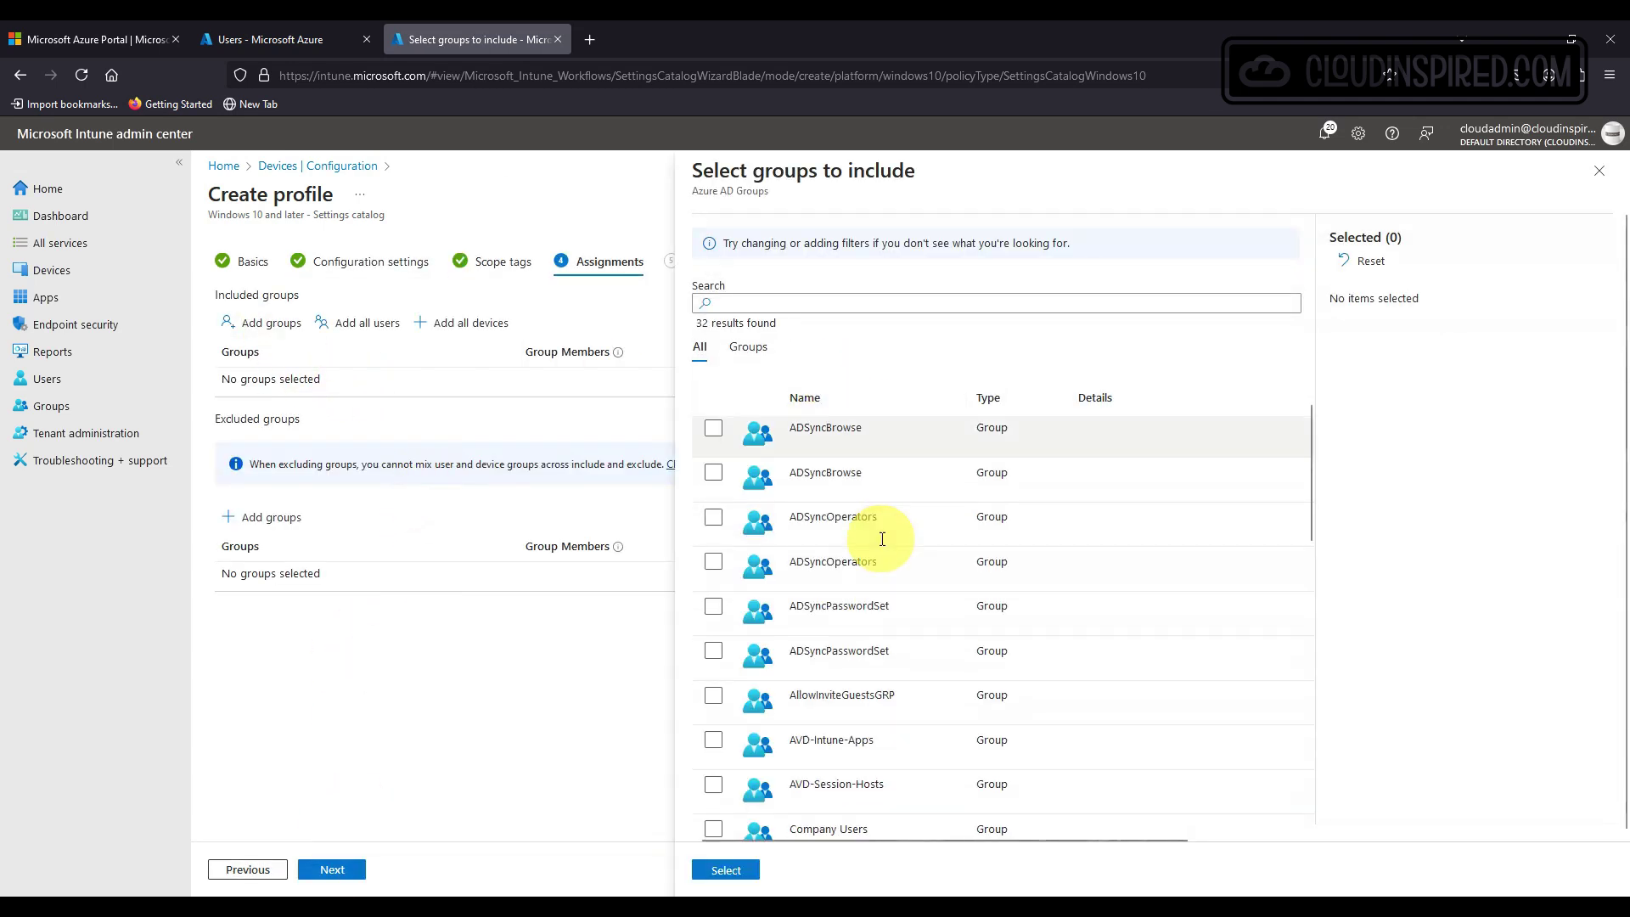
scroll(868, 543, down, 5)
click(855, 722)
click(726, 869)
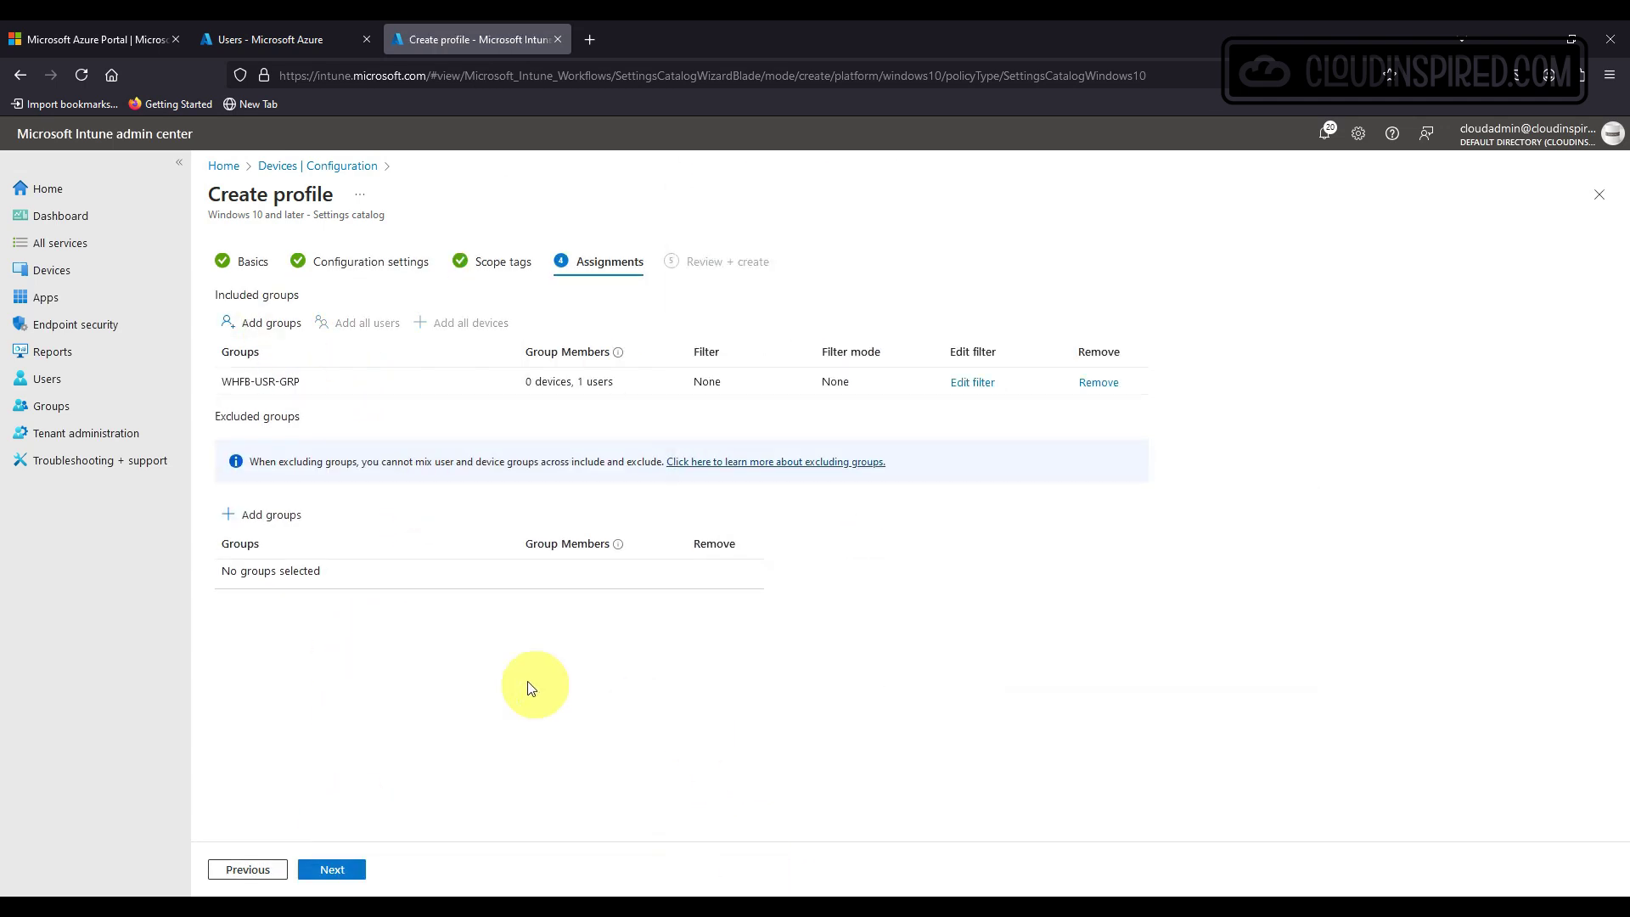
Create the Windows Hello profile and refresh the policy list.
click(335, 869)
click(355, 871)
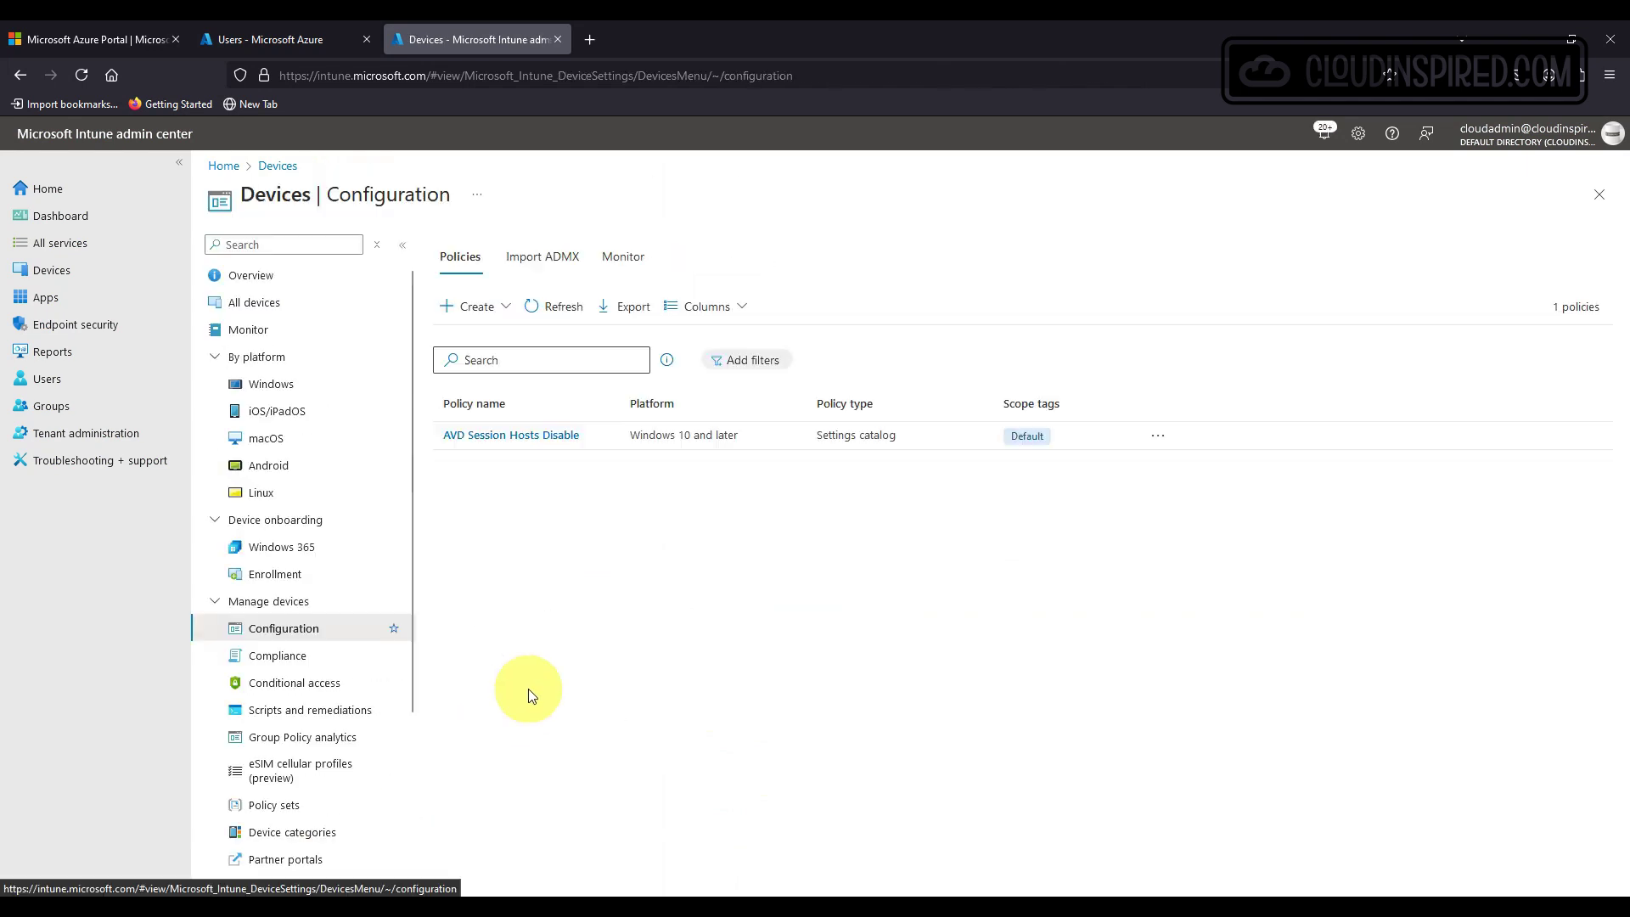
click(564, 306)
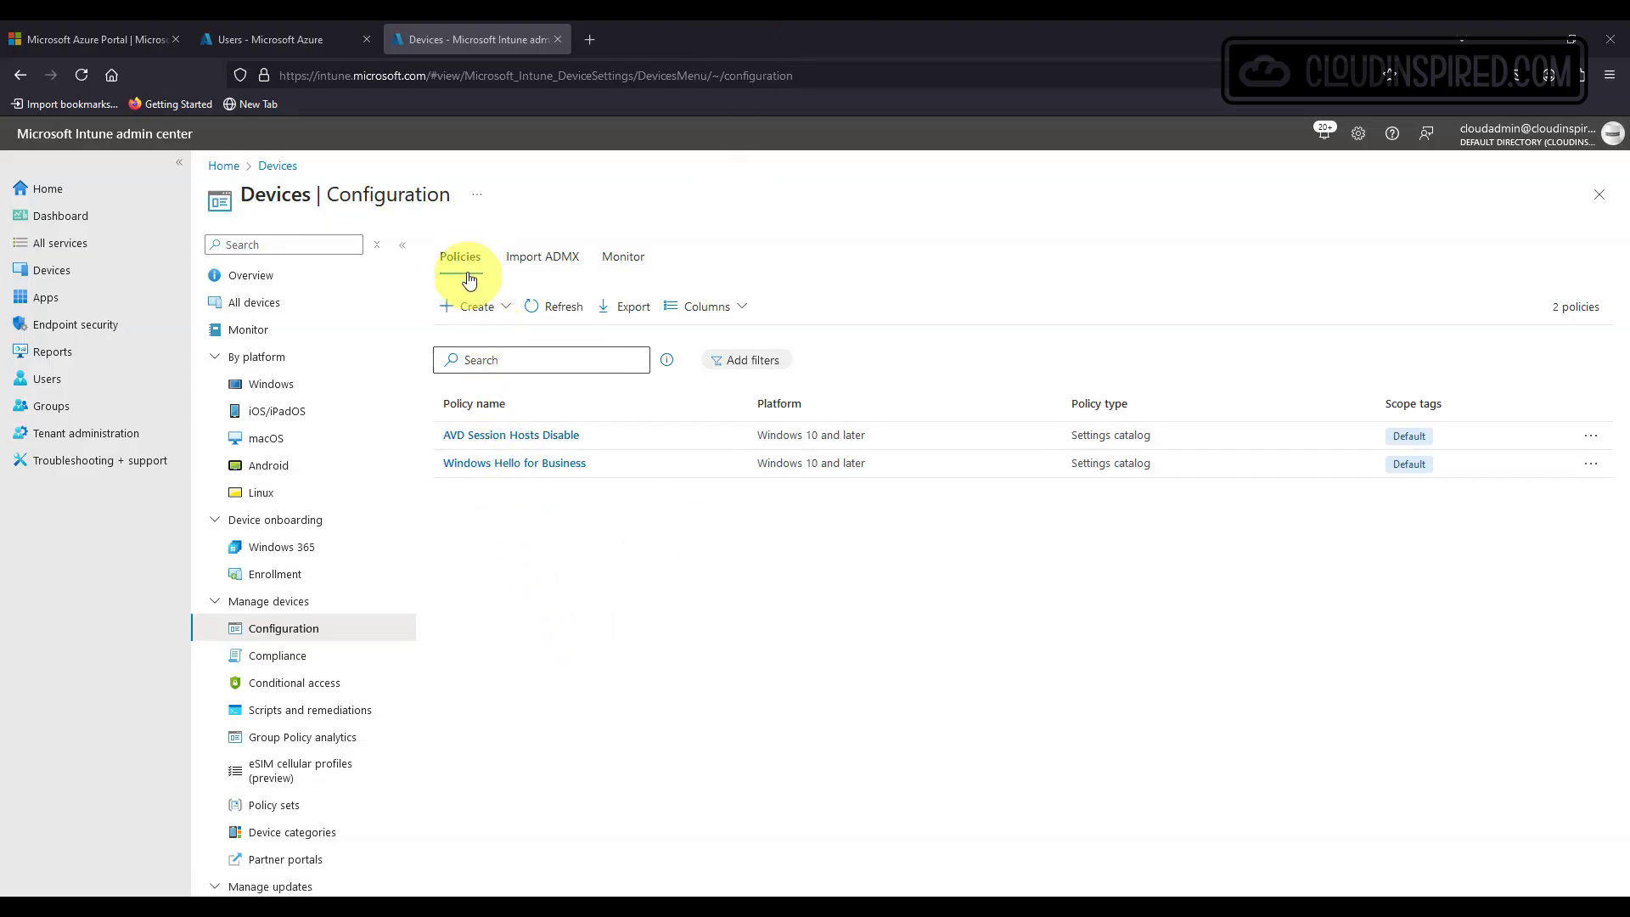
Start another Windows 10 and later Settings catalog policy and move past Basics.
click(472, 306)
click(475, 337)
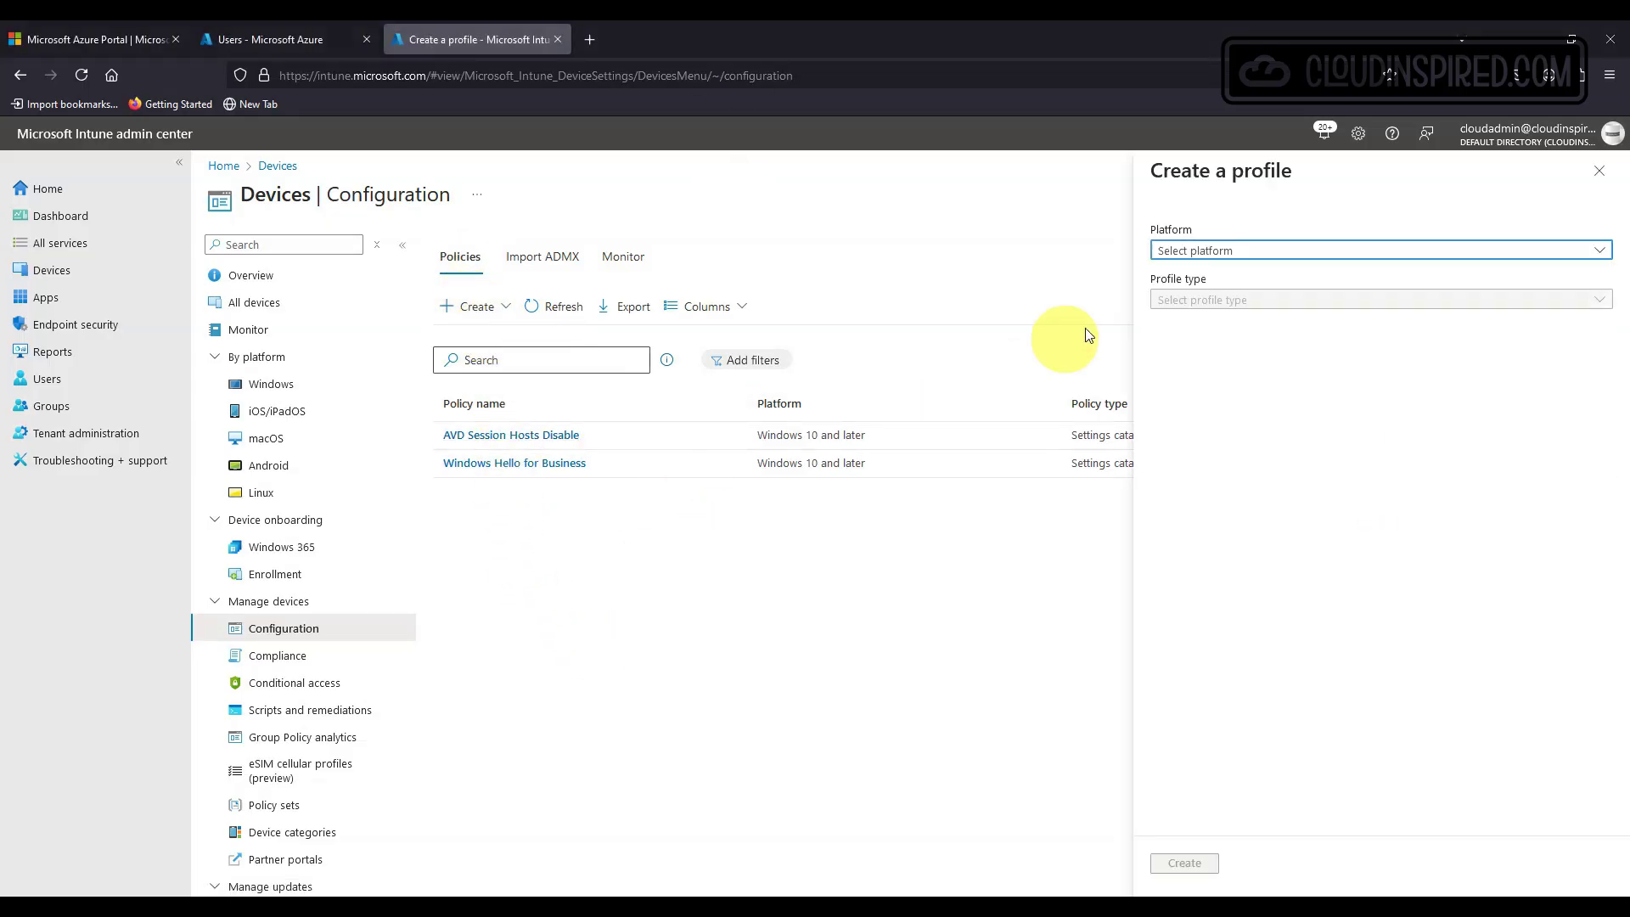
click(1202, 253)
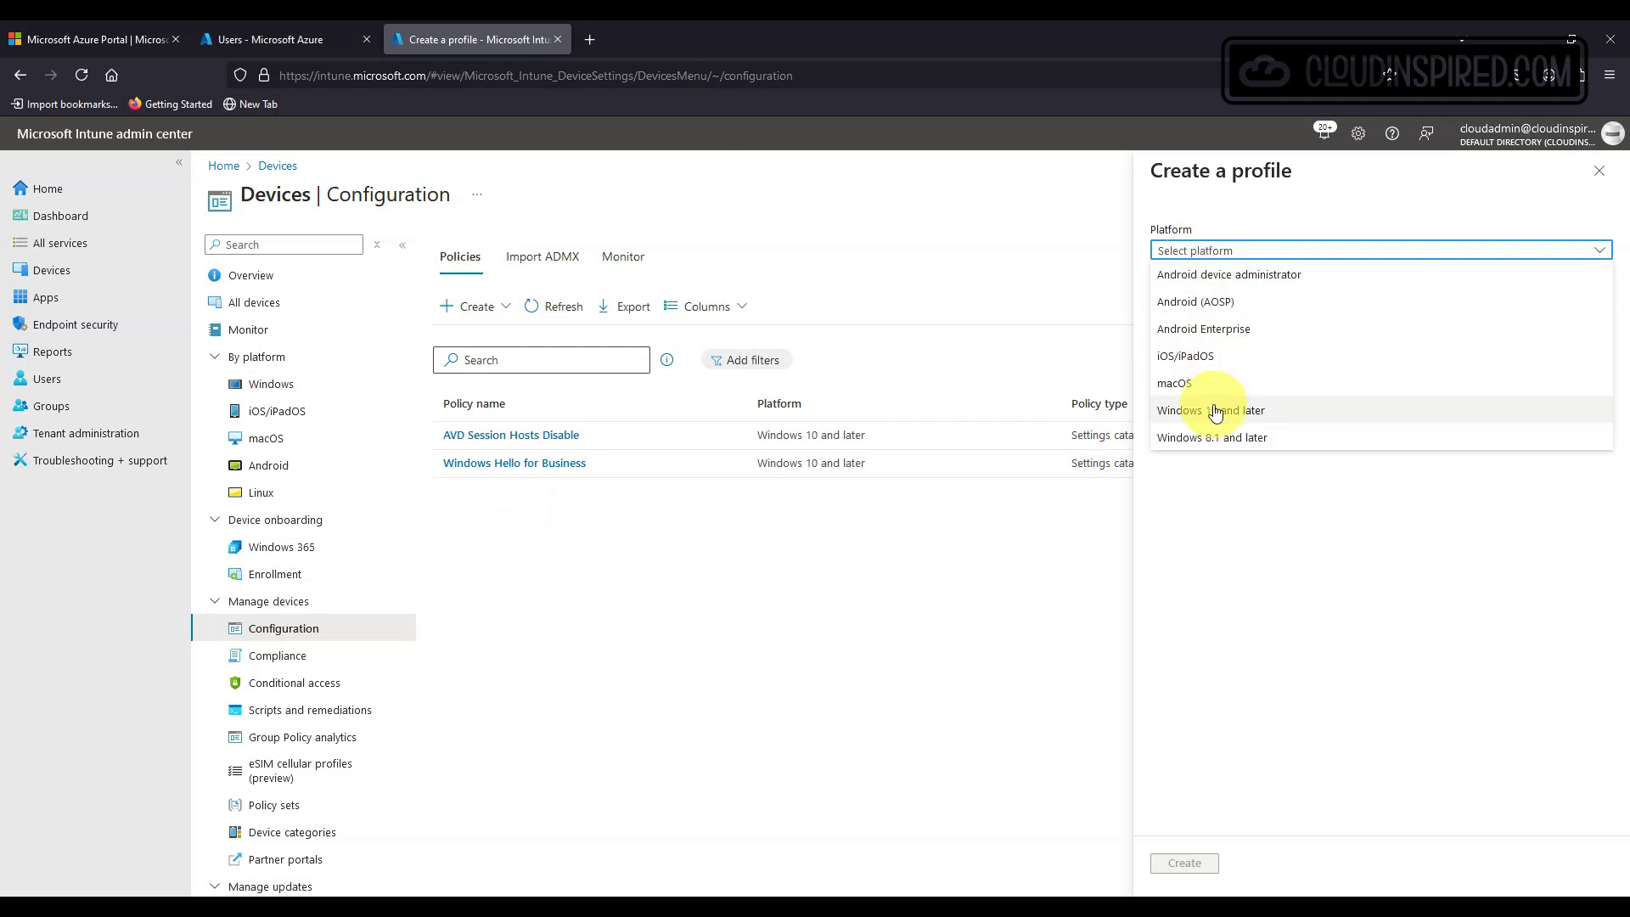
click(1205, 405)
click(1188, 300)
click(1208, 331)
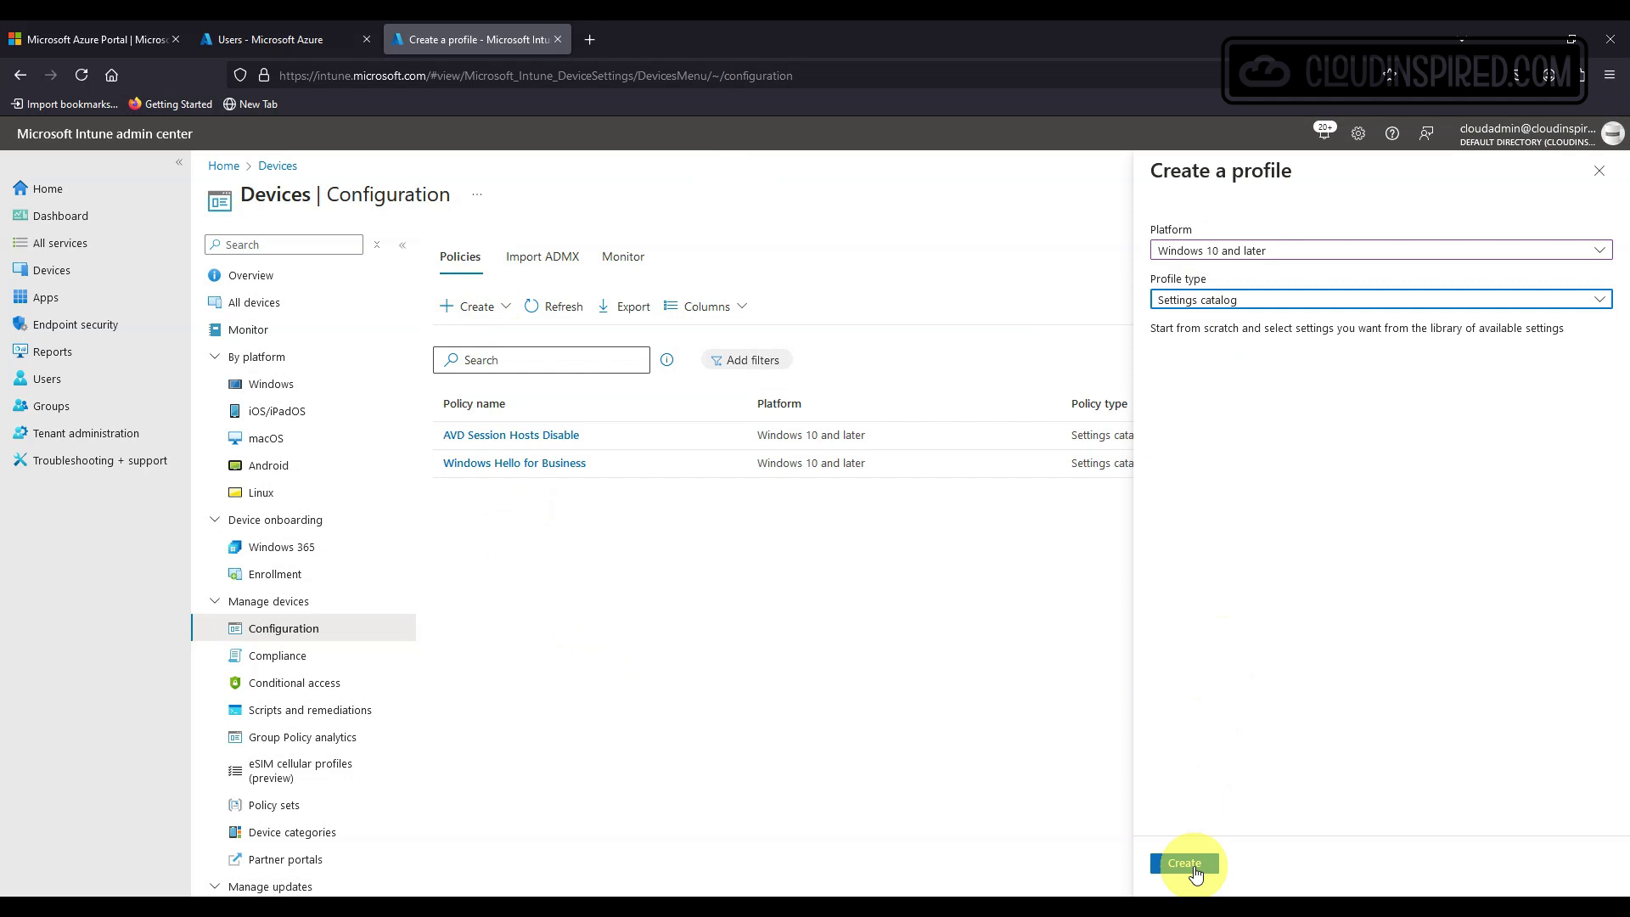
click(1195, 872)
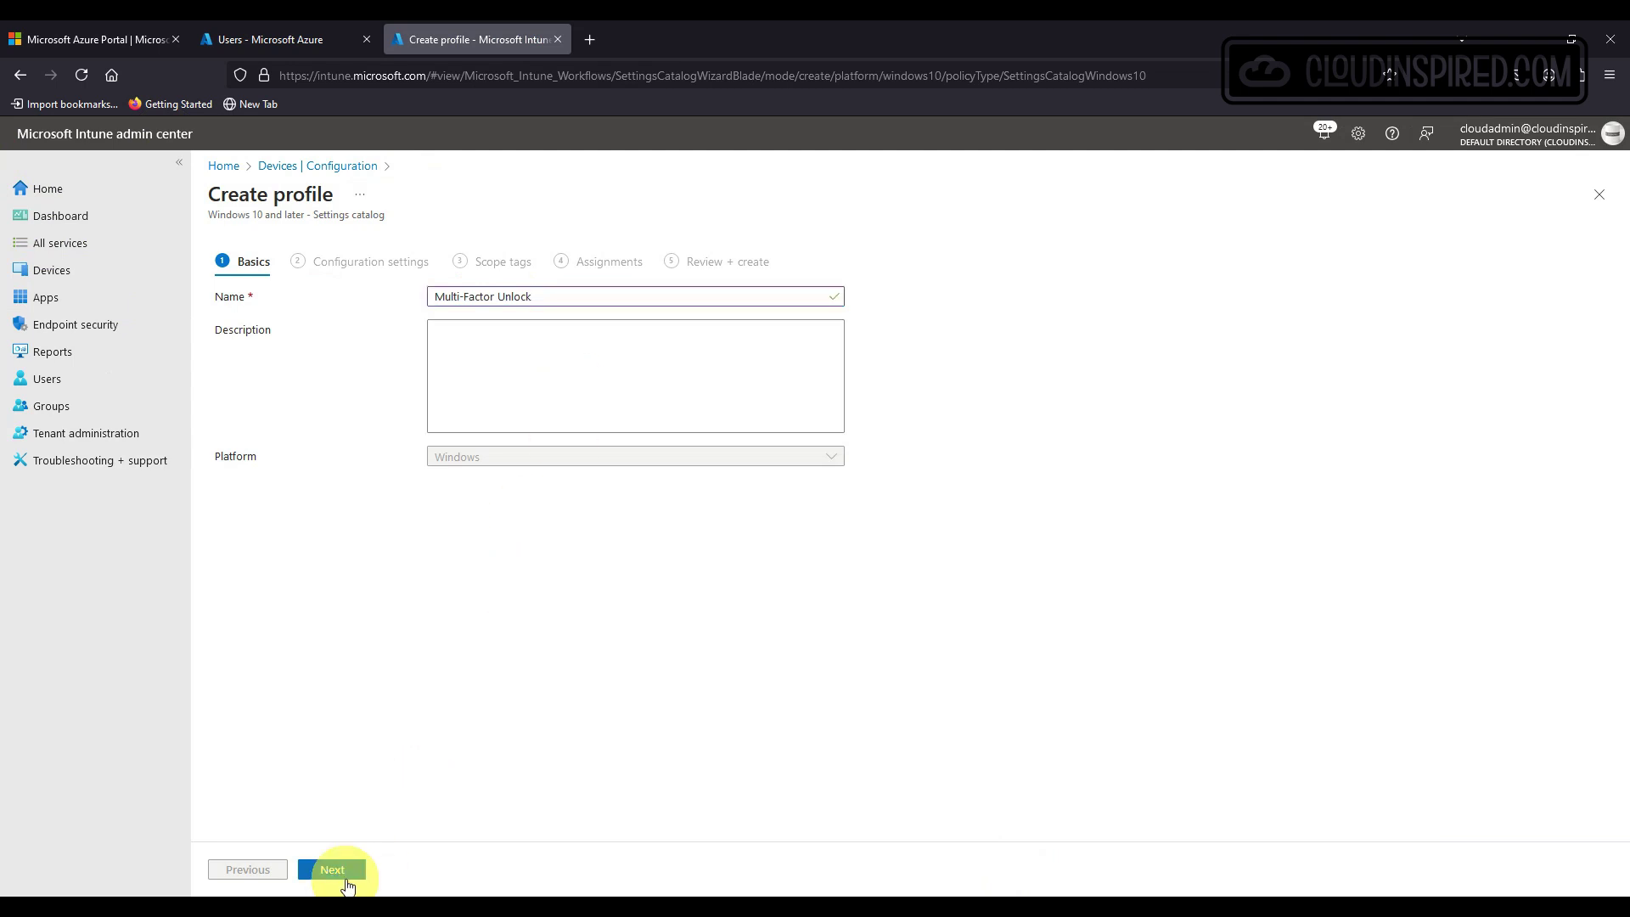
click(338, 871)
Add the Windows Hello For Business Group A and Group B settings to the profile.
click(259, 498)
drag(1613, 296, 1611, 473)
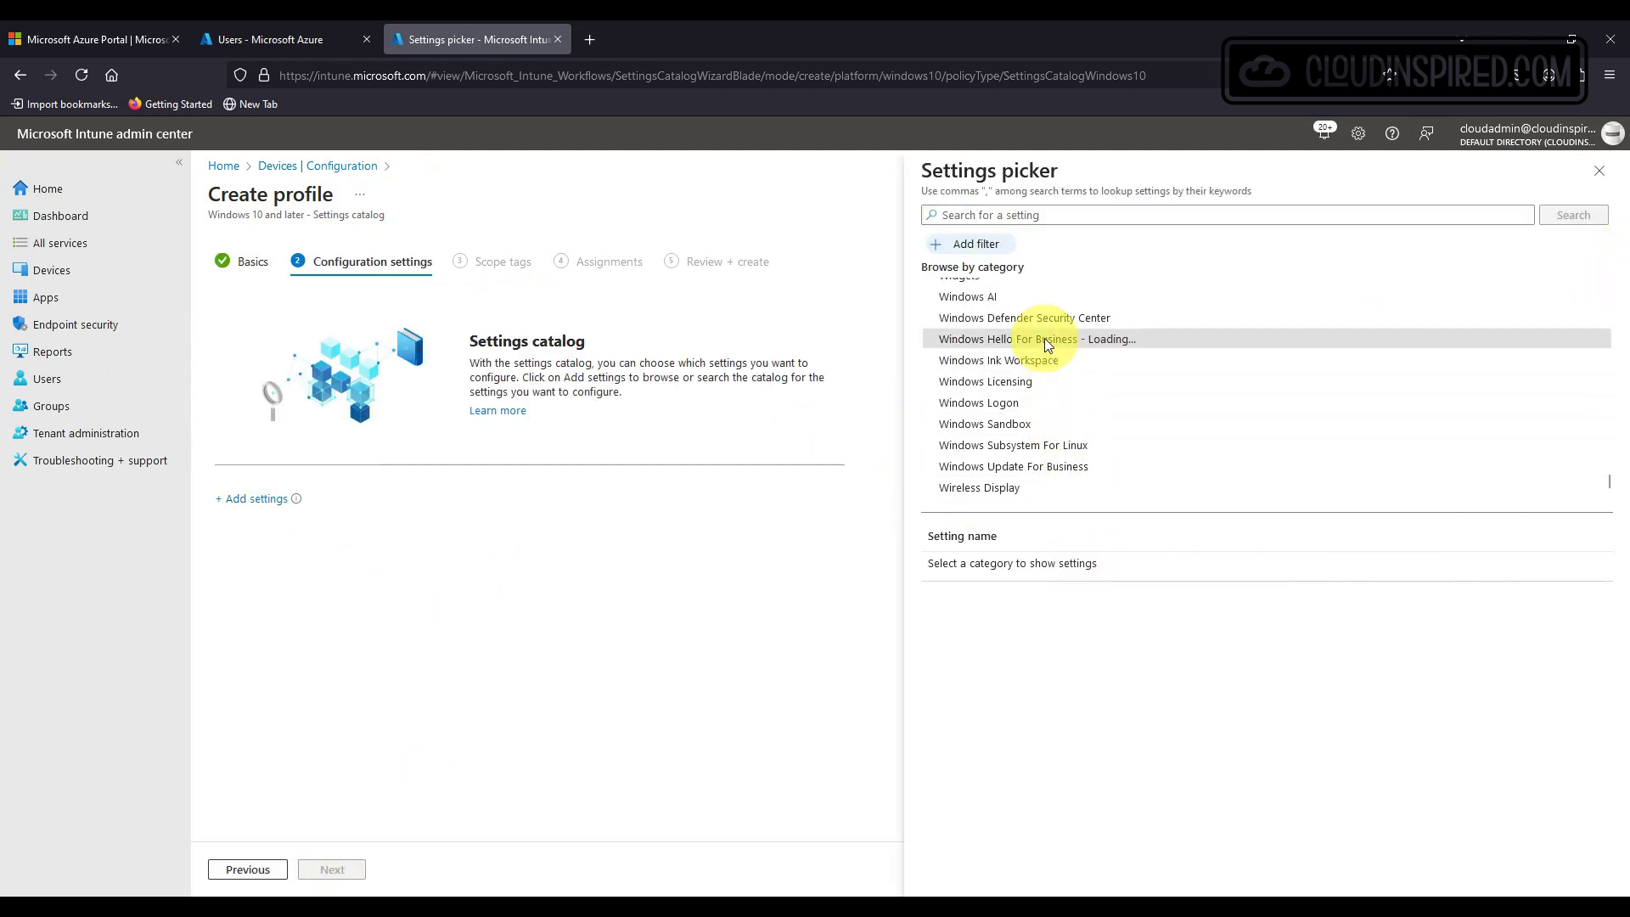
click(1052, 342)
scroll(1098, 683, down, 6)
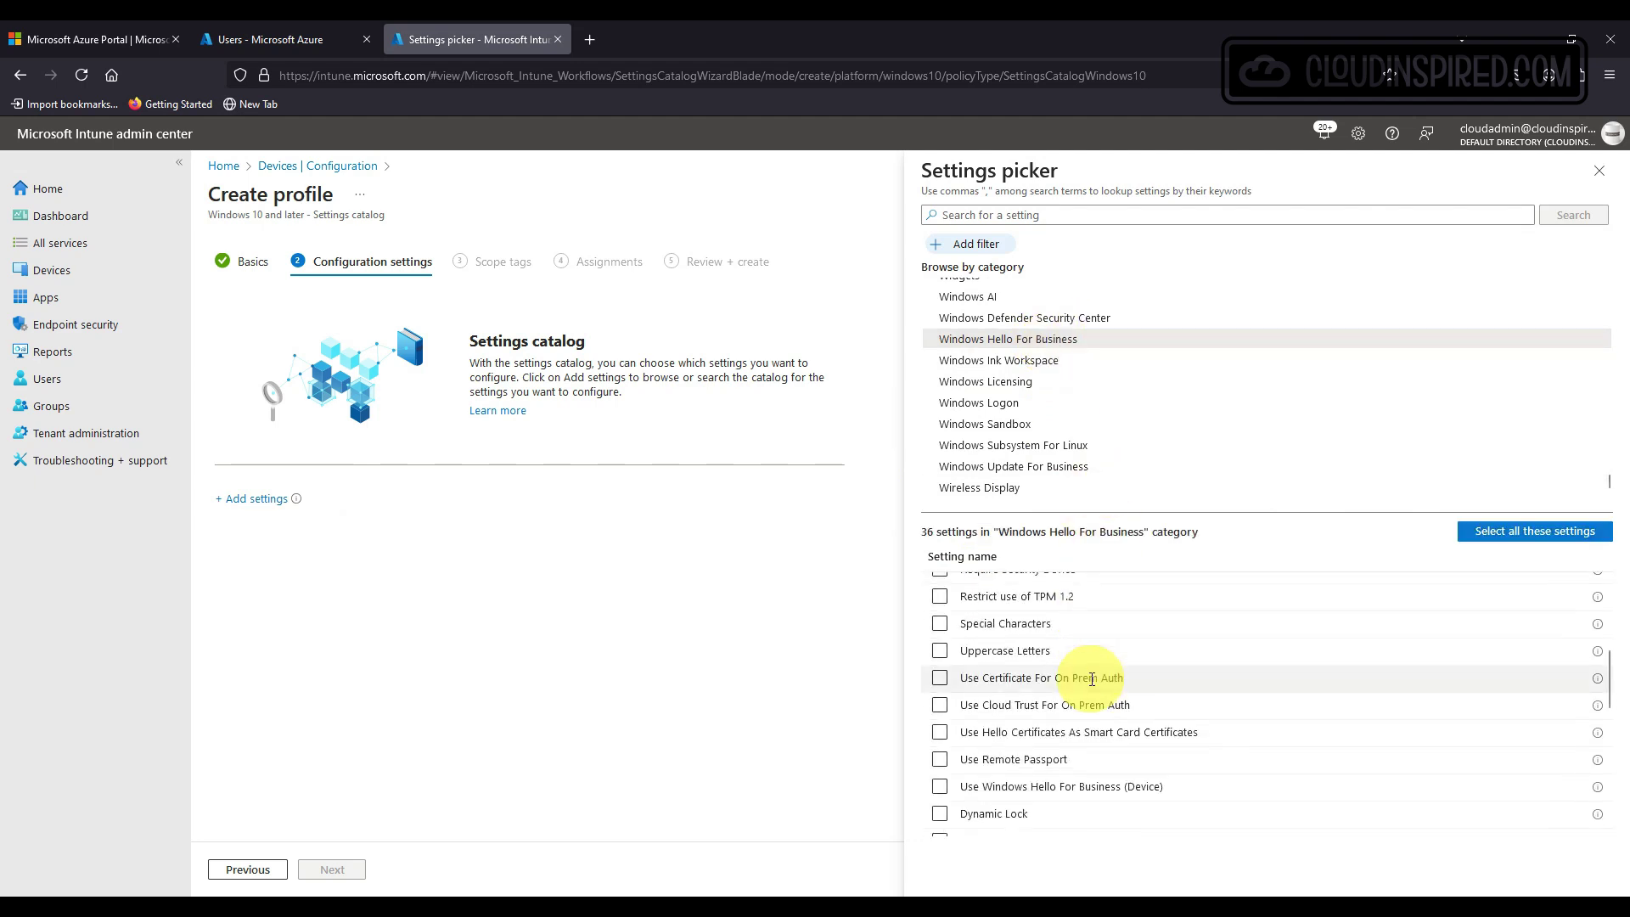
click(940, 663)
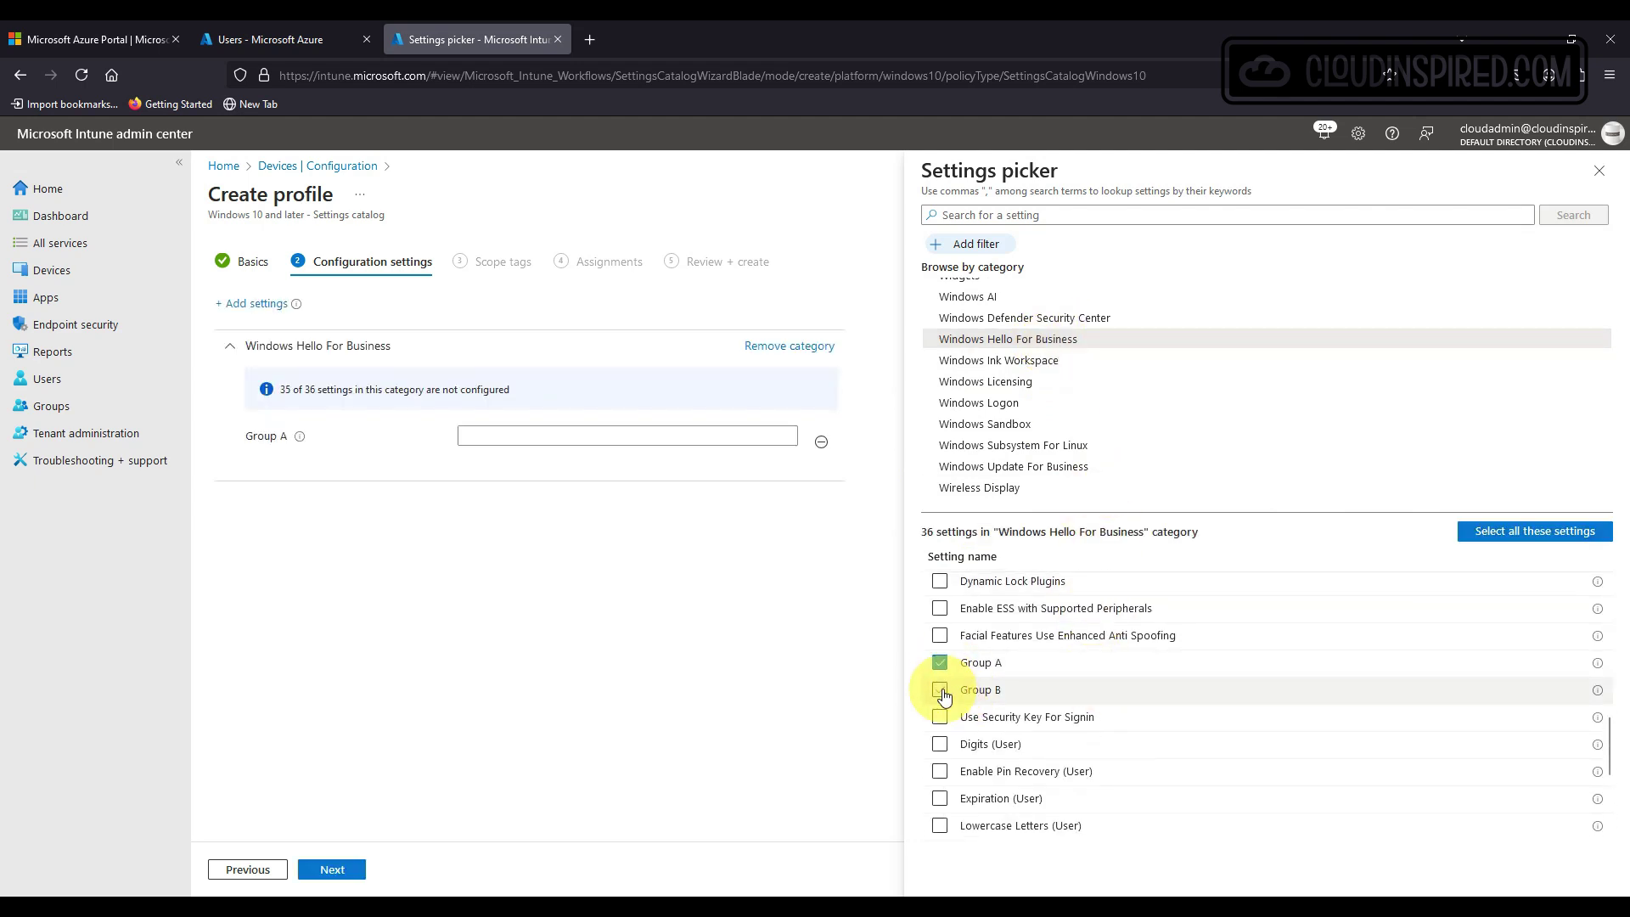
click(939, 691)
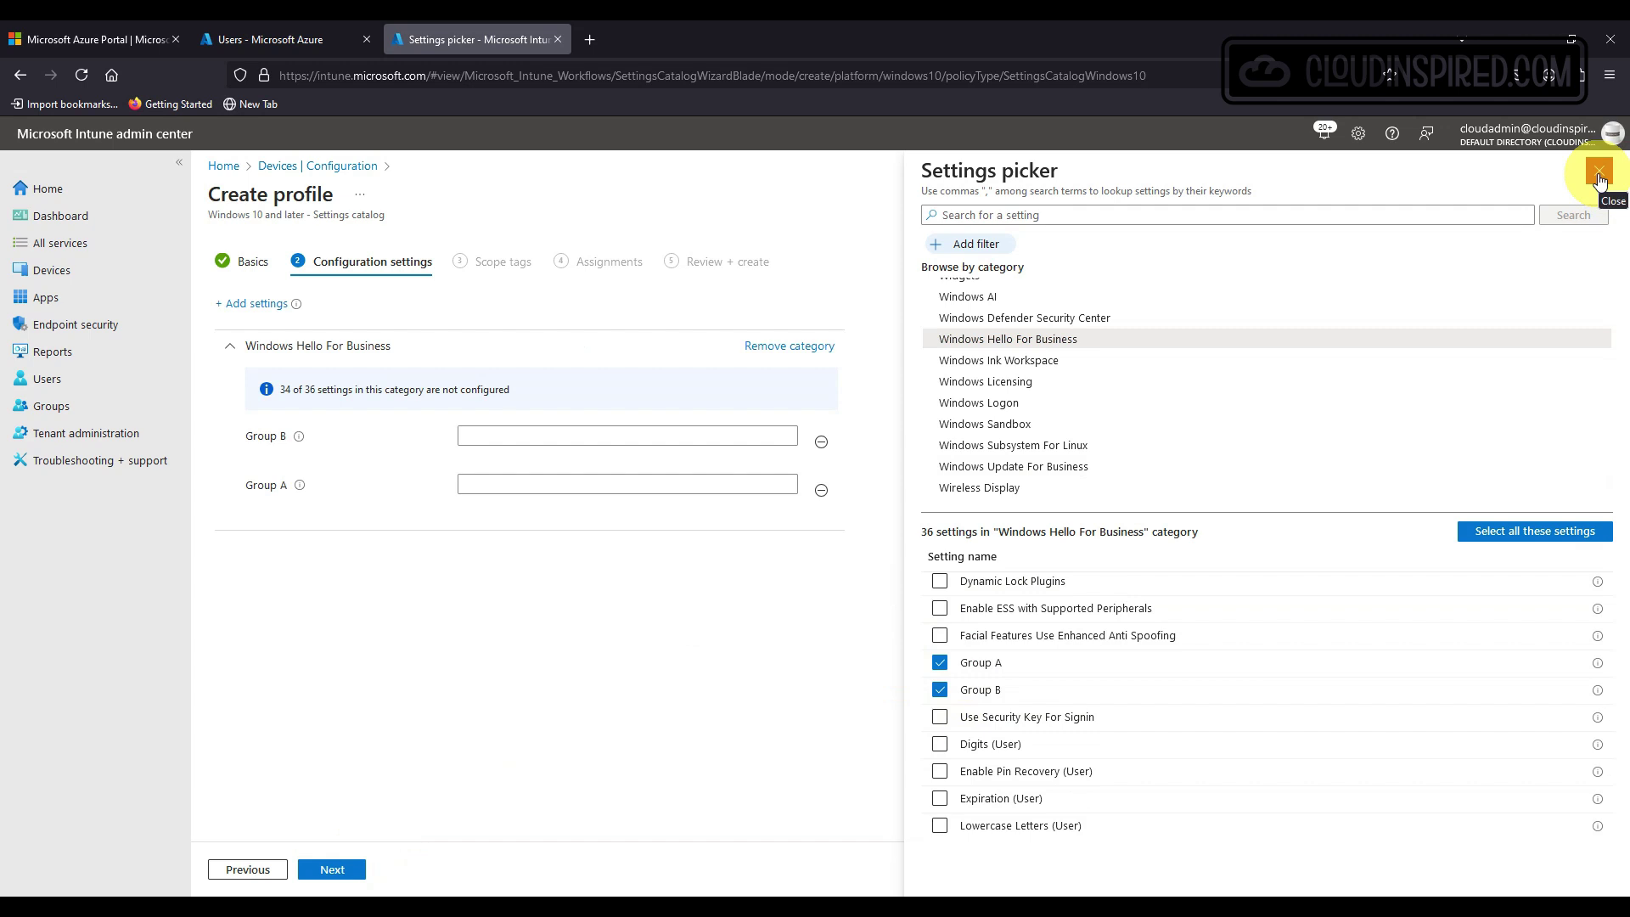
click(1599, 178)
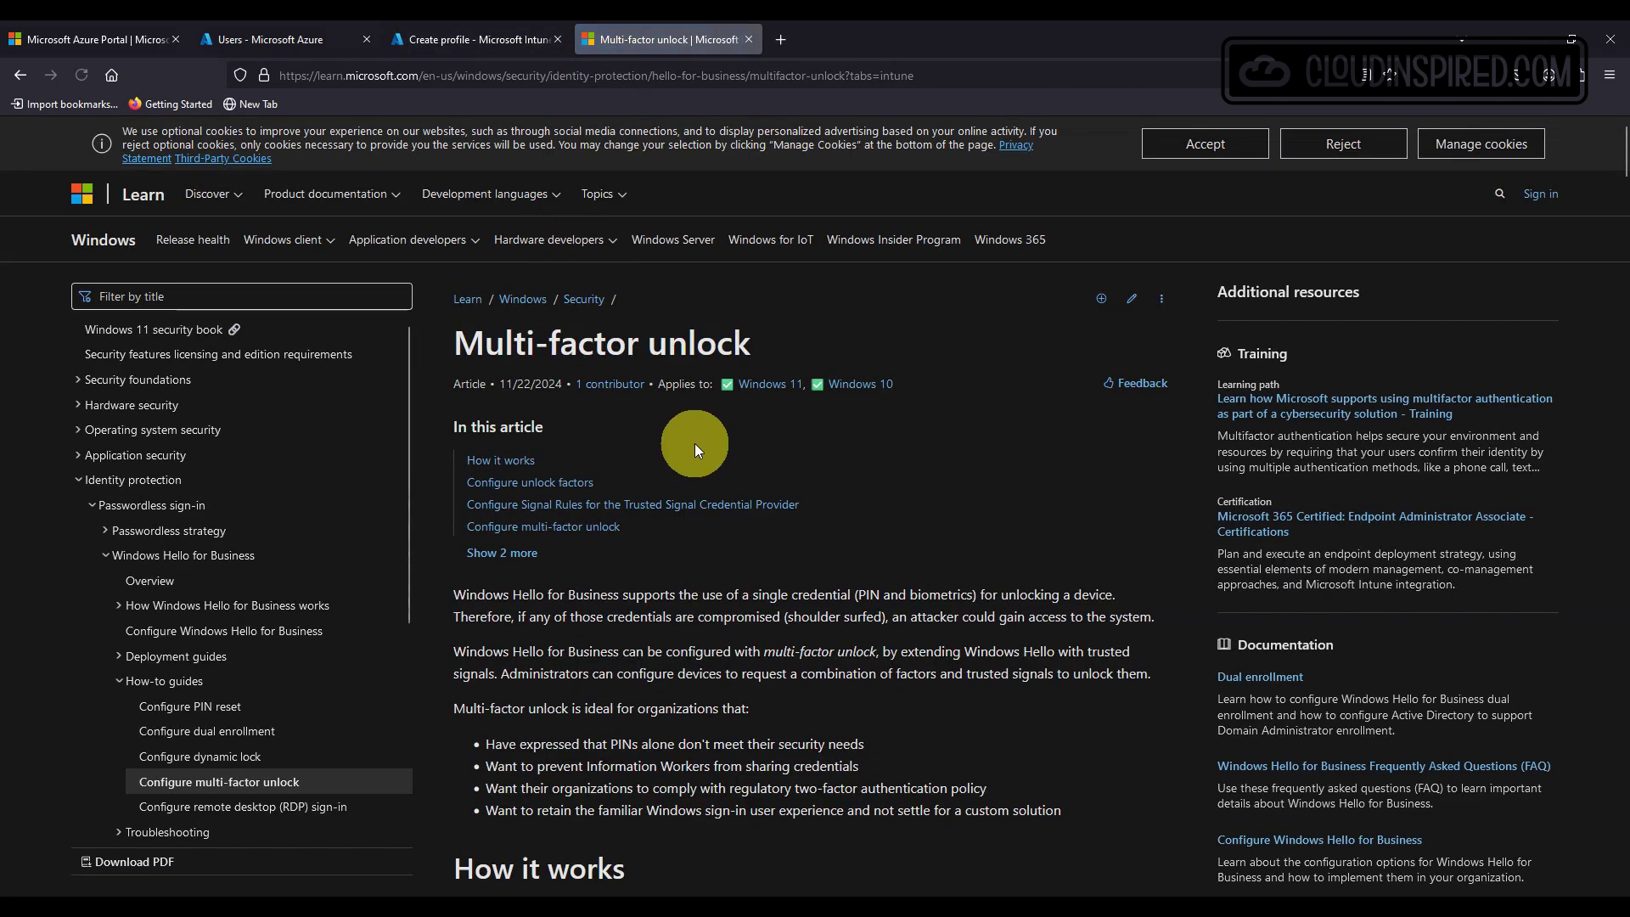
Select the PIN credential provider GUID, then return to the profile being created.
scroll(696, 436, down, 6)
scroll(698, 437, down, 7)
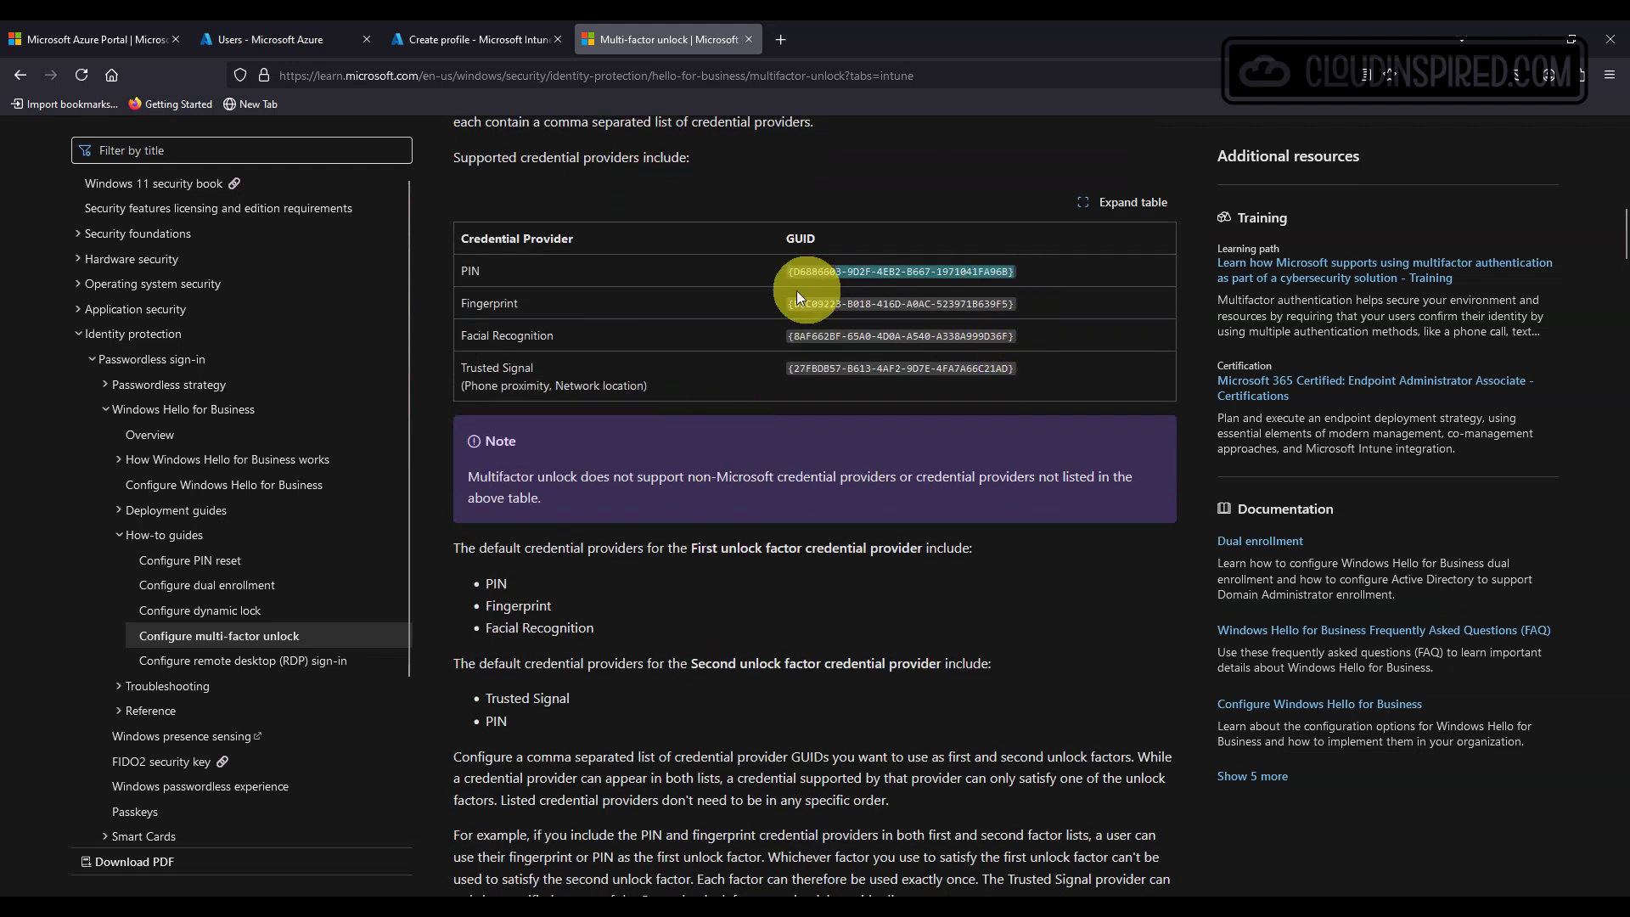
triple_click(782, 279)
key(ctrl+c)
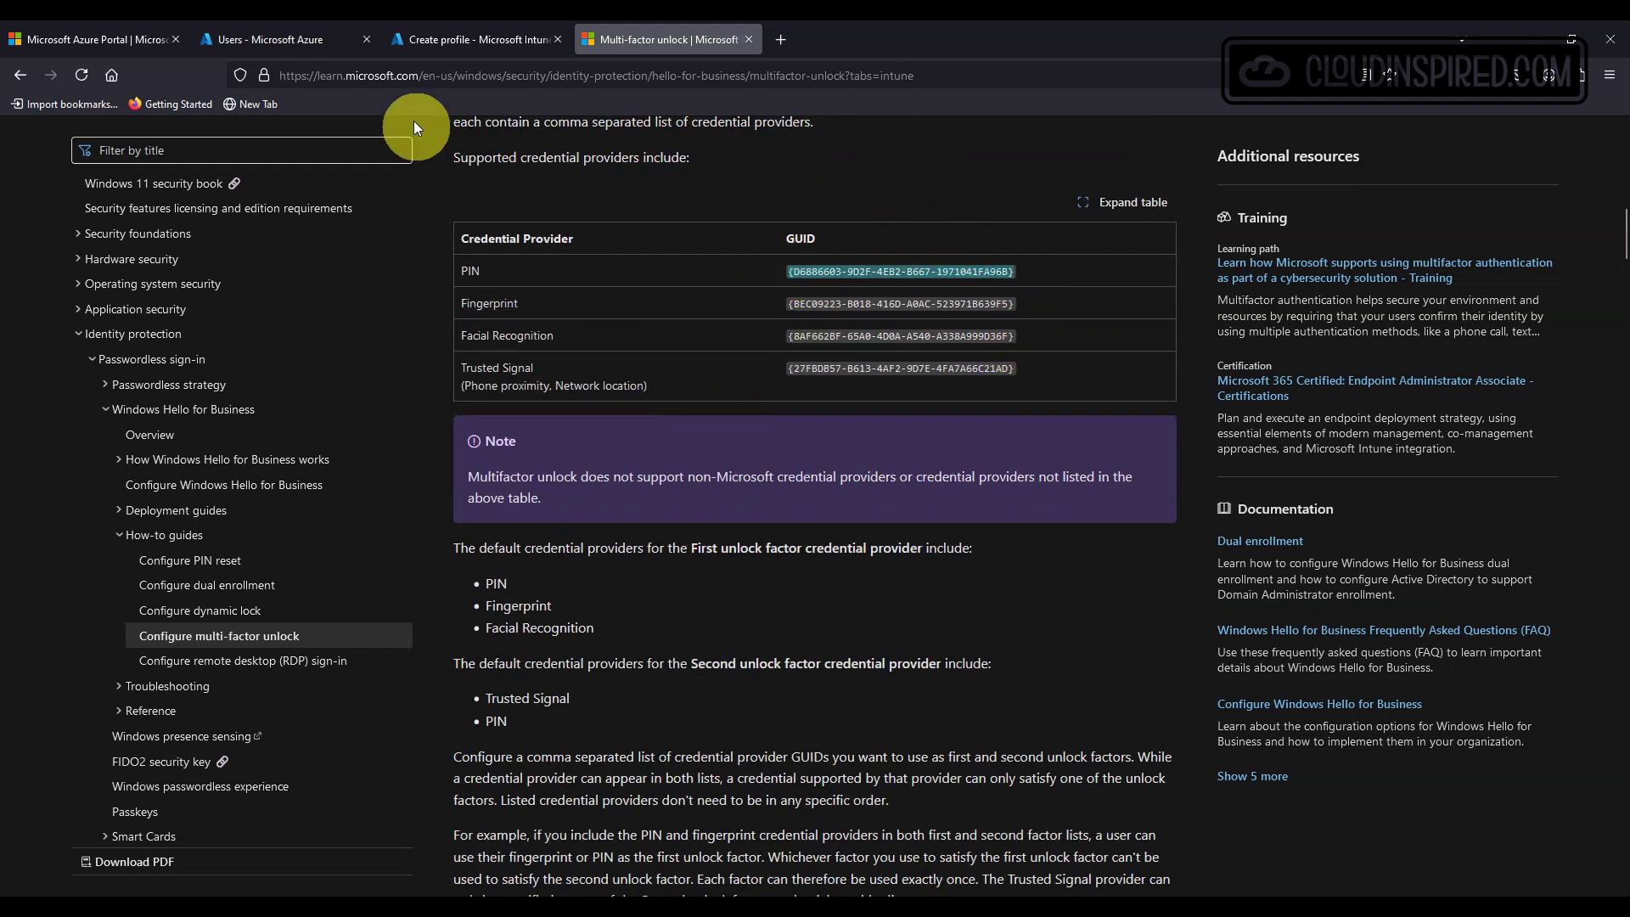
click(462, 37)
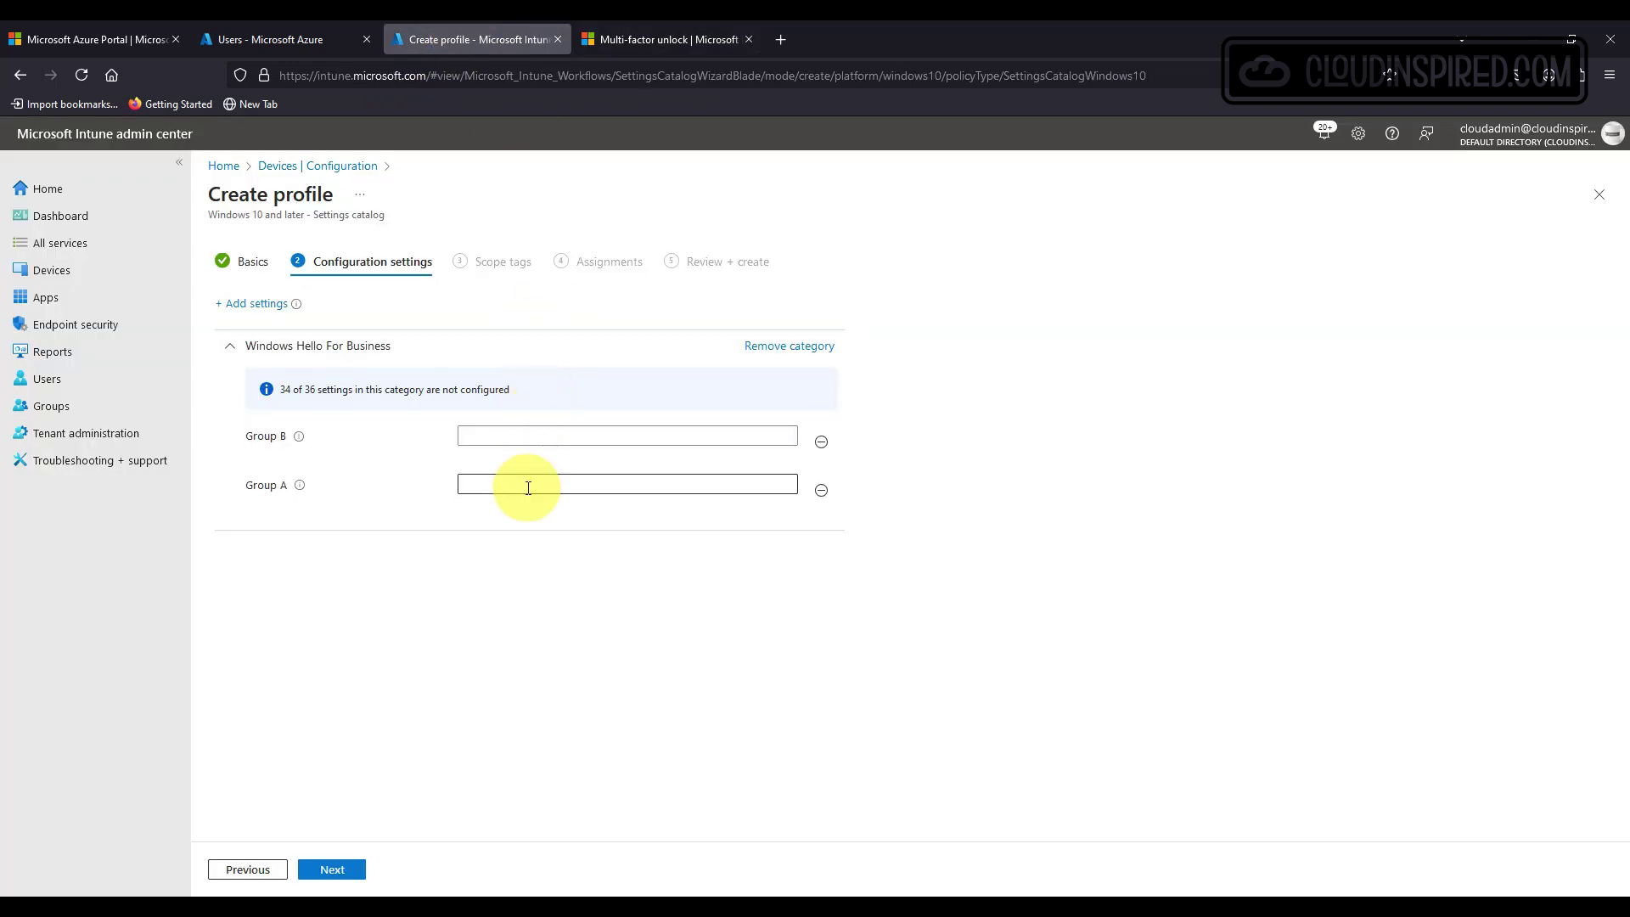
Paste the PIN GUID into Group A and the Facial Recognition GUID into Group B.
key(ctrl+v)
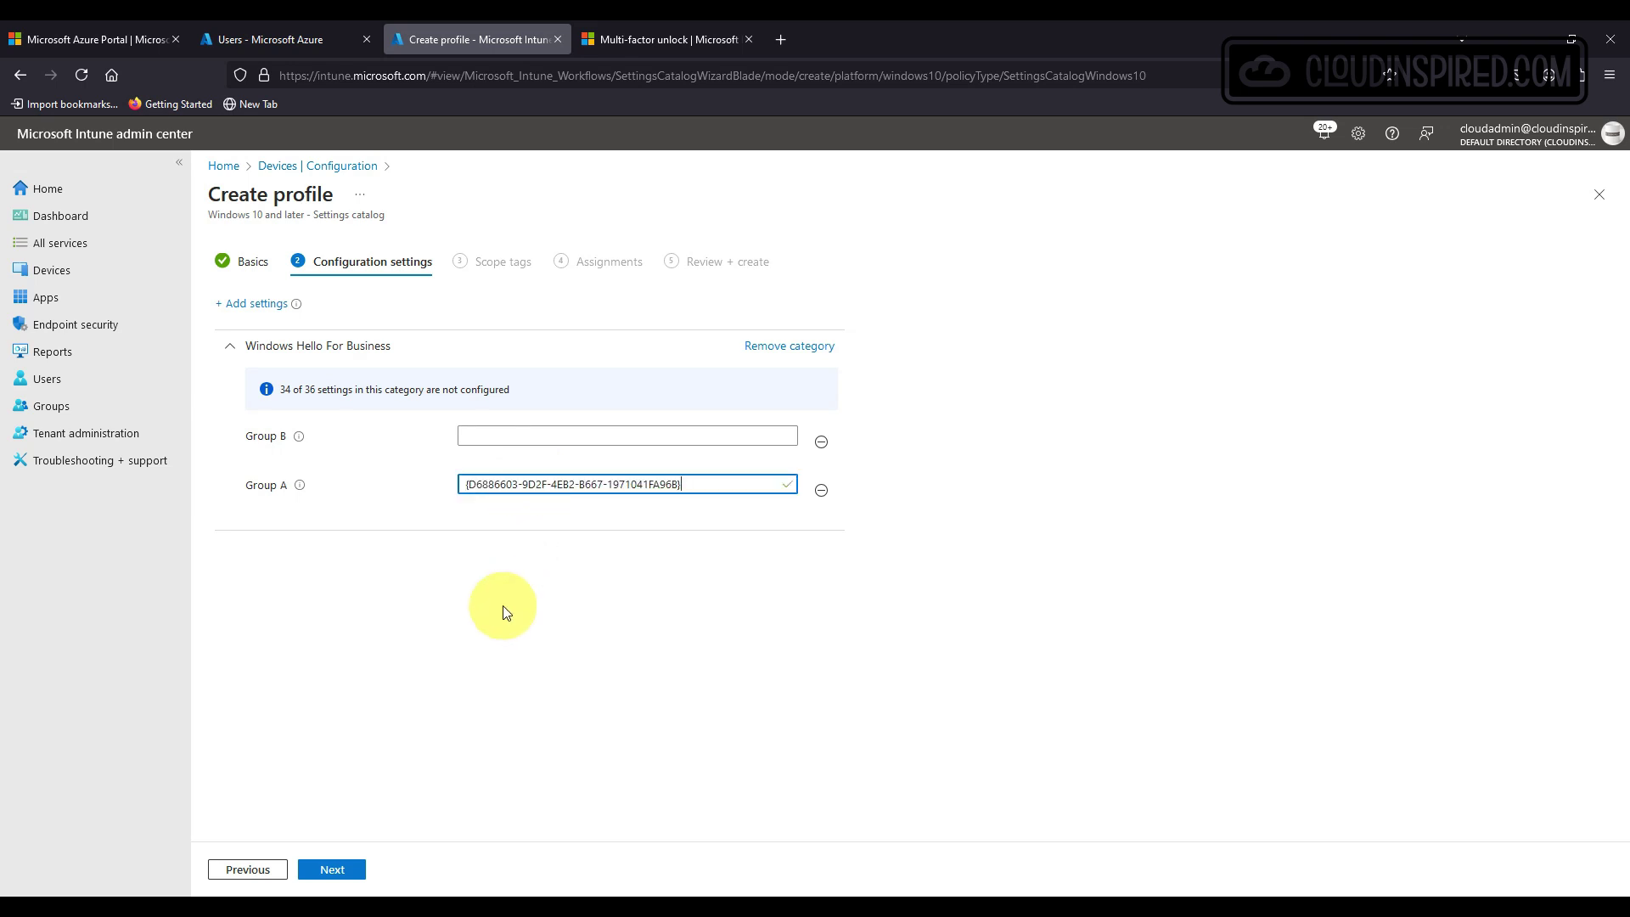
mouse_move(300, 447)
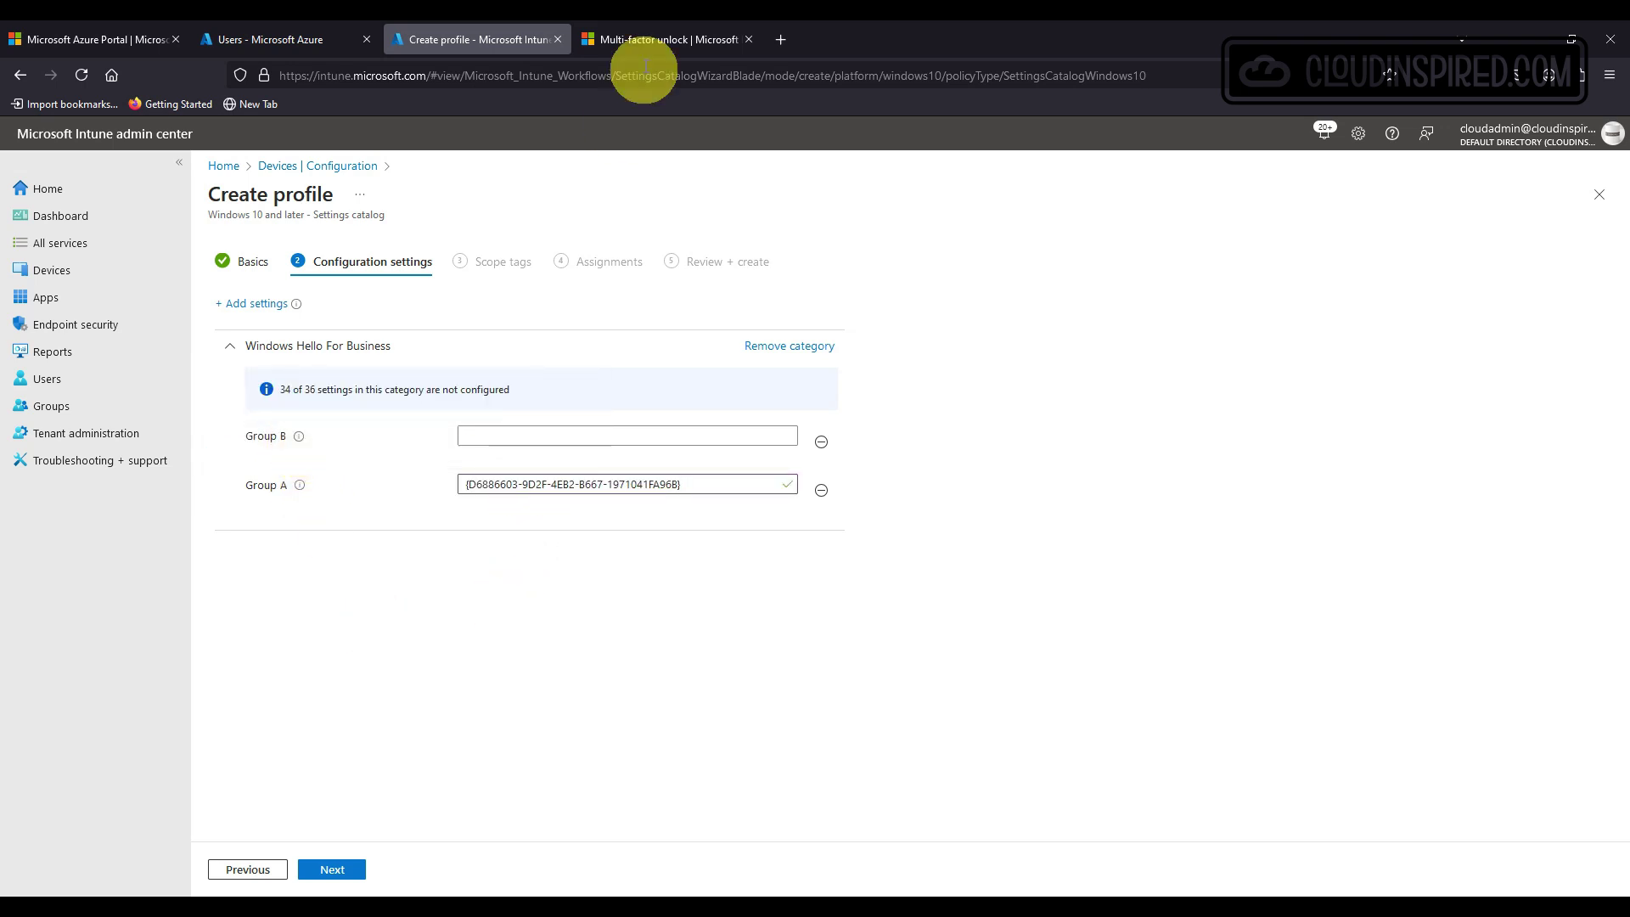
click(638, 43)
drag(1015, 336, 791, 337)
key(ctrl+c)
click(476, 39)
key(ctrl+v)
Assign the profile to WHFB-USR-GRP and create it.
click(333, 869)
click(348, 874)
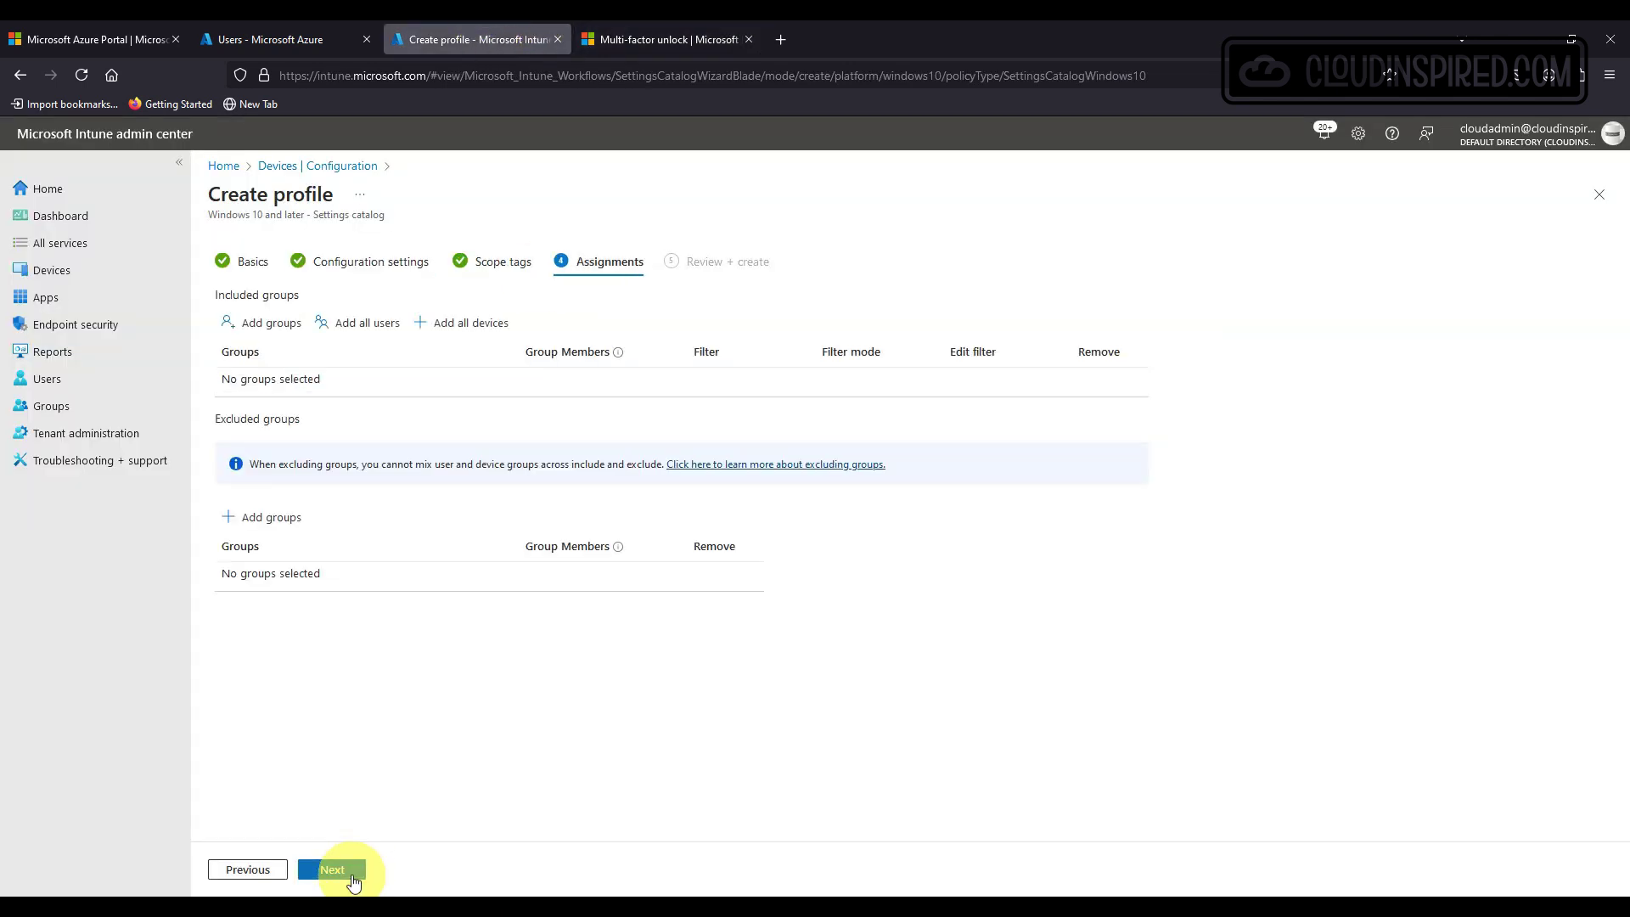
click(272, 322)
click(792, 303)
text(wh)
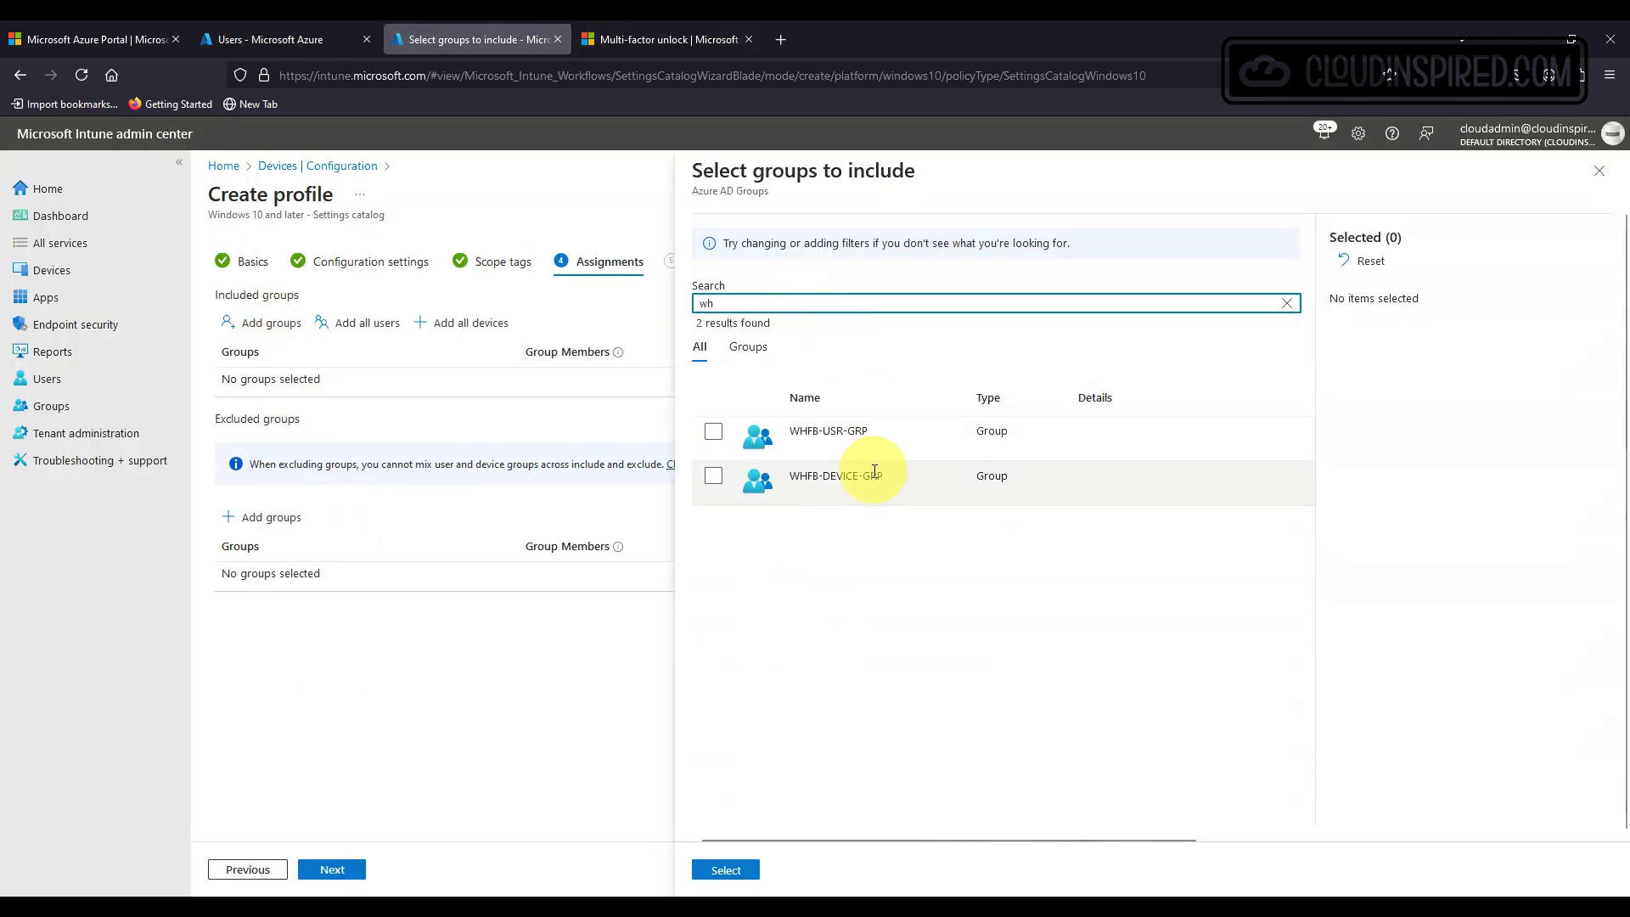
click(830, 429)
click(725, 870)
click(323, 869)
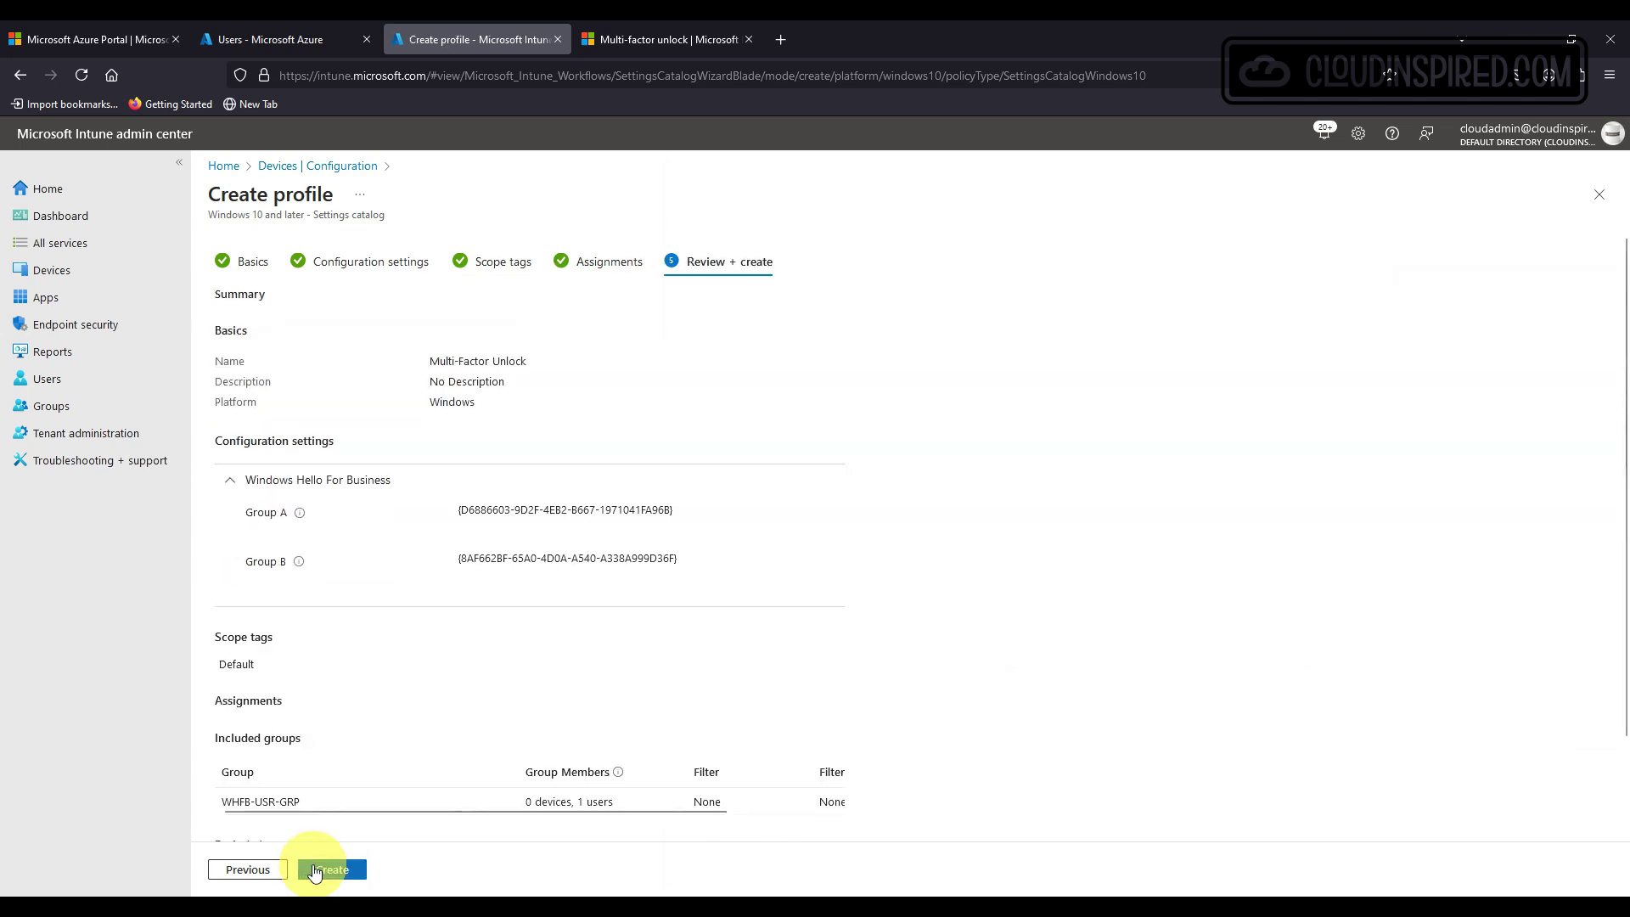
click(350, 869)
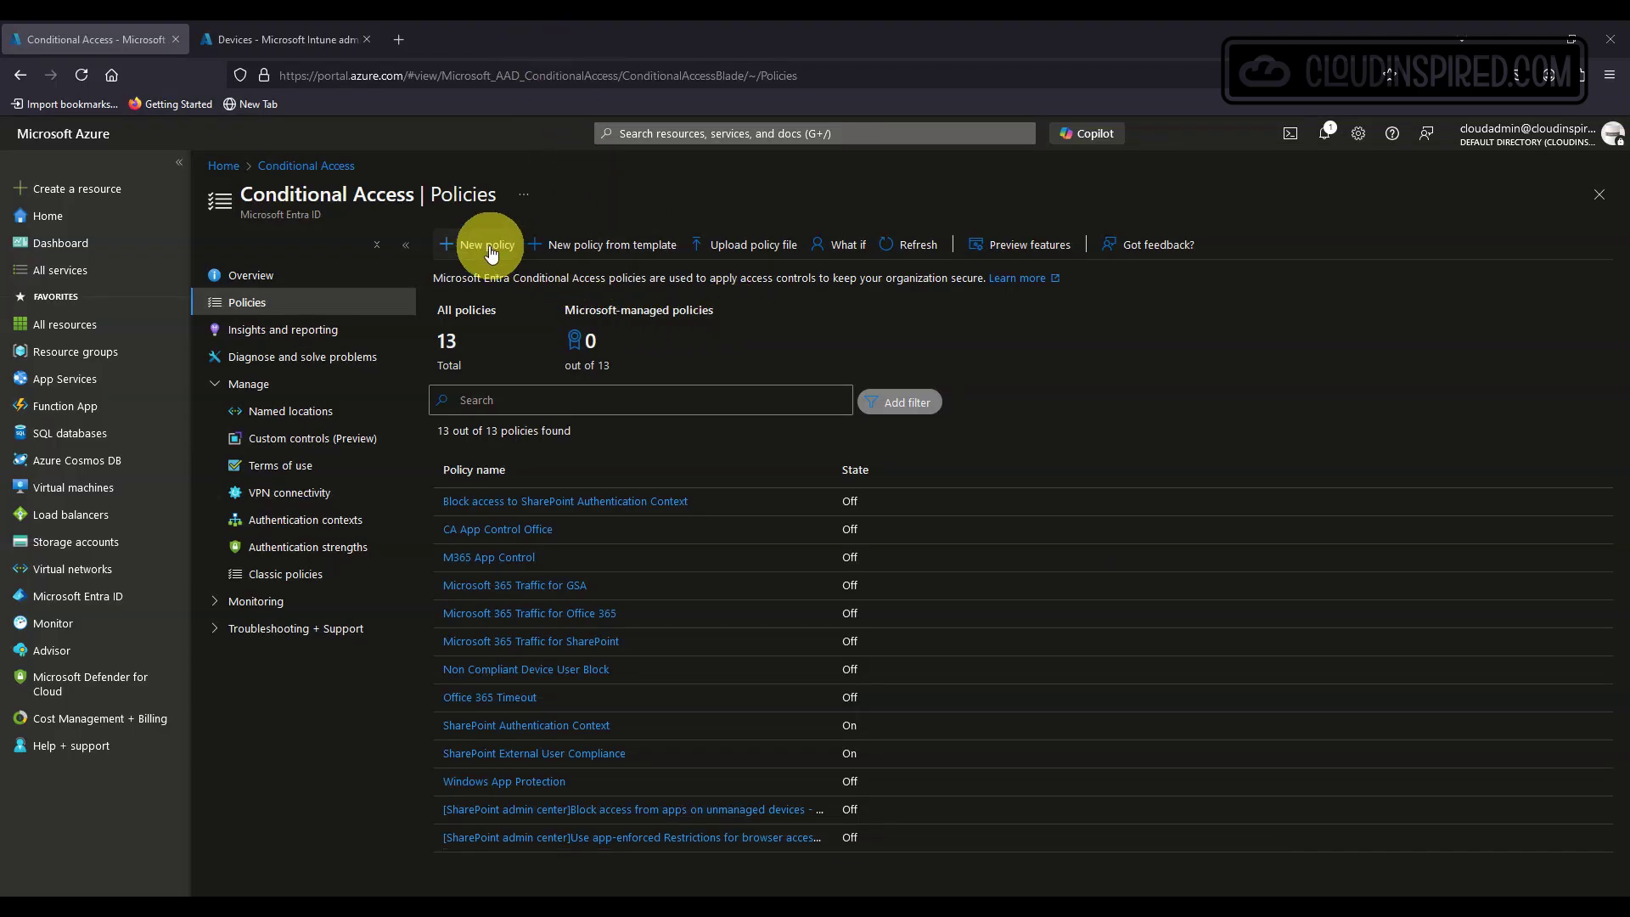
Start a Conditional Access policy named Device Registration MFA Grant, scoped to WHFB-USR-GRP.
click(476, 244)
text(Device Registration MFA Grant)
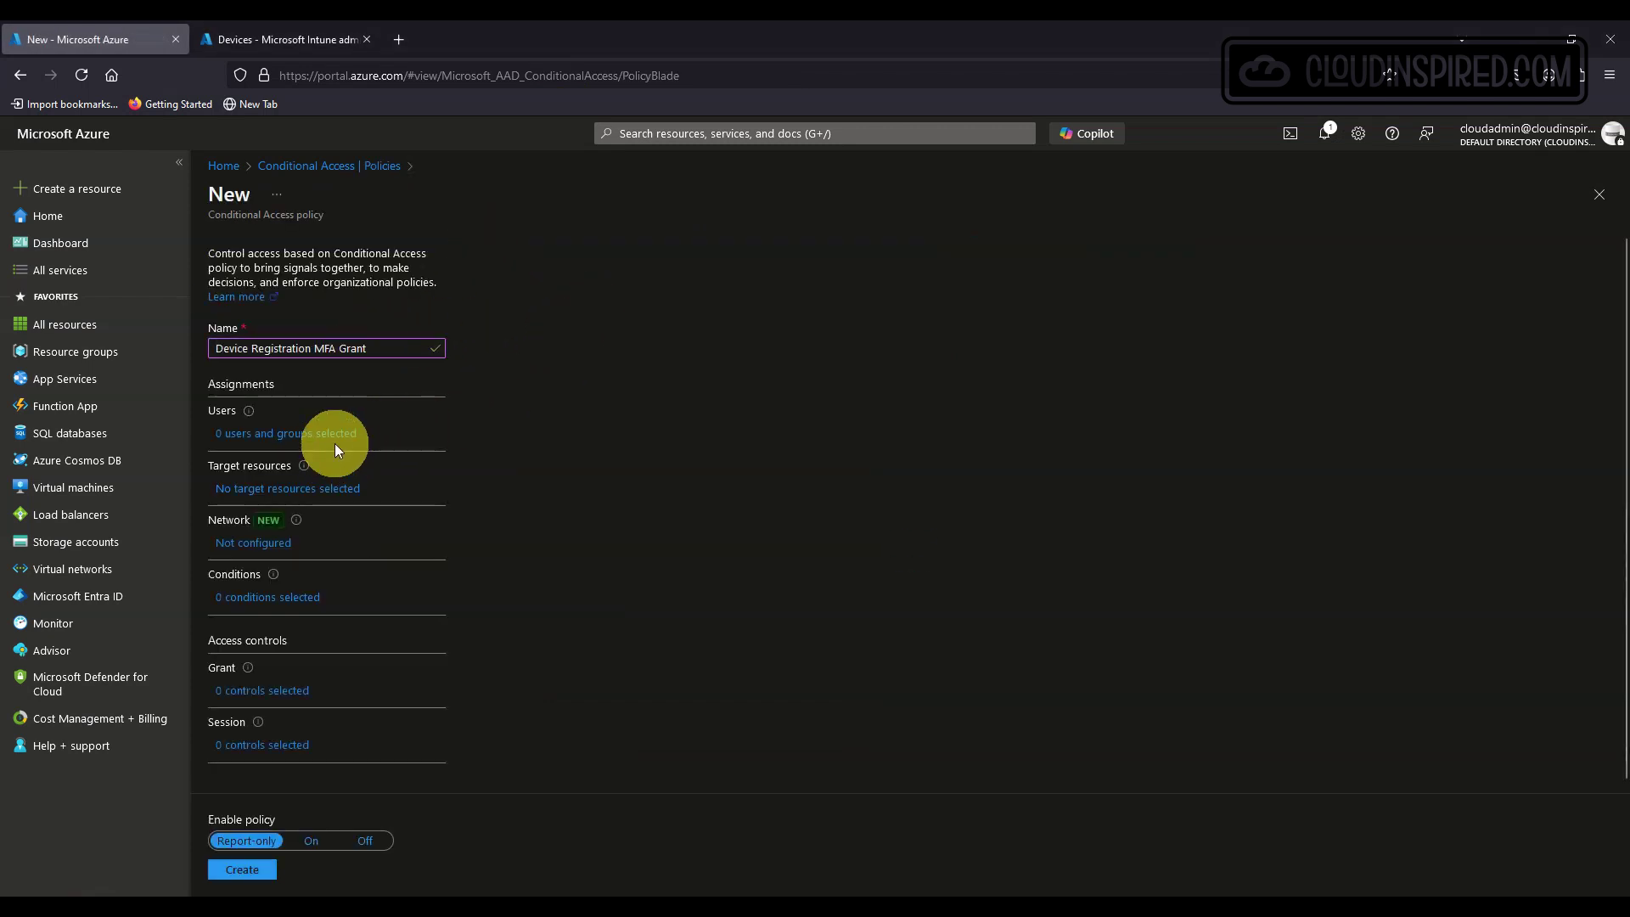
click(341, 442)
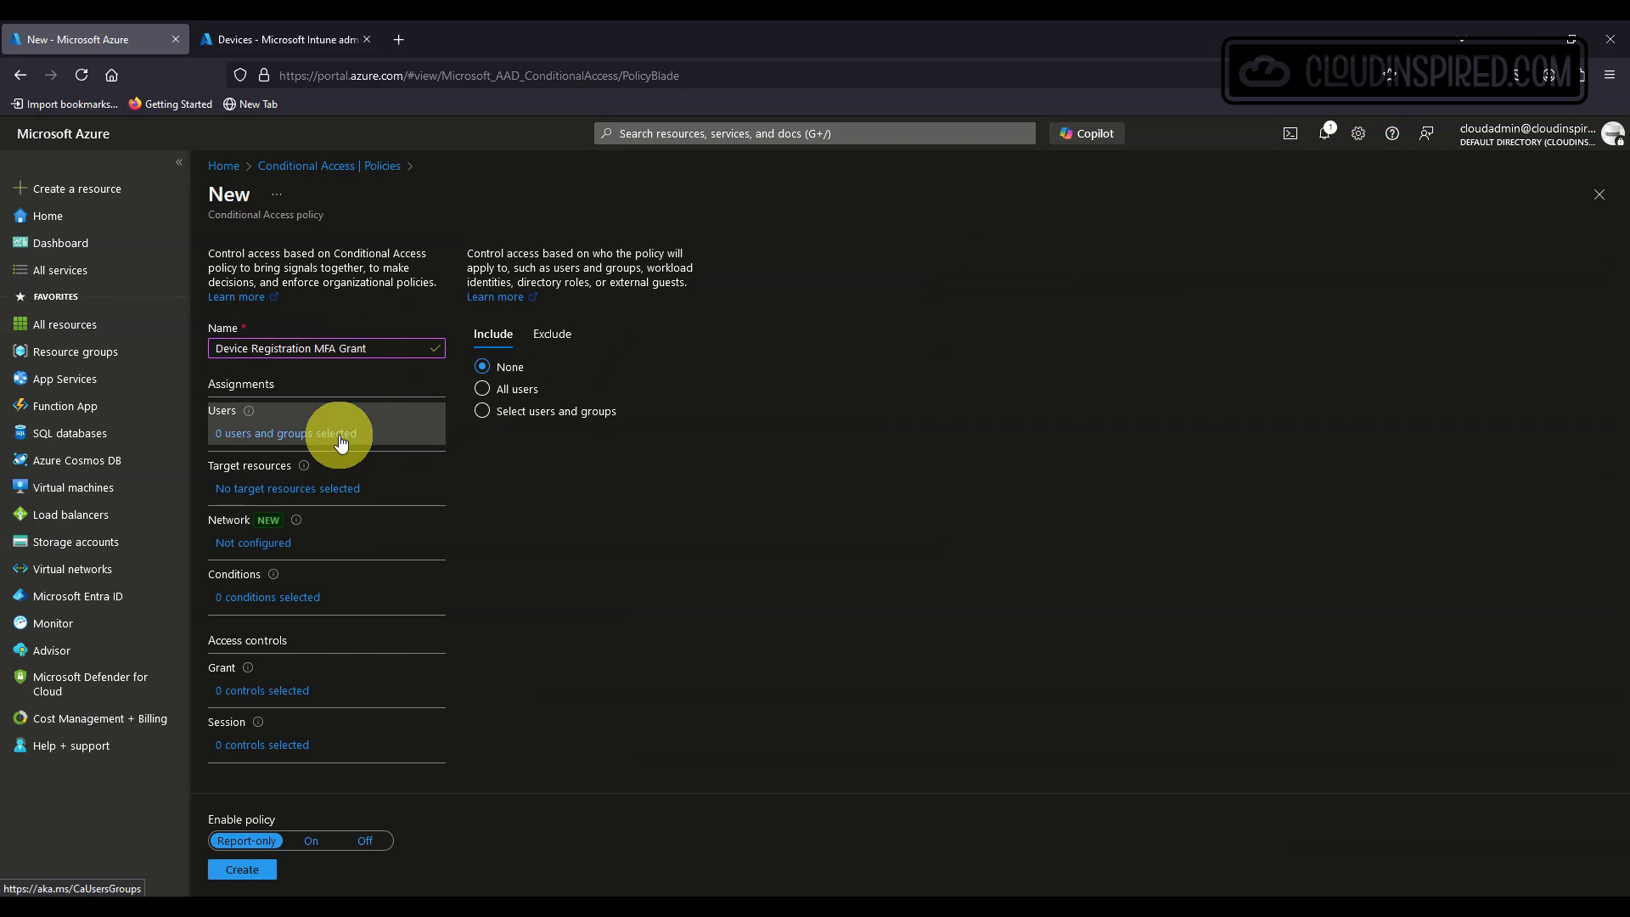
click(514, 414)
click(518, 496)
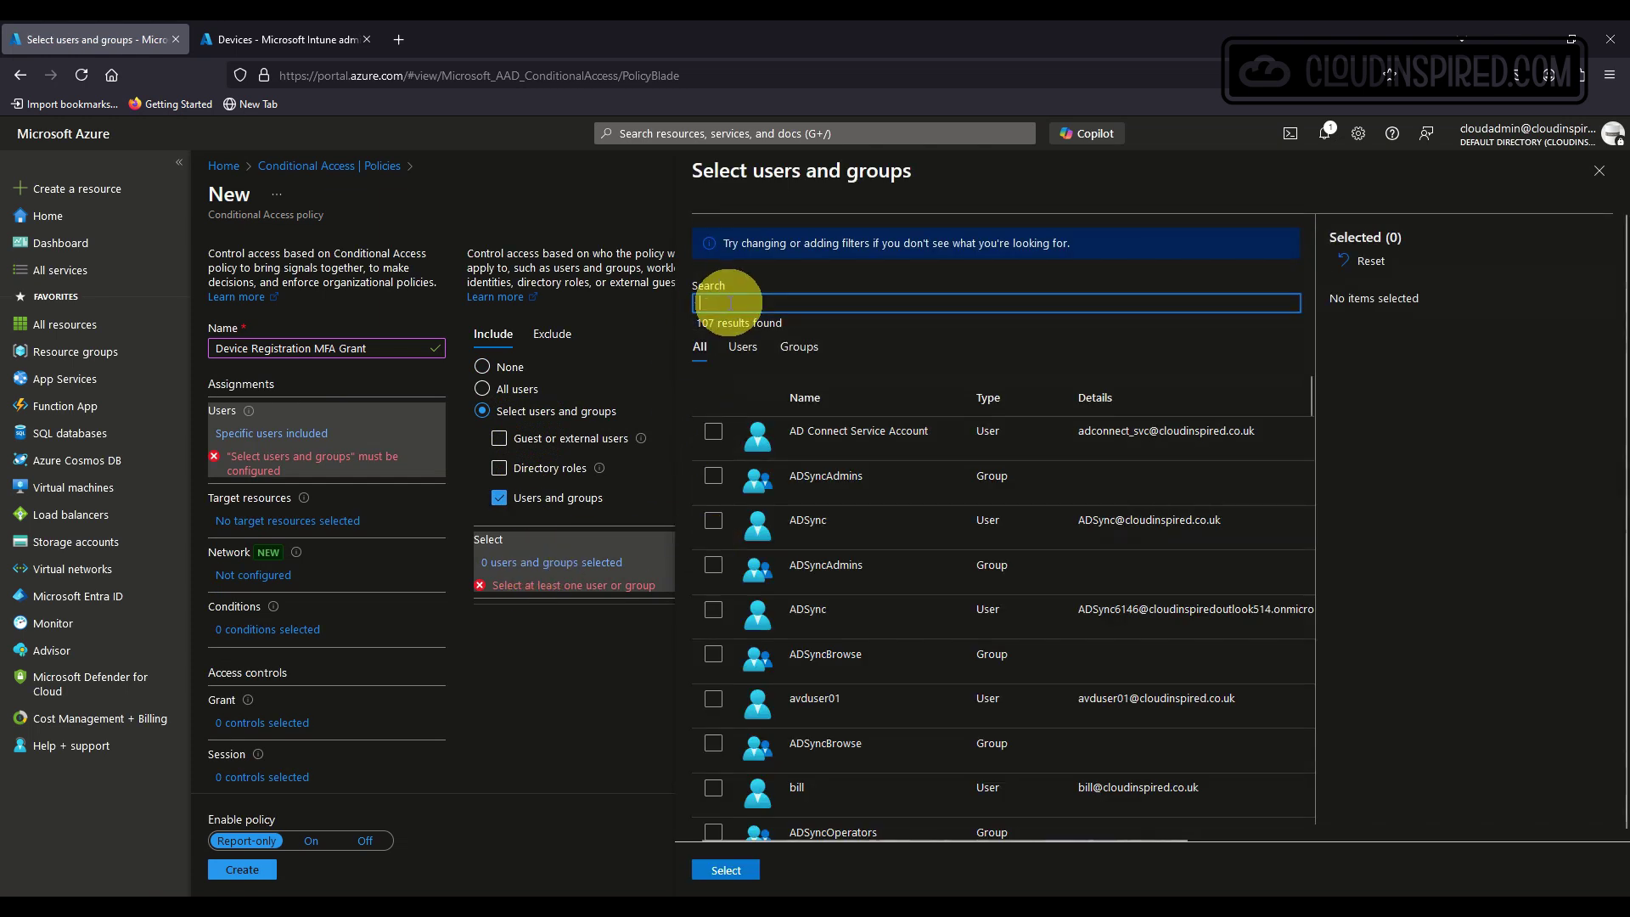
text(wh)
click(749, 431)
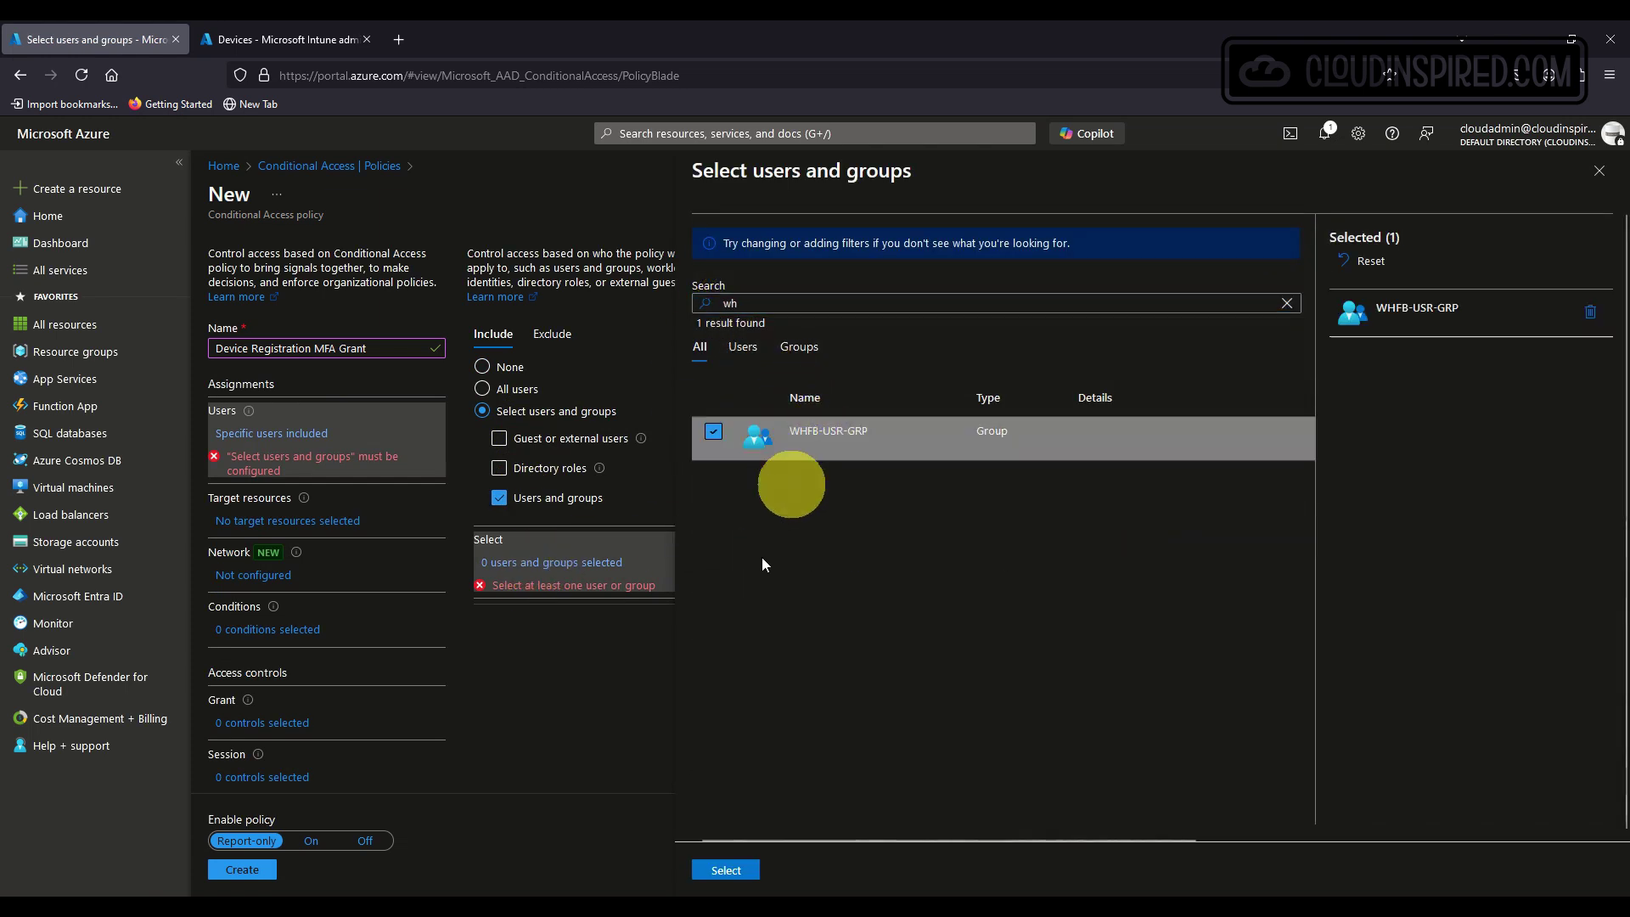
click(724, 871)
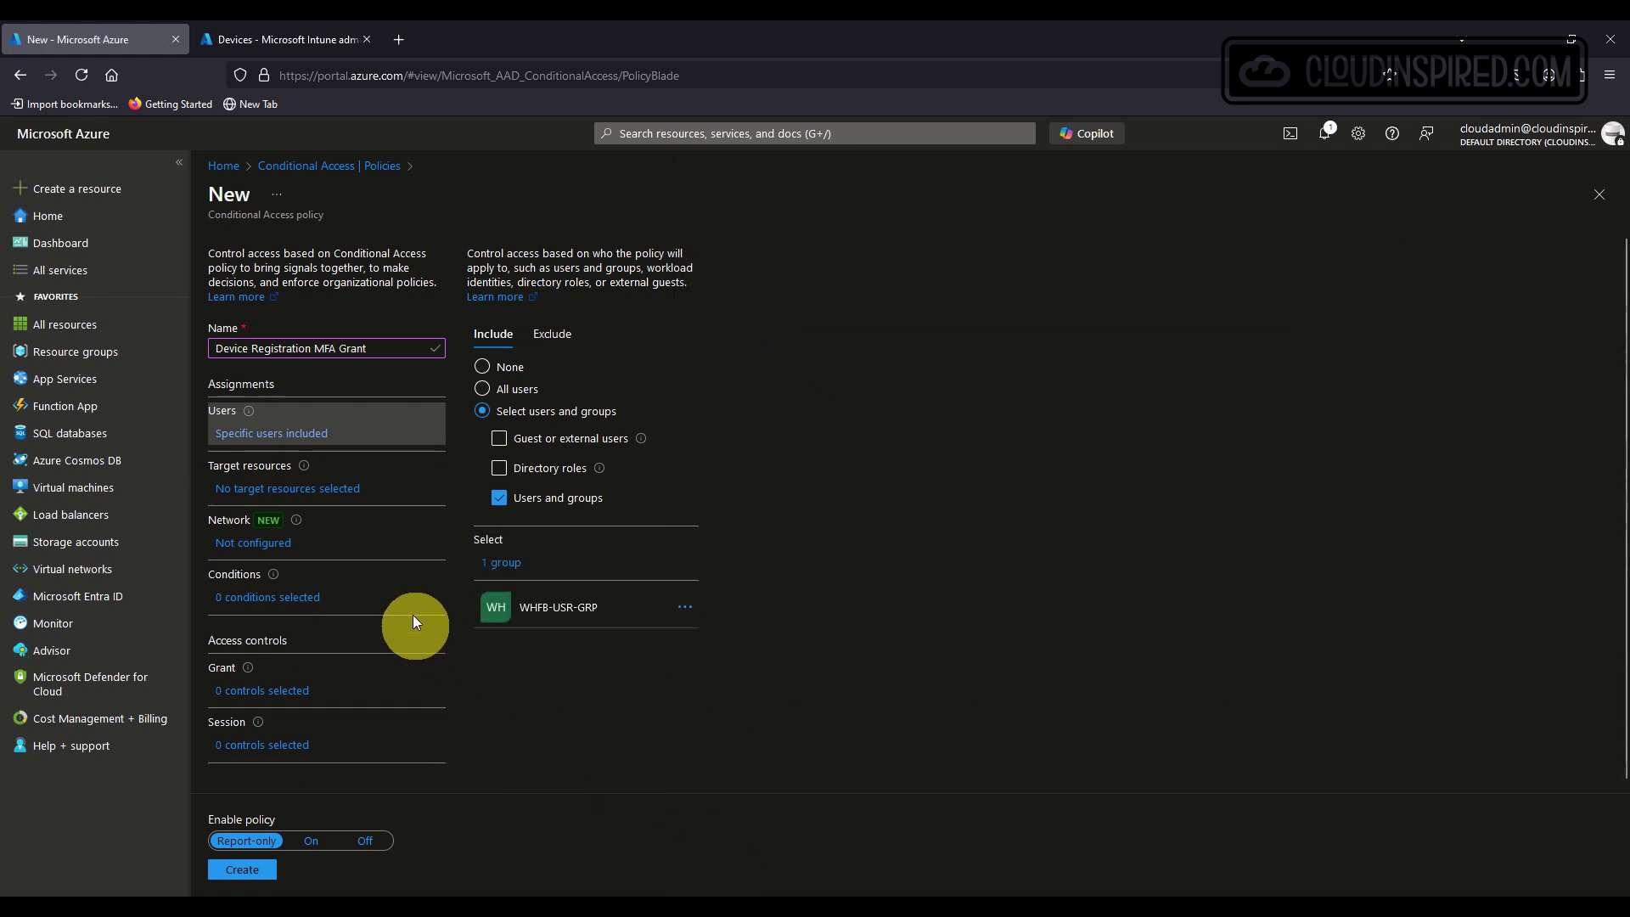
Target the policy at the 'Register or join devices' user action.
click(354, 494)
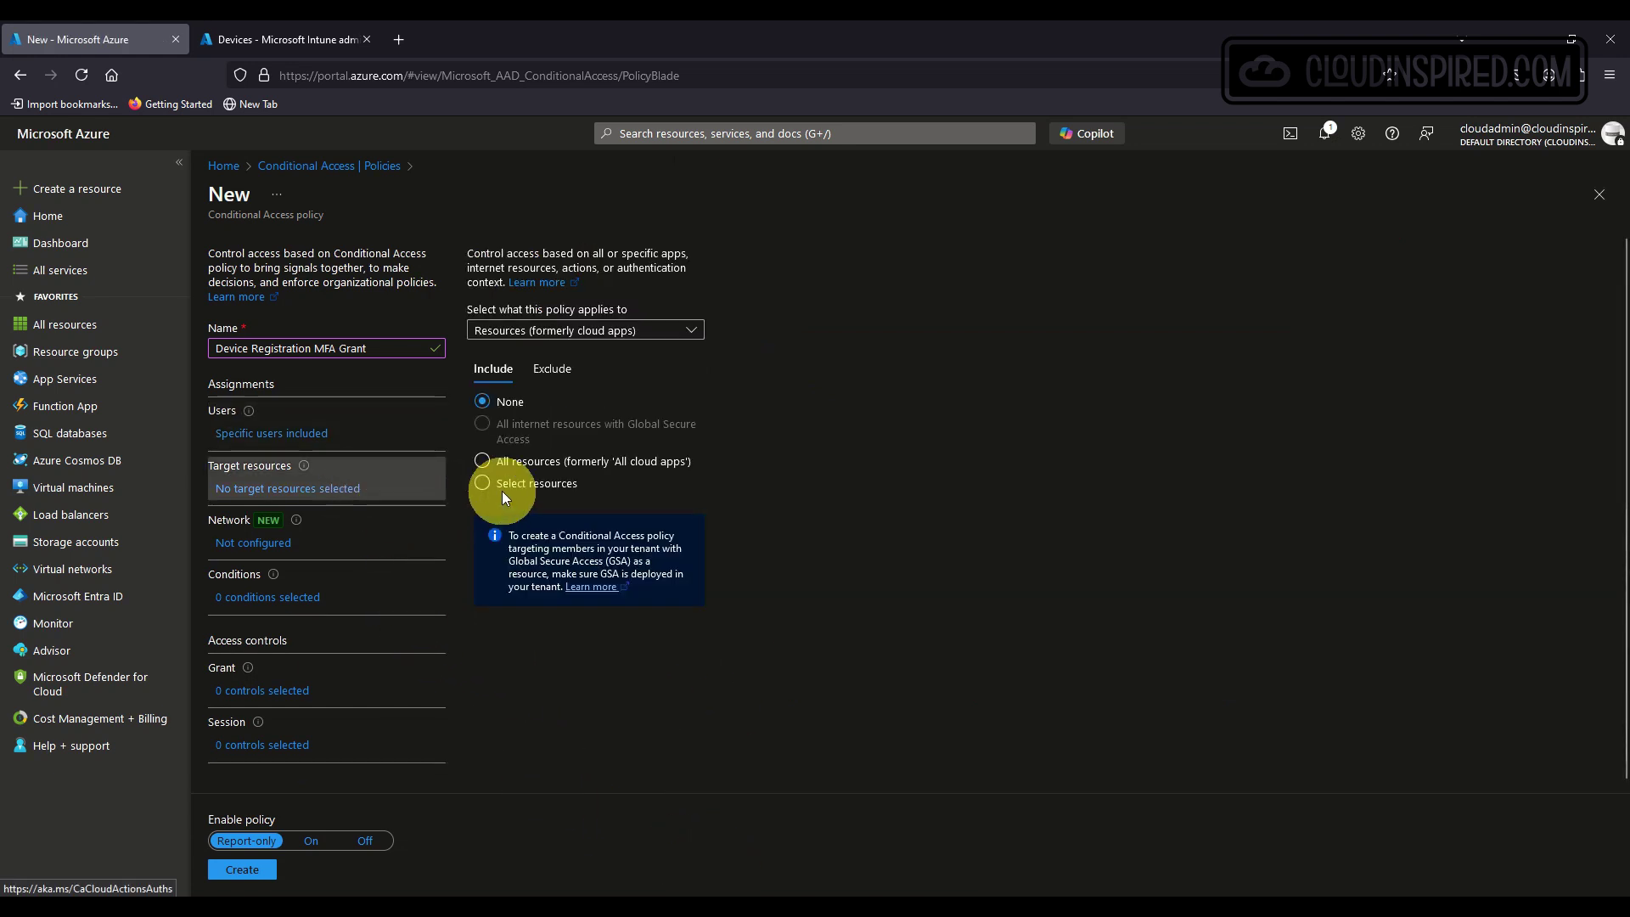
click(583, 331)
click(598, 381)
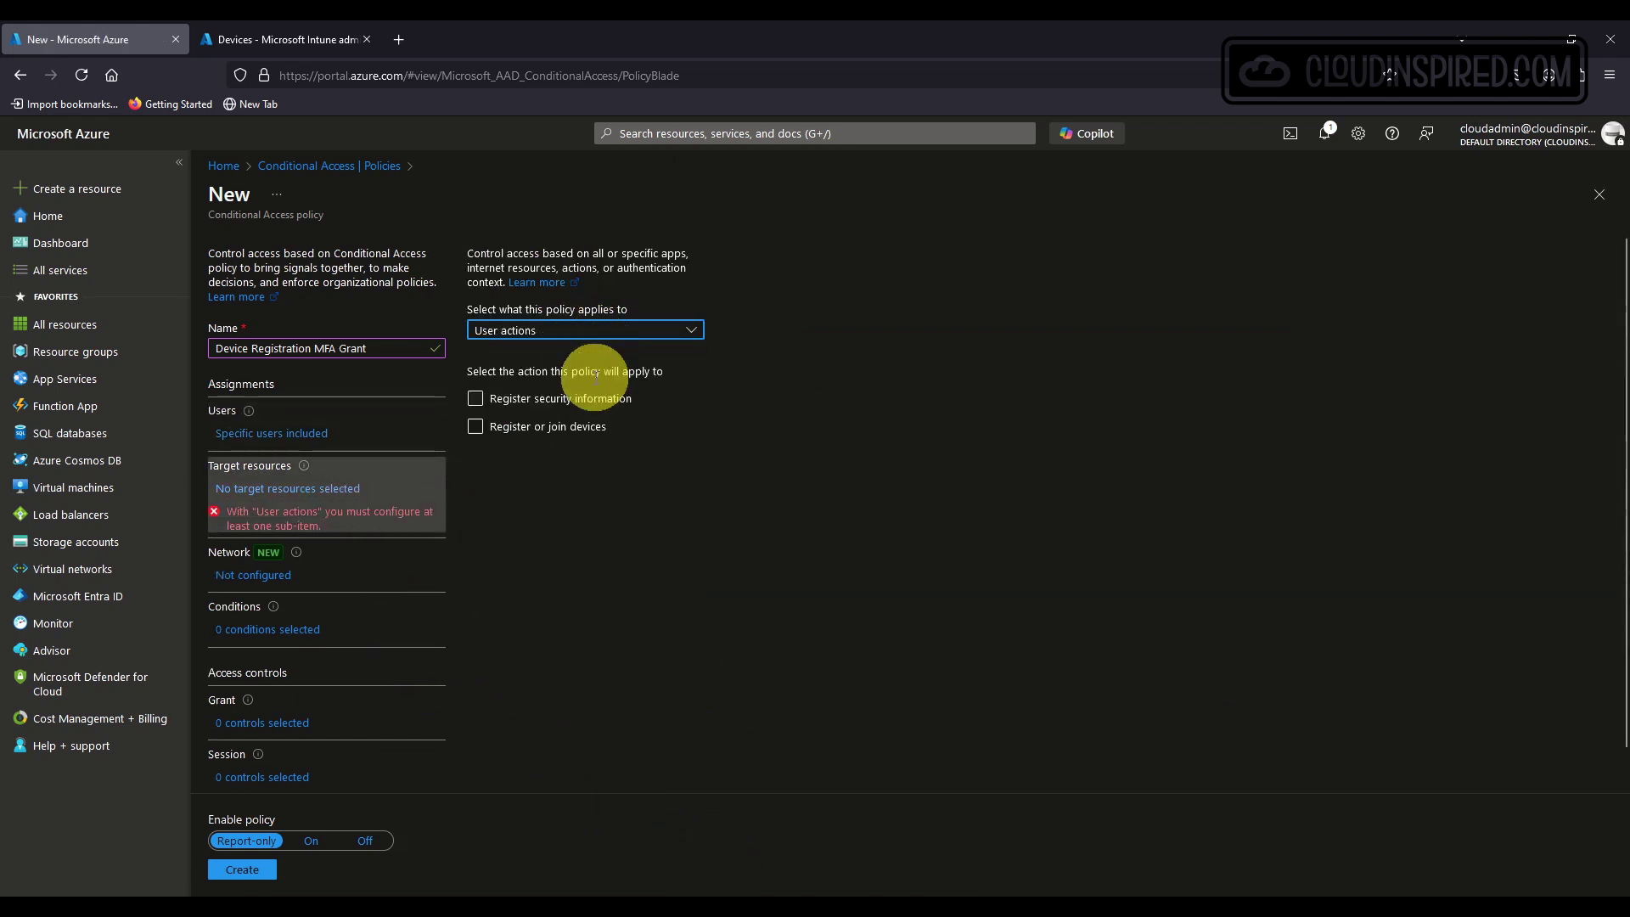
click(575, 426)
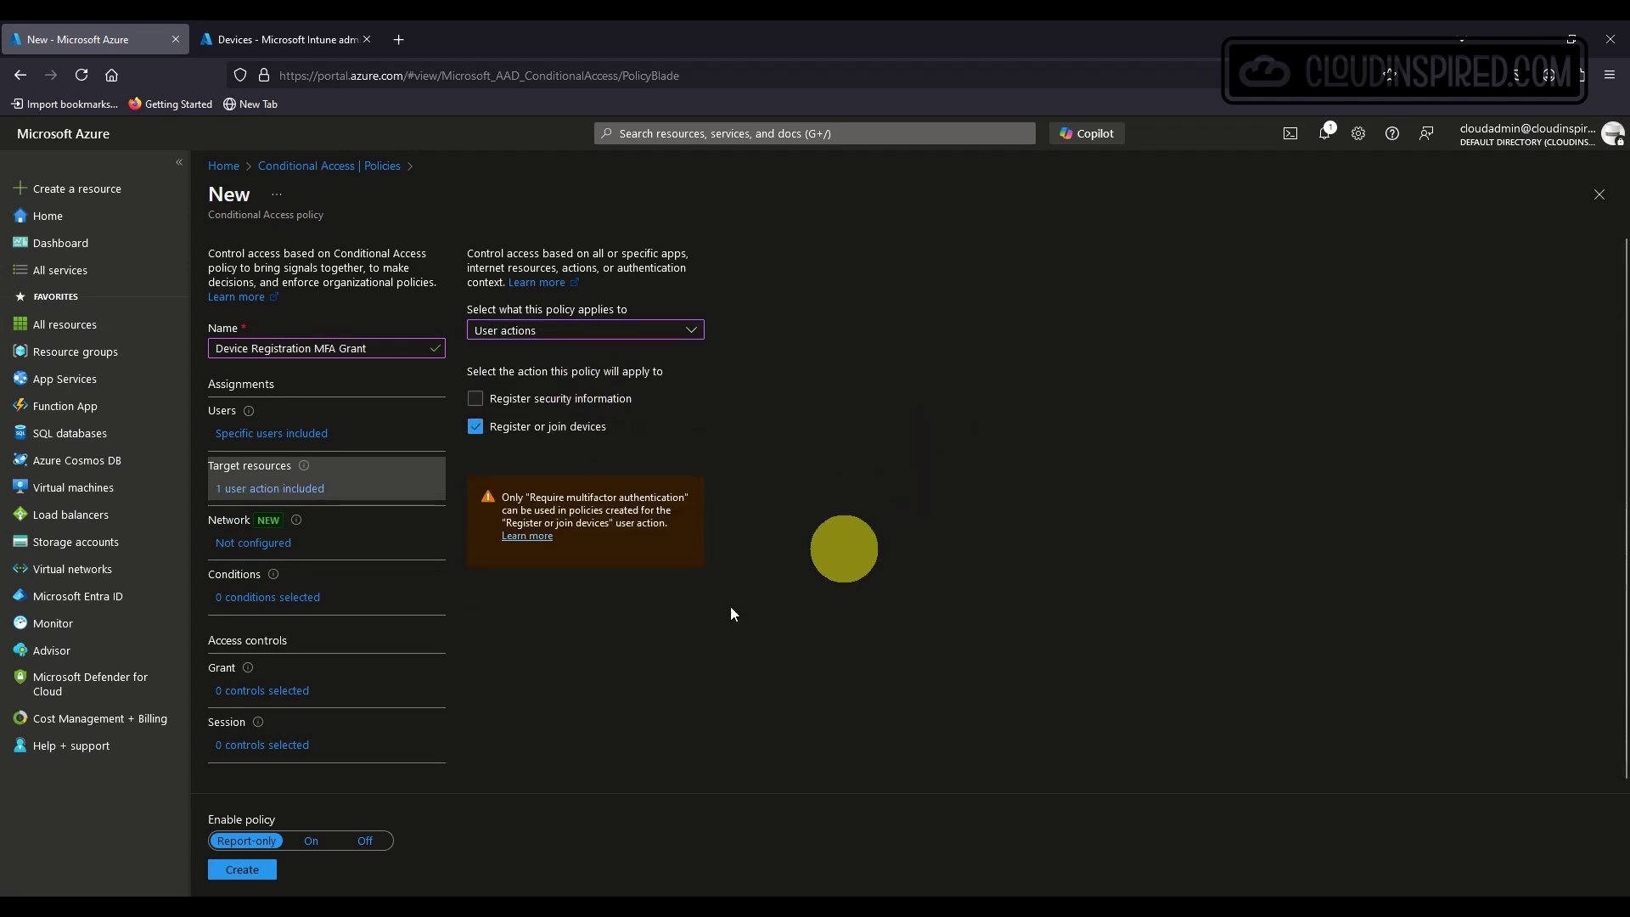
Grant access only with multifactor authentication, switch the policy On, and create it.
click(309, 695)
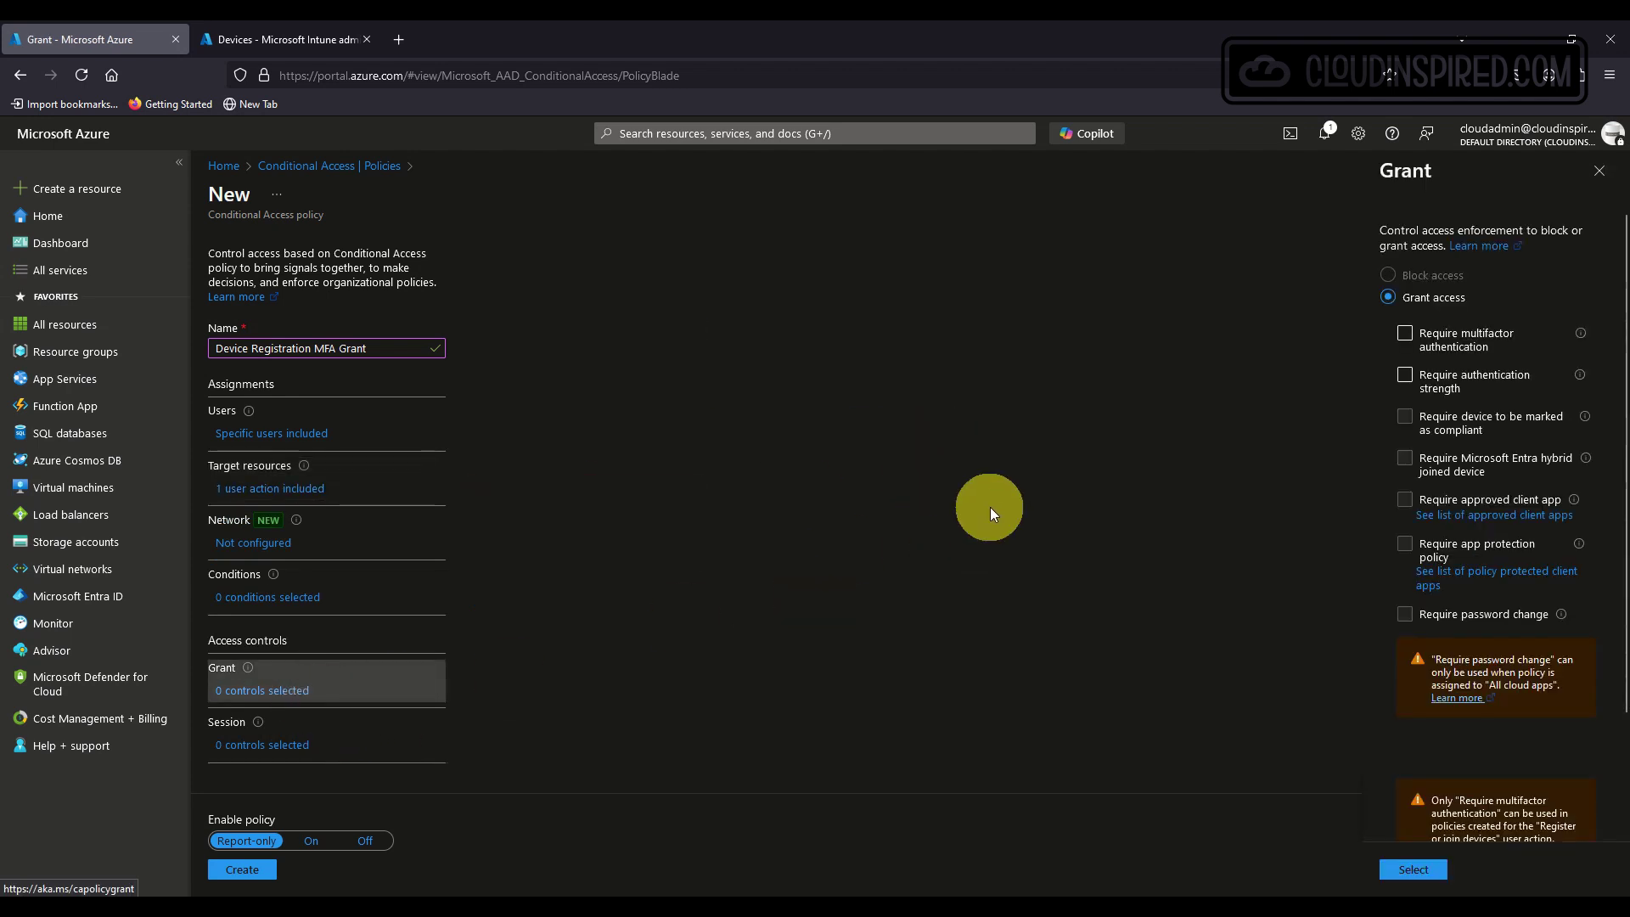
click(1409, 336)
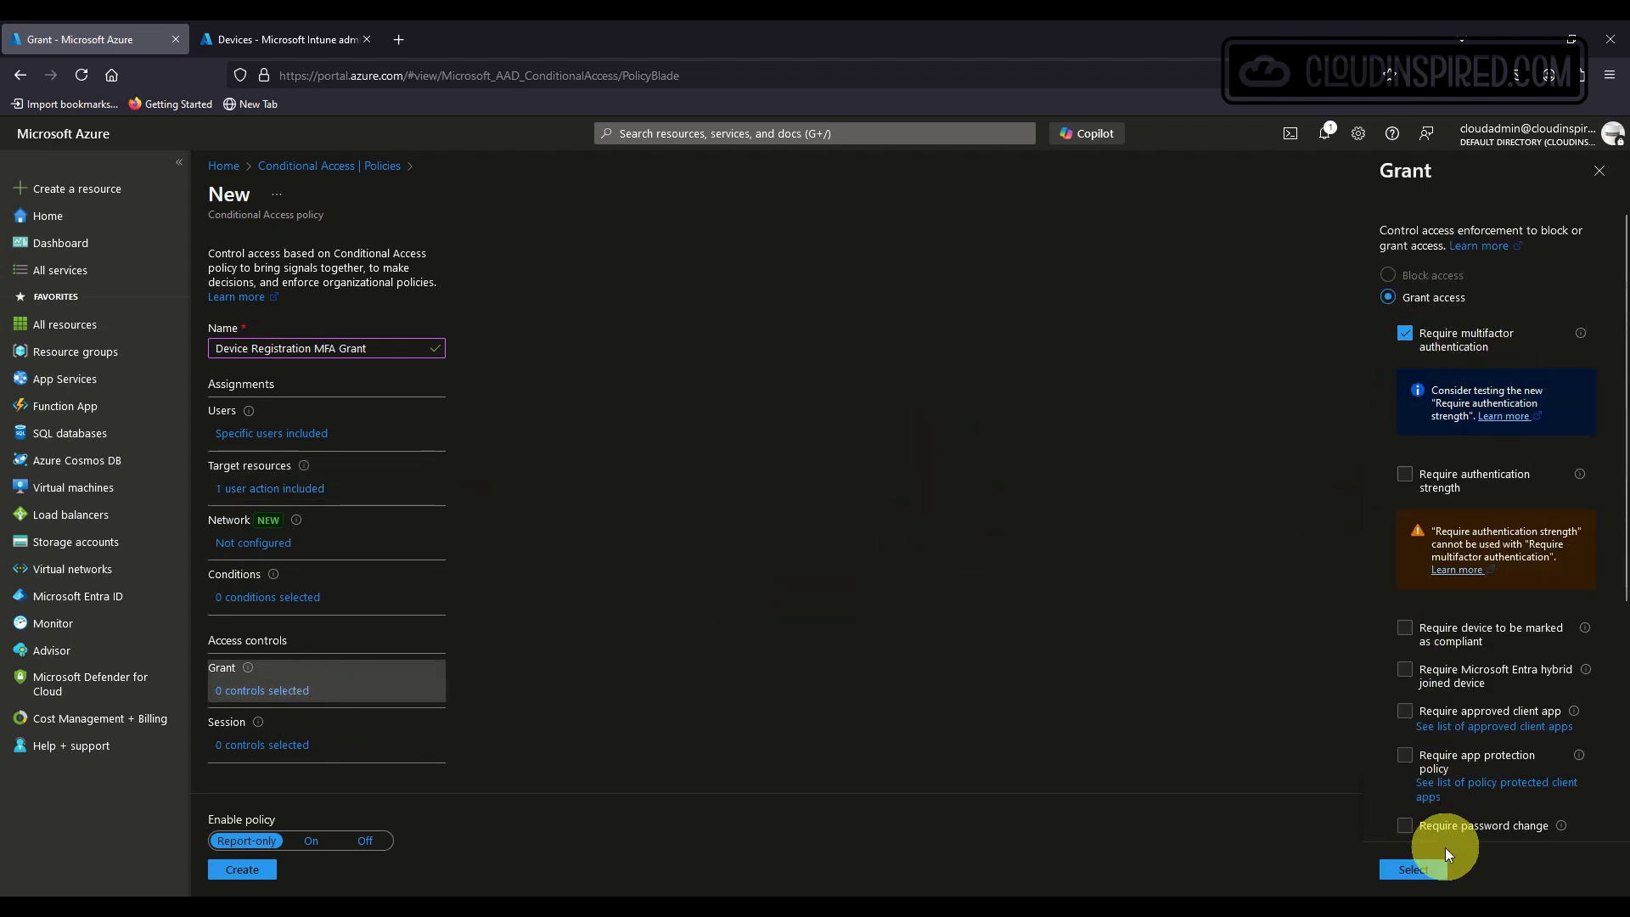
click(1431, 868)
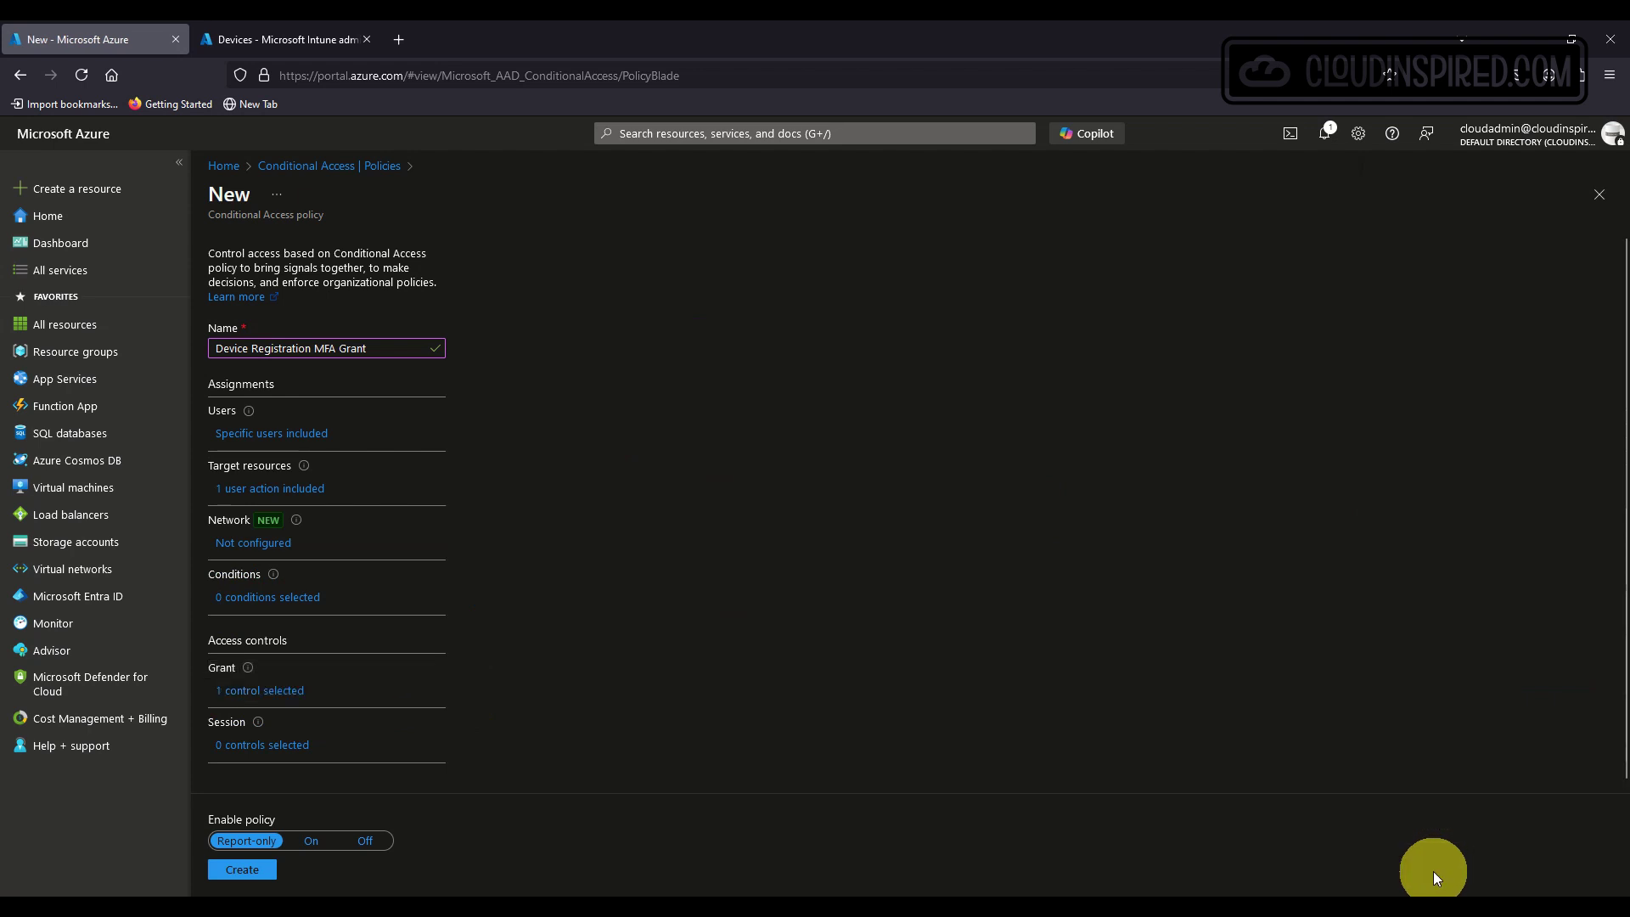
click(318, 840)
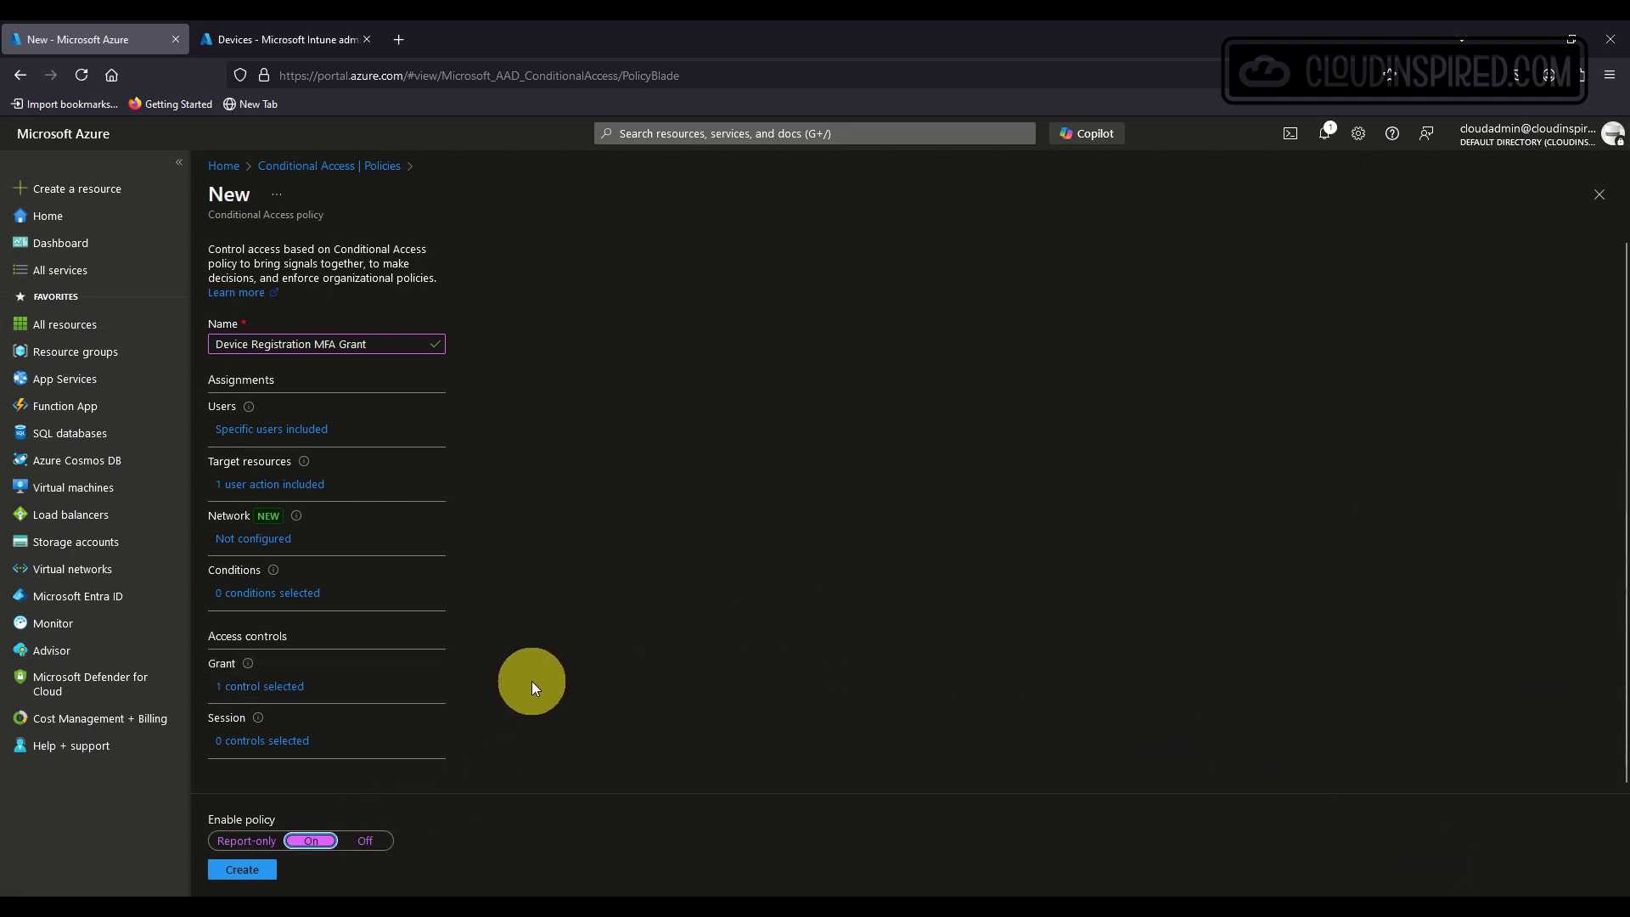
click(242, 870)
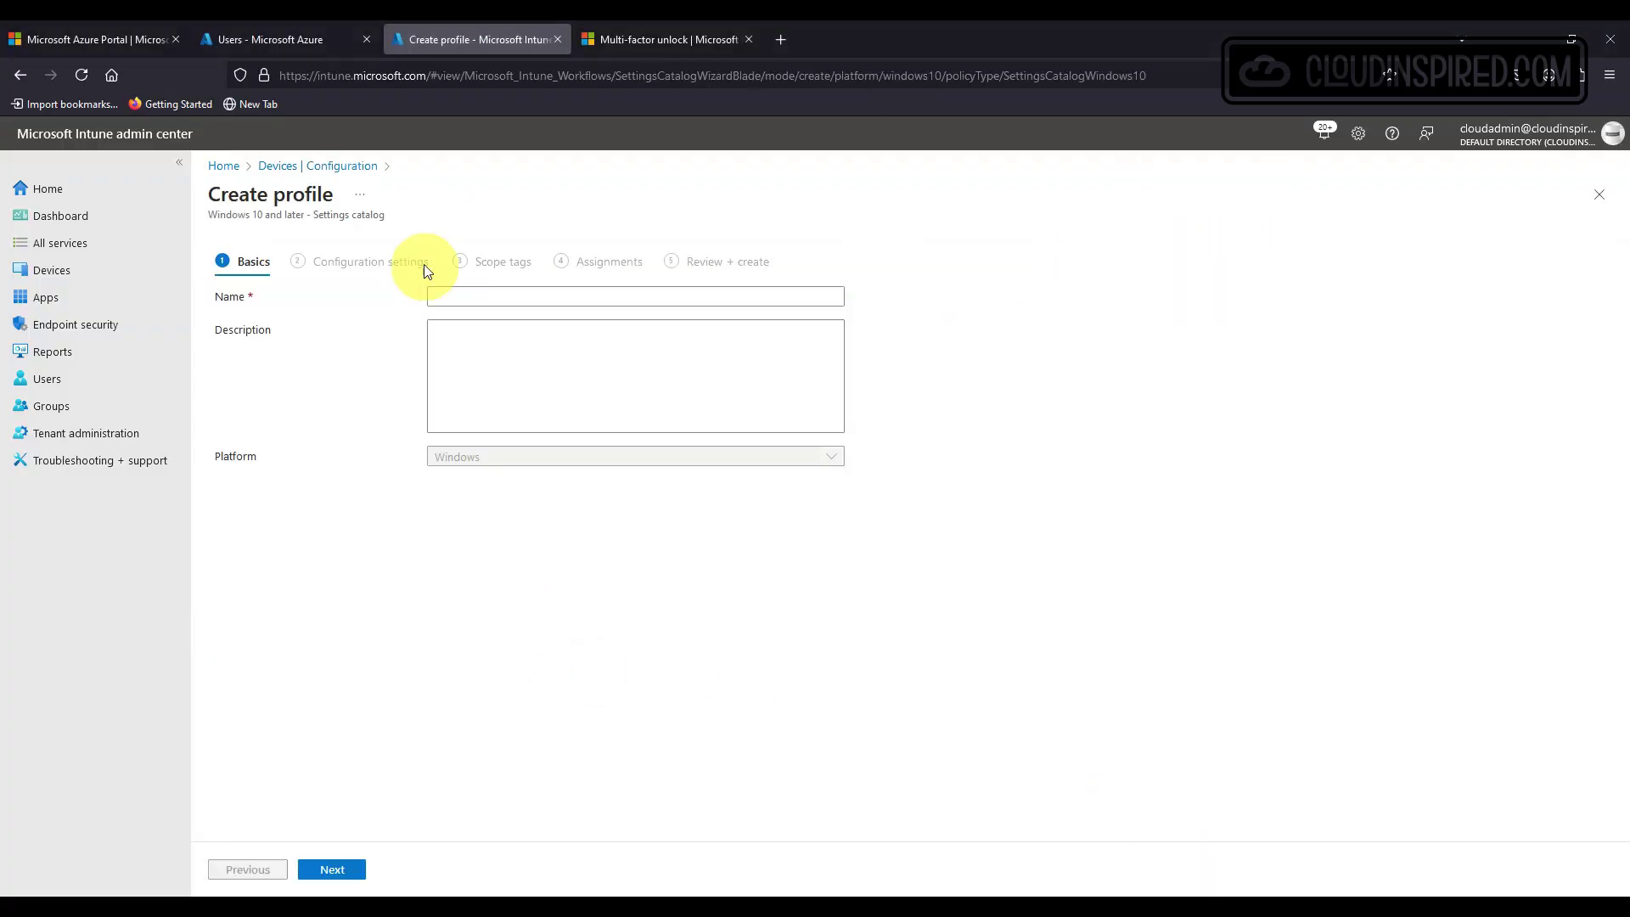
Name the new settings catalog profile 'LAPS Device config' and advance to configuration settings.
click(436, 293)
text(LAPS Device config)
click(338, 867)
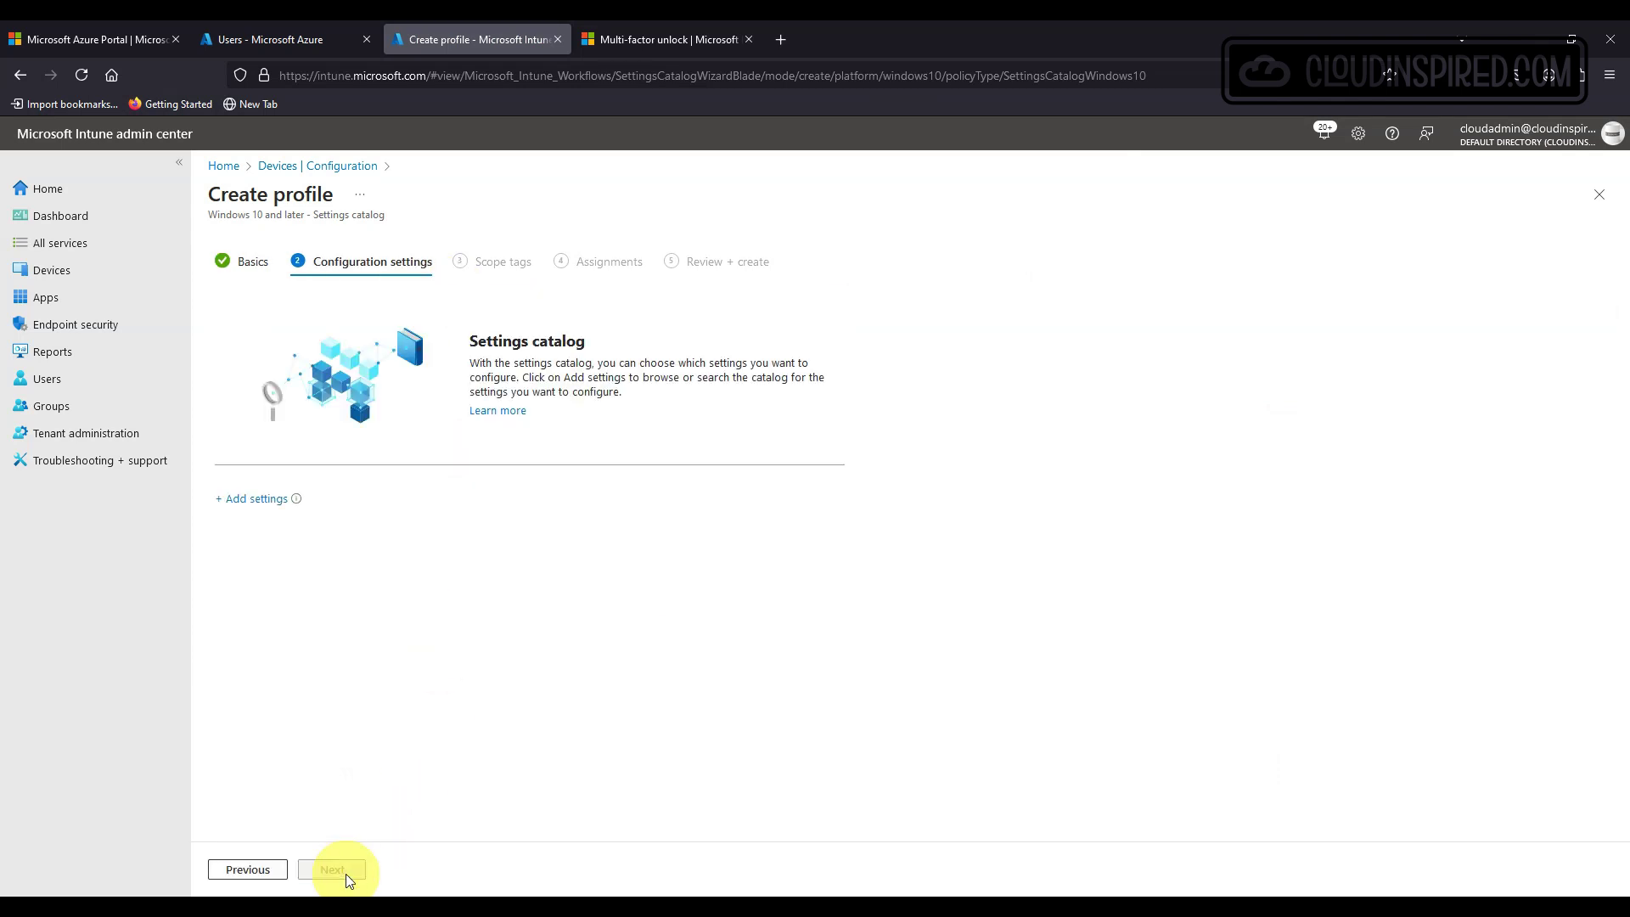
Search the settings picker for inactivity and add Device Lock's Max Inactivity Time Device Lock.
click(254, 499)
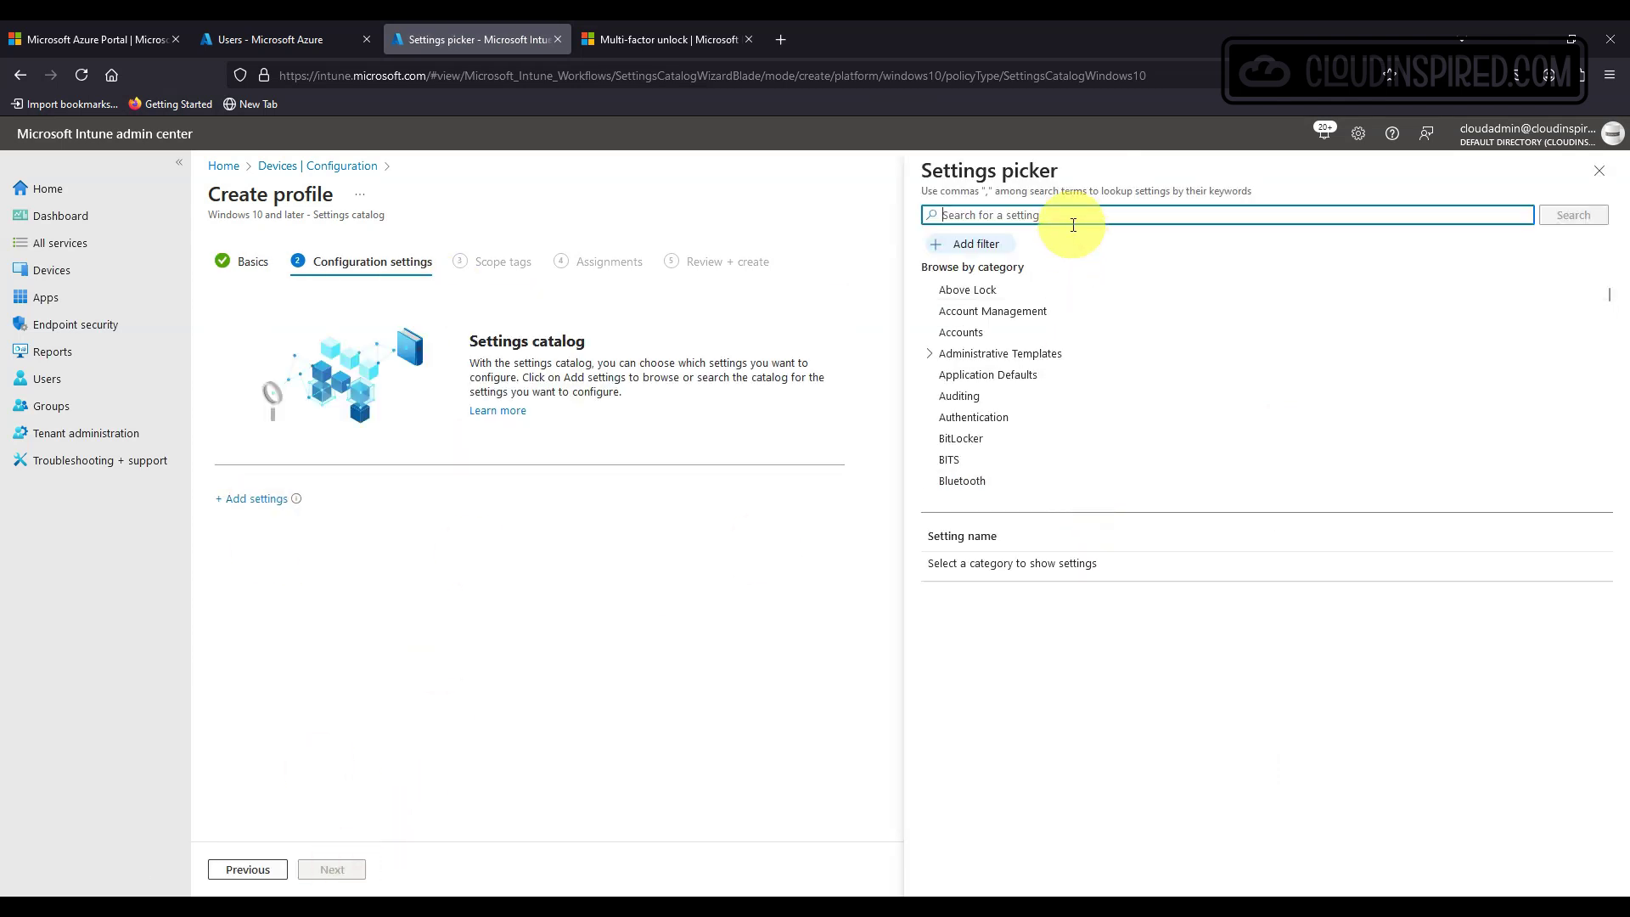
text(l)
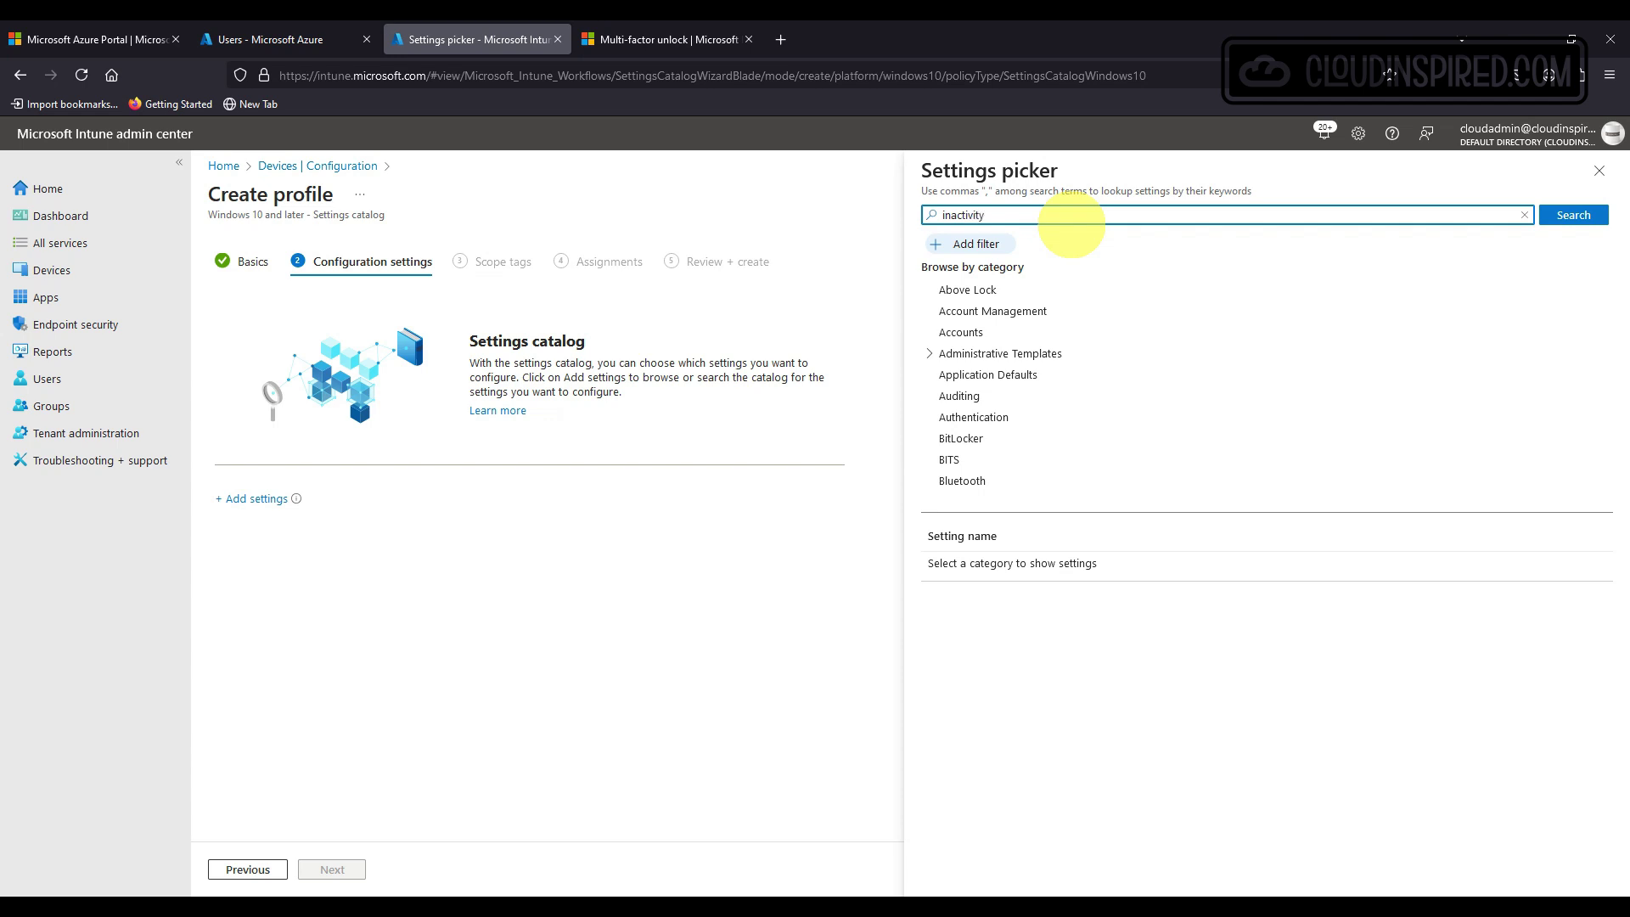
text(nactivity)
key(Return)
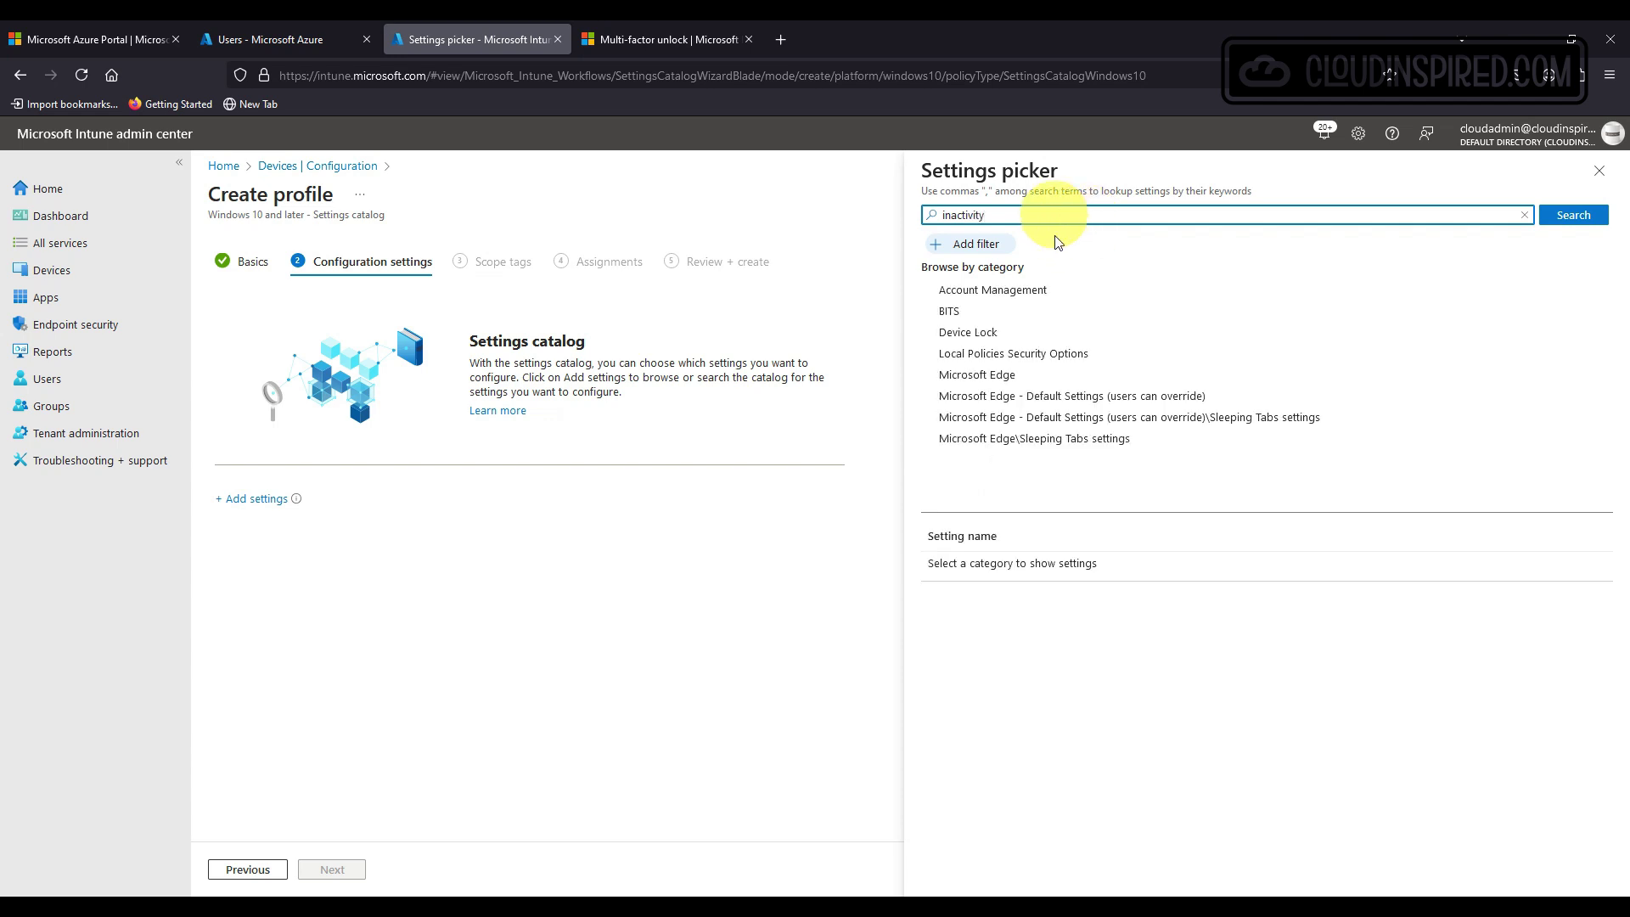
click(1037, 335)
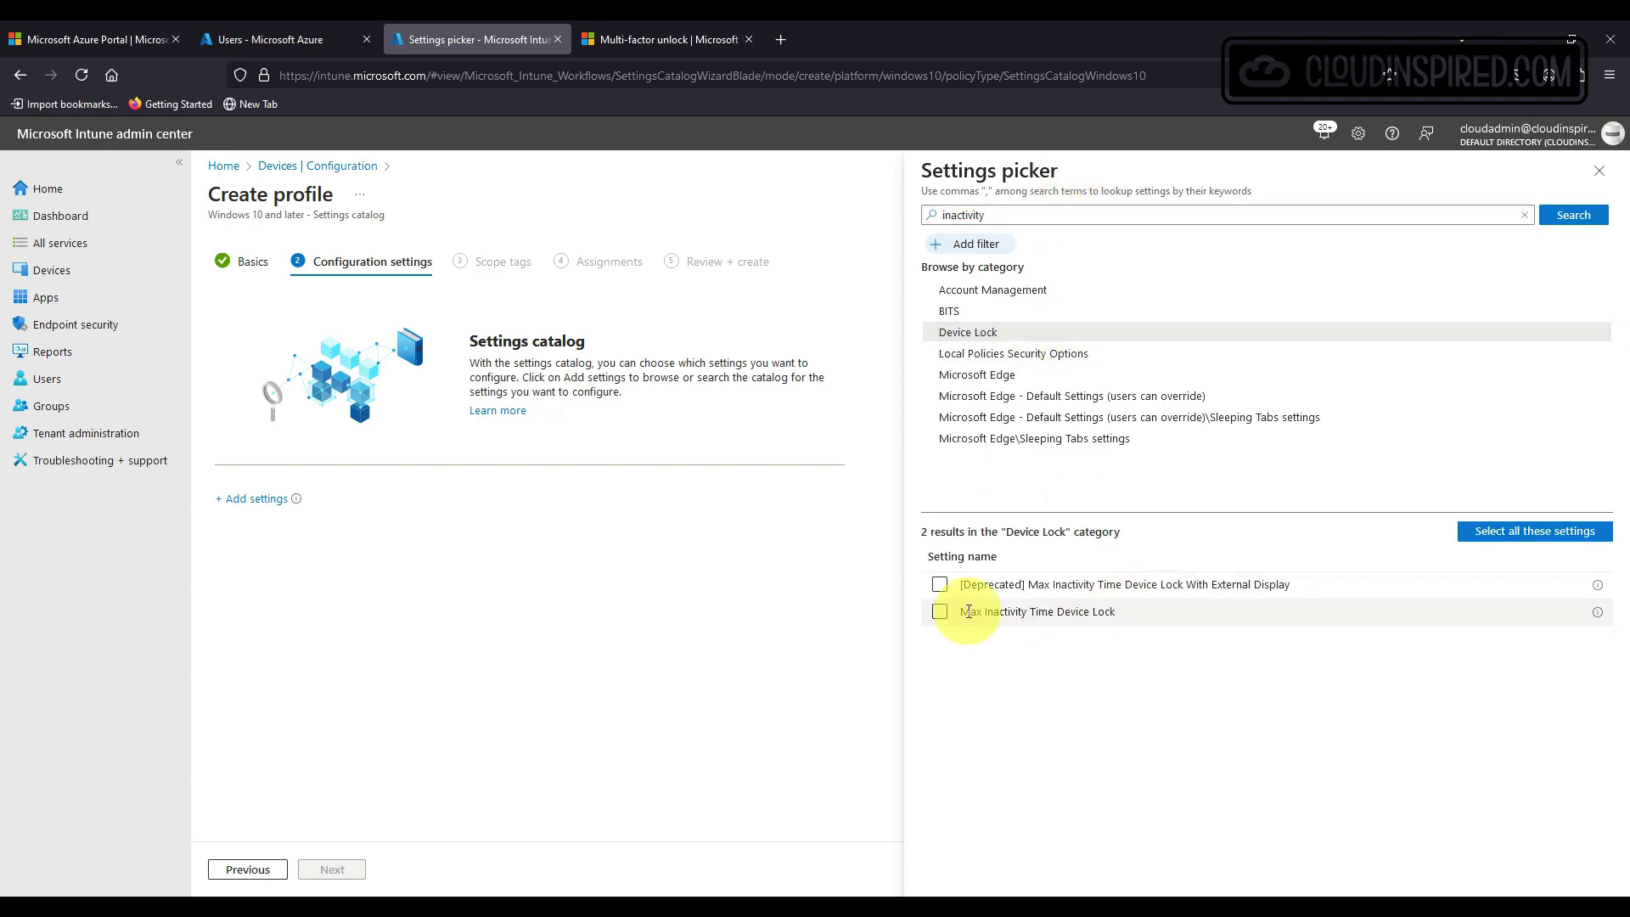
click(940, 612)
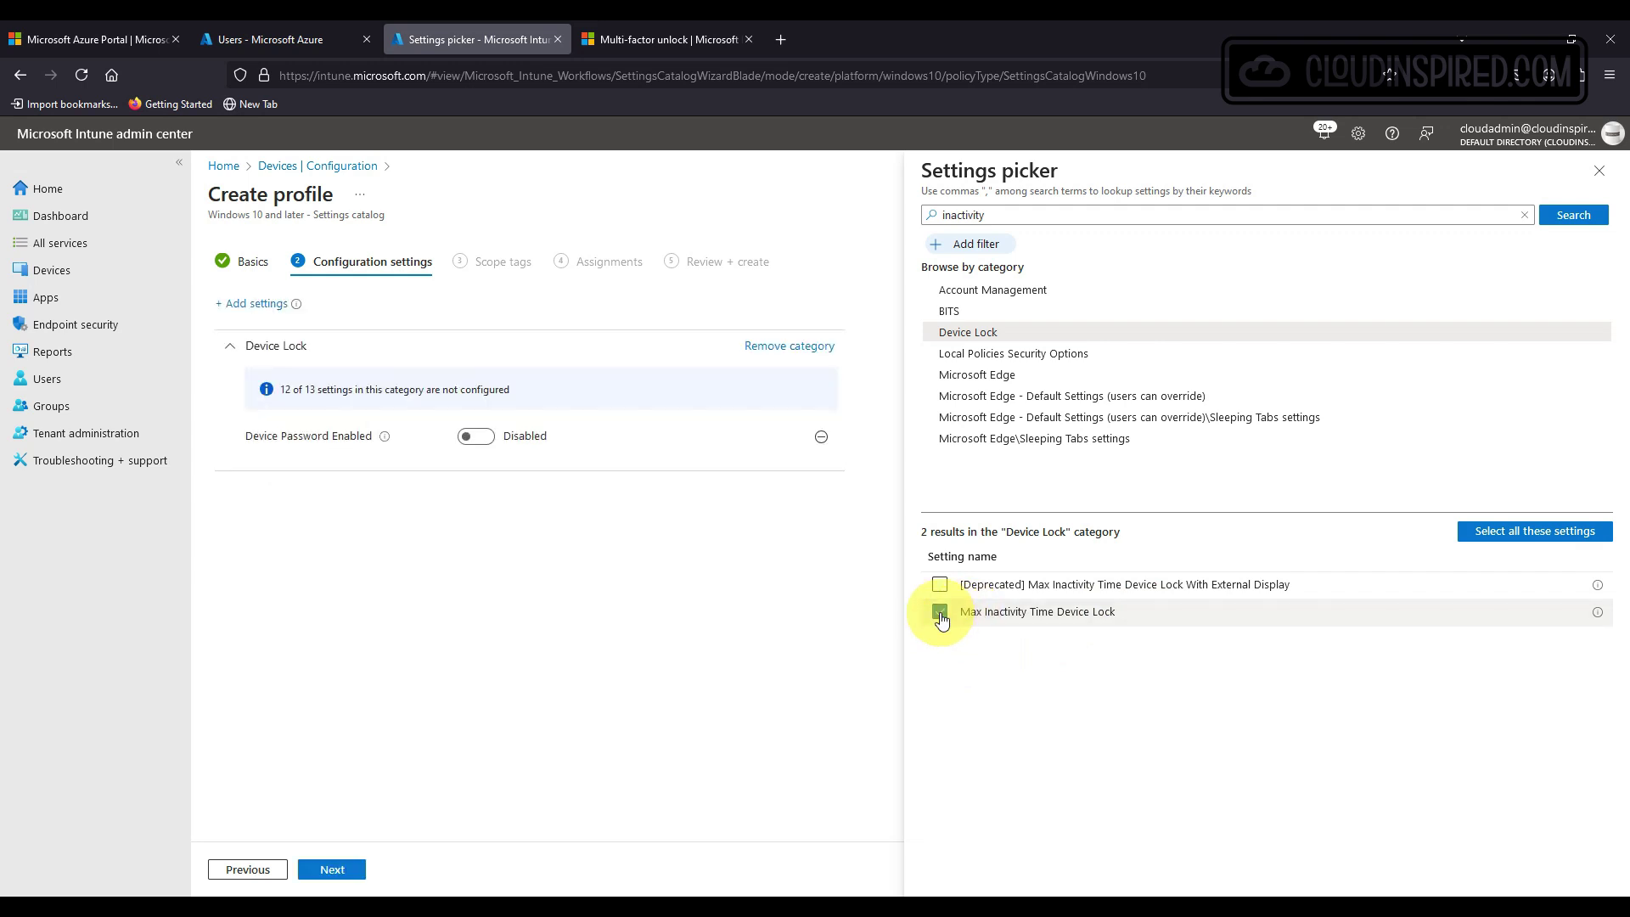
click(1599, 171)
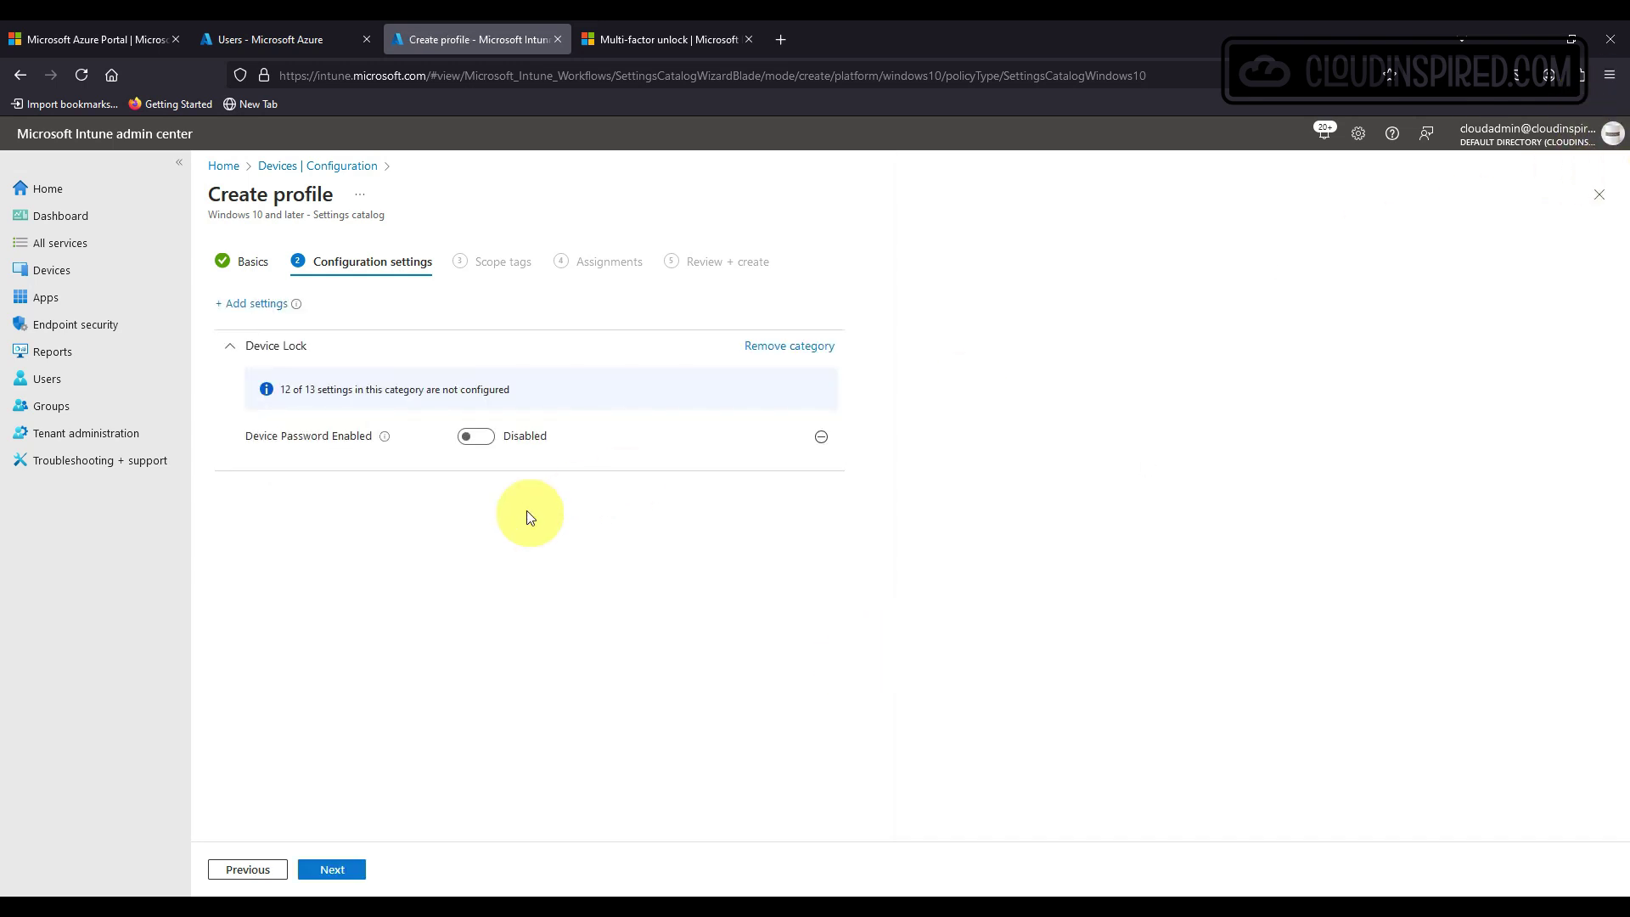
Enable Device Password and set Max Inactivity Time Device Lock to 5.
click(490, 438)
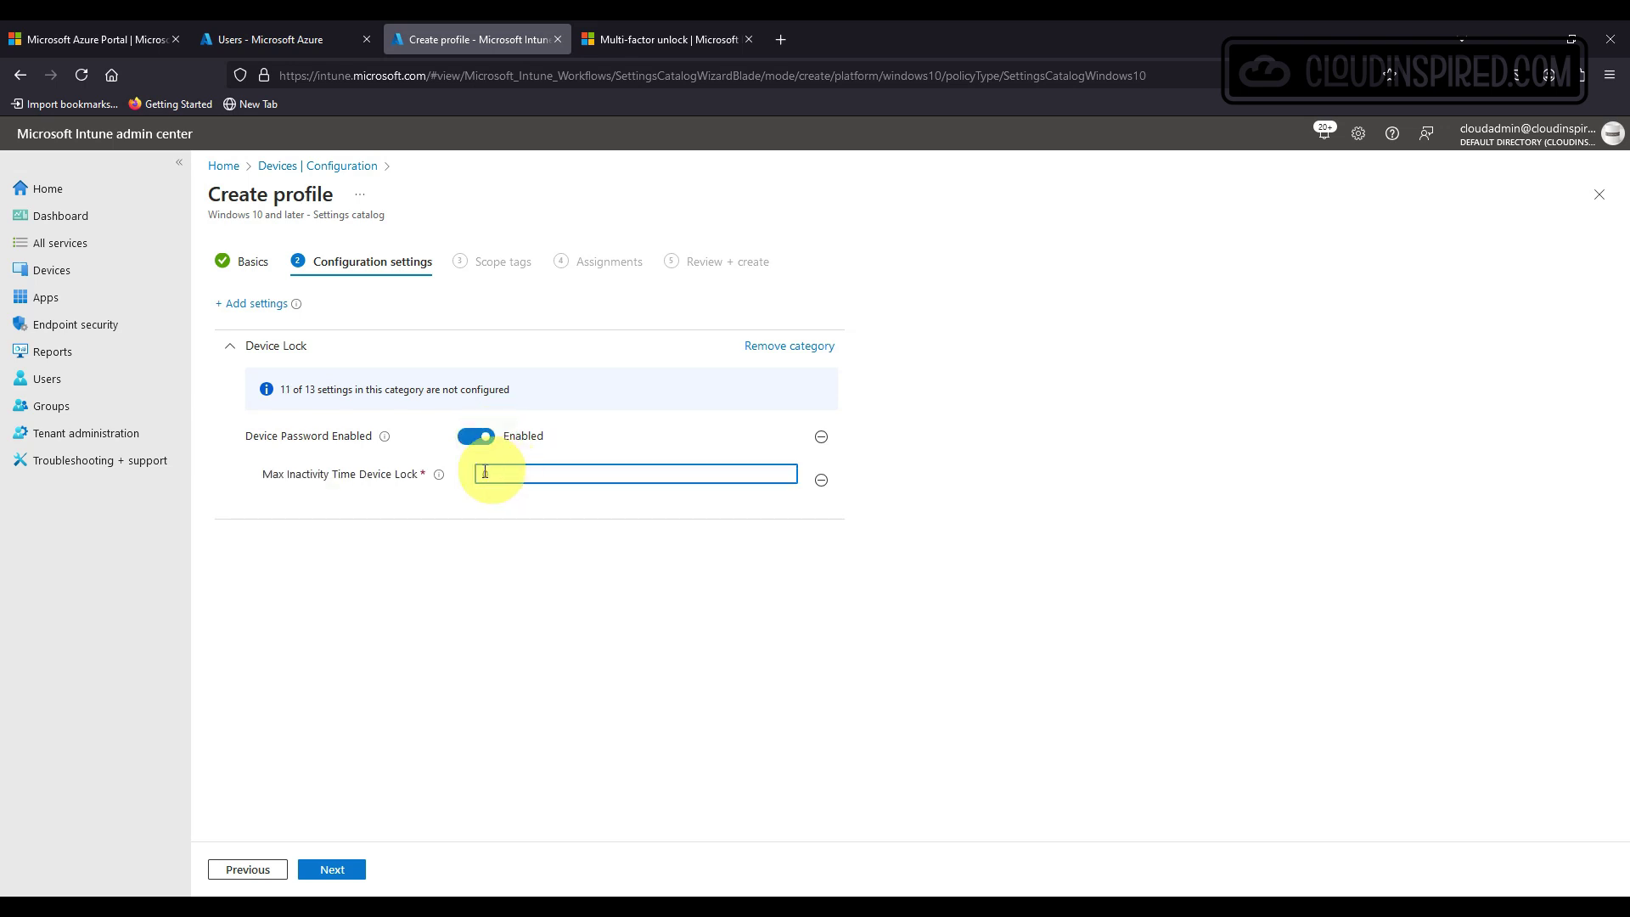
mouse_move(440, 477)
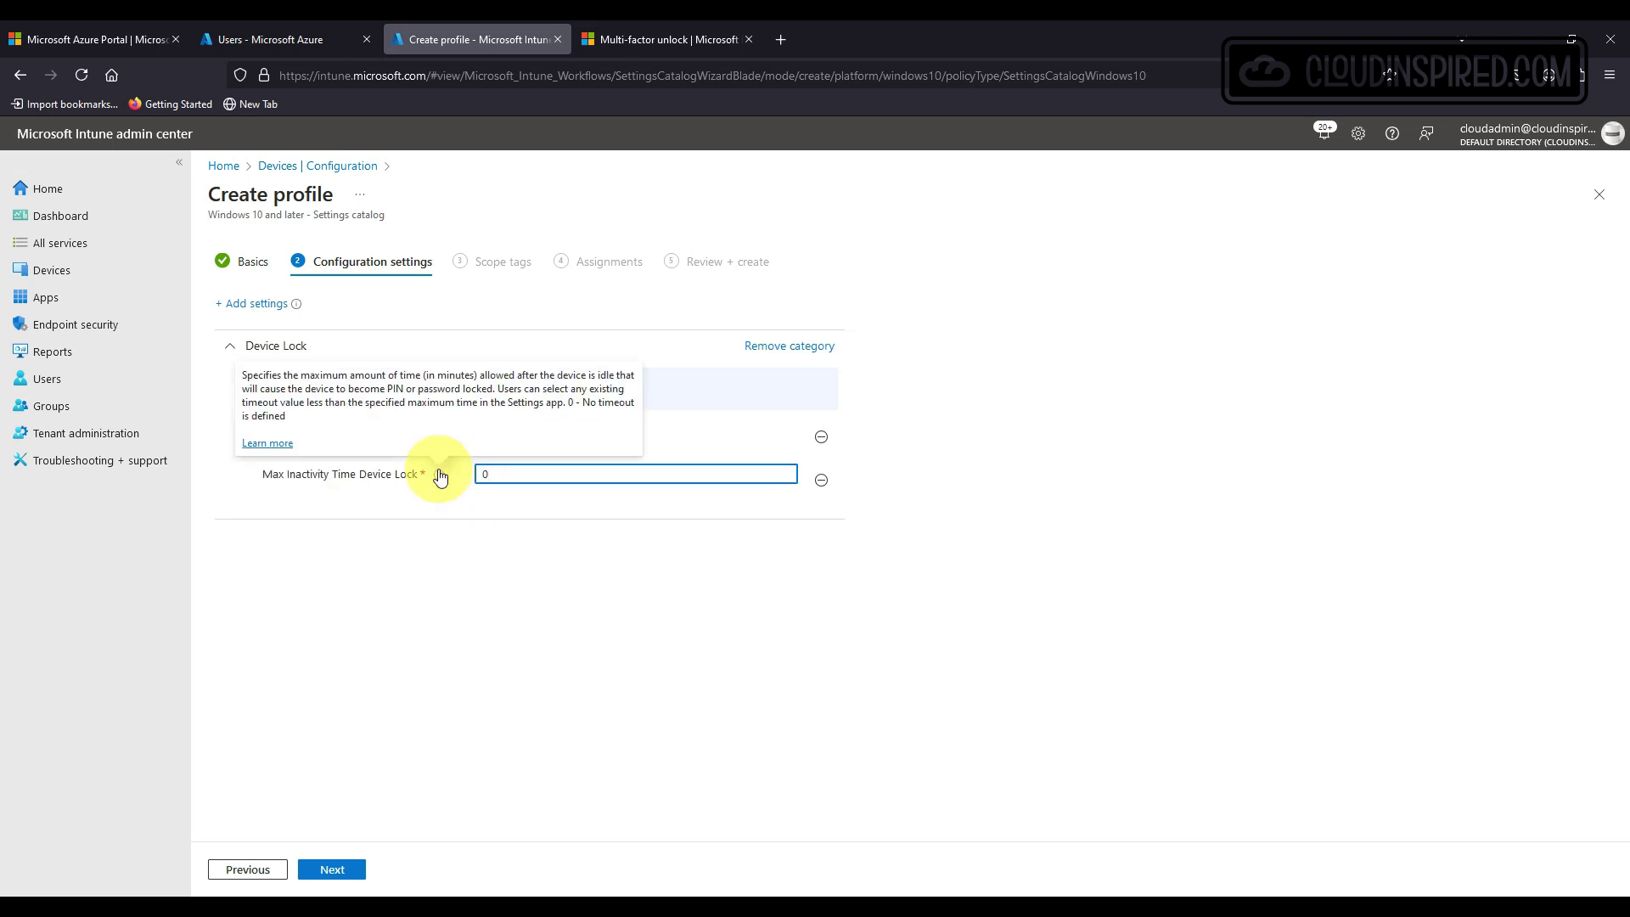
click(481, 474)
key(BackSpace)
text(5)
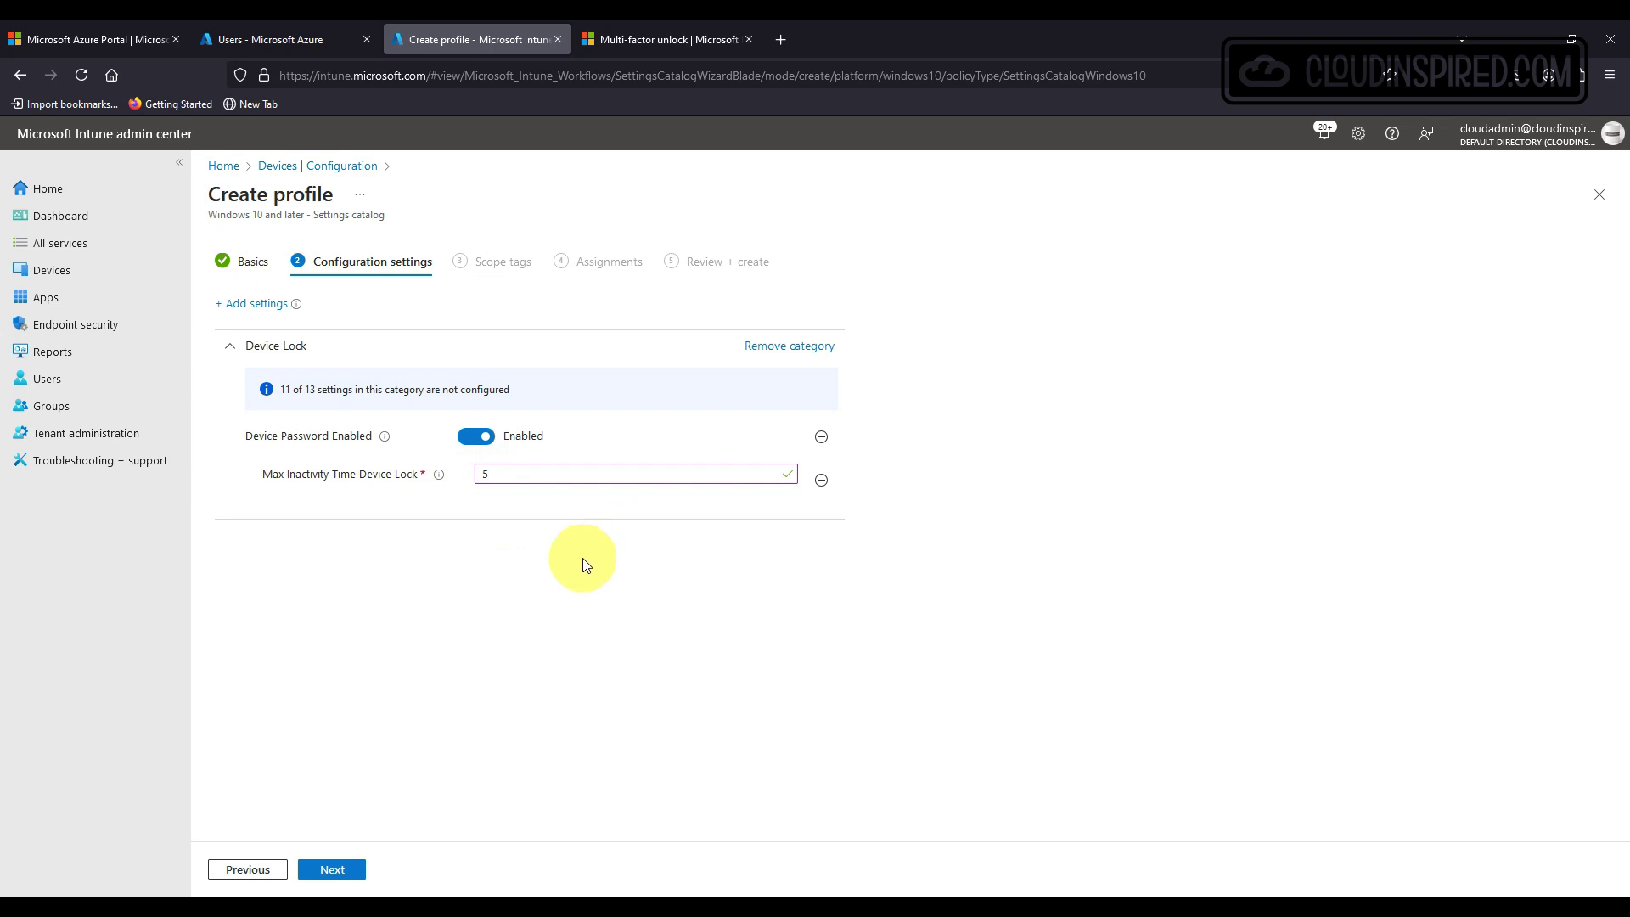
Assign the device lock profile to WHFB-USR-GRP and create it.
click(344, 867)
click(348, 872)
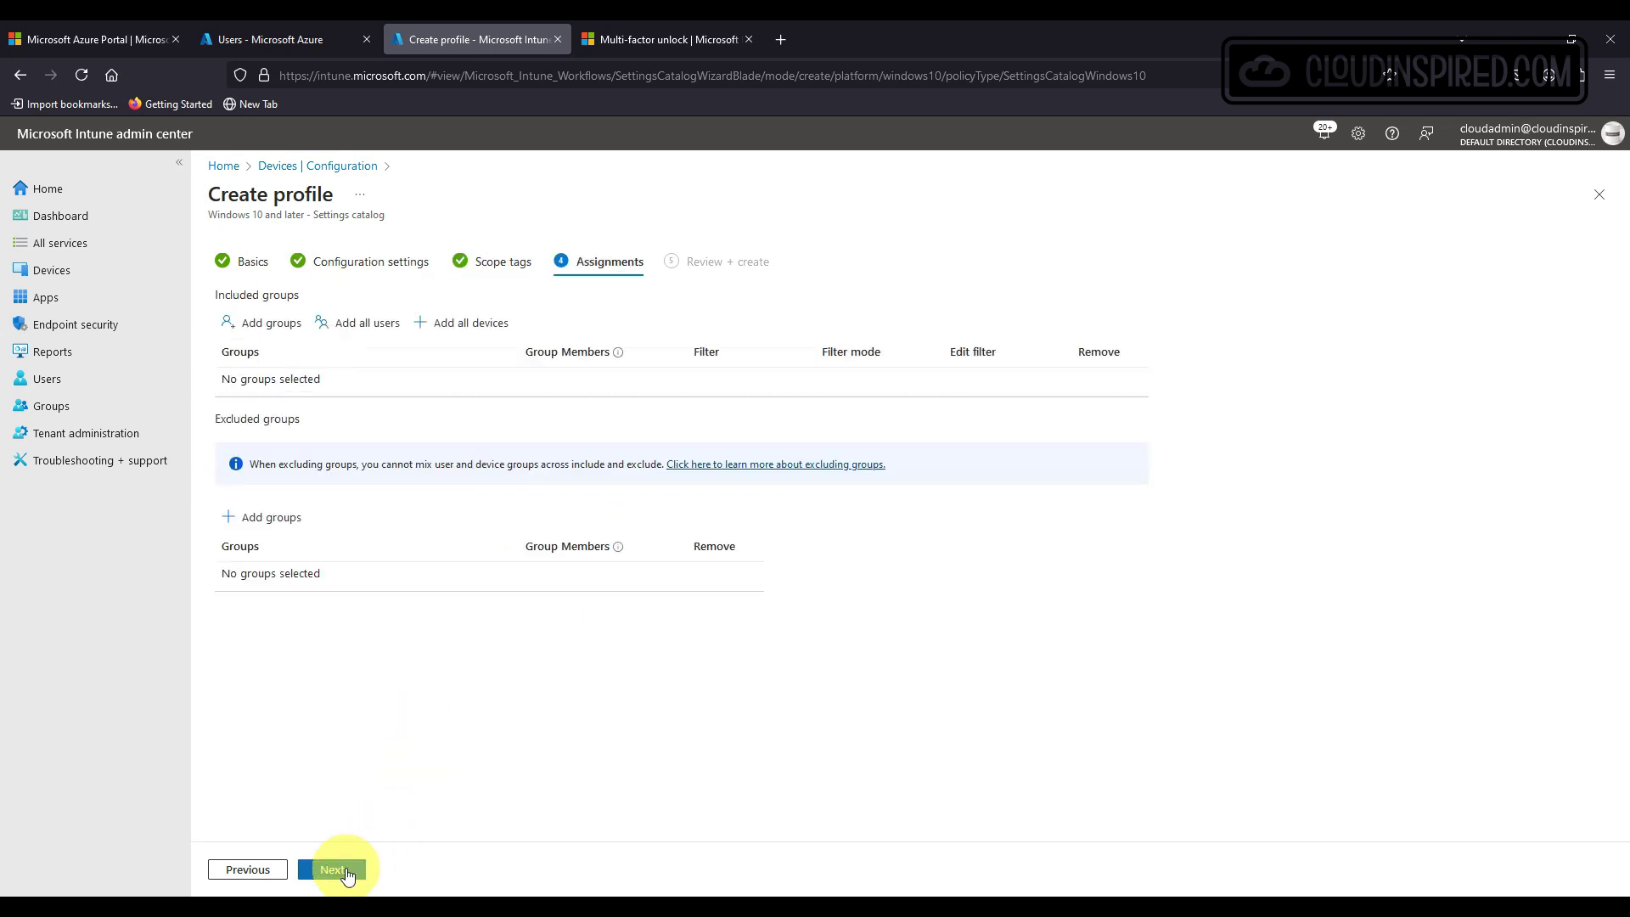
click(261, 323)
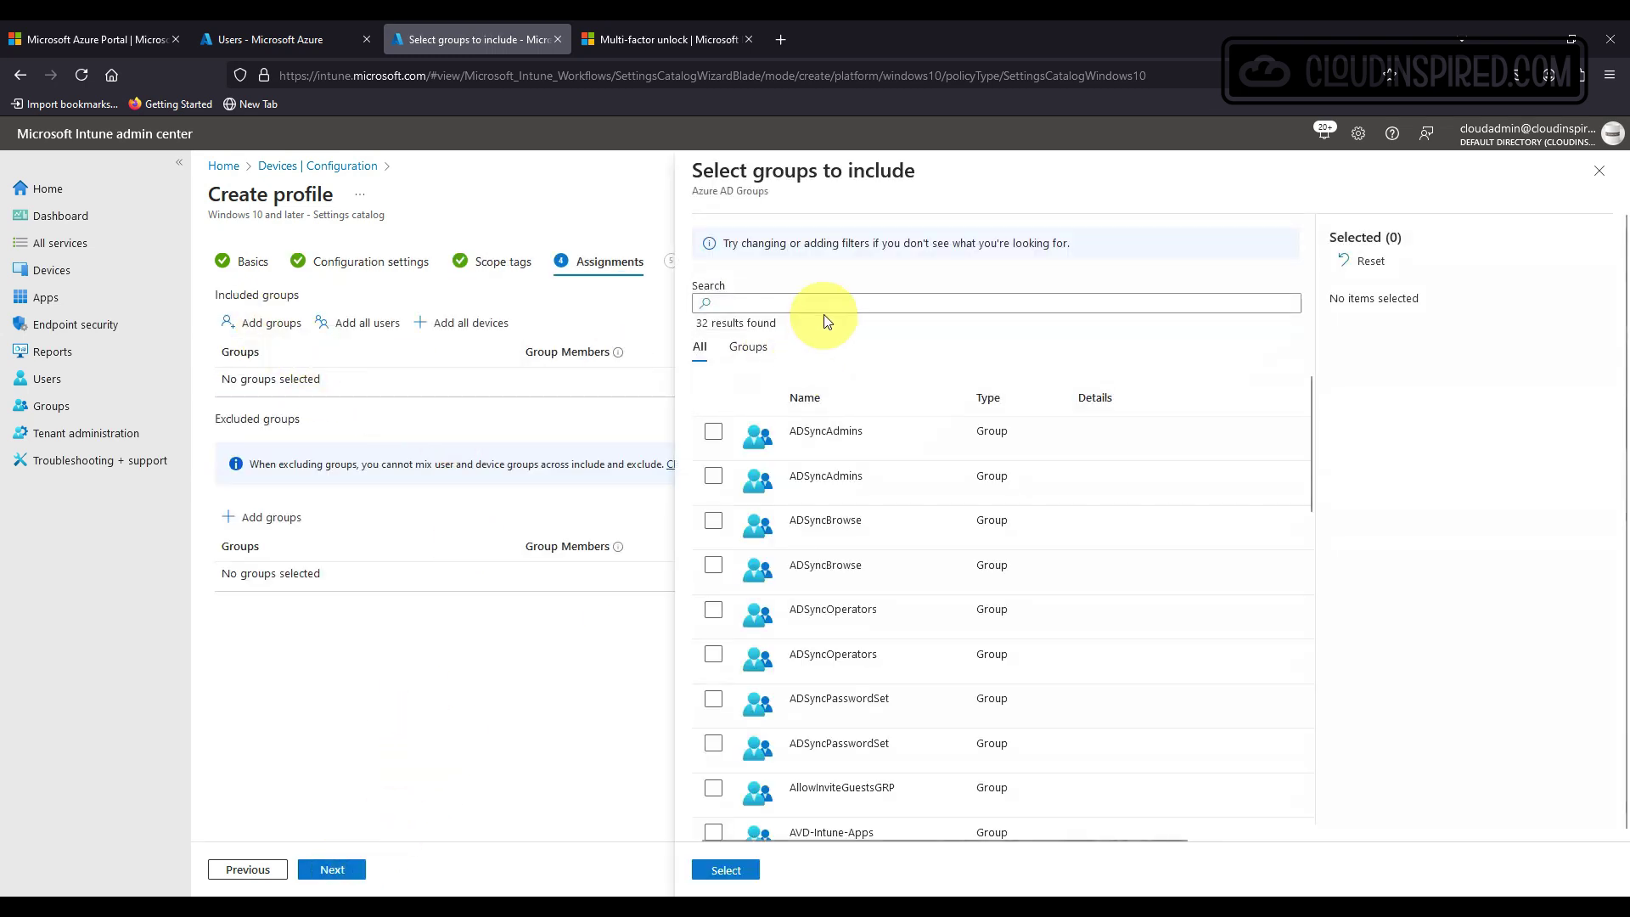
click(829, 304)
text(wh)
click(857, 441)
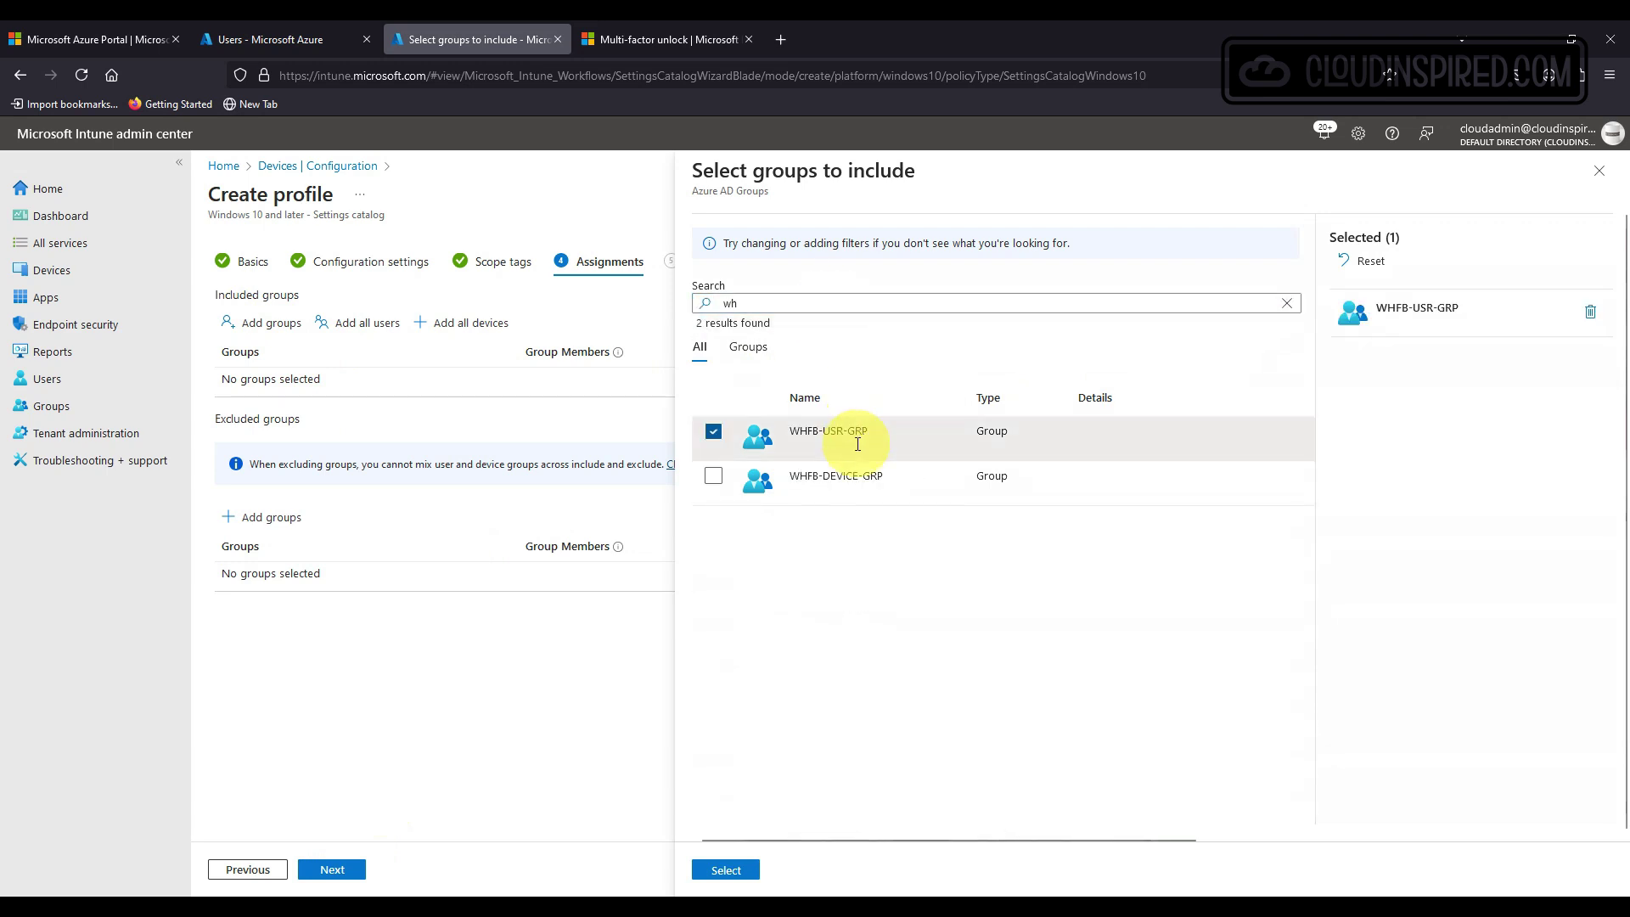
click(738, 869)
click(336, 867)
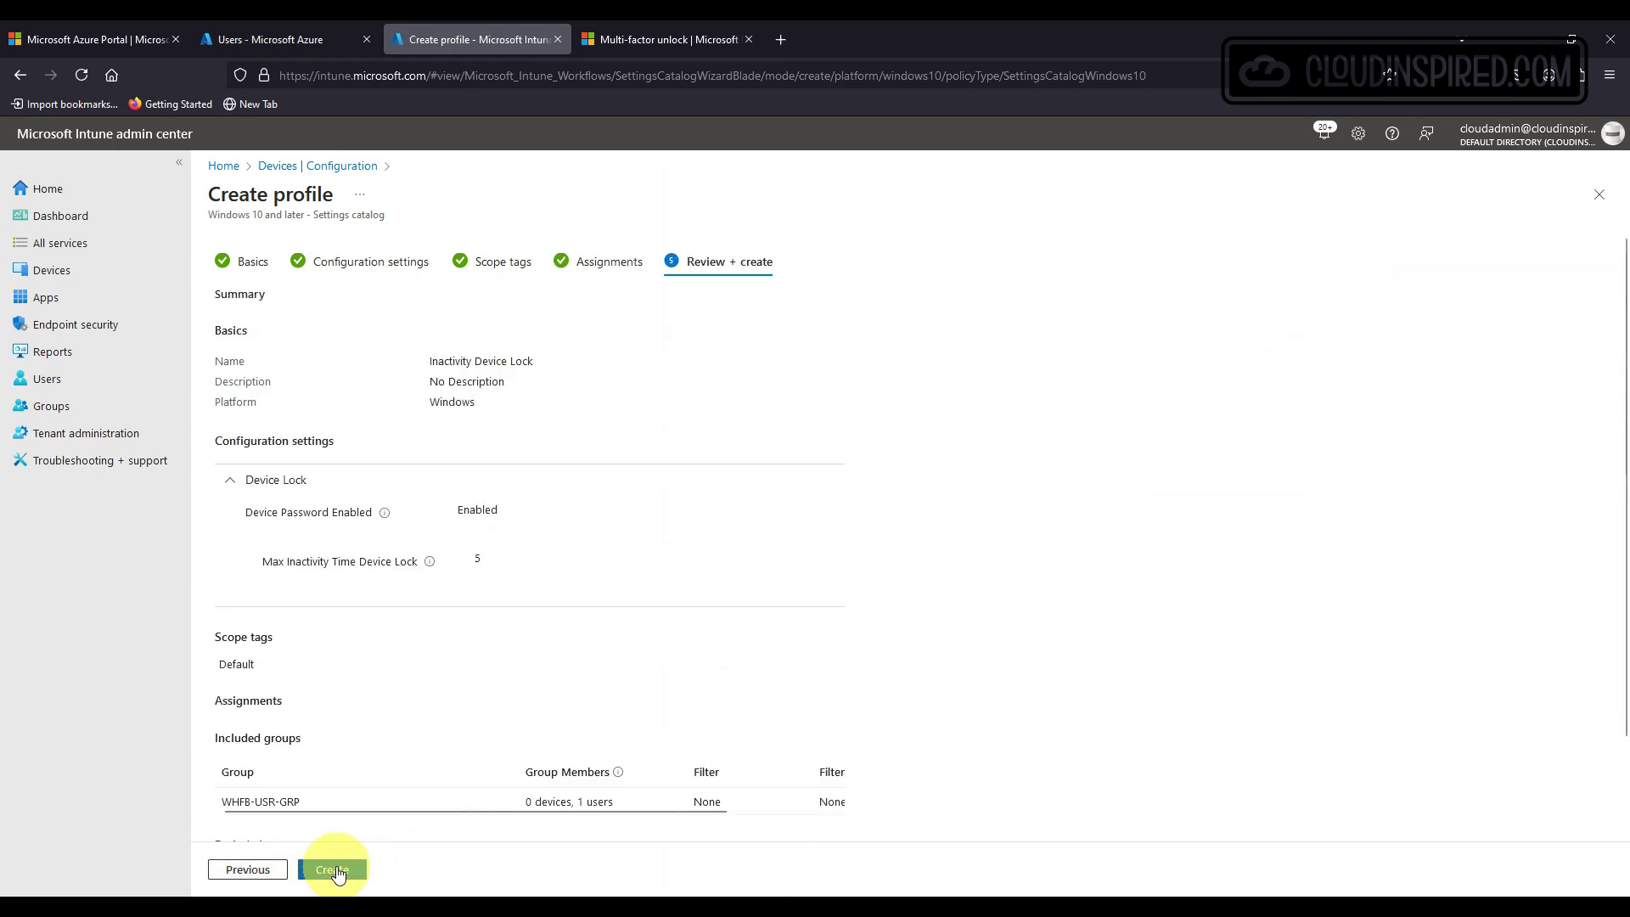
click(336, 869)
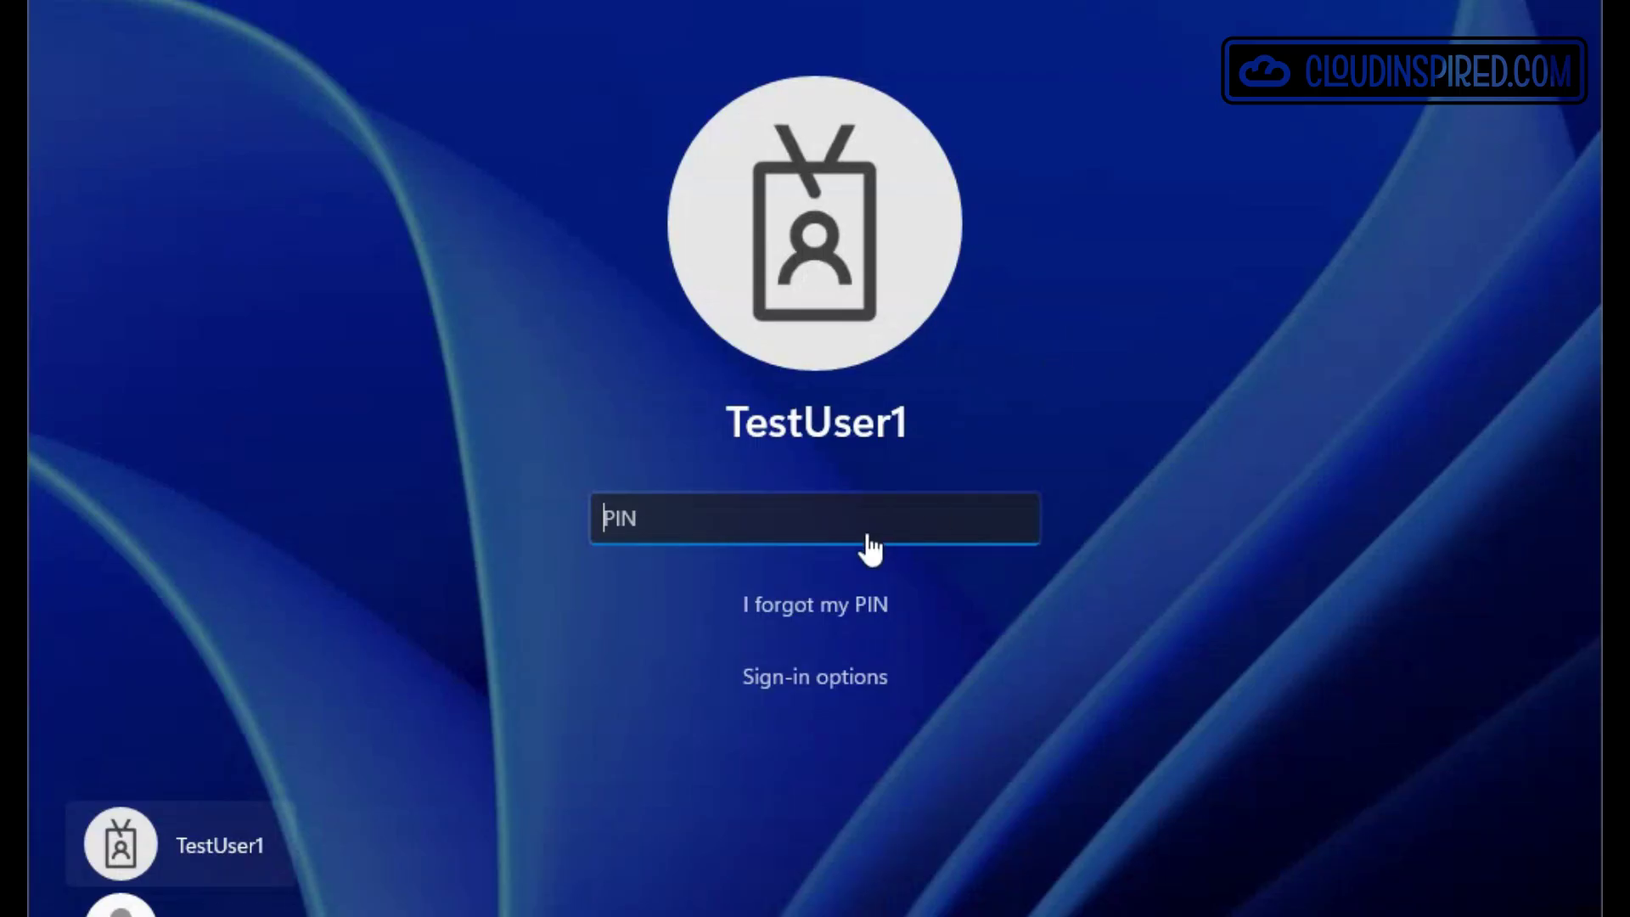
Enter the Windows Hello PIN and then the account password, then type the PIN again.
text(12345)
key(Return)
text(P@ssw0rd123)
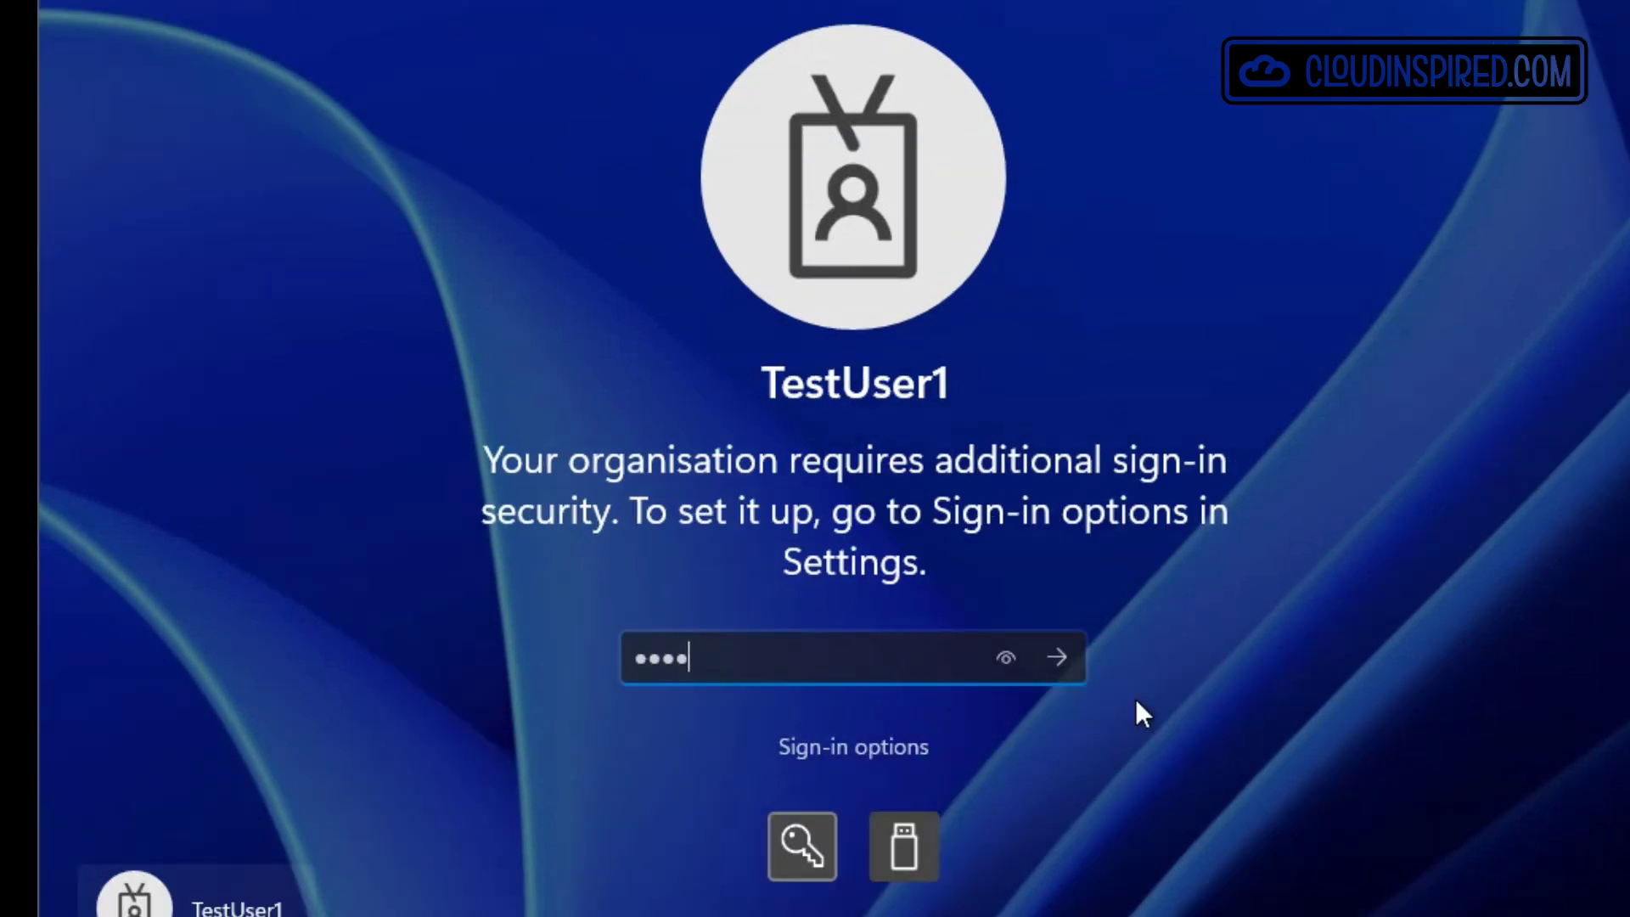
key(Return)
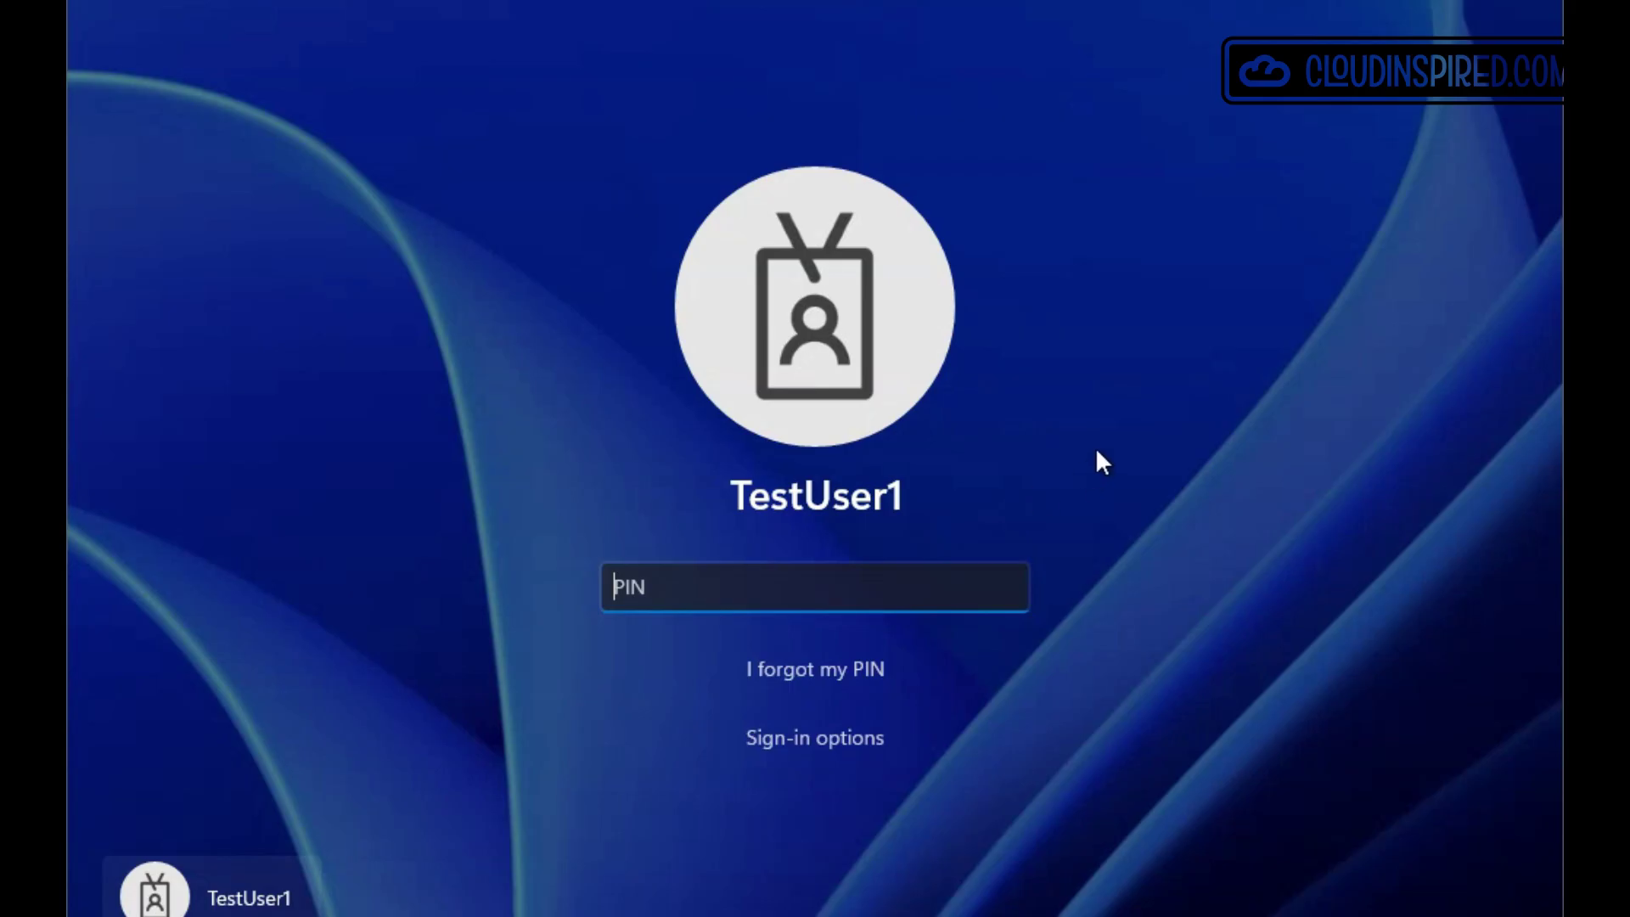
text(12345)
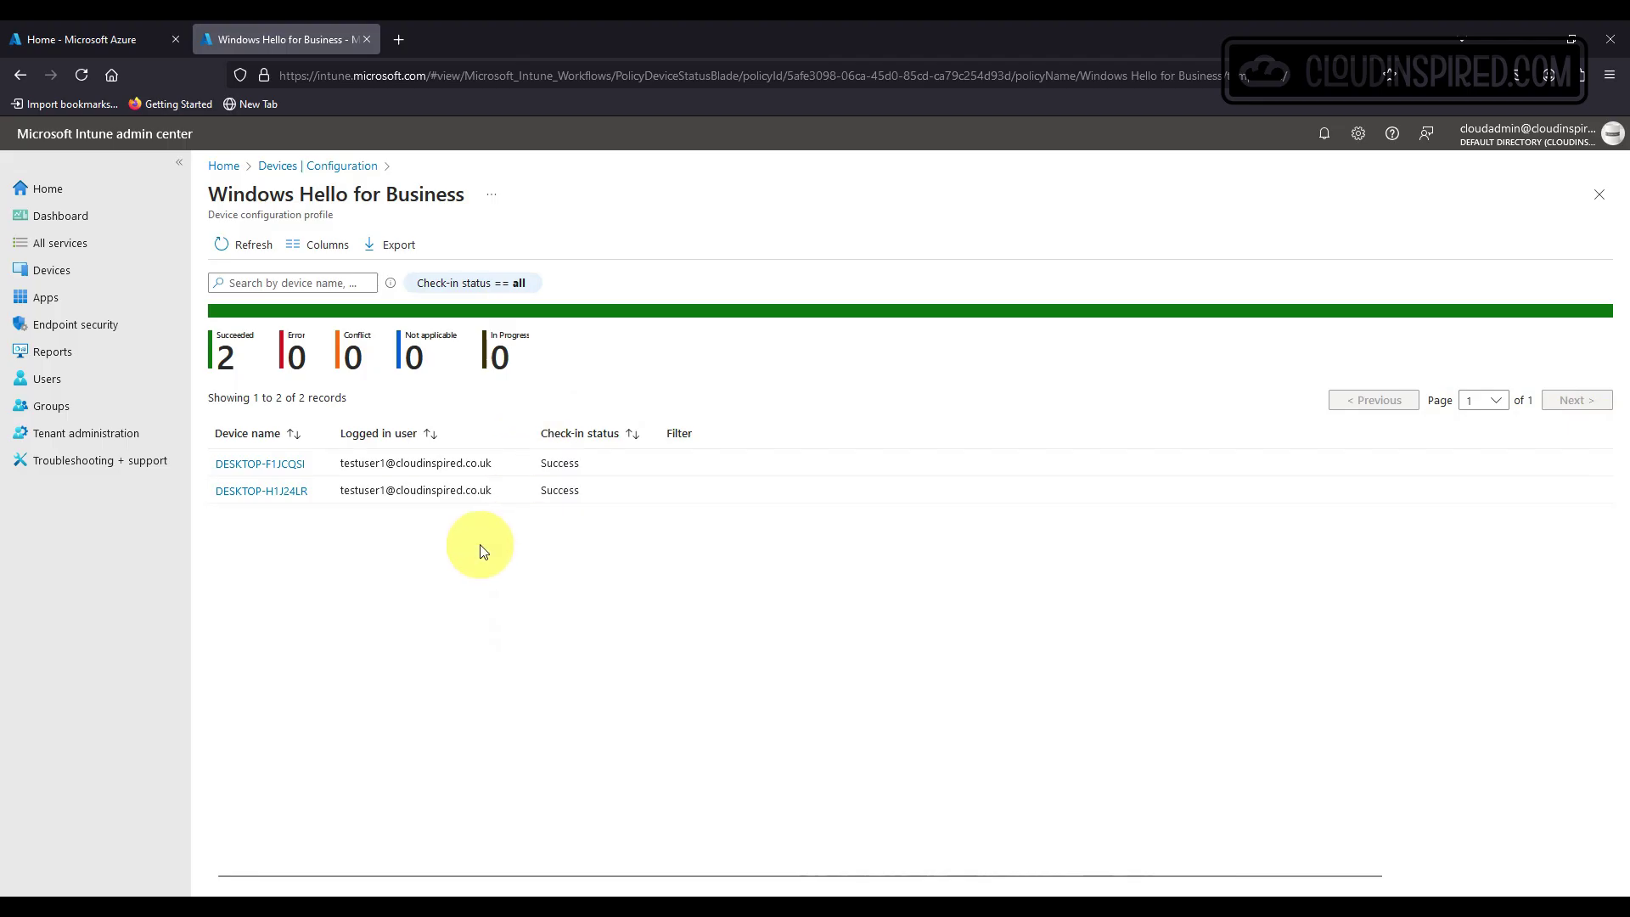
Open DESKTOP-F1JCQSI's Windows Hello for Business policy settings from the device status list.
click(289, 465)
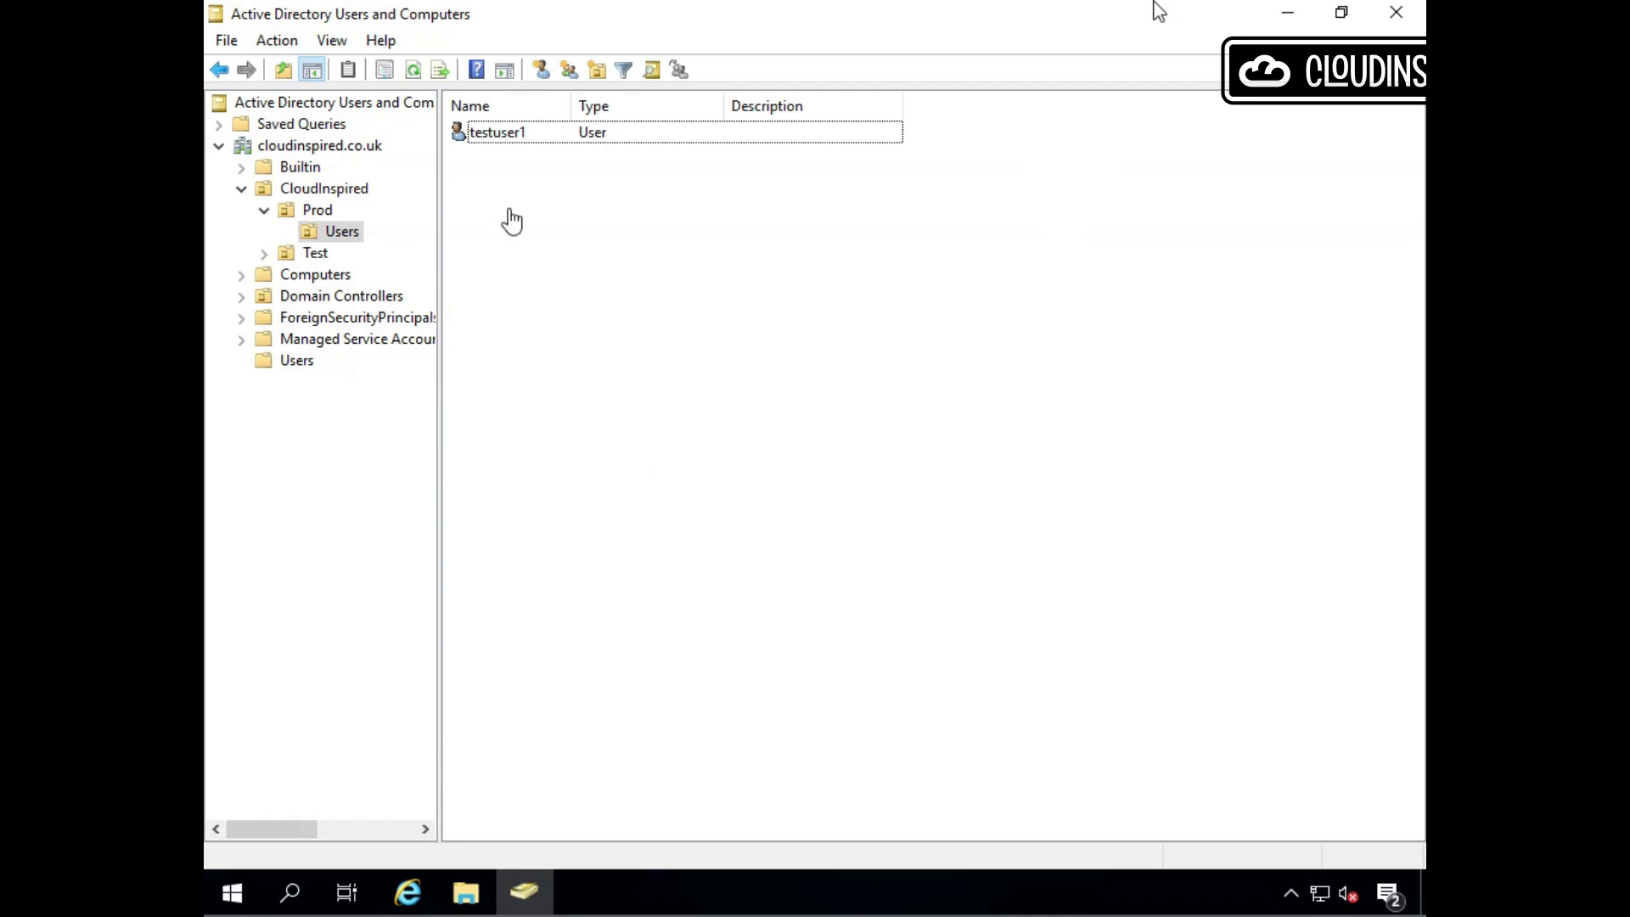
Open the test user's Properties and view its Address and Account tabs.
click(506, 136)
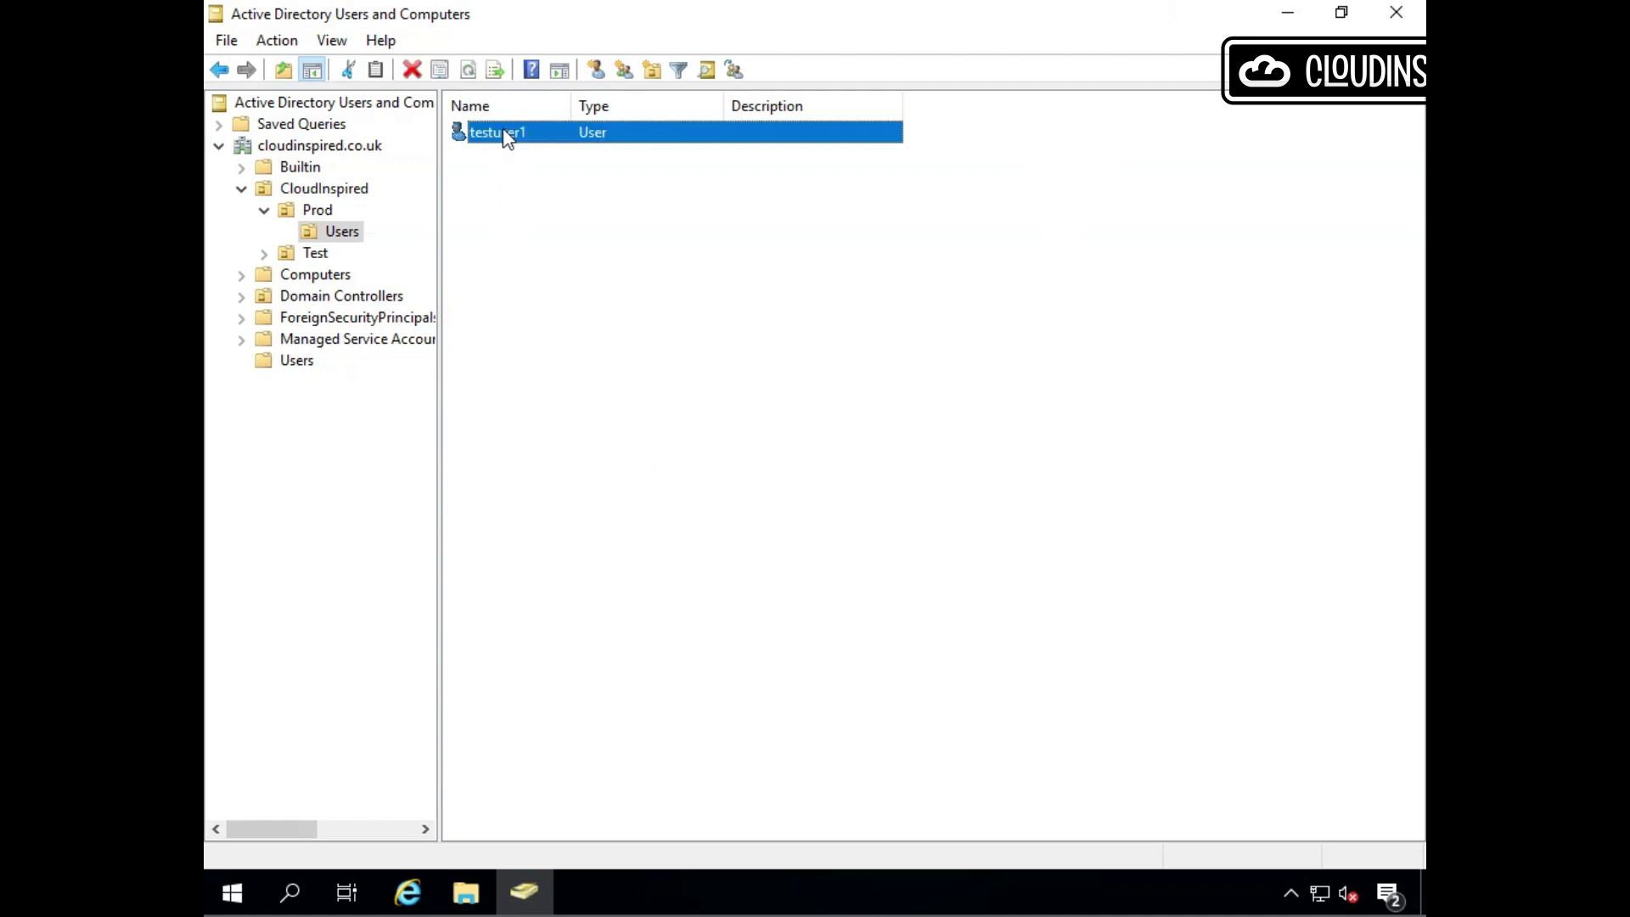
double_click(507, 136)
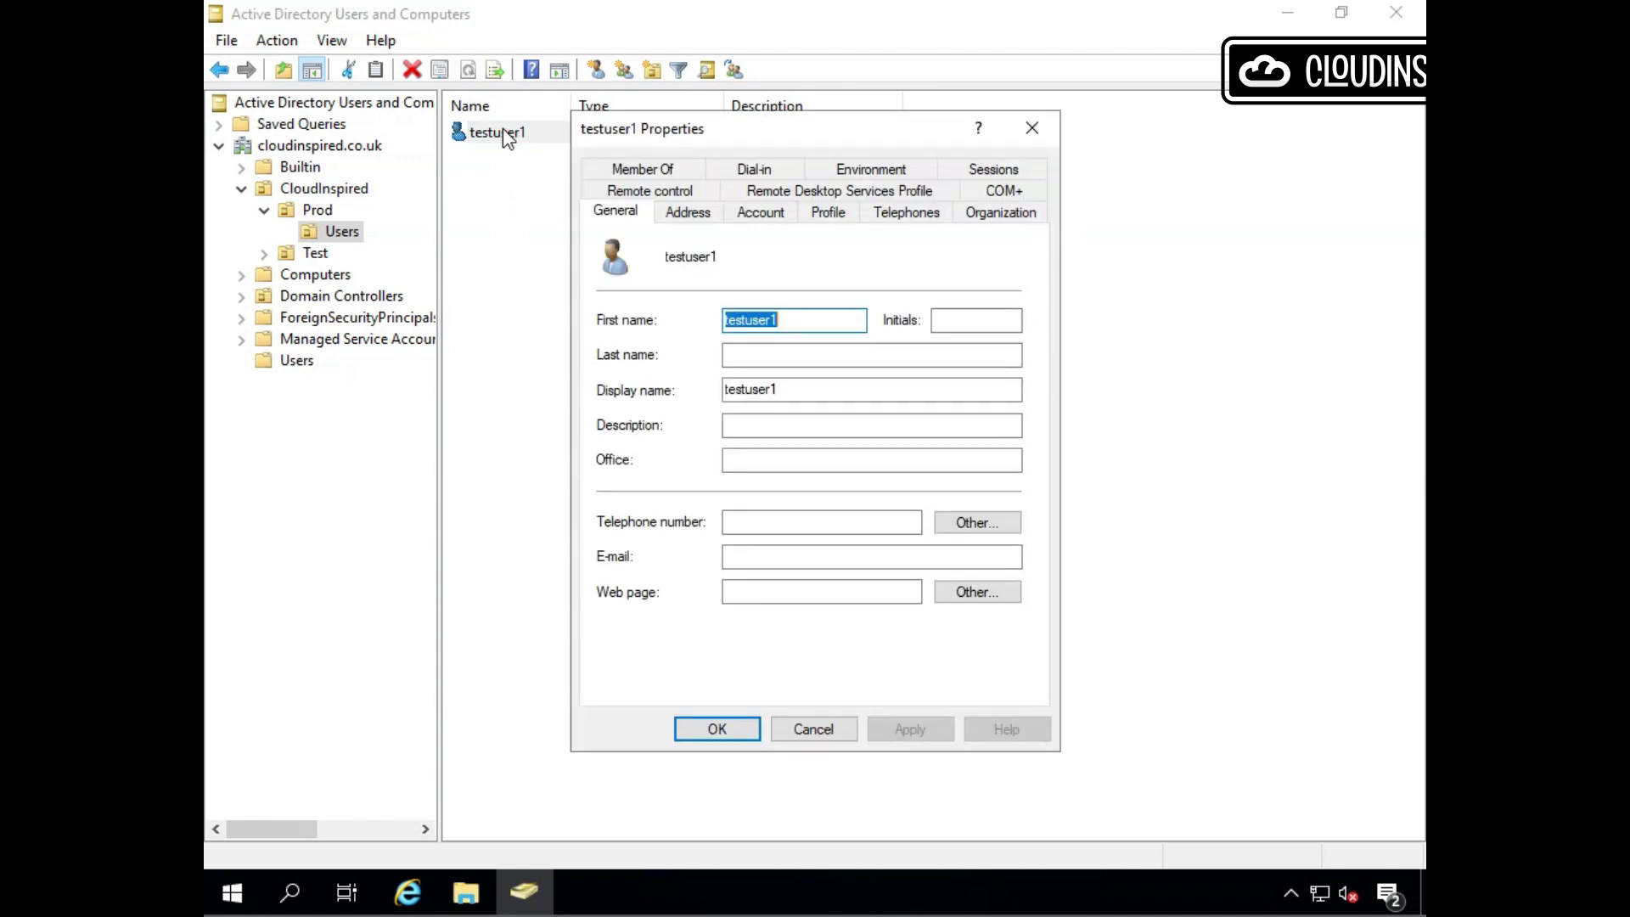
click(712, 219)
click(760, 219)
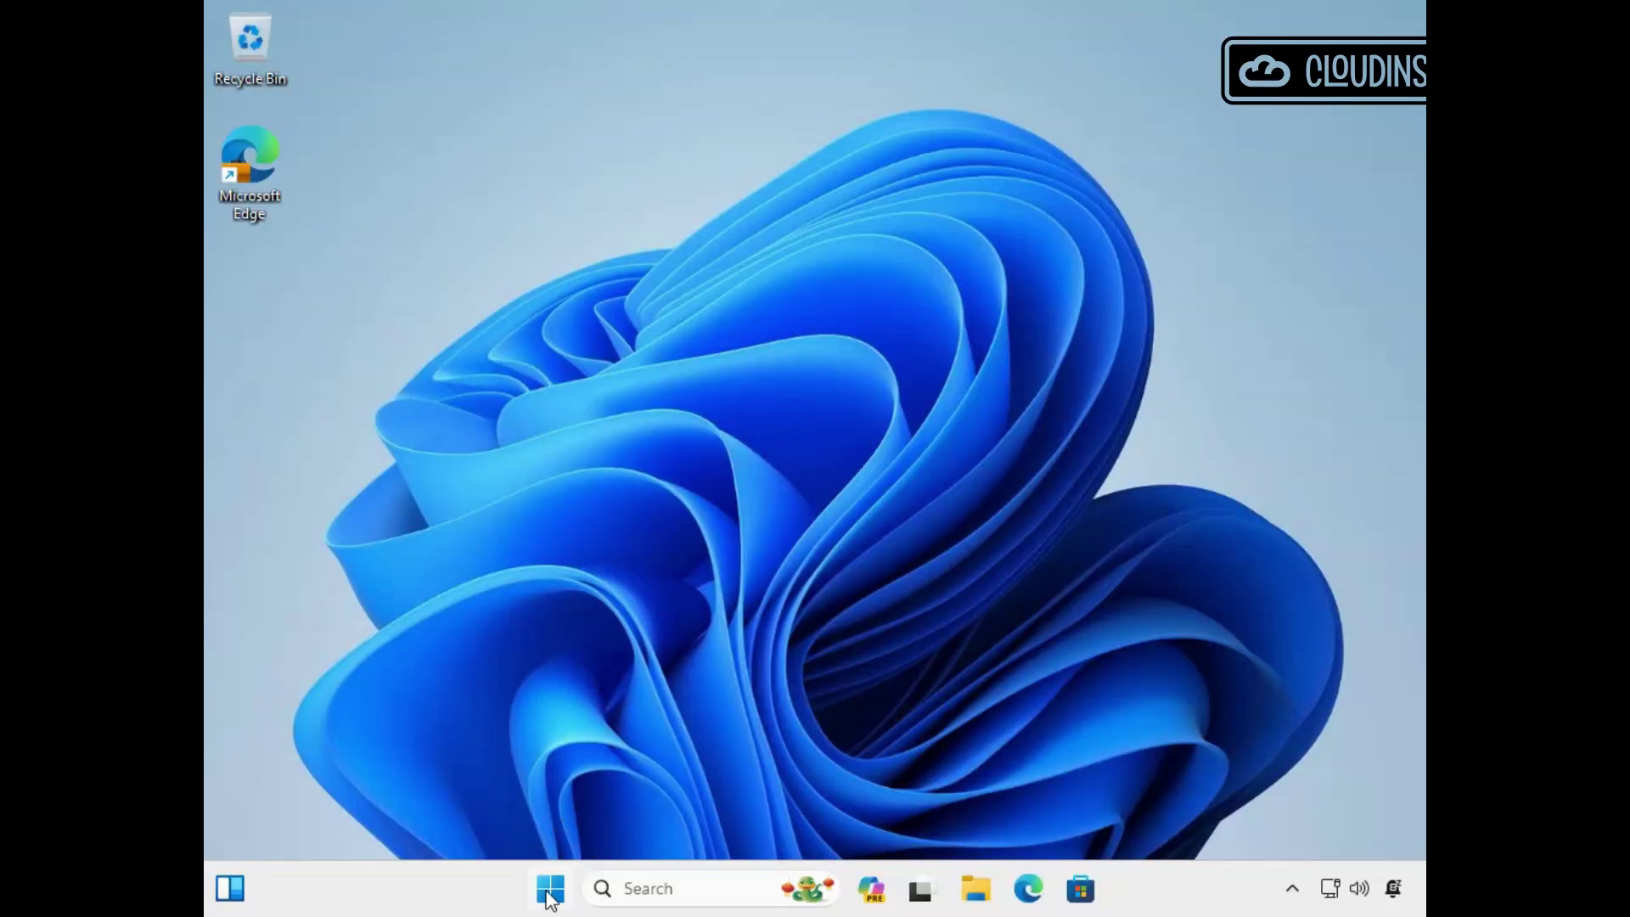
Try opening the \\win-dc01 share from the Run dialog.
right_click(550, 900)
click(564, 755)
click(404, 732)
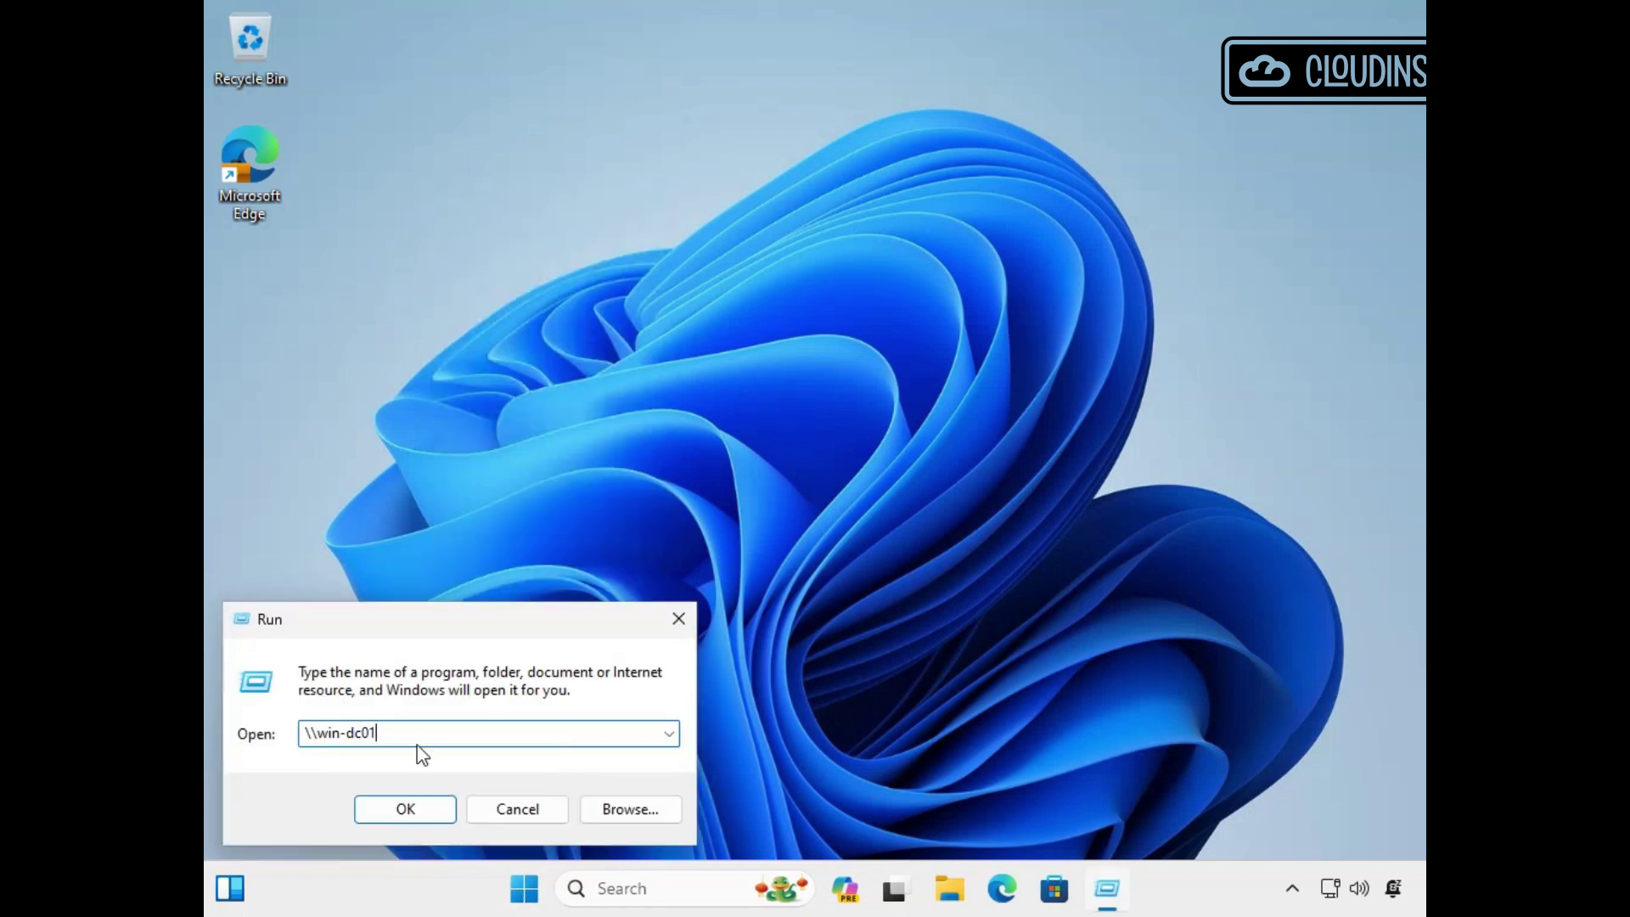
click(403, 808)
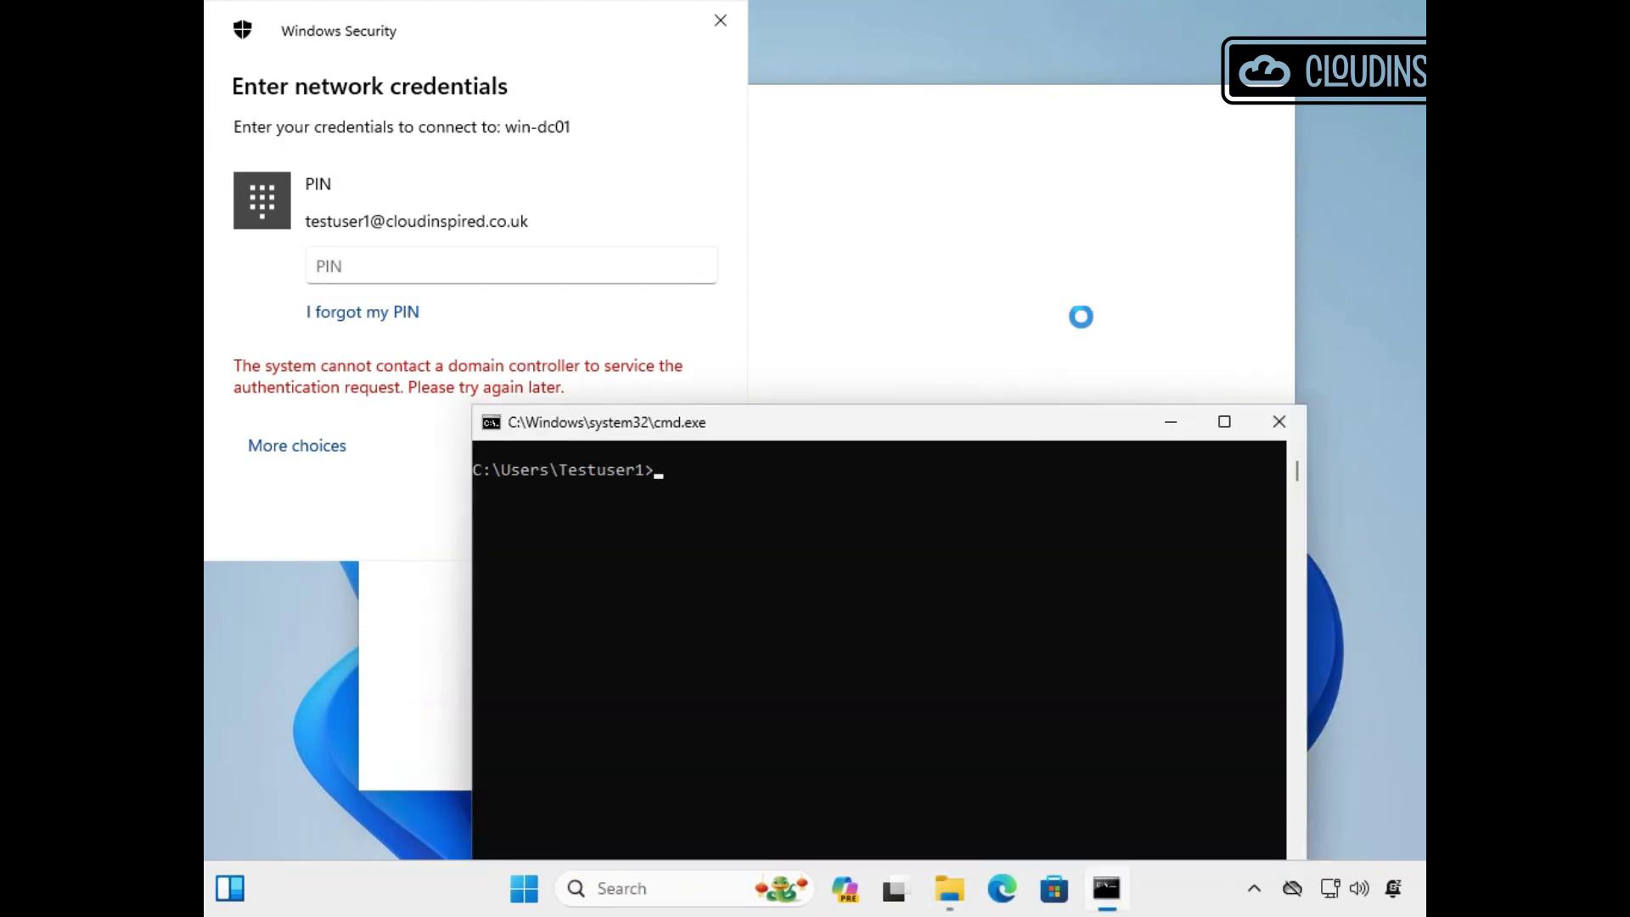
Run whoami and klist in cmd to confirm no Kerberos tickets, then minimise it.
text(whoami)
key(Return)
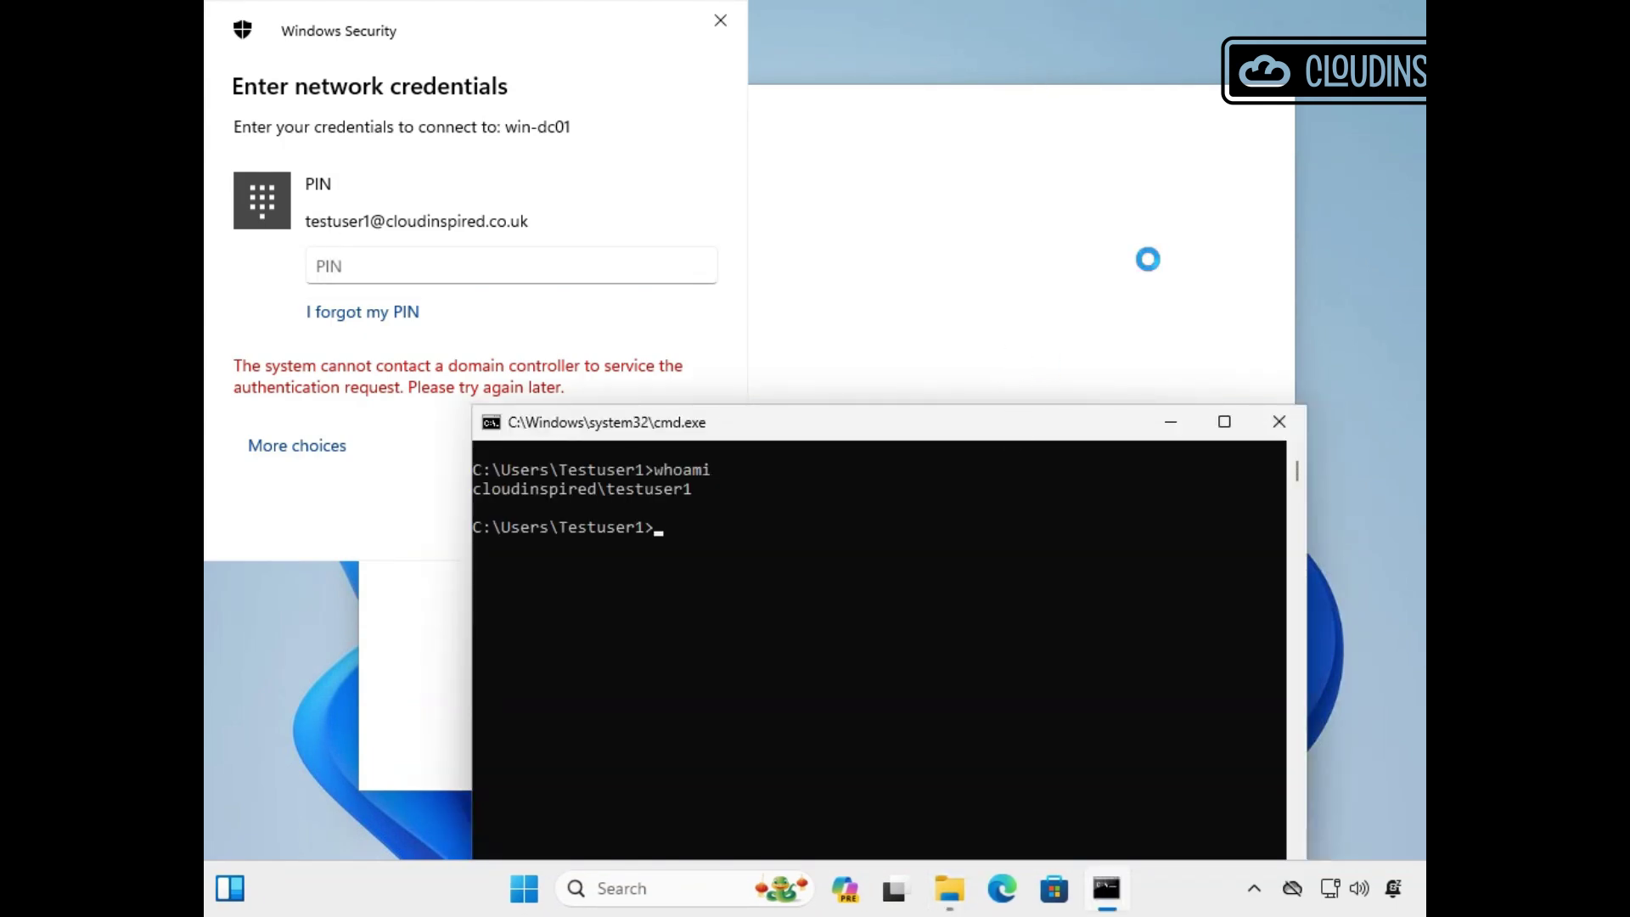
text(klist)
key(Return)
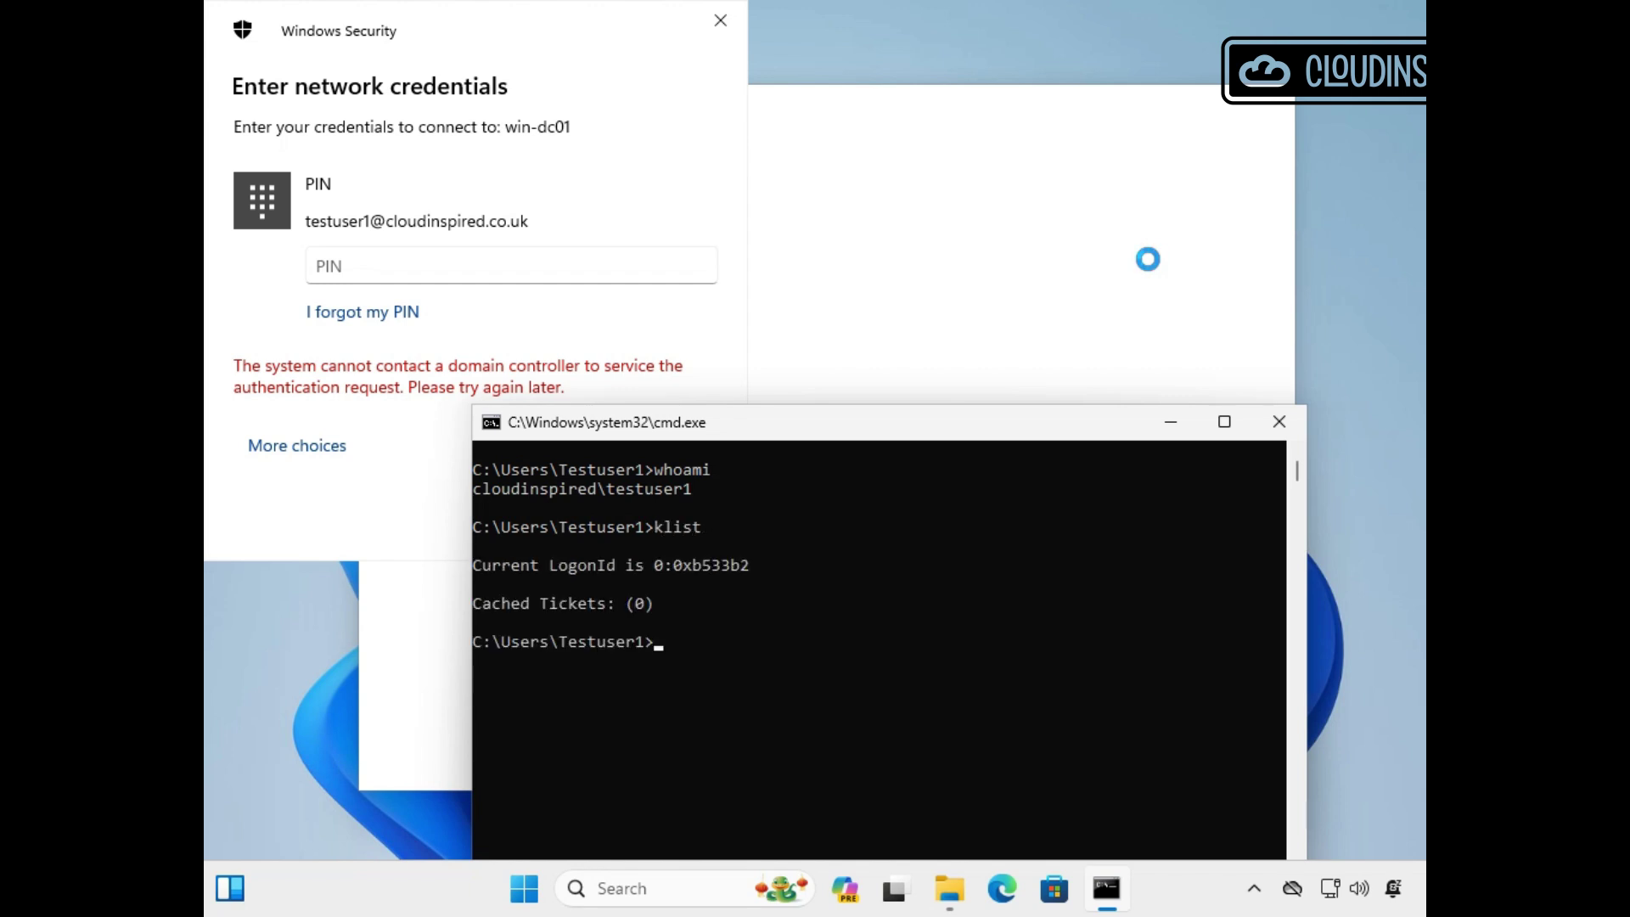
click(1014, 81)
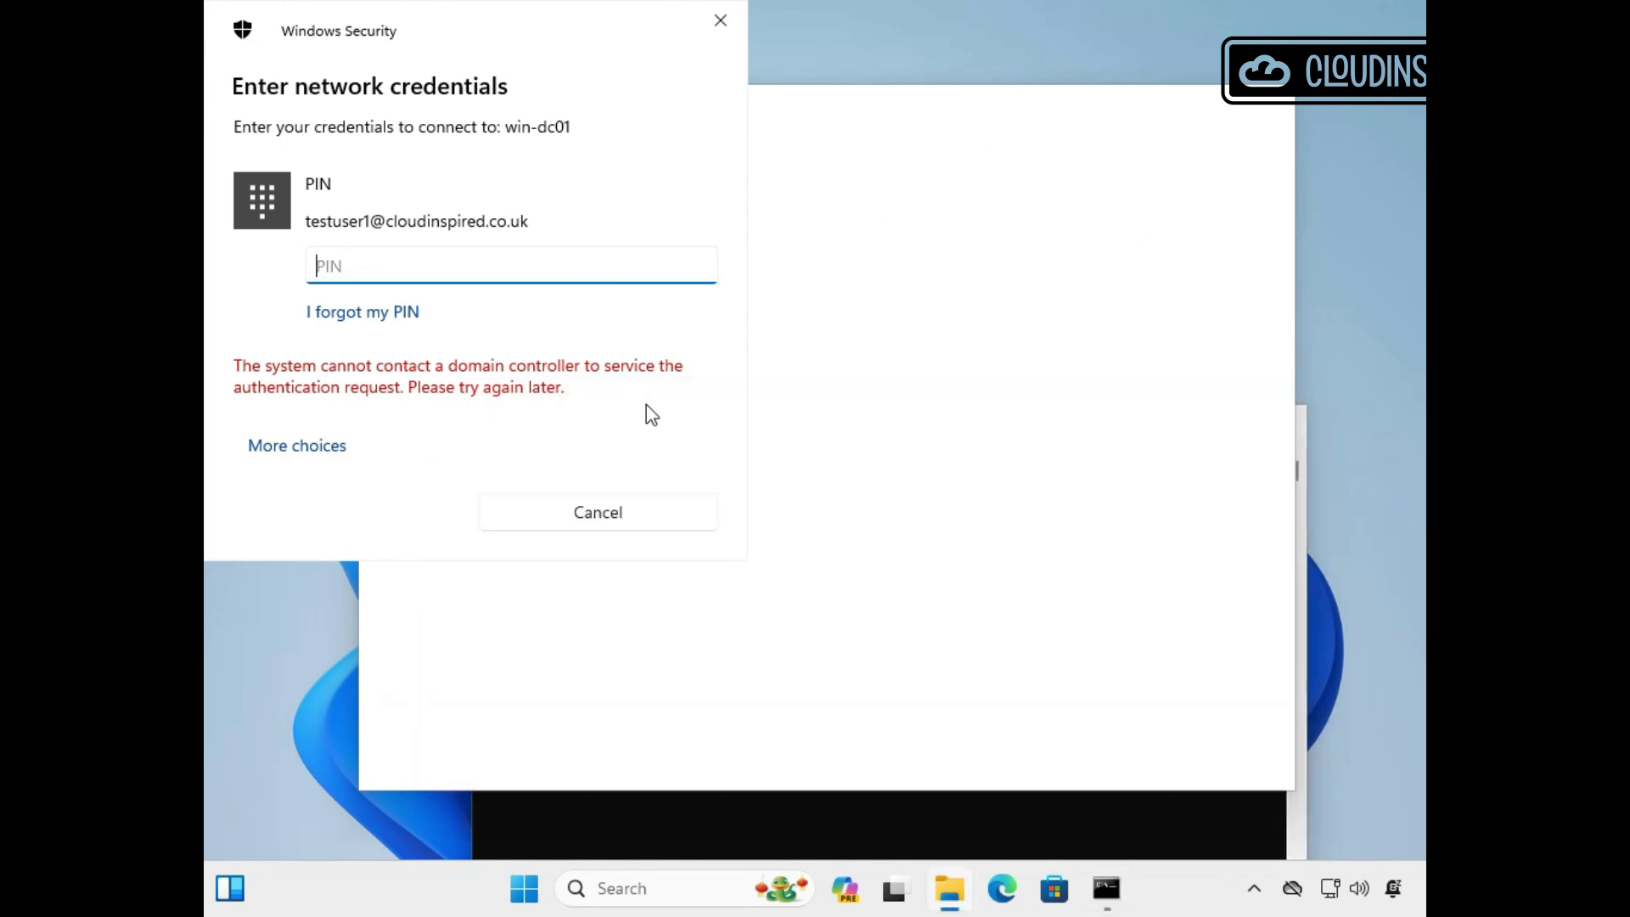
click(782, 828)
click(1172, 424)
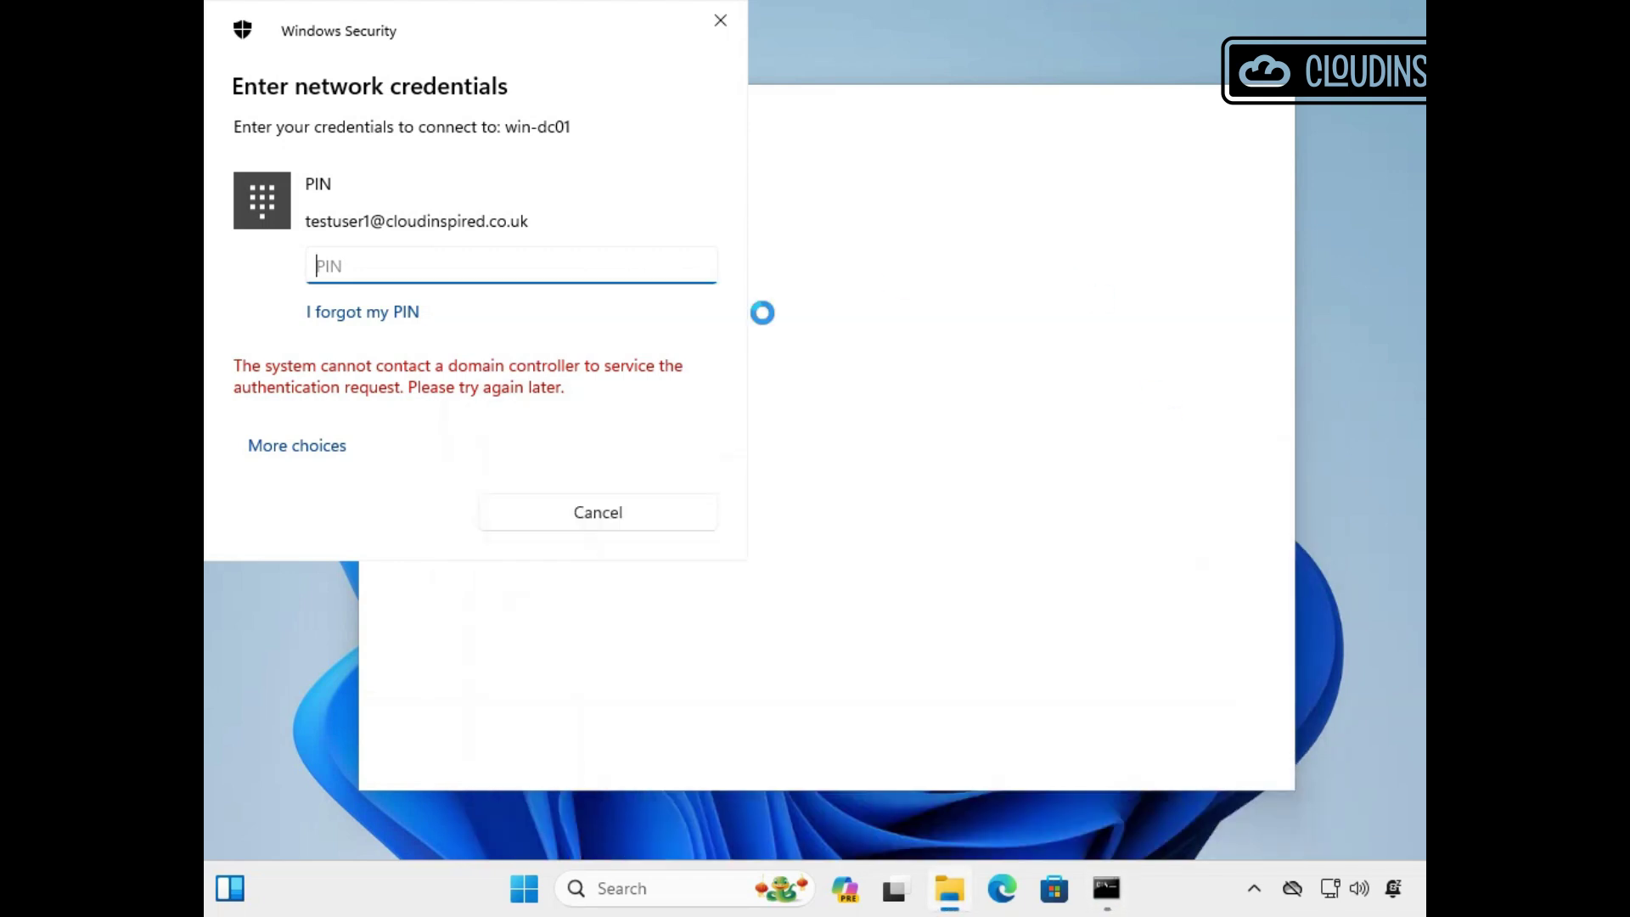
Enter the Windows Hello PIN to authenticate to win-dc01.
text(123456)
key(Return)
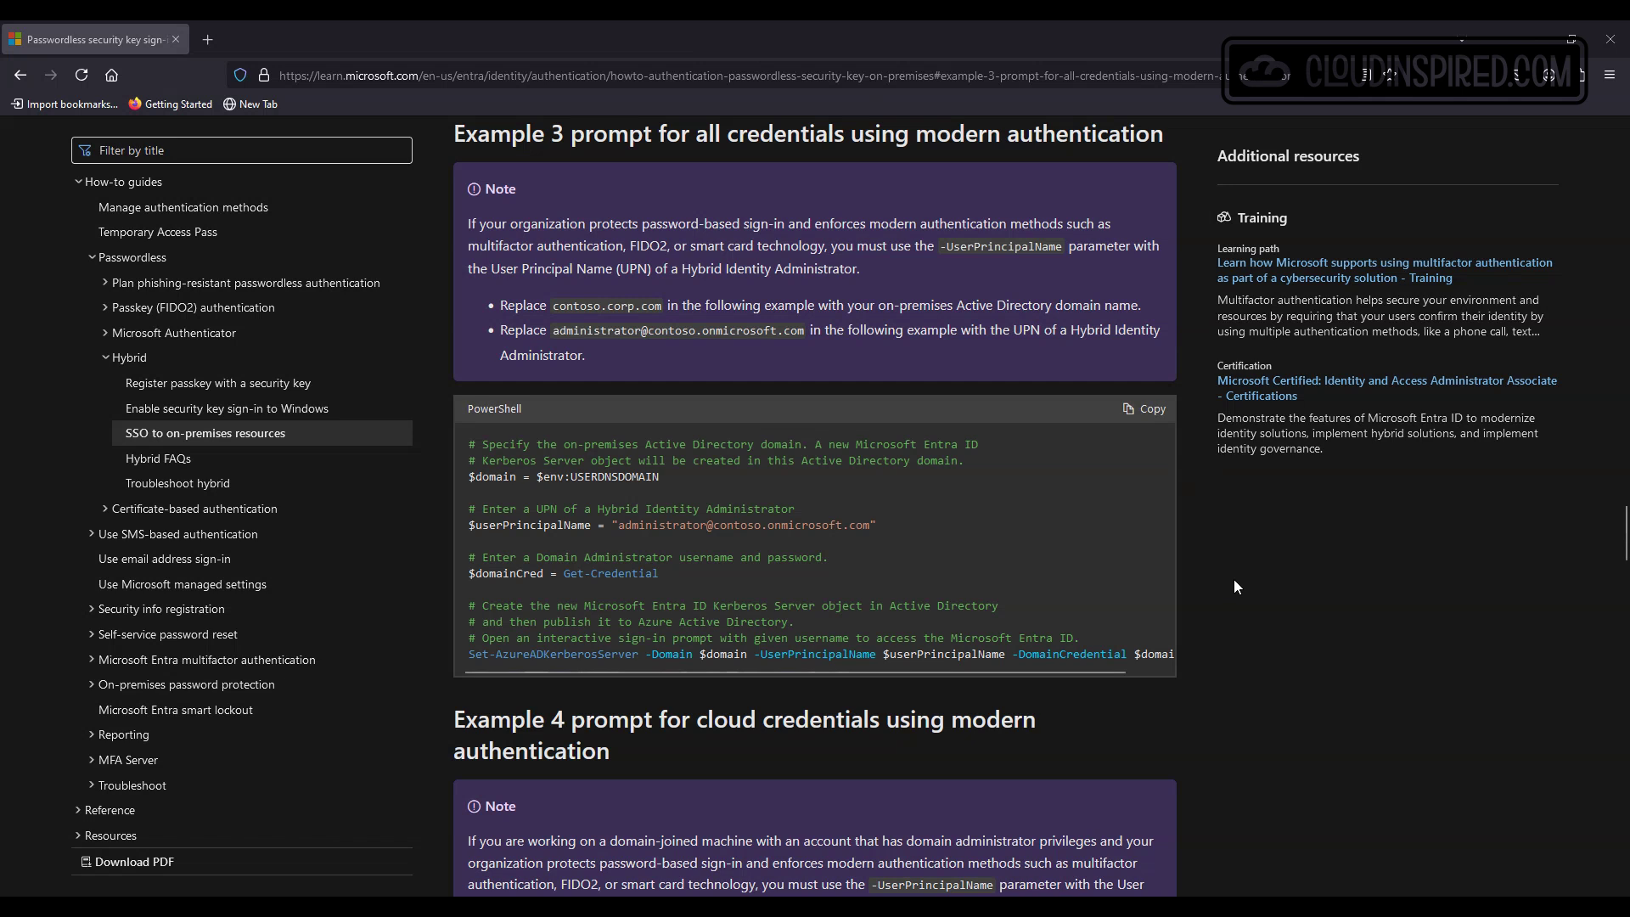
Install the AzureADHybridAuthenticationManagement module, accepting NuGet (Y) and trusting PSGallery (A).
click(1162, 409)
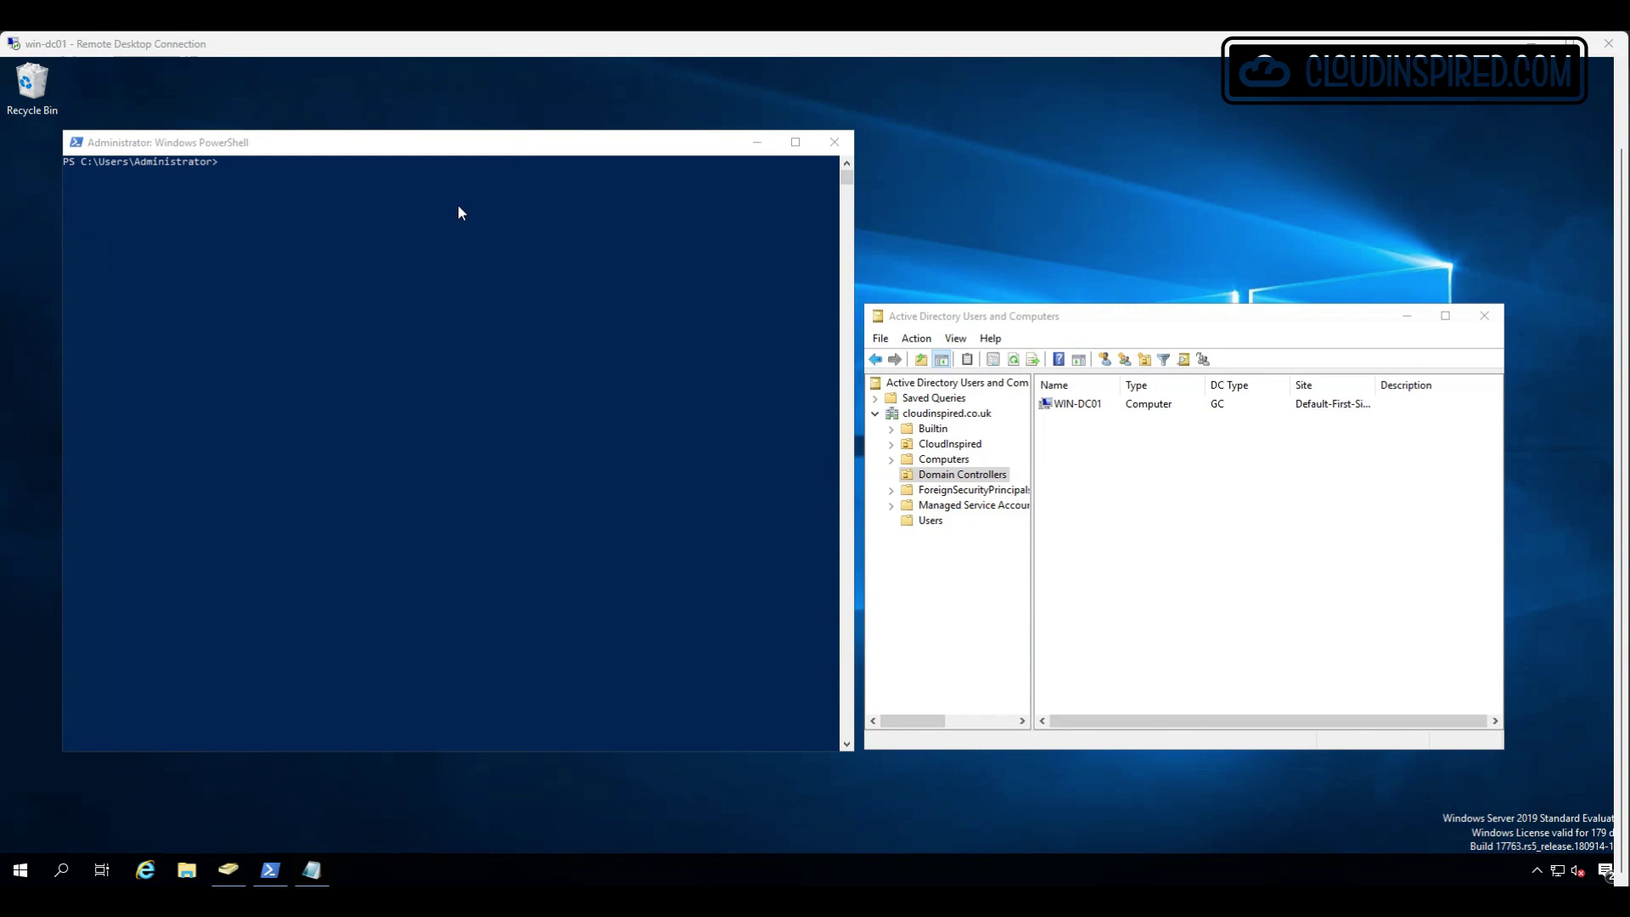
click(458, 206)
right_click(460, 197)
key(Return)
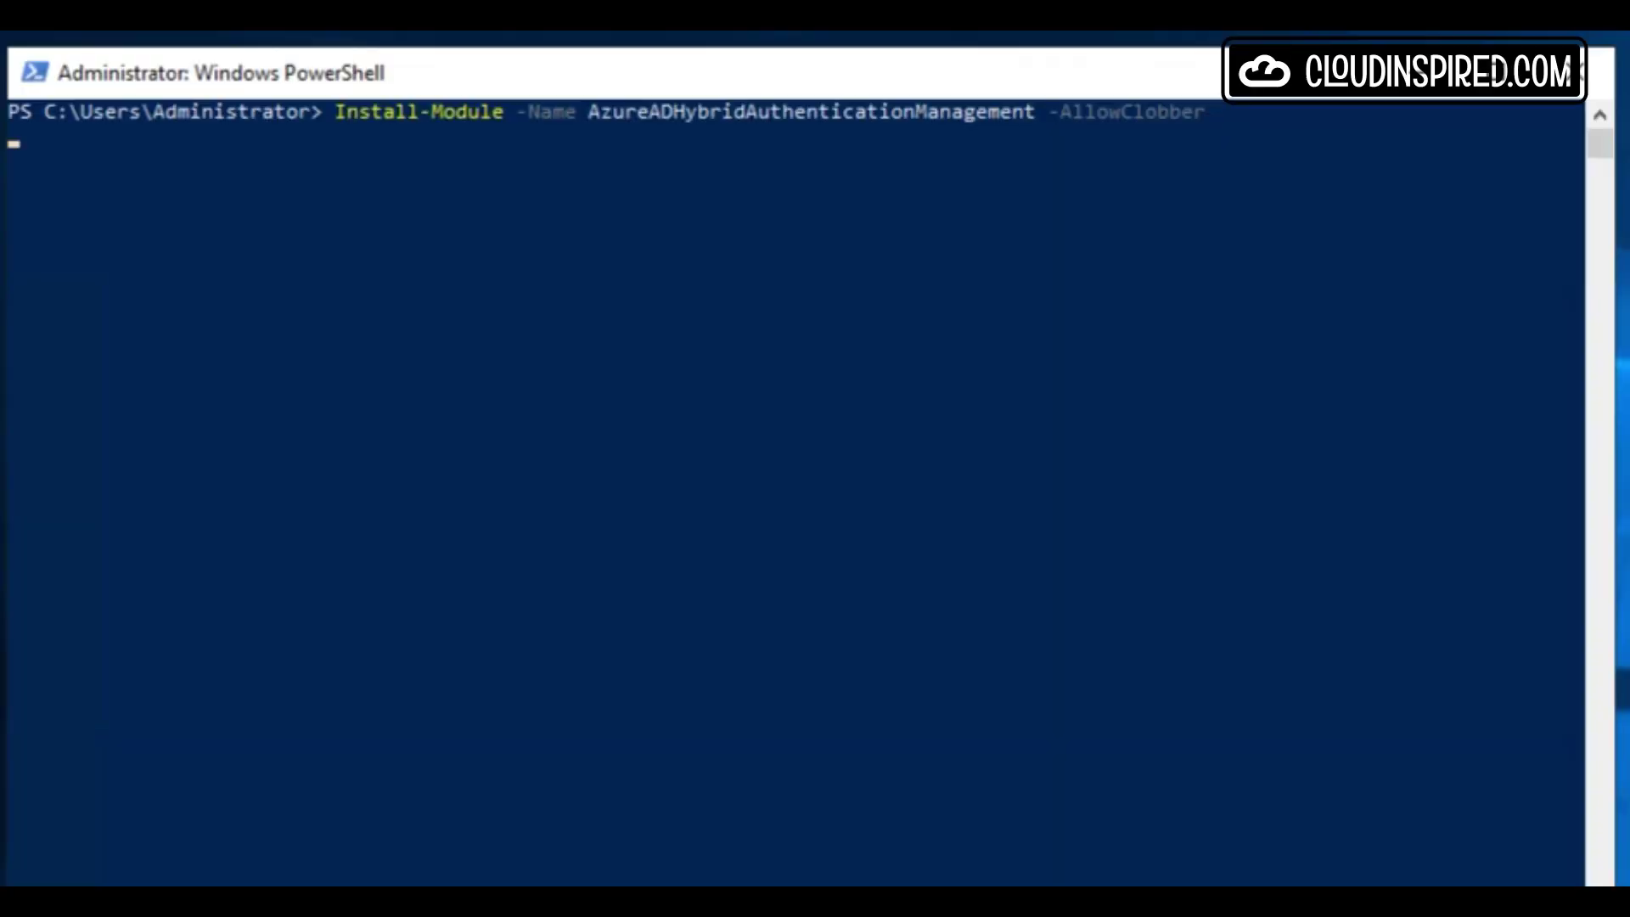
text(y)
key(Return)
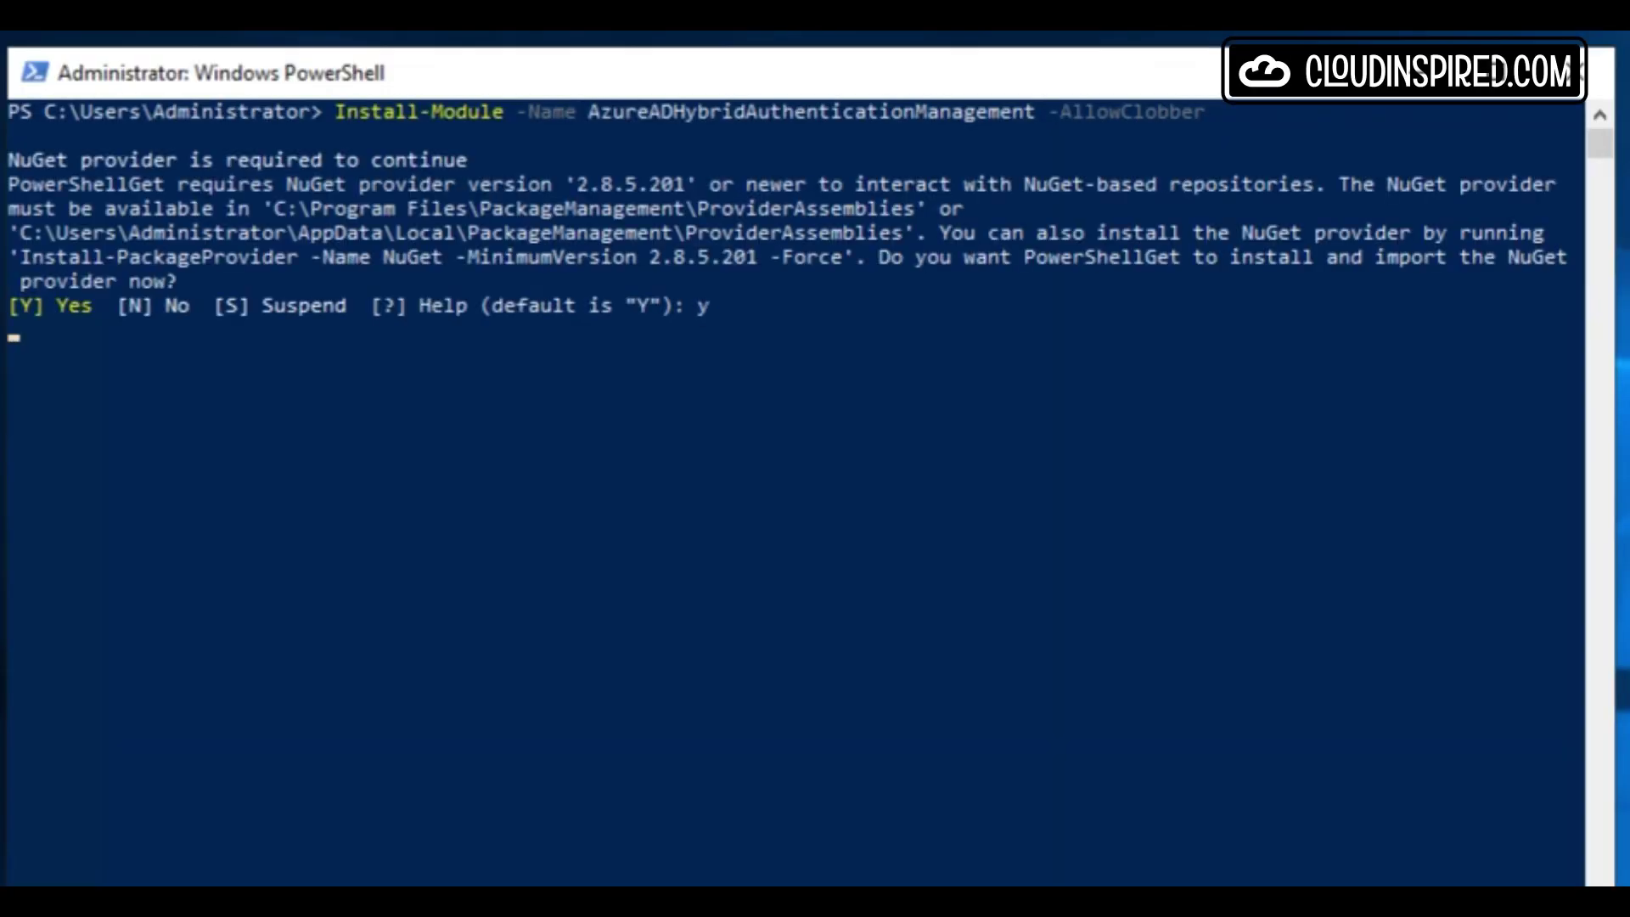
text(A)
key(Return)
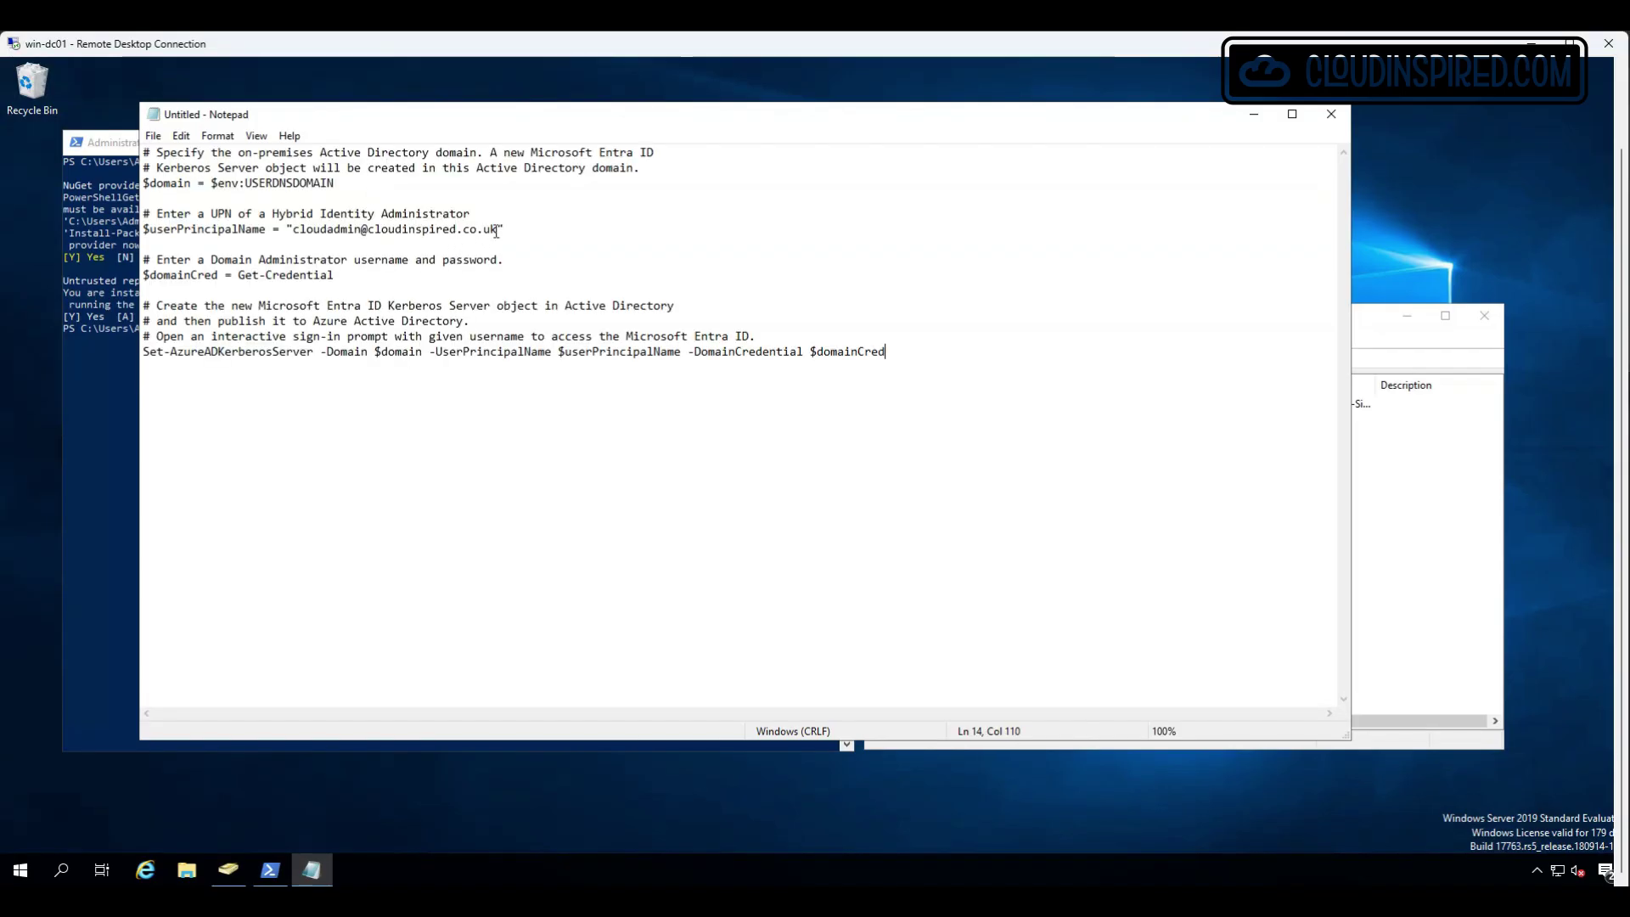
Run the Set-AzureADKerberosServer script with domain admin credentials and sign in to Entra.
drag(502, 231, 286, 230)
click(488, 246)
key(ctrl+a)
click(1254, 113)
right_click(429, 333)
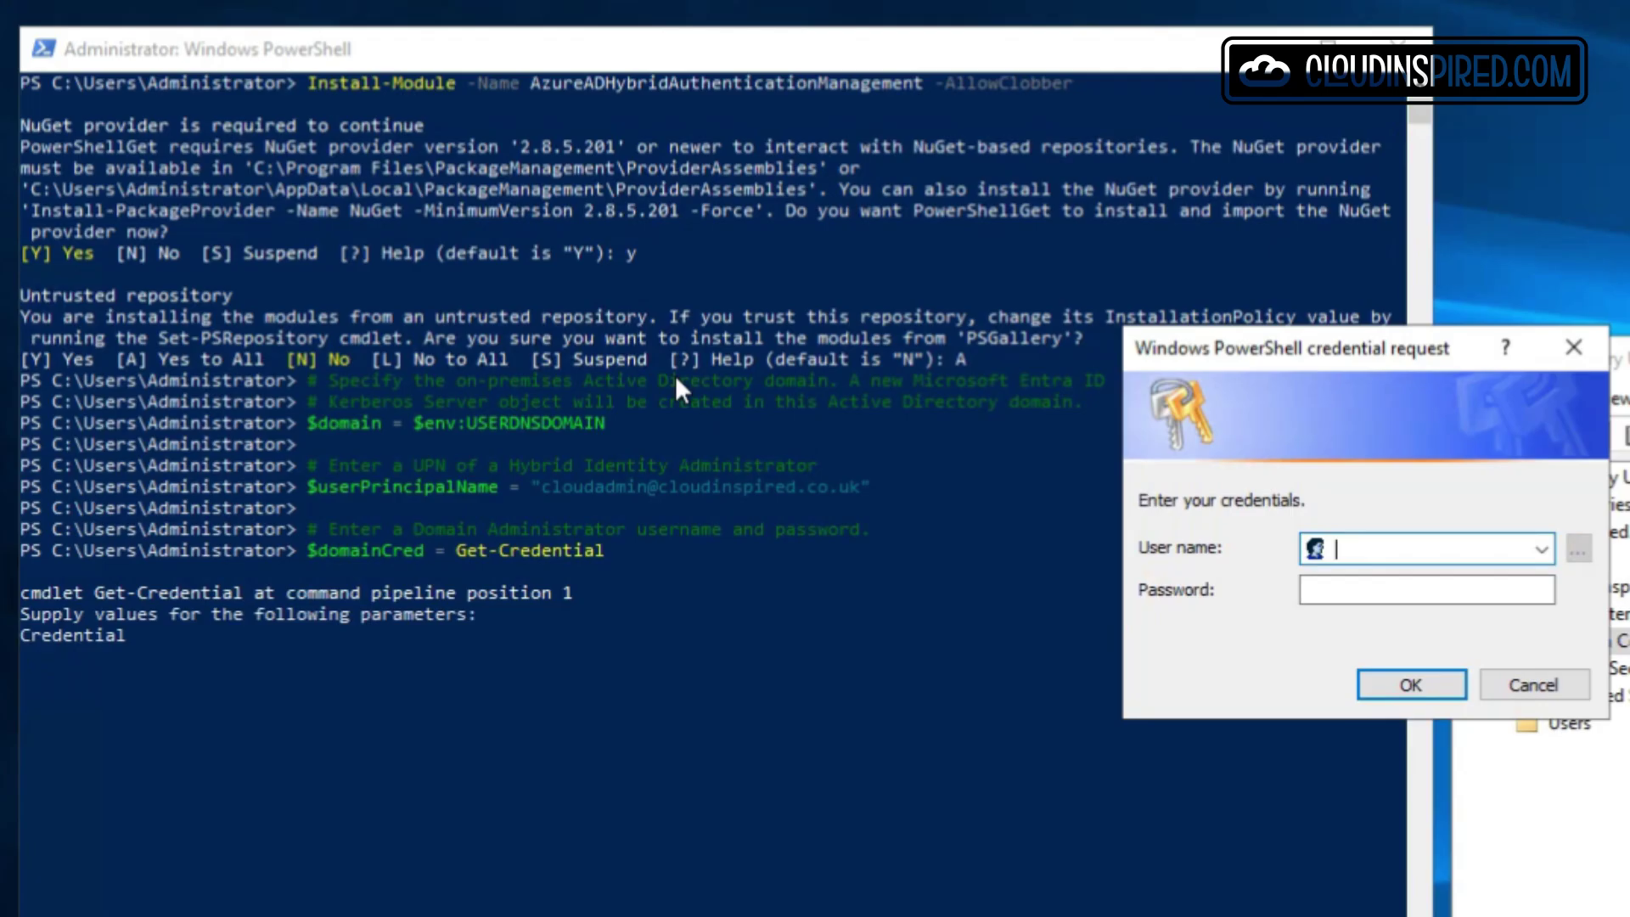
text(cloudinspired\admin)
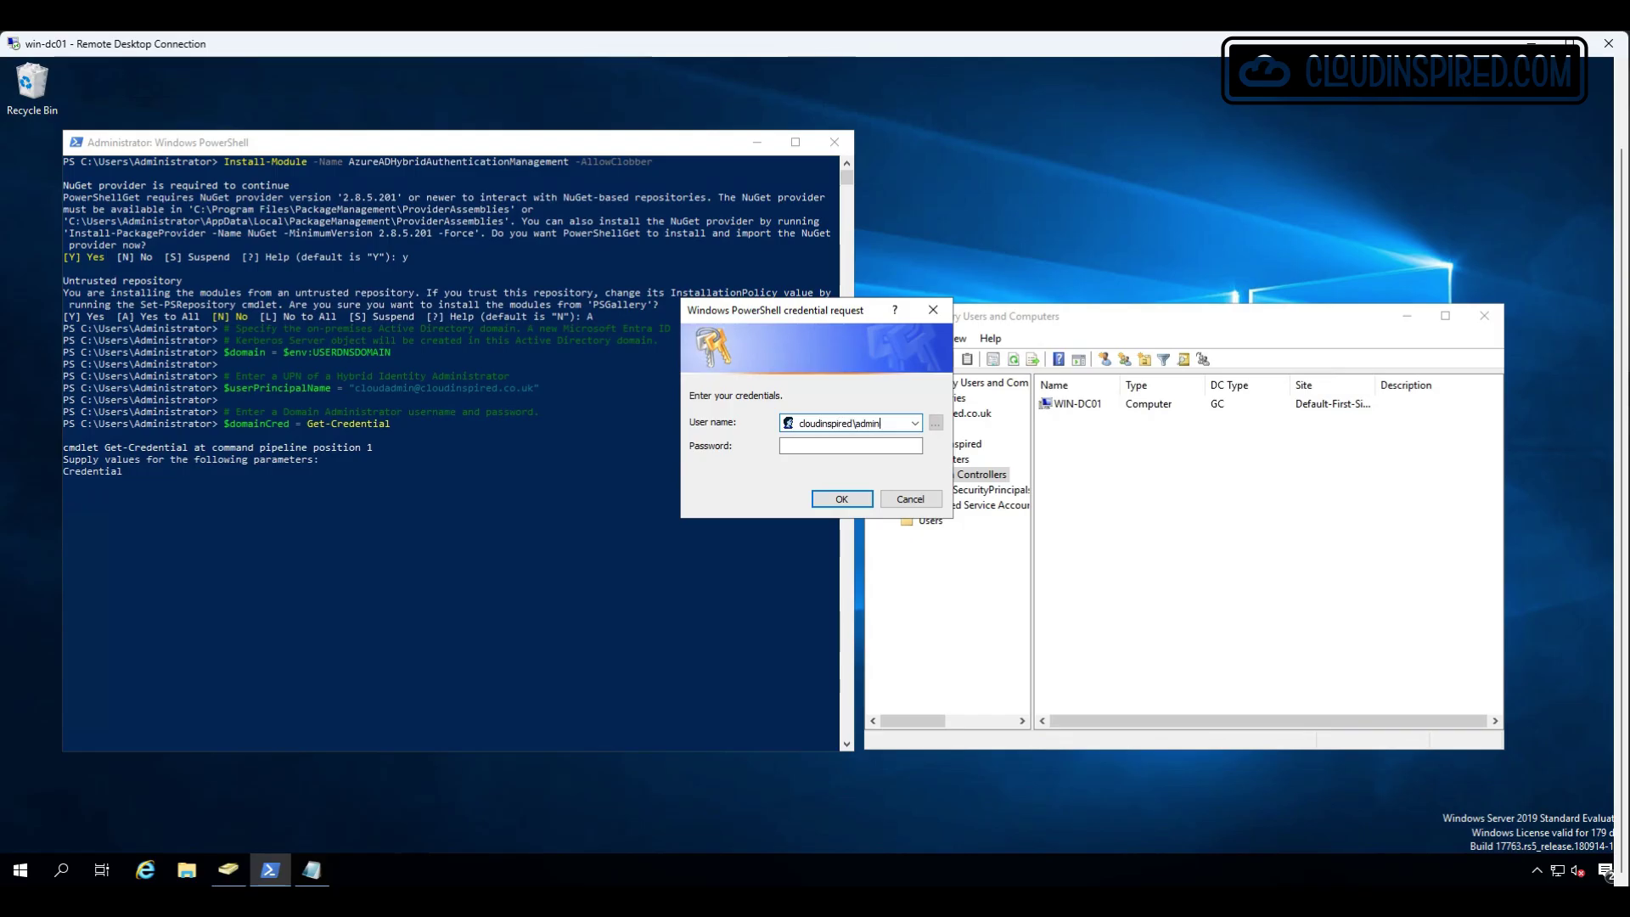
key(Tab)
text(***************)
key(Return)
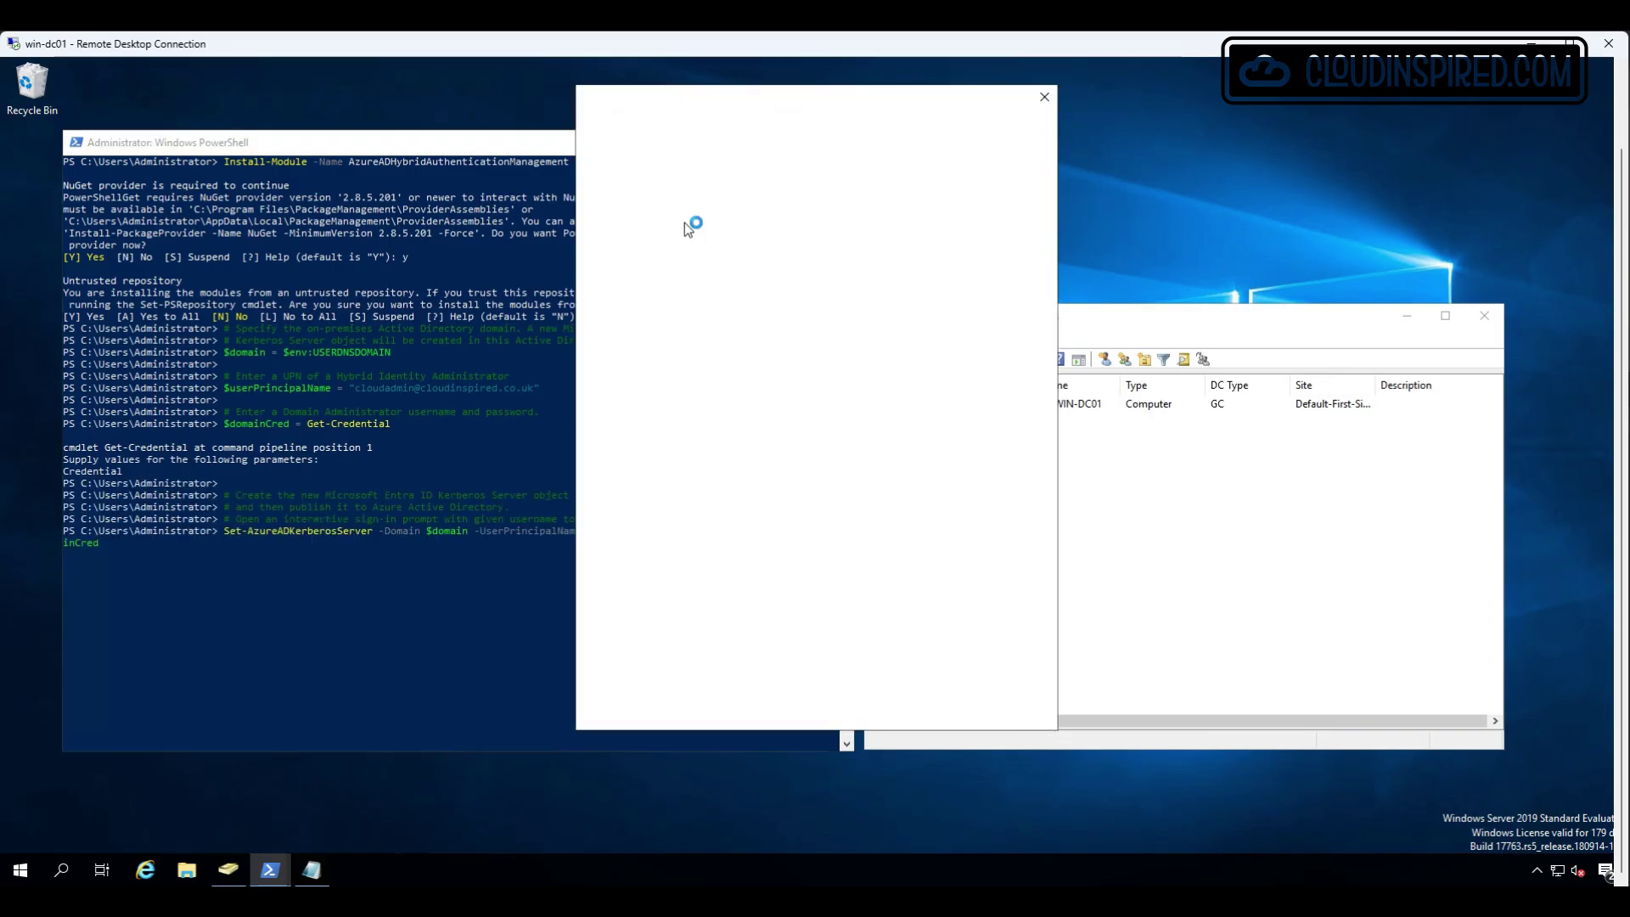
key(ctrl+v)
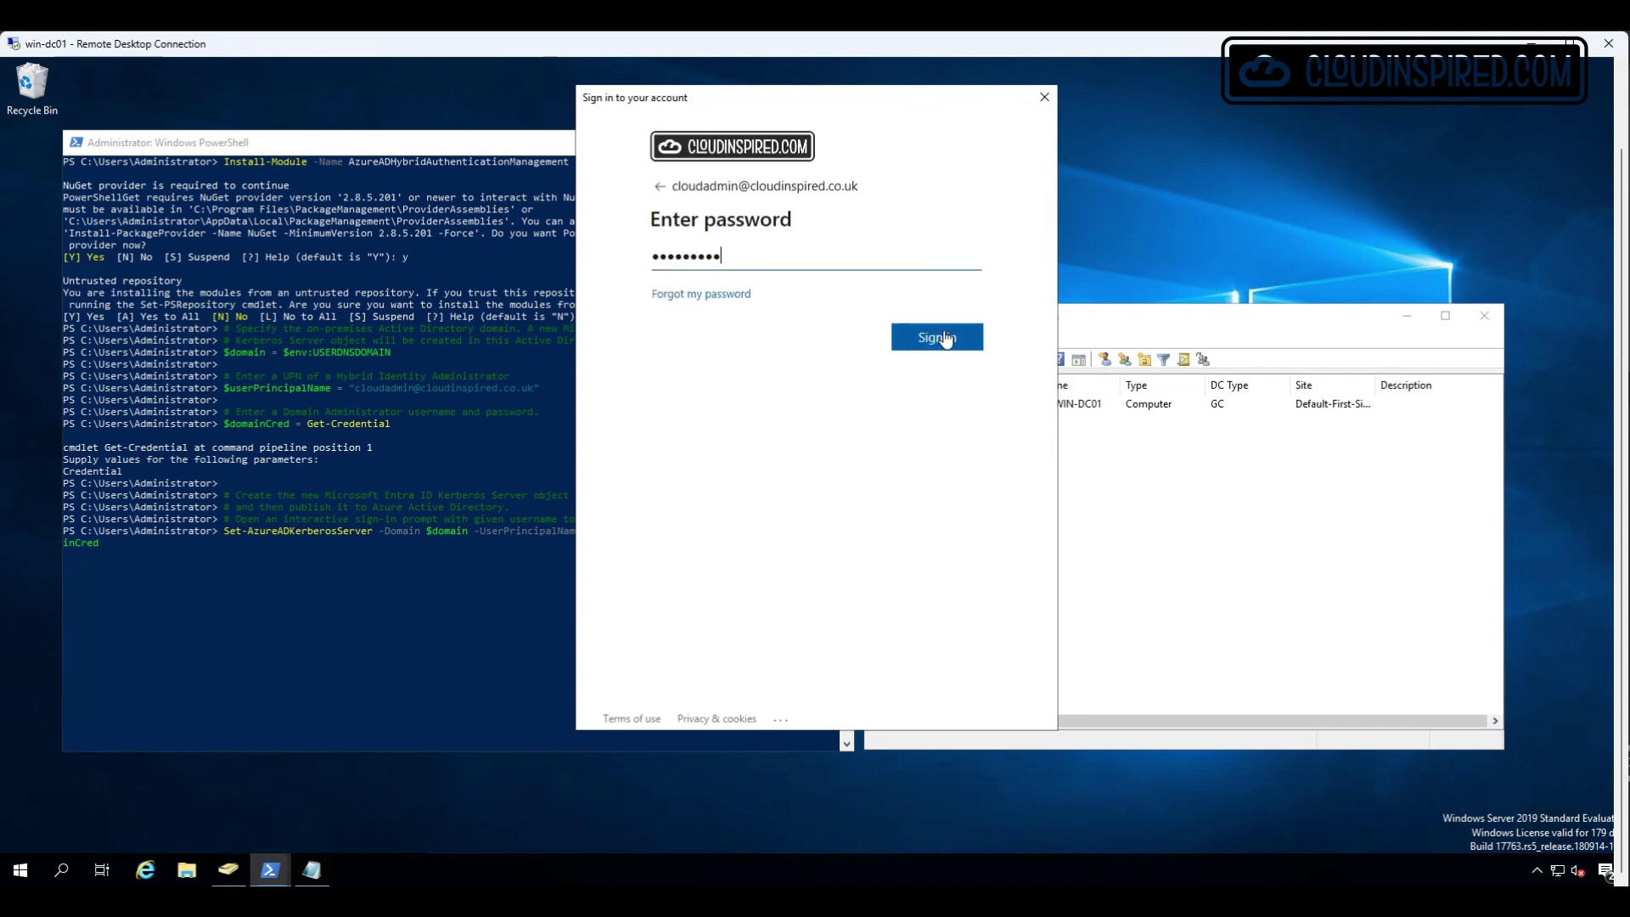
click(944, 340)
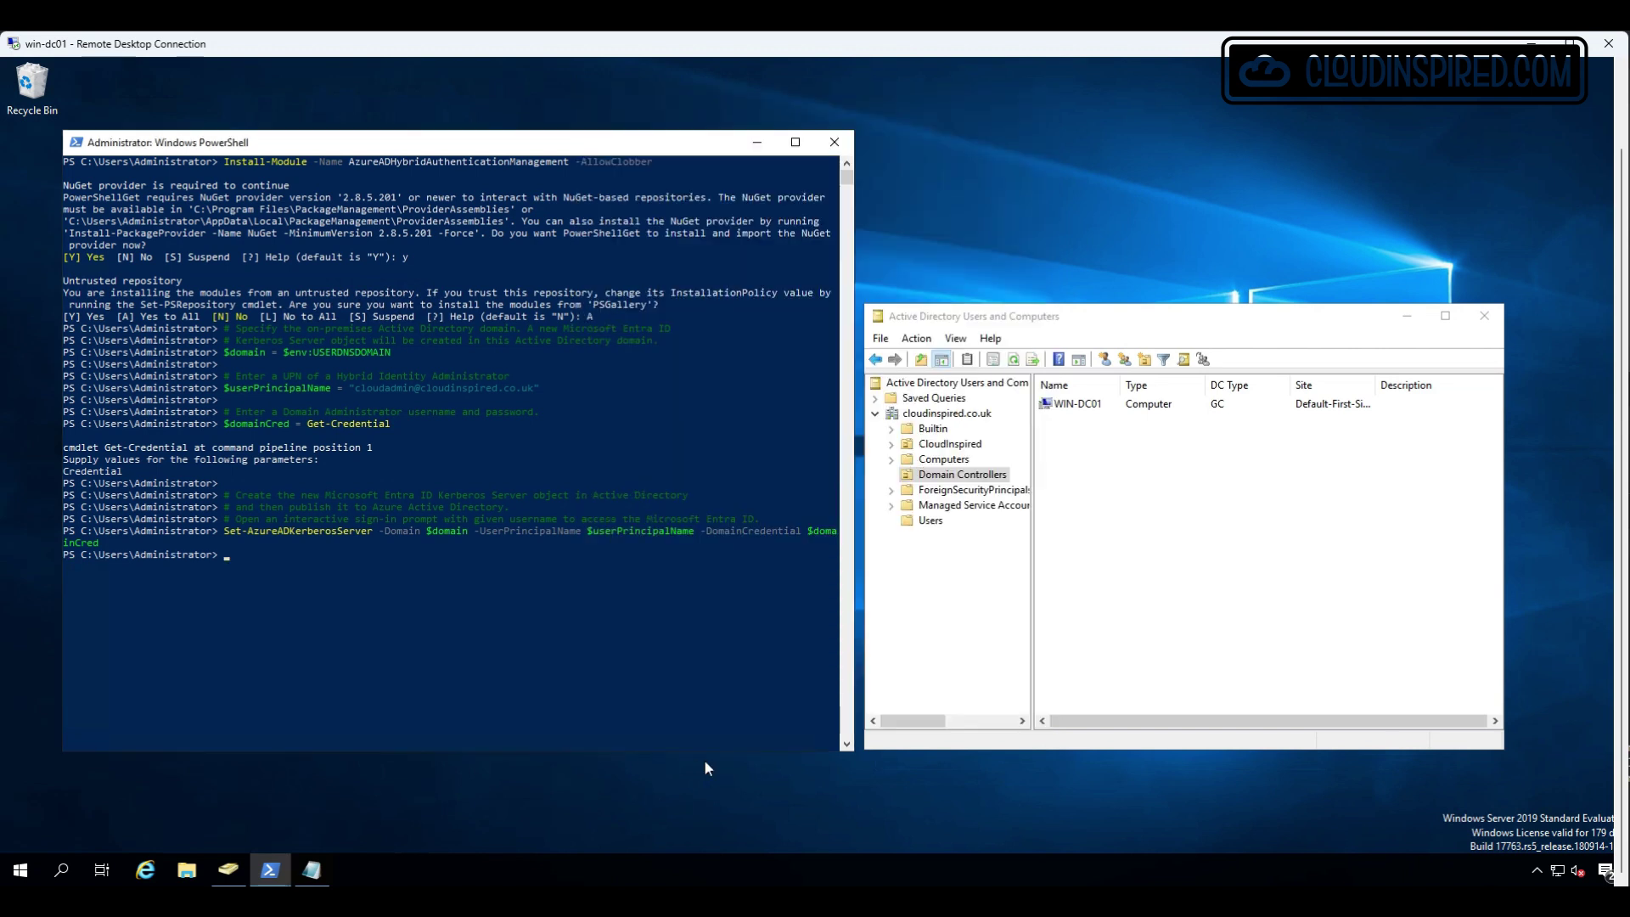
Refresh Domain Controllers and inspect AzureADKerberos's Operating System, Member Of, Delegation and General tabs.
click(1103, 603)
right_click(1123, 548)
click(1168, 665)
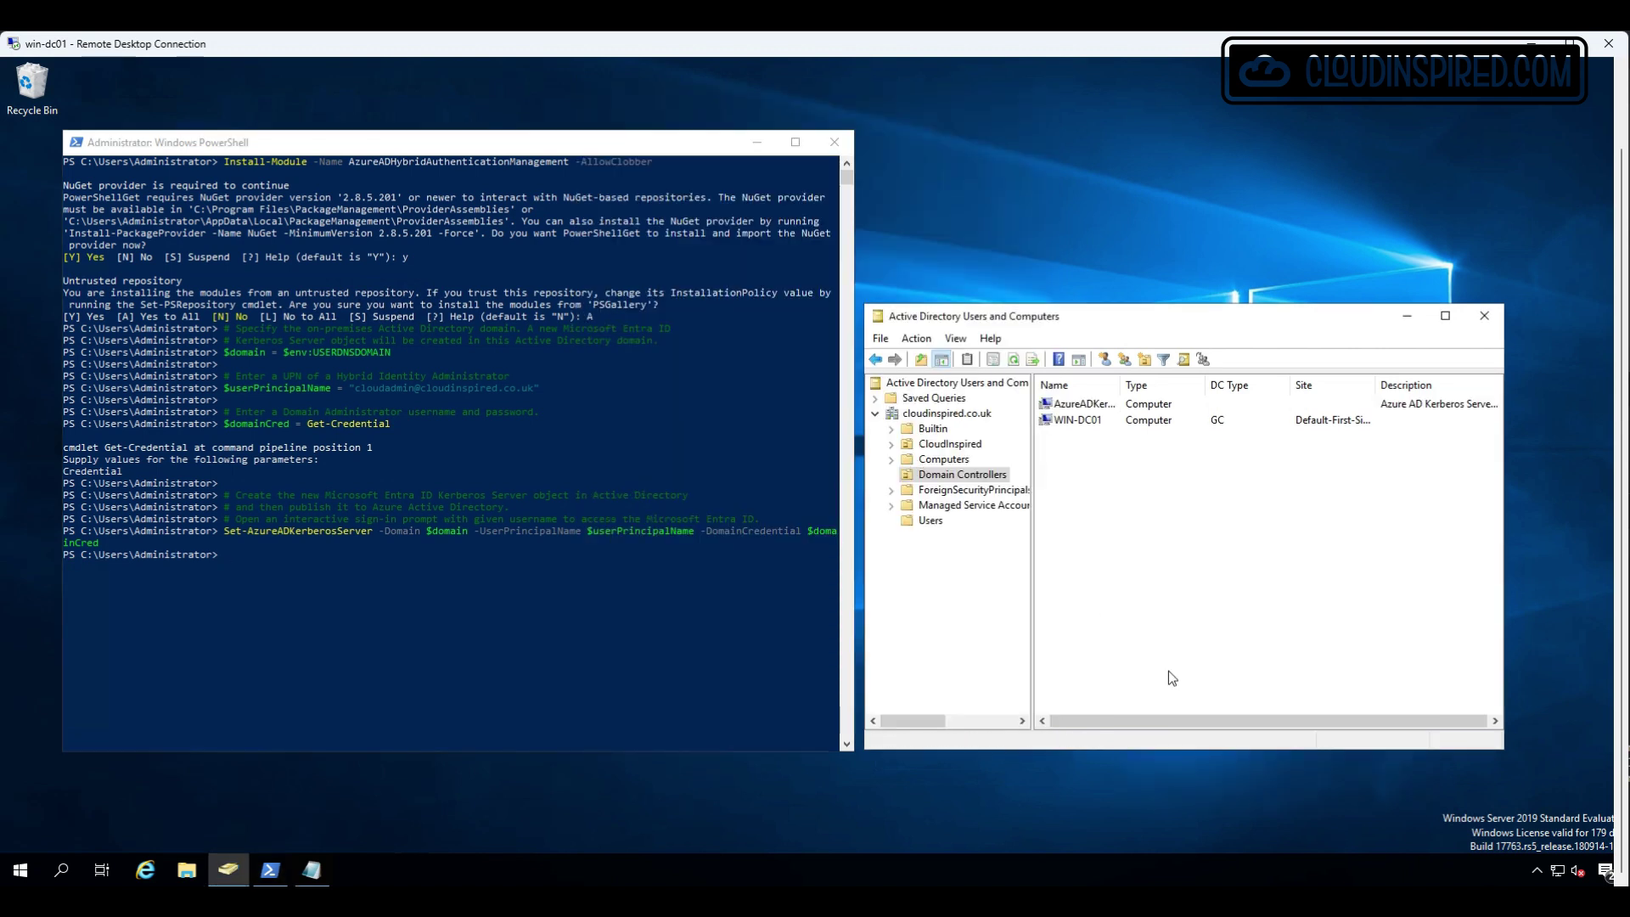
double_click(1092, 404)
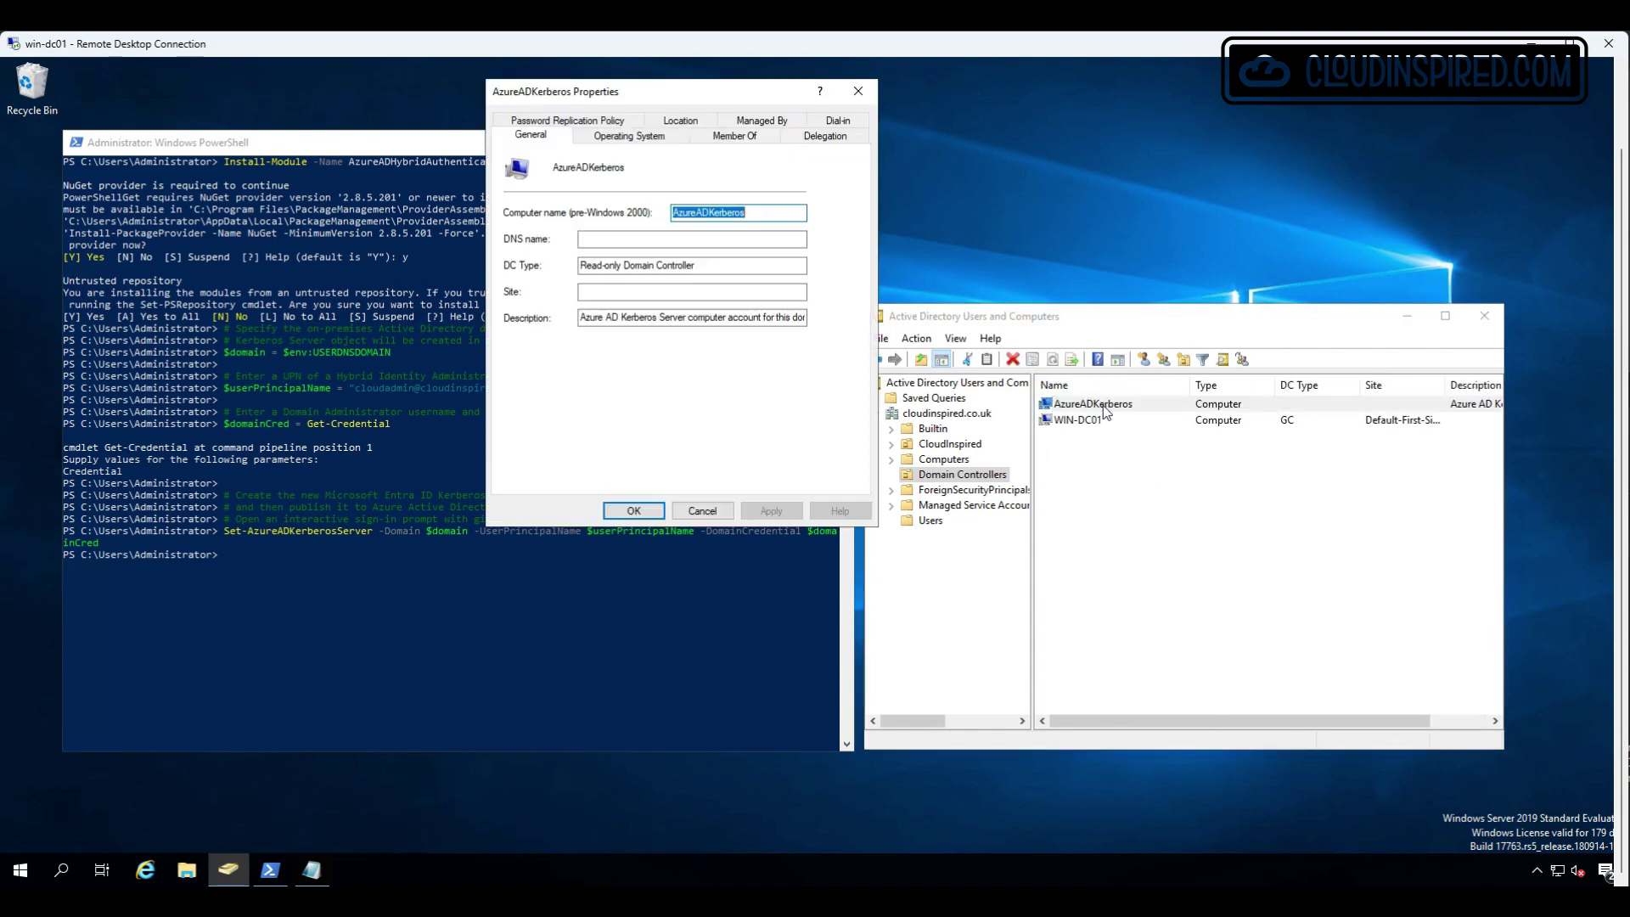
click(679, 138)
click(735, 136)
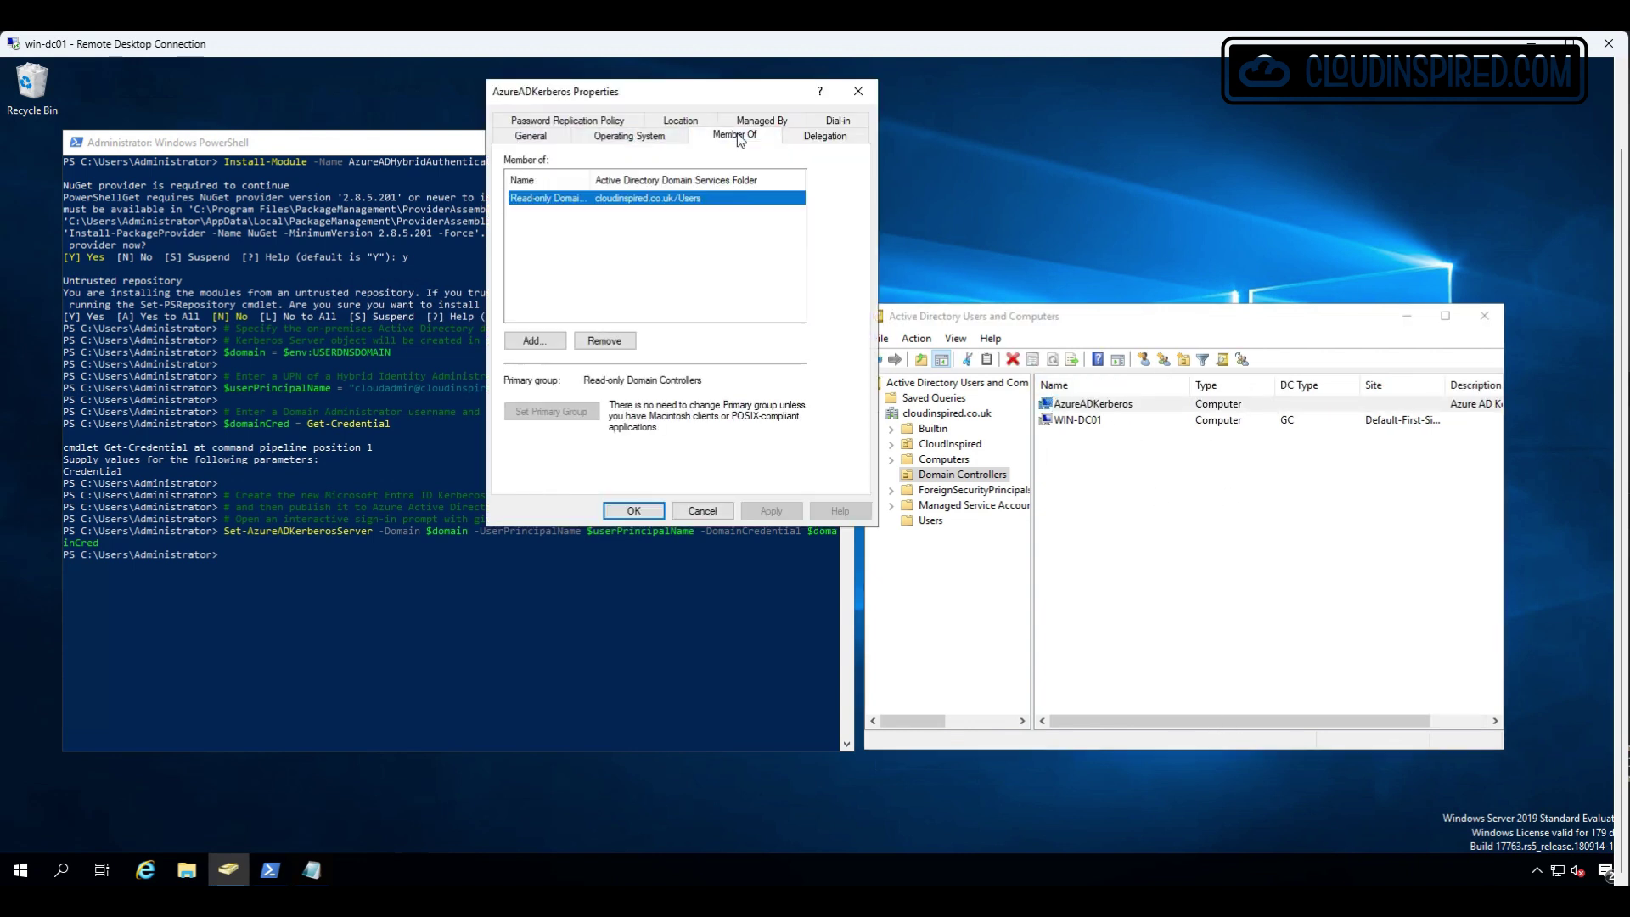
click(827, 140)
click(535, 135)
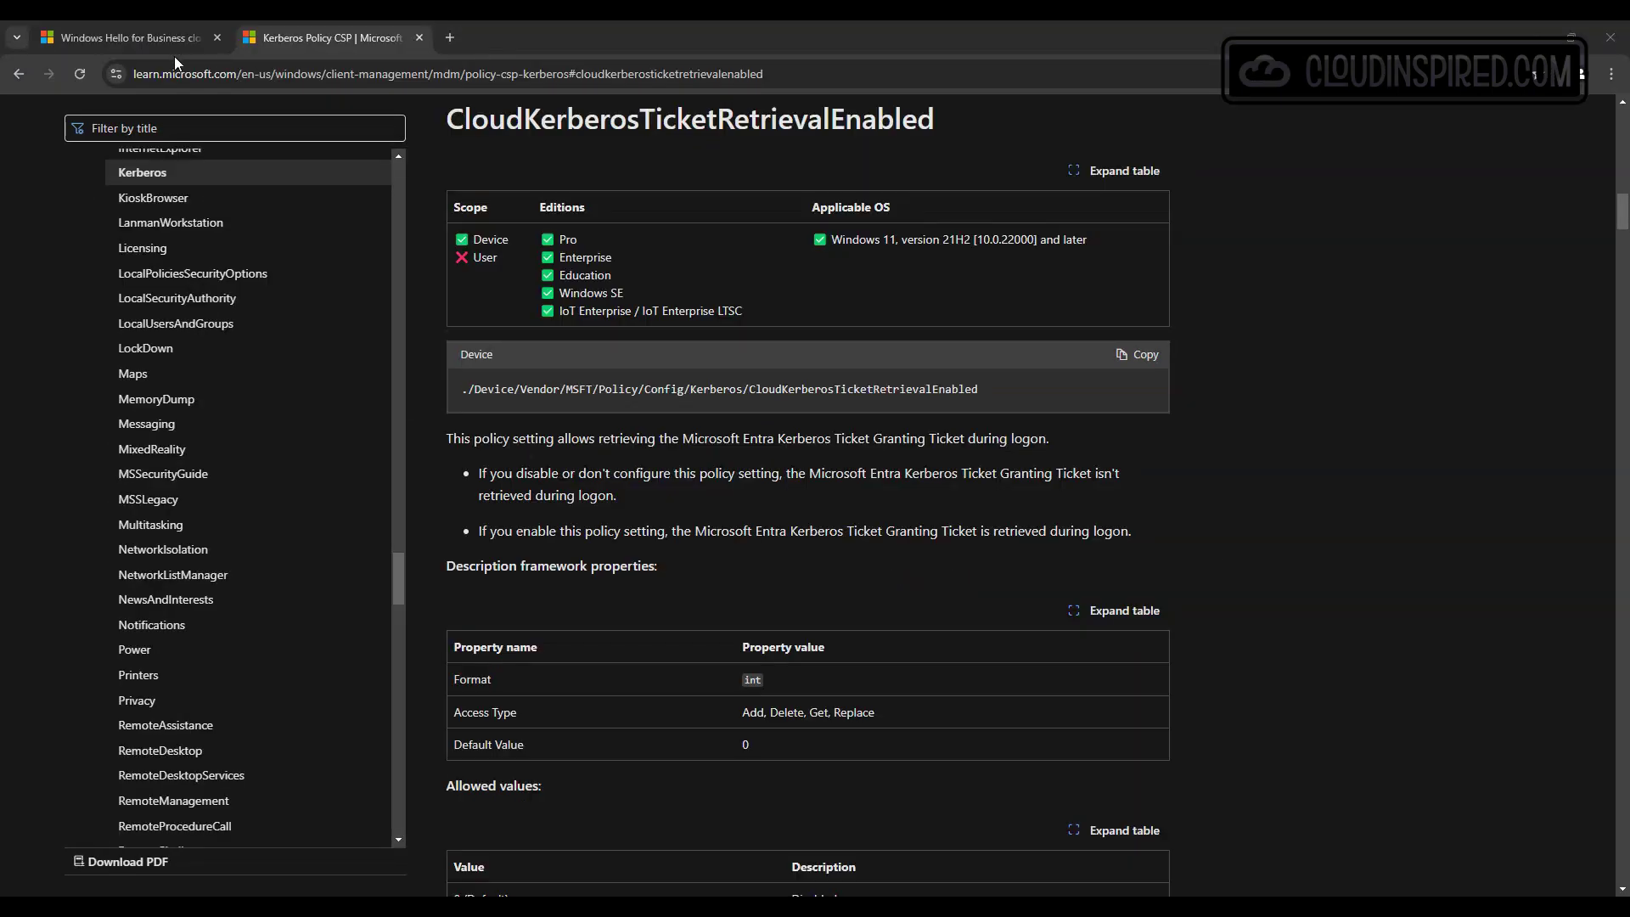
Review the cloud Kerberos trust article's Intune settings, highlighting the TenantId placeholder in the OMA-URI.
click(159, 36)
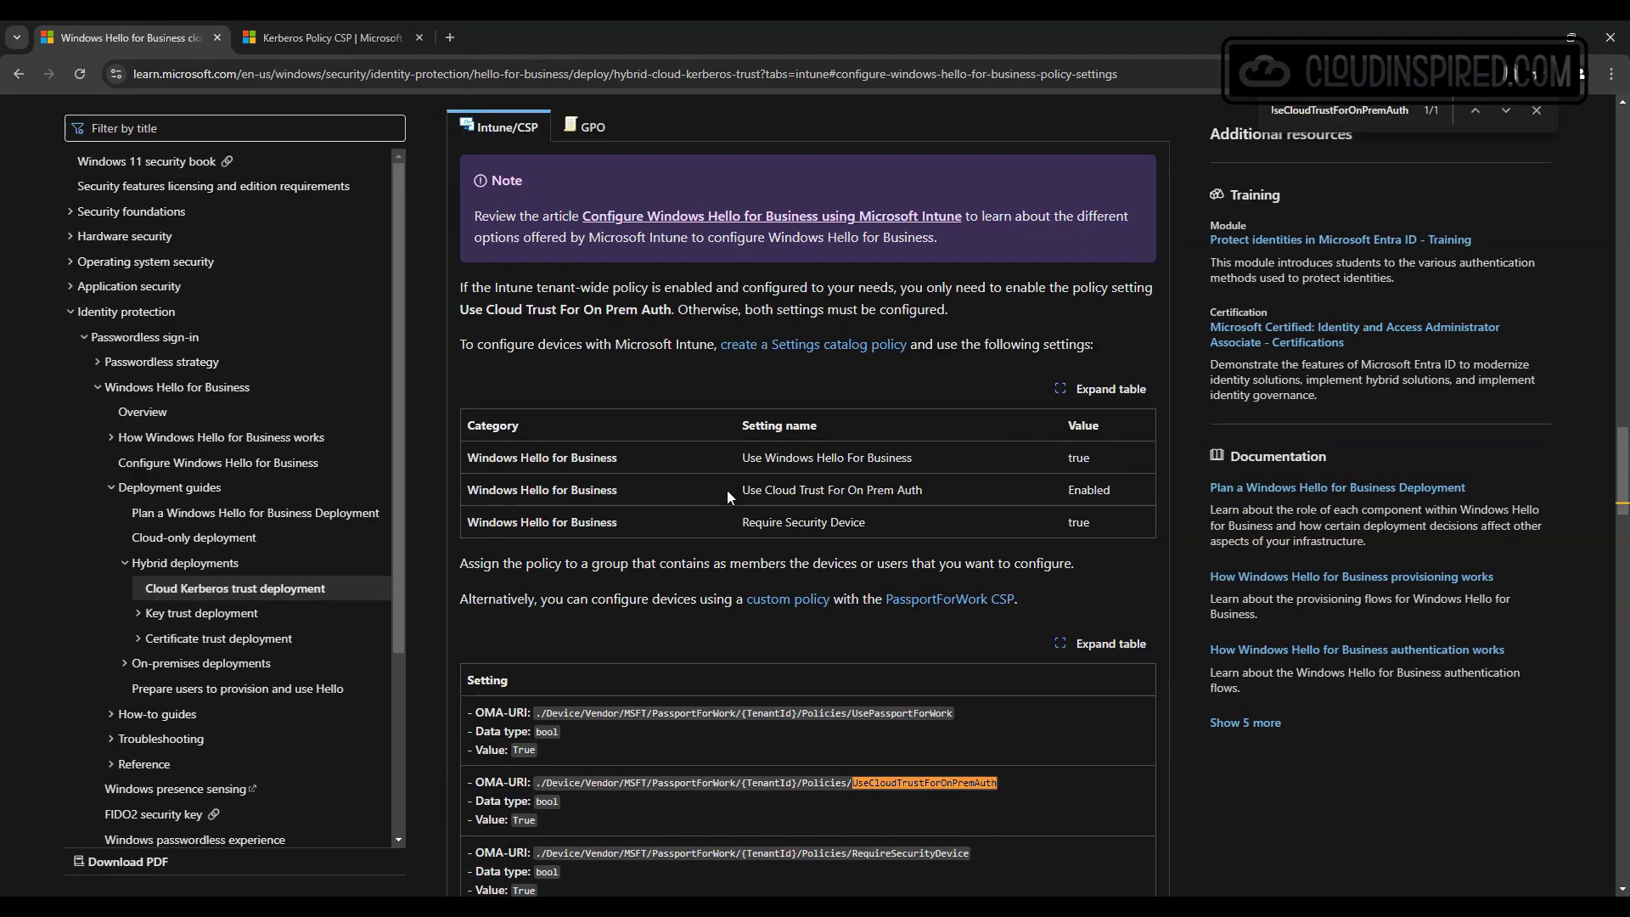
scroll(726, 491, down, 3)
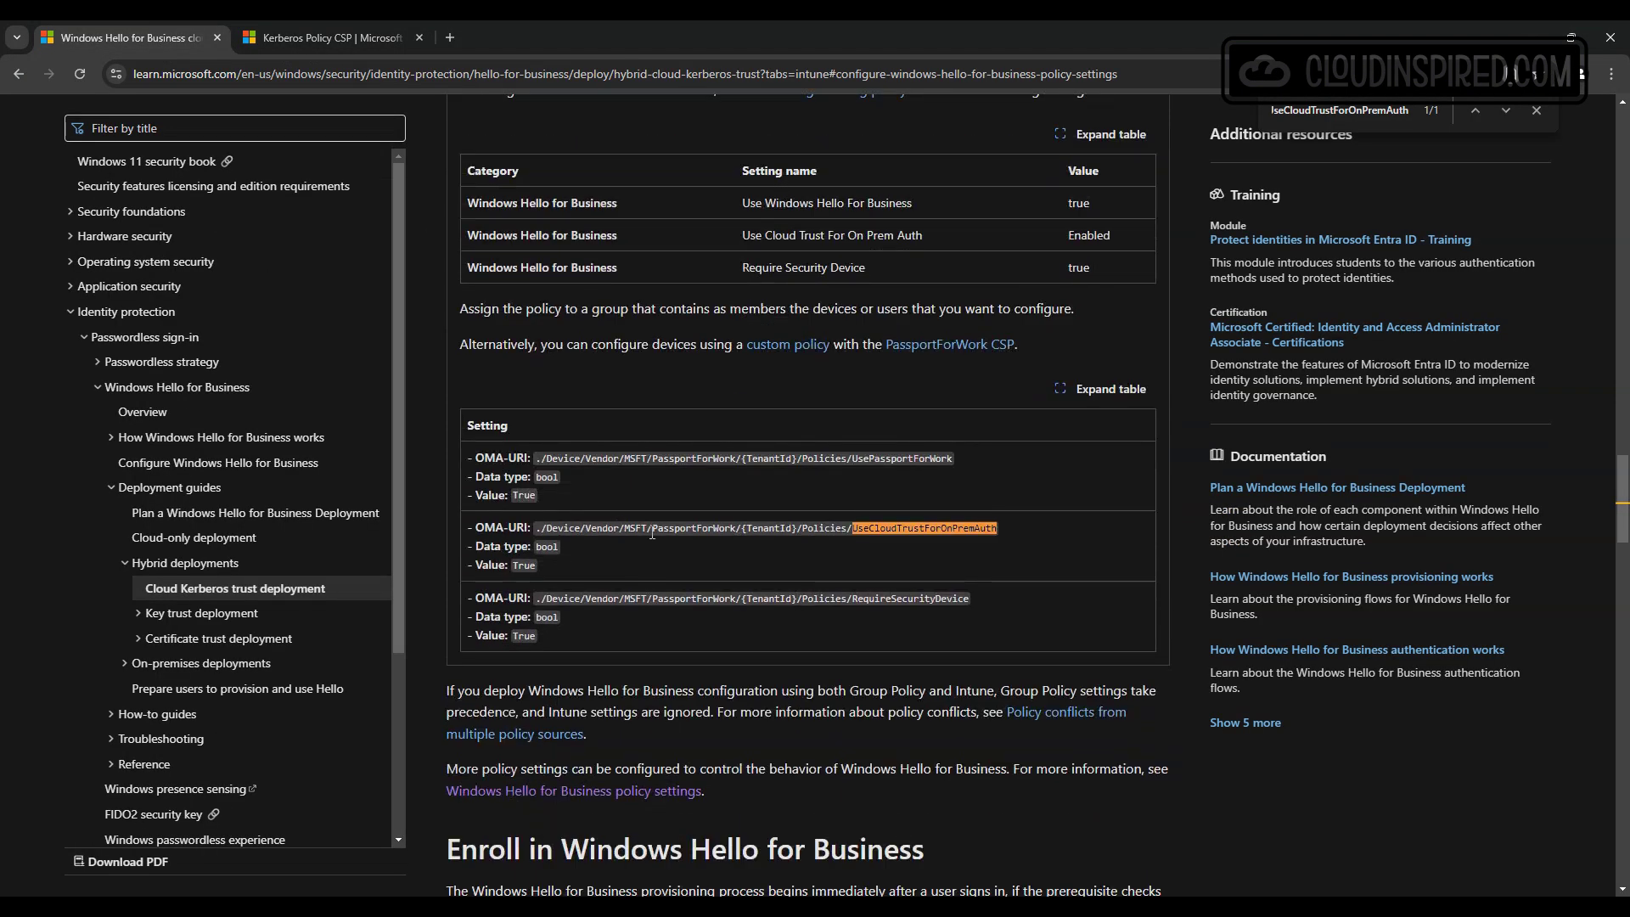
drag(741, 528, 798, 527)
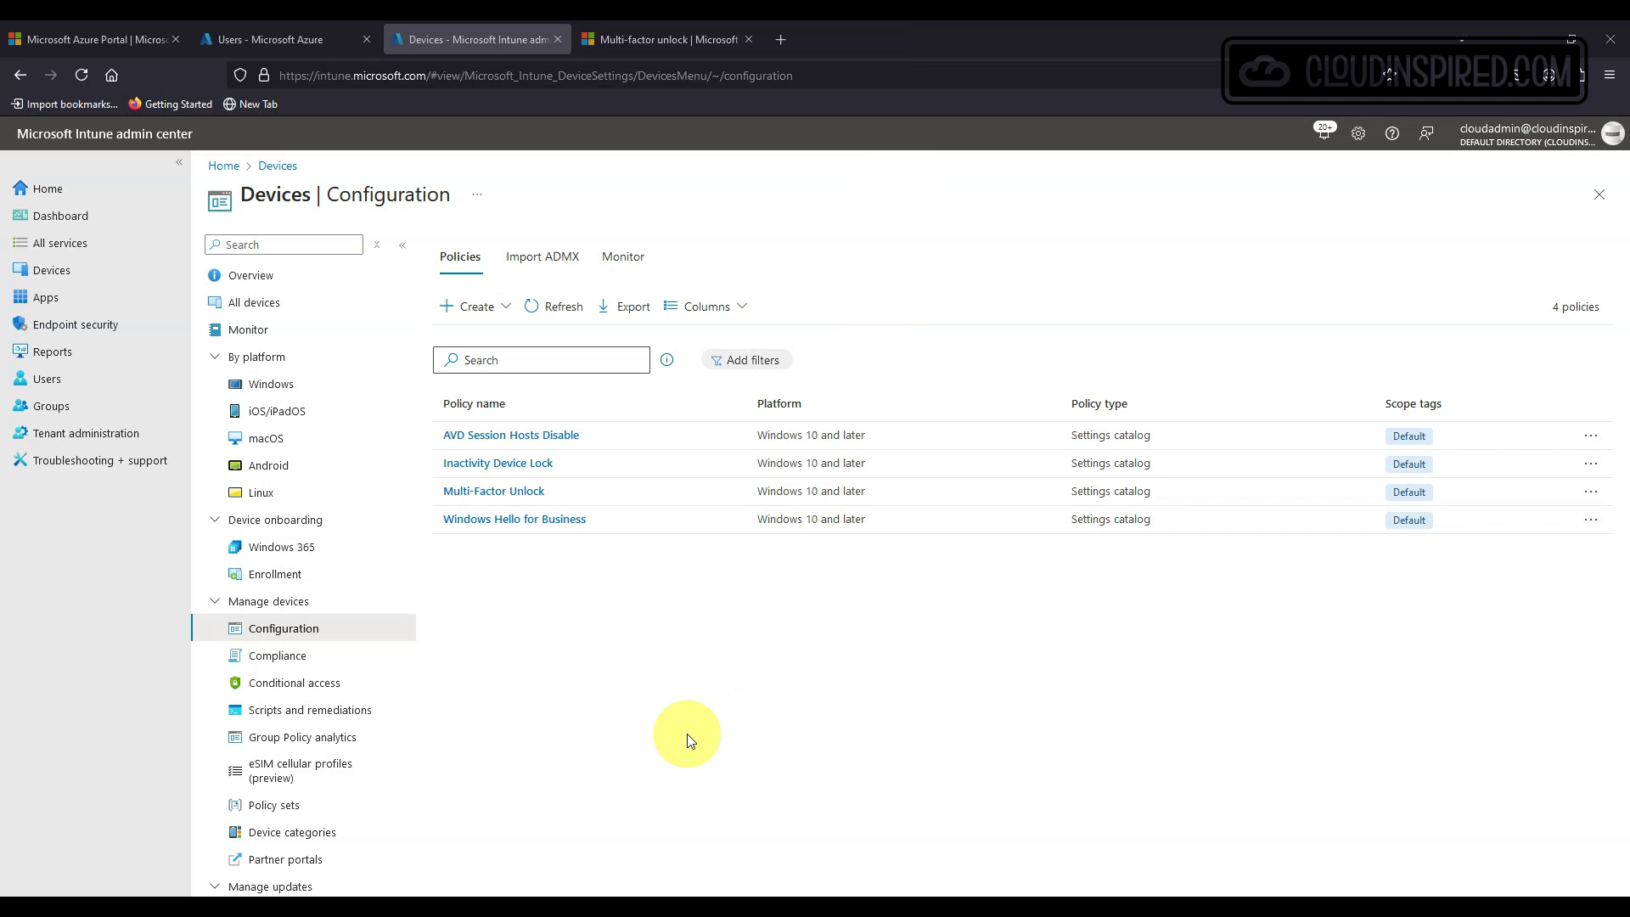
Create a Windows 10 and later Settings catalog profile named Cloud Kerberos Trust.
click(472, 306)
click(483, 329)
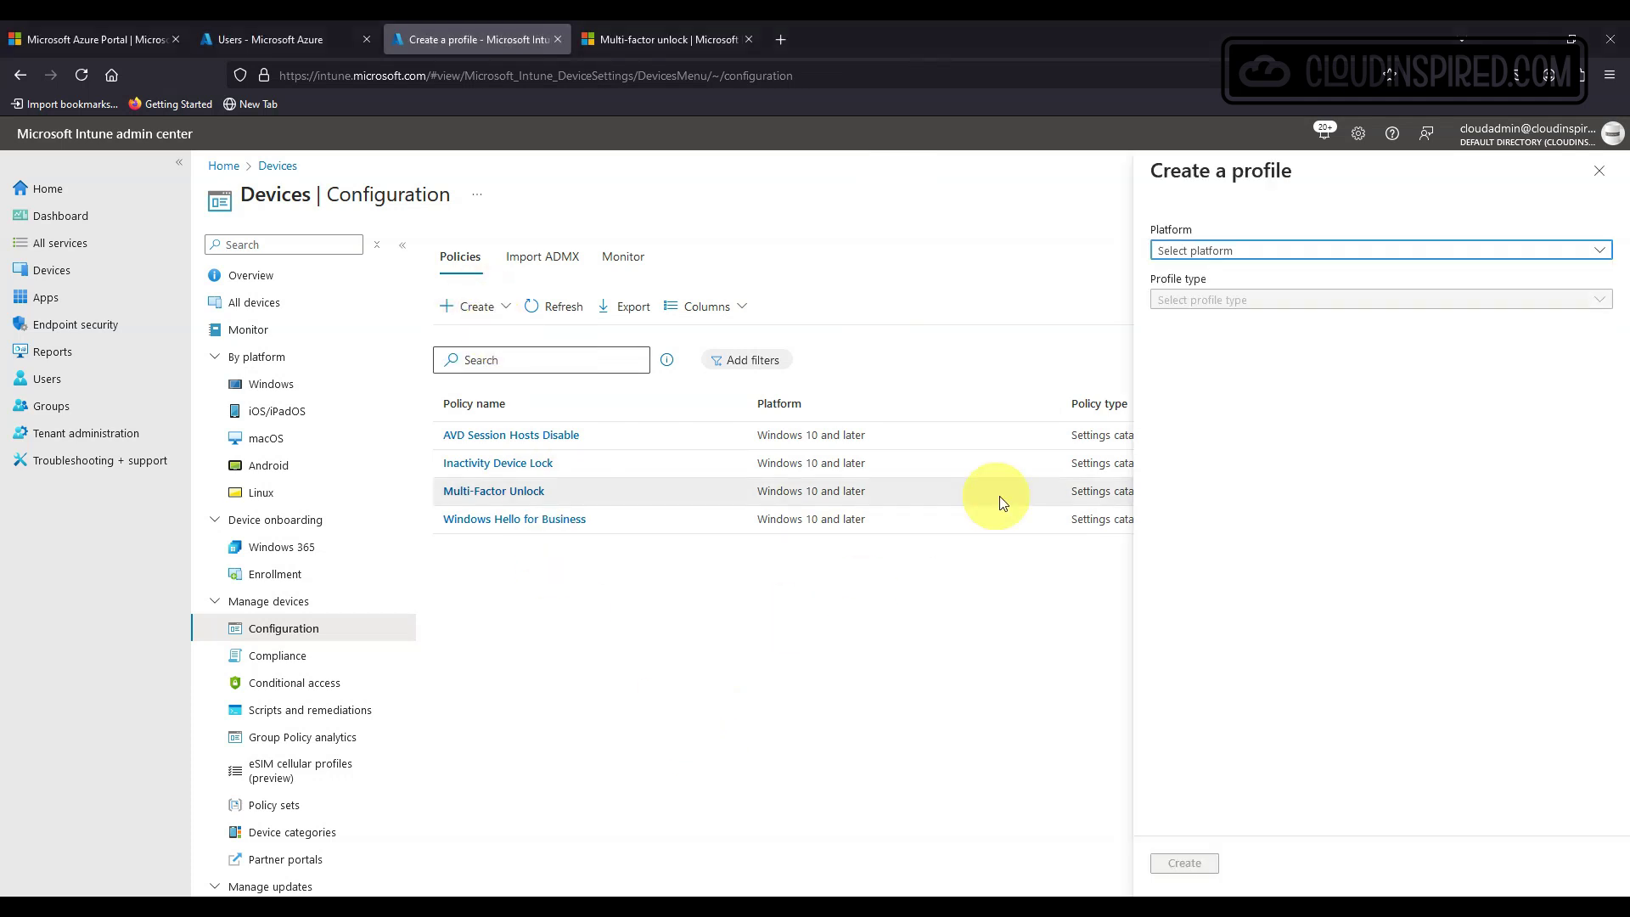
click(1273, 250)
click(1273, 407)
click(1273, 300)
click(1265, 321)
click(1184, 862)
click(557, 297)
text(Cloud Kerberos Trust)
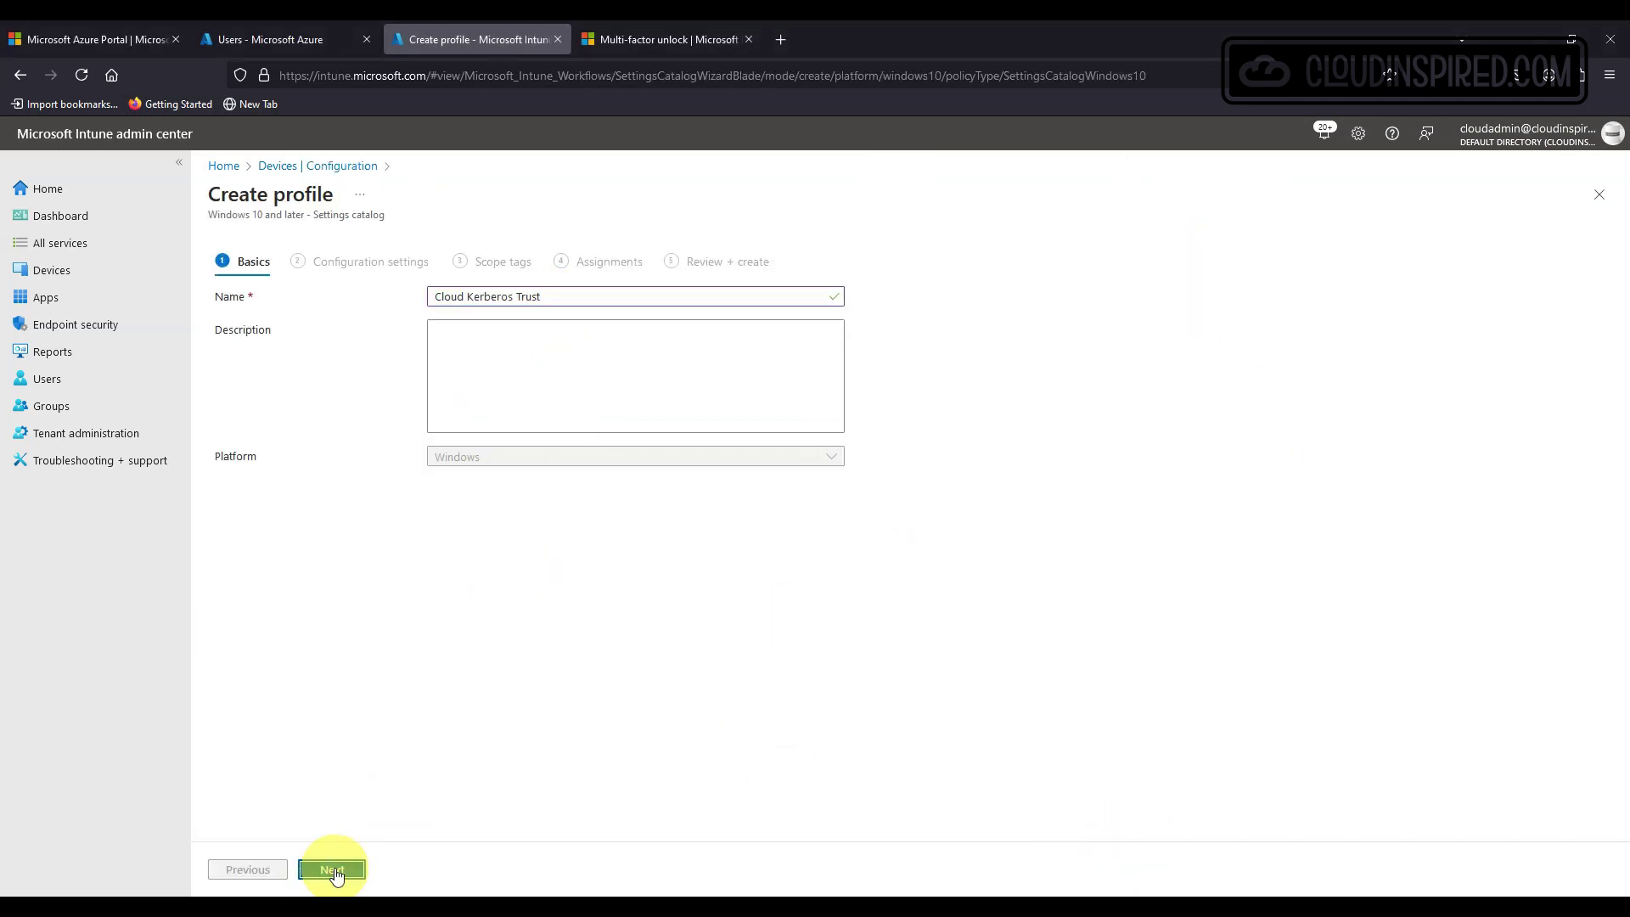
click(334, 868)
Add Use Windows Hello For Business, Require Security Device and Use Cloud Trust For On Prem Auth settings.
click(269, 499)
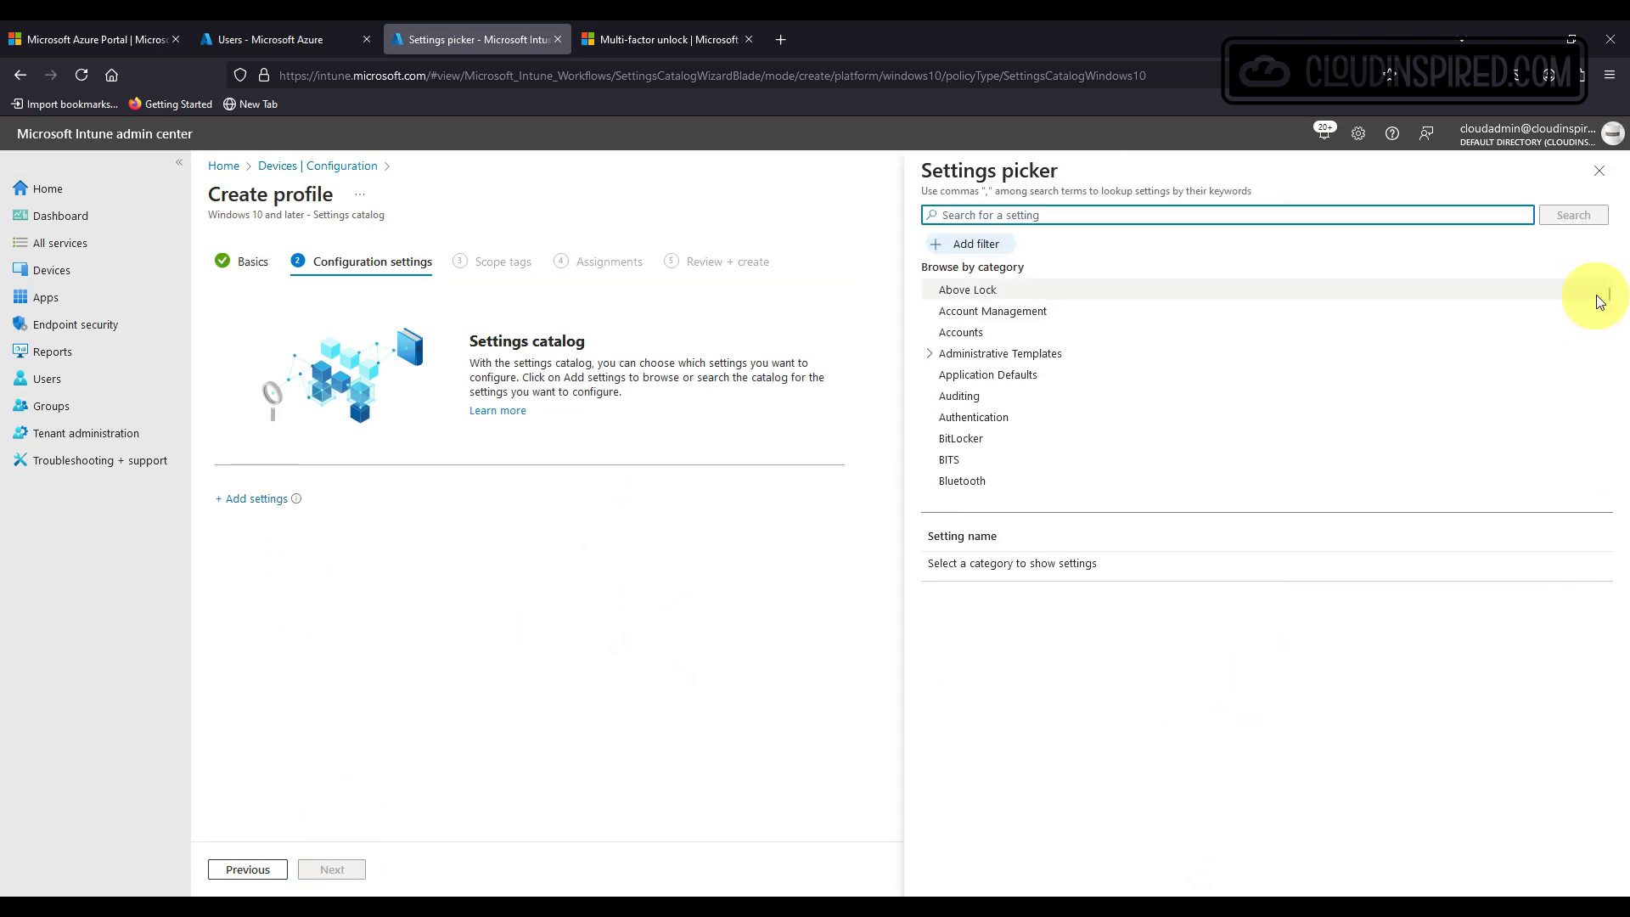
drag(1601, 301, 1604, 520)
click(1081, 341)
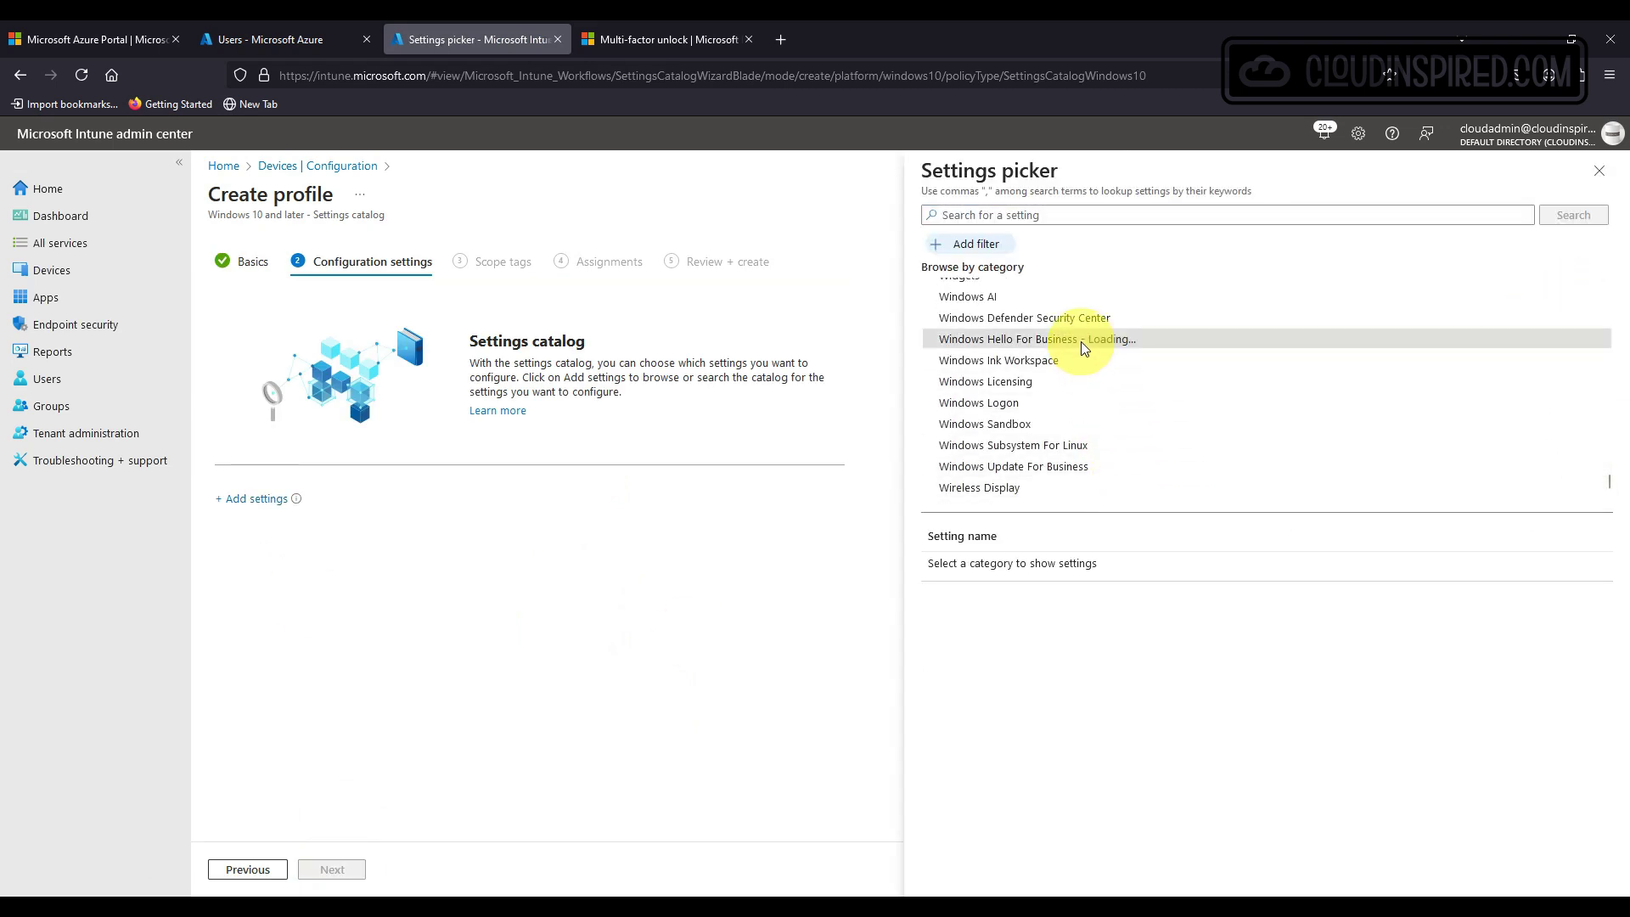
drag(1602, 601, 1604, 822)
click(940, 822)
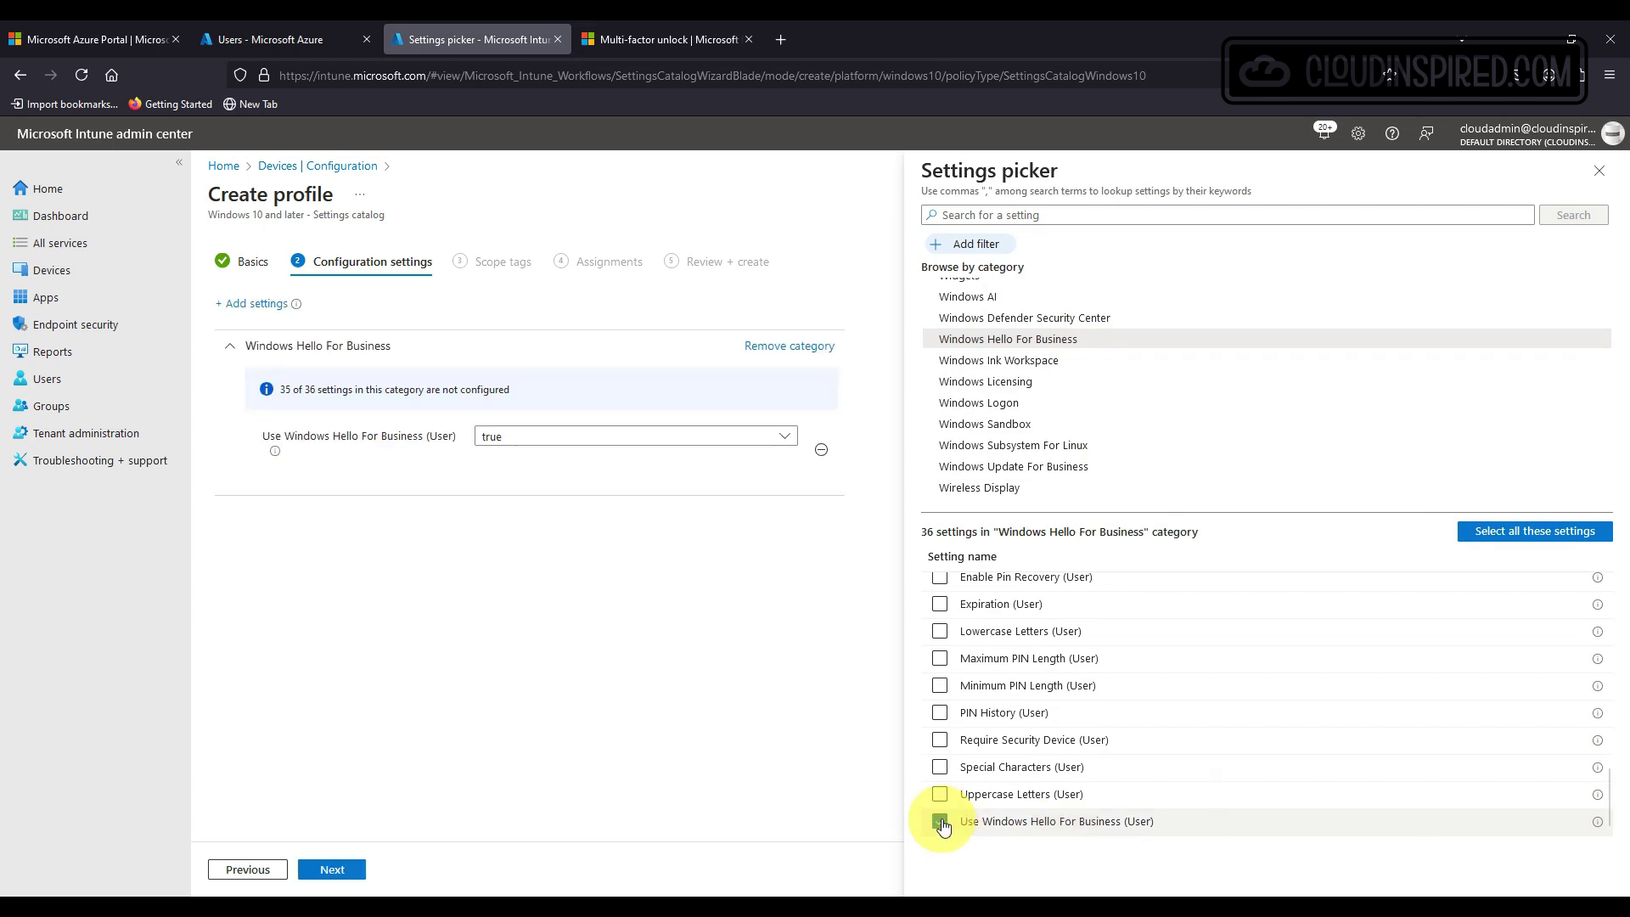
click(939, 739)
scroll(991, 730, up, 3)
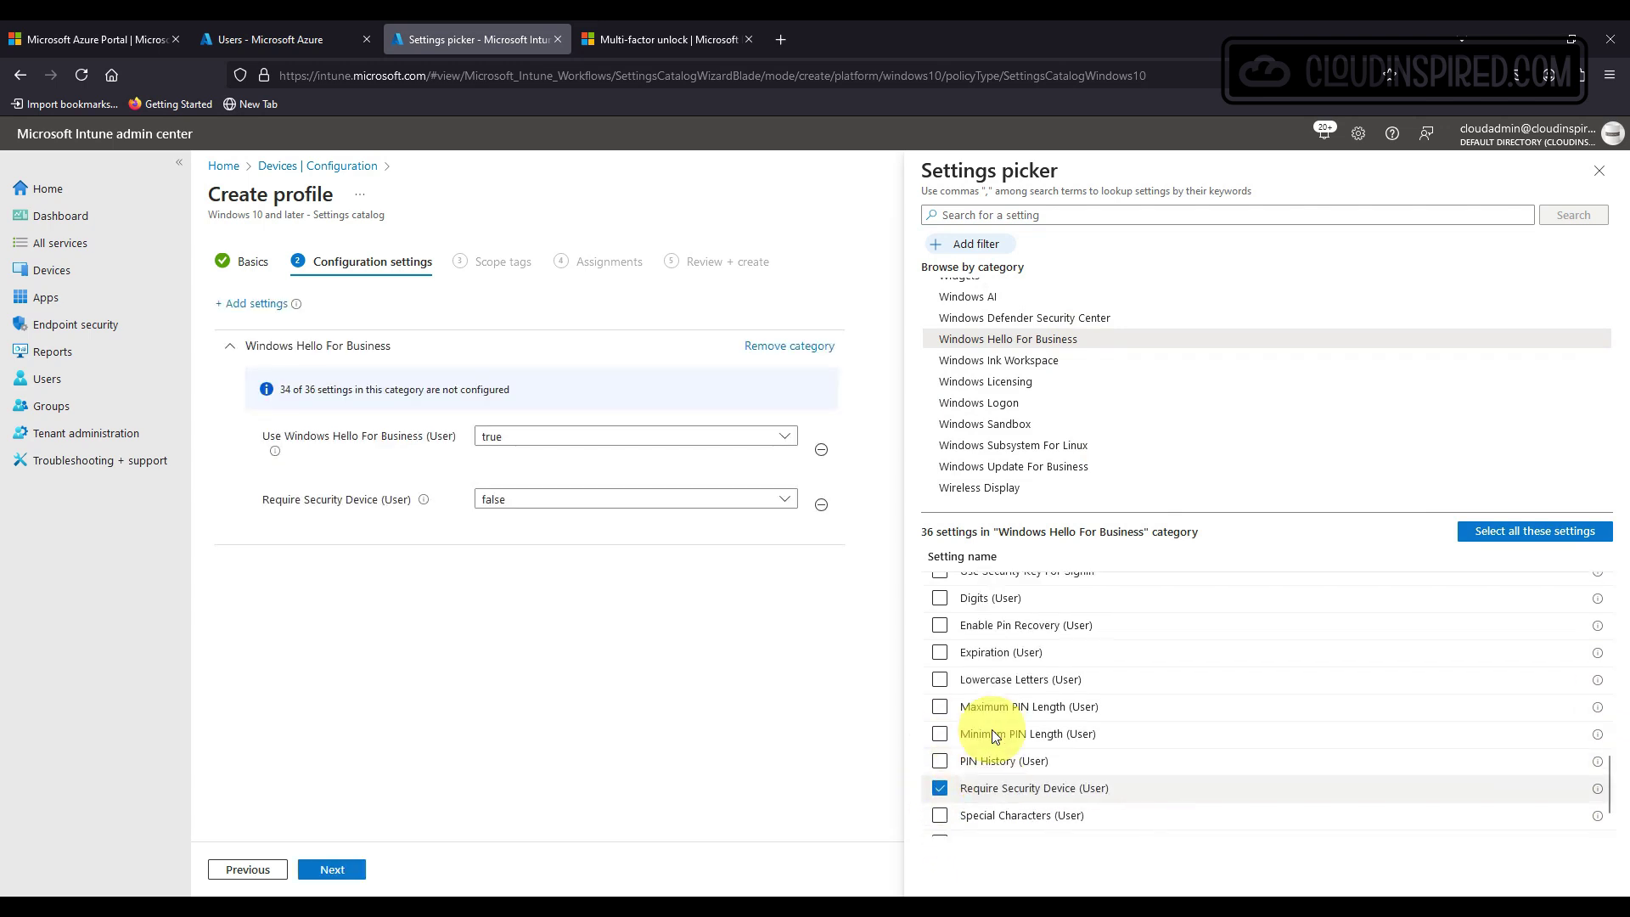
scroll(993, 730, up, 3)
scroll(991, 730, up, 3)
scroll(991, 729, down, 3)
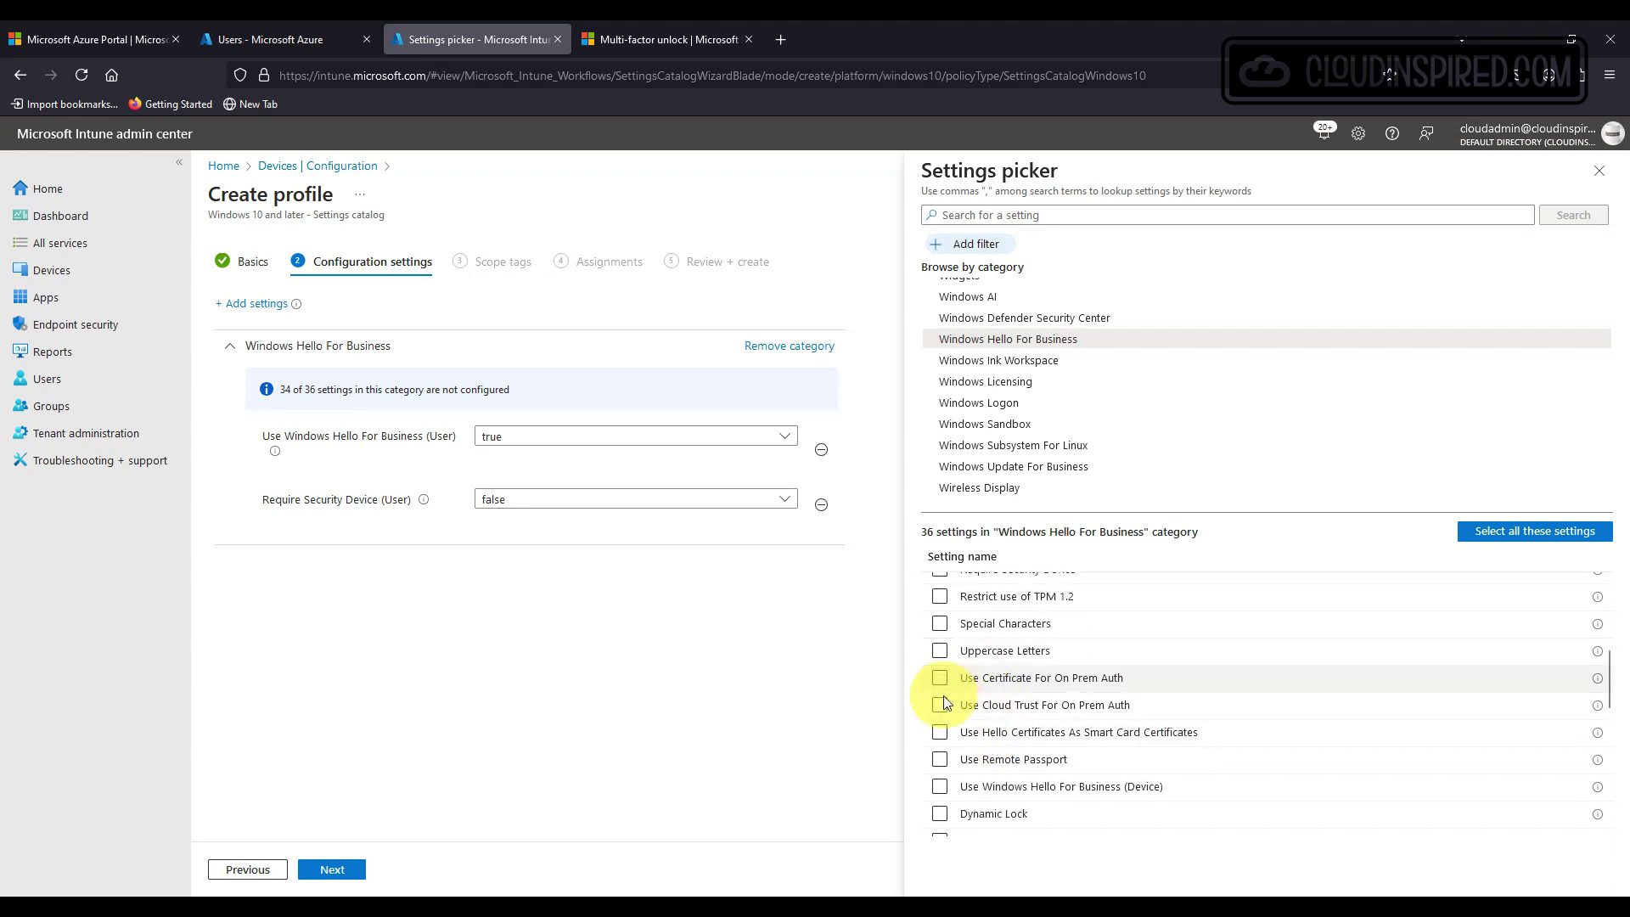
click(940, 706)
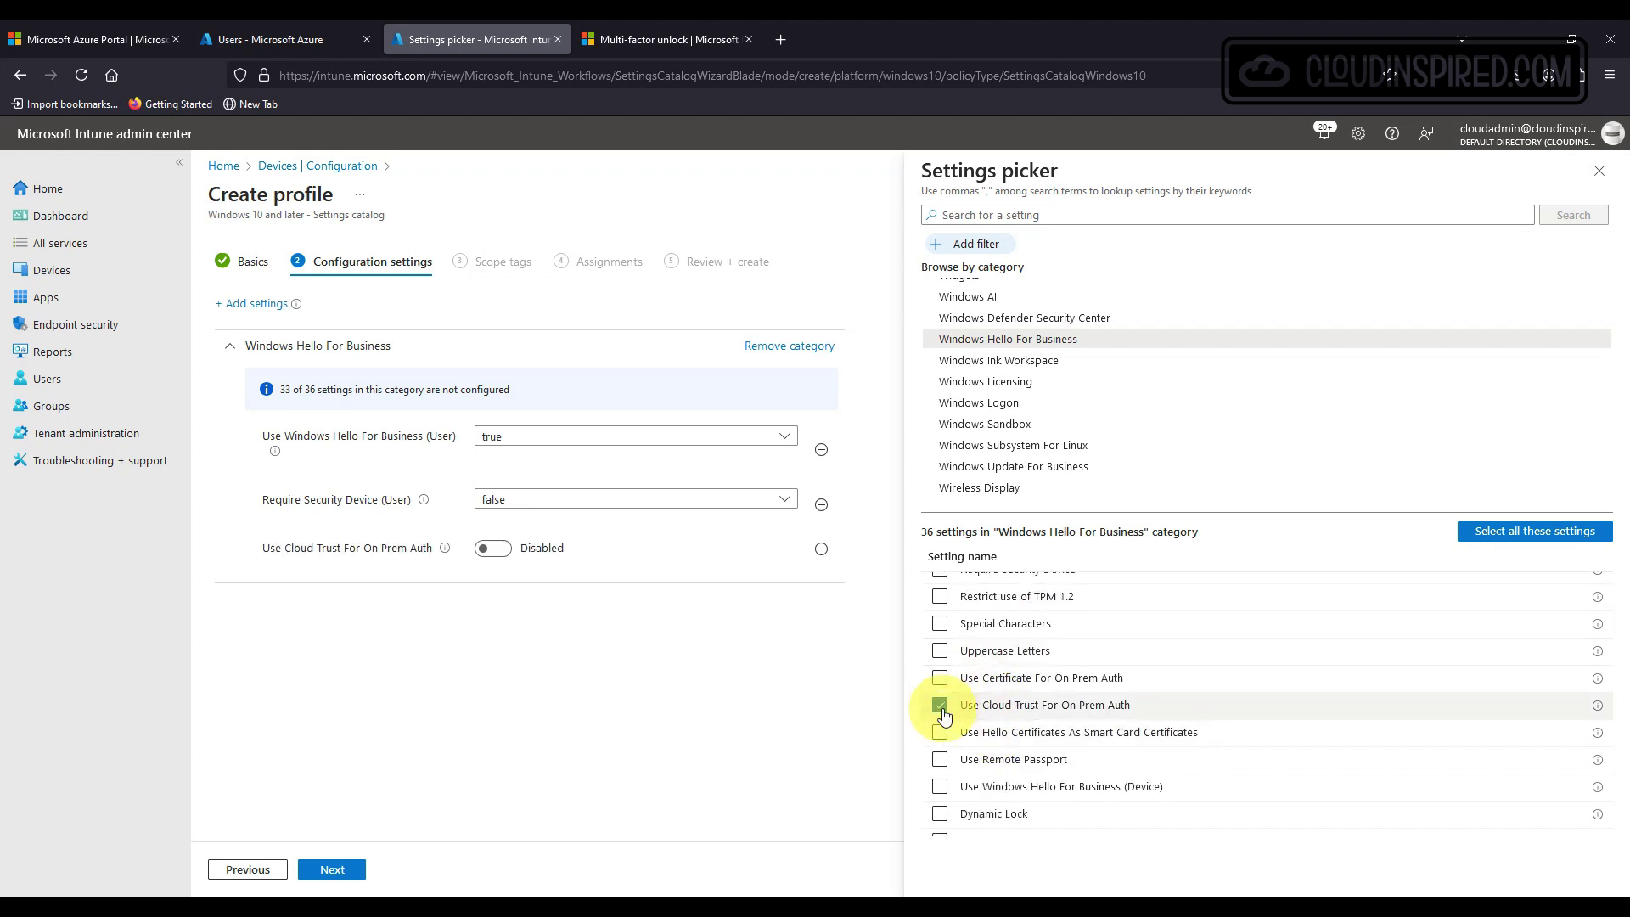
Set Require Security Device to true and enable Use Cloud Trust For On Prem Auth.
click(1598, 170)
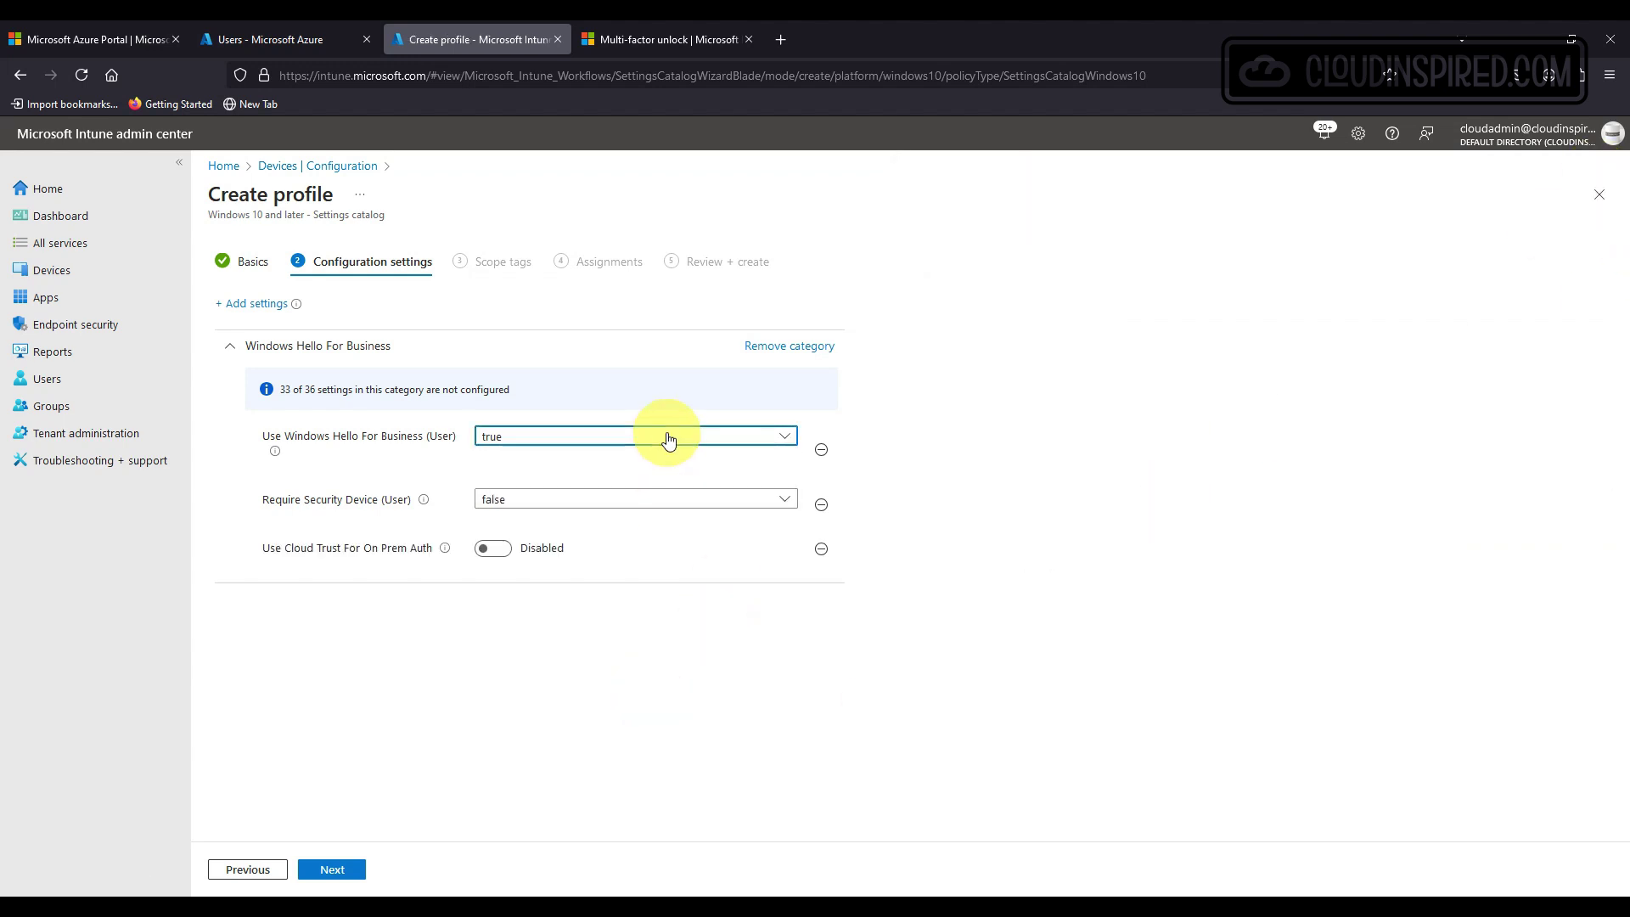
click(662, 499)
click(639, 548)
click(495, 548)
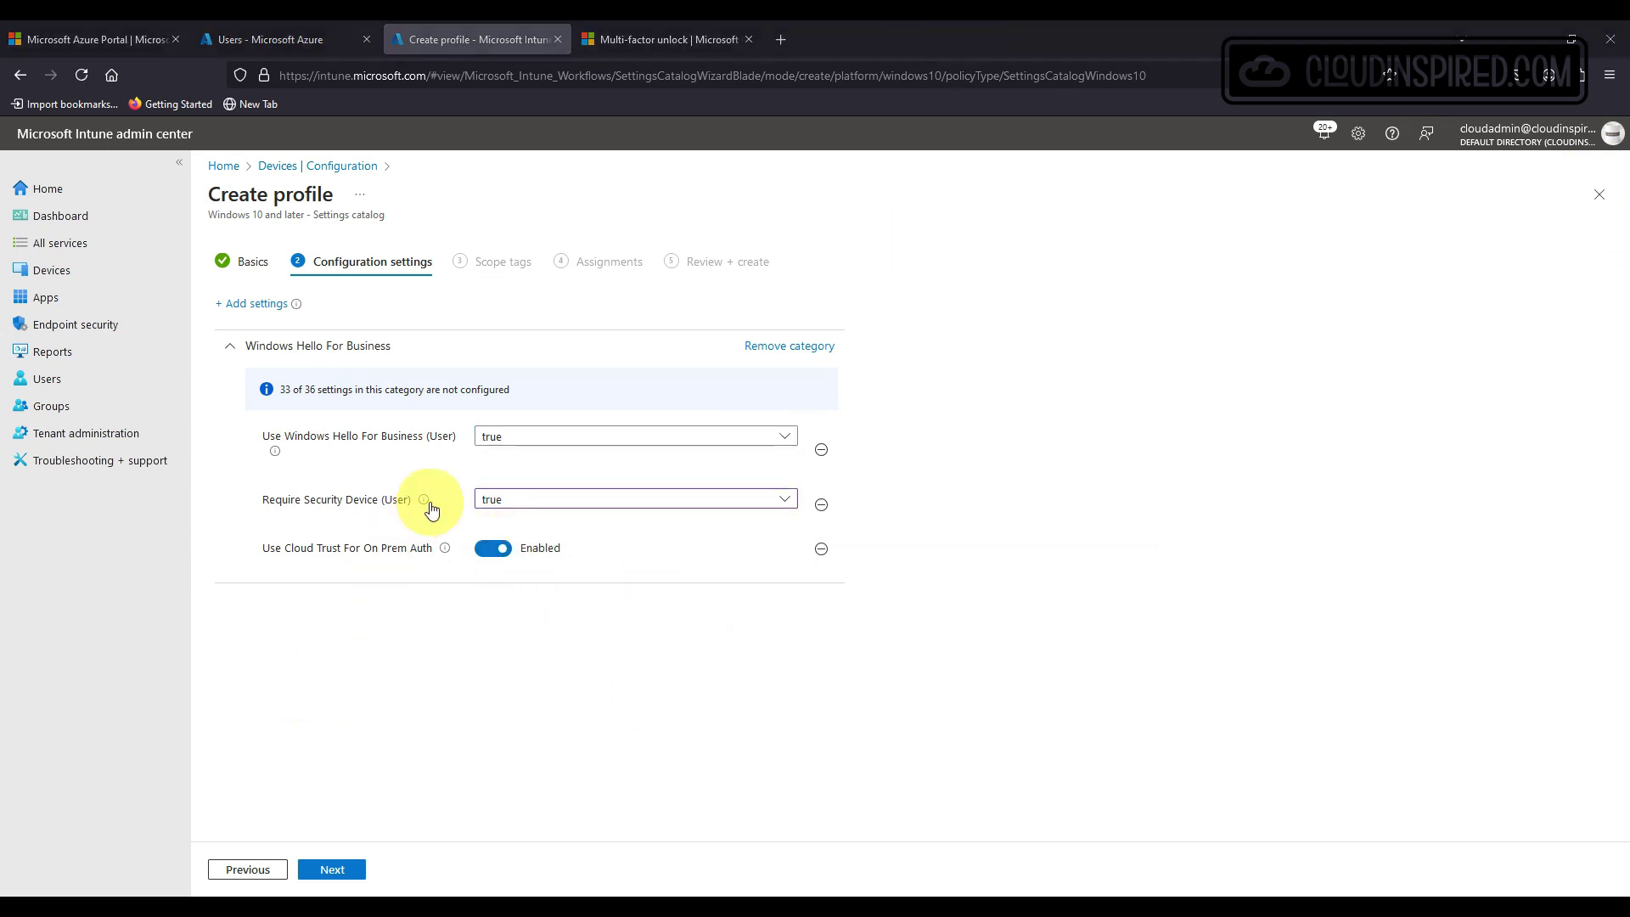
Assign the profile to the WHFB-USR-GRP group and create it.
mouse_move(429, 505)
mouse_move(273, 459)
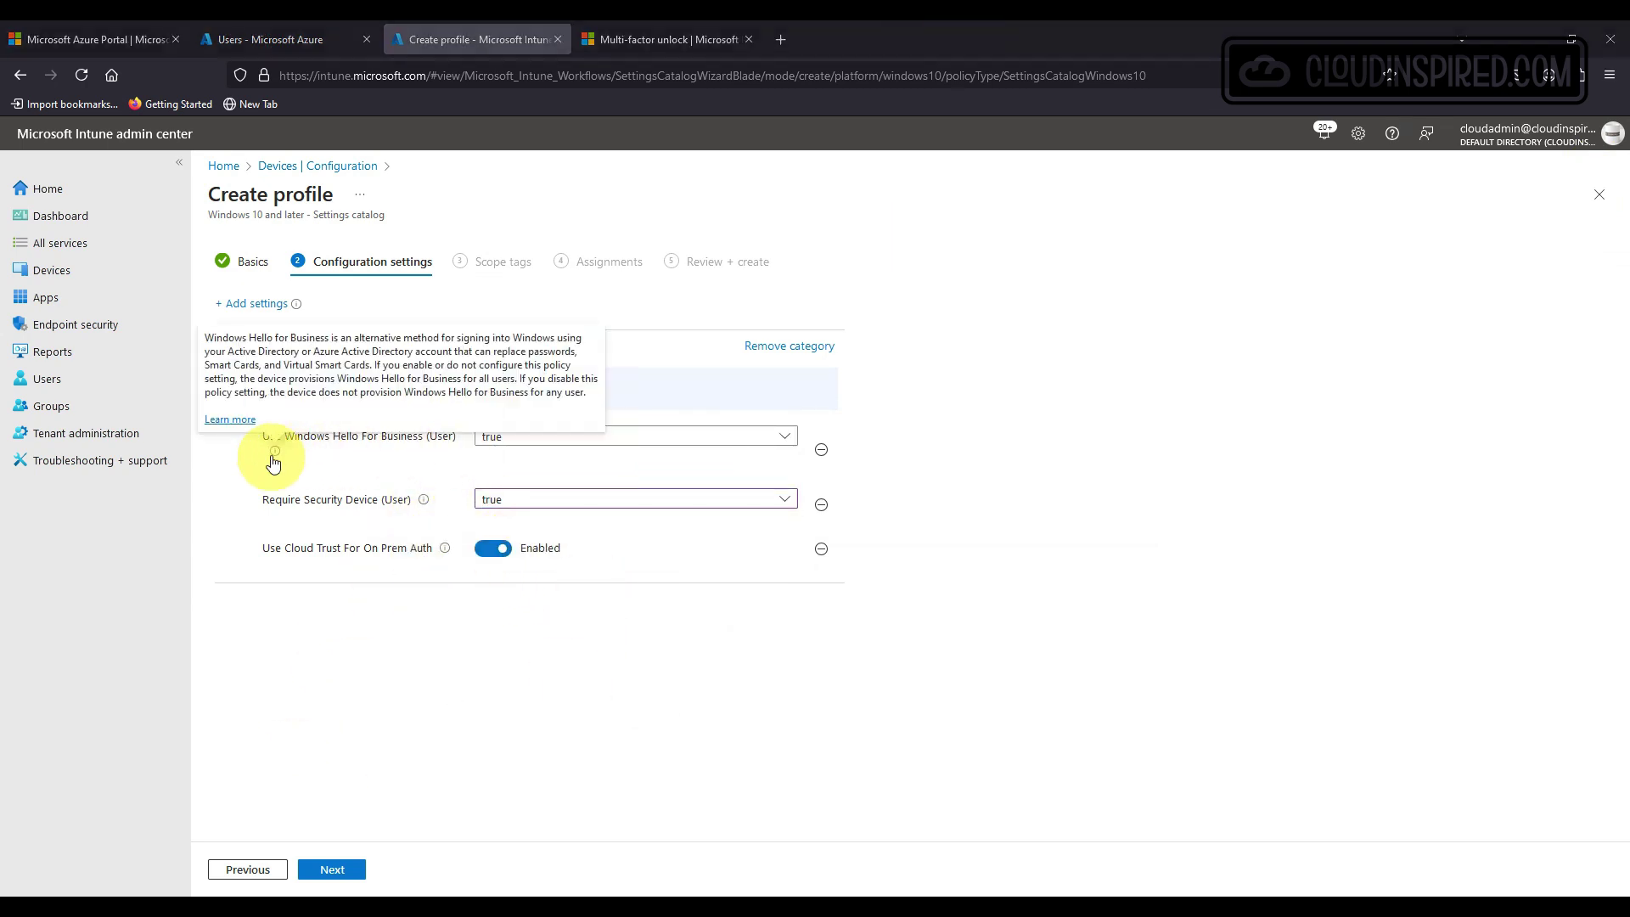
mouse_move(446, 549)
click(332, 869)
click(332, 869)
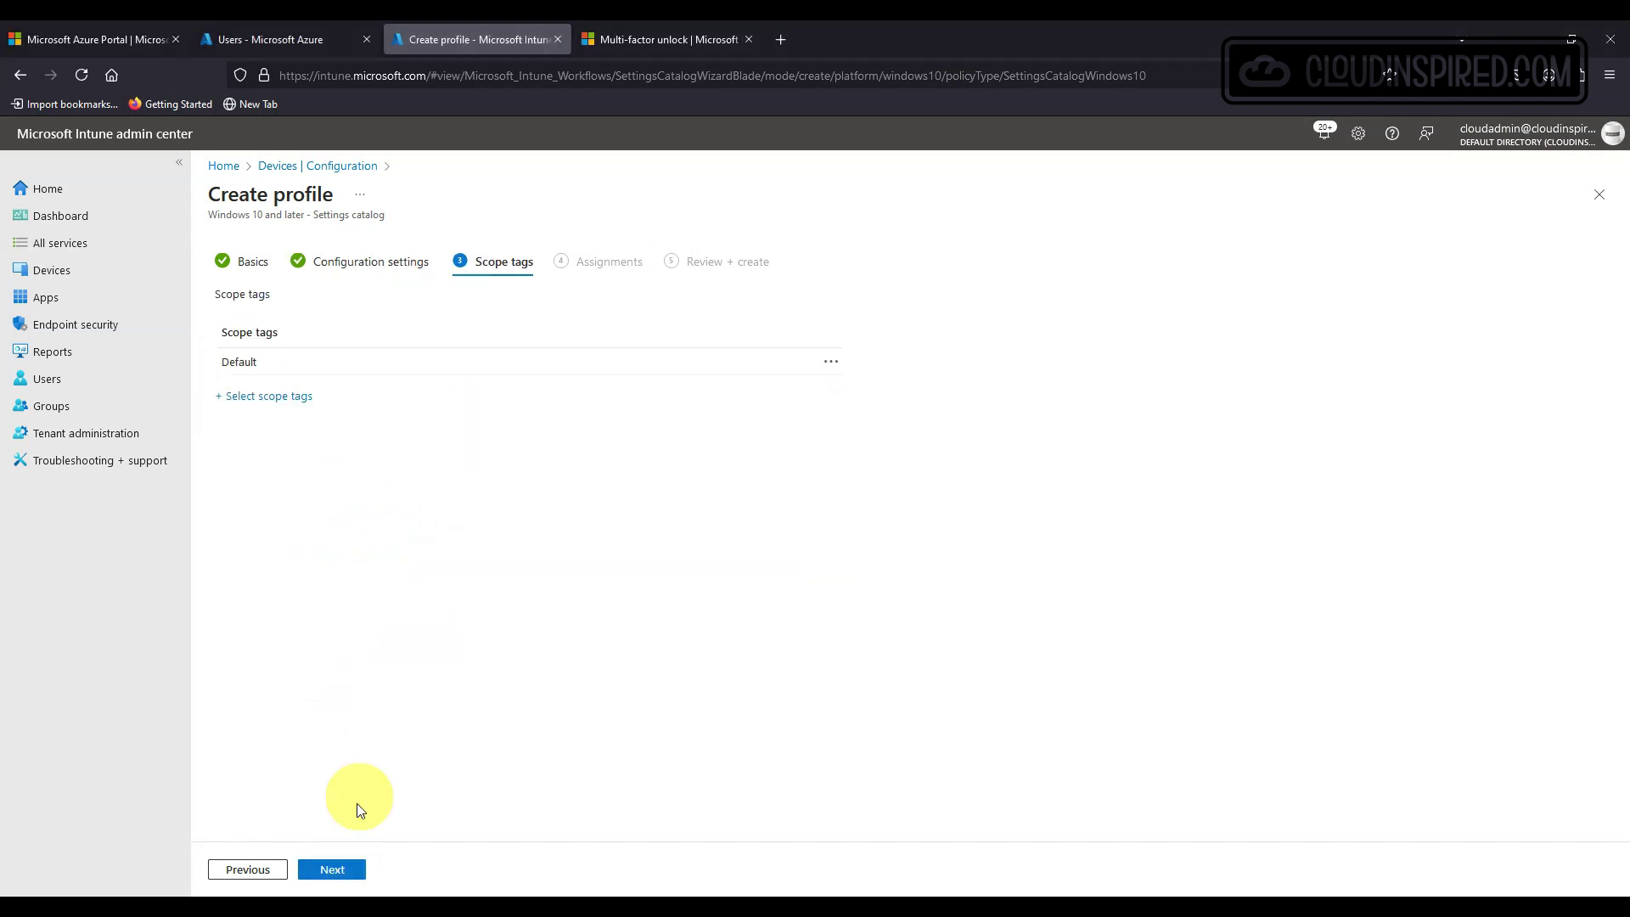
click(263, 323)
click(810, 304)
text(wh)
click(728, 430)
click(726, 869)
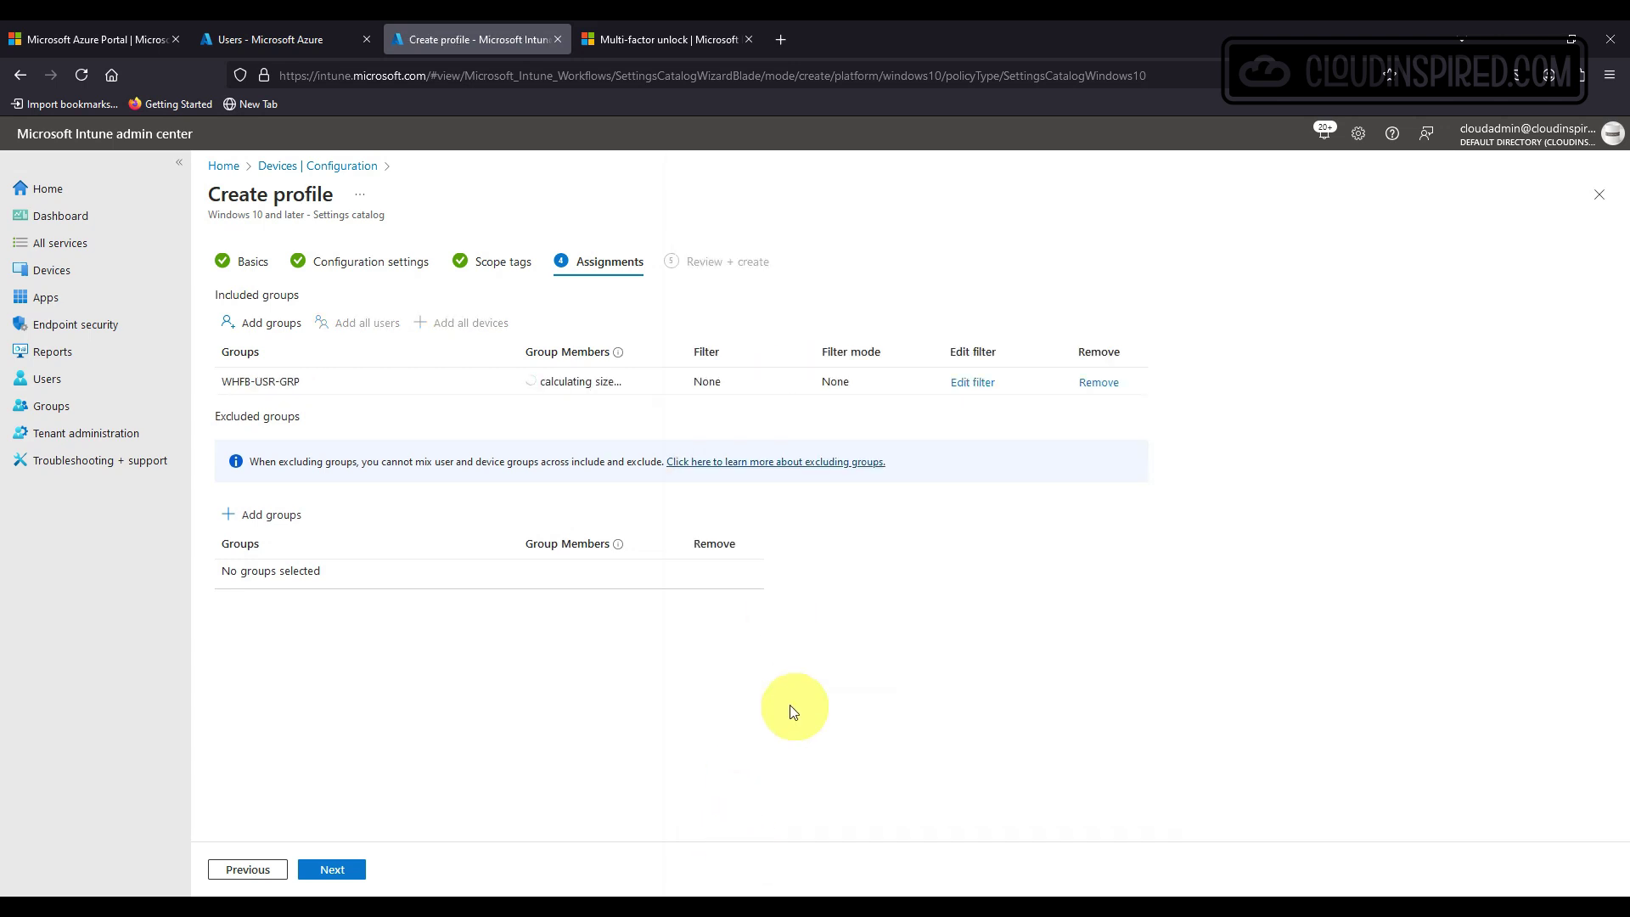
click(333, 869)
click(333, 869)
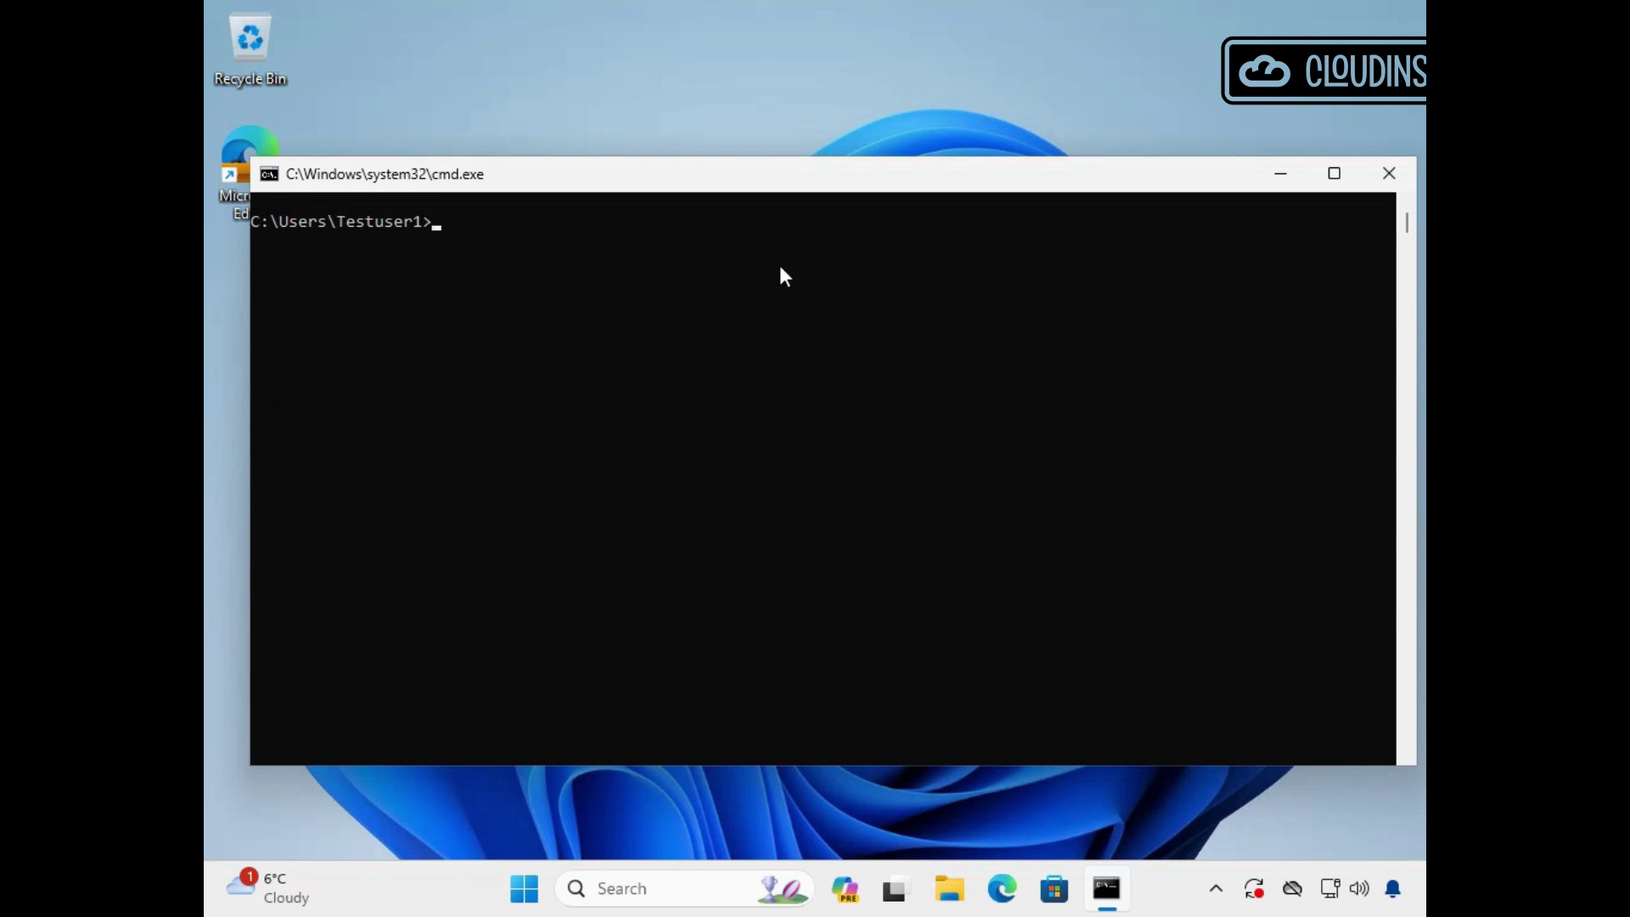
Run klist and klist cloud_debug, copying the Cloud Primary (Hybrid logon) TGT available line.
click(779, 314)
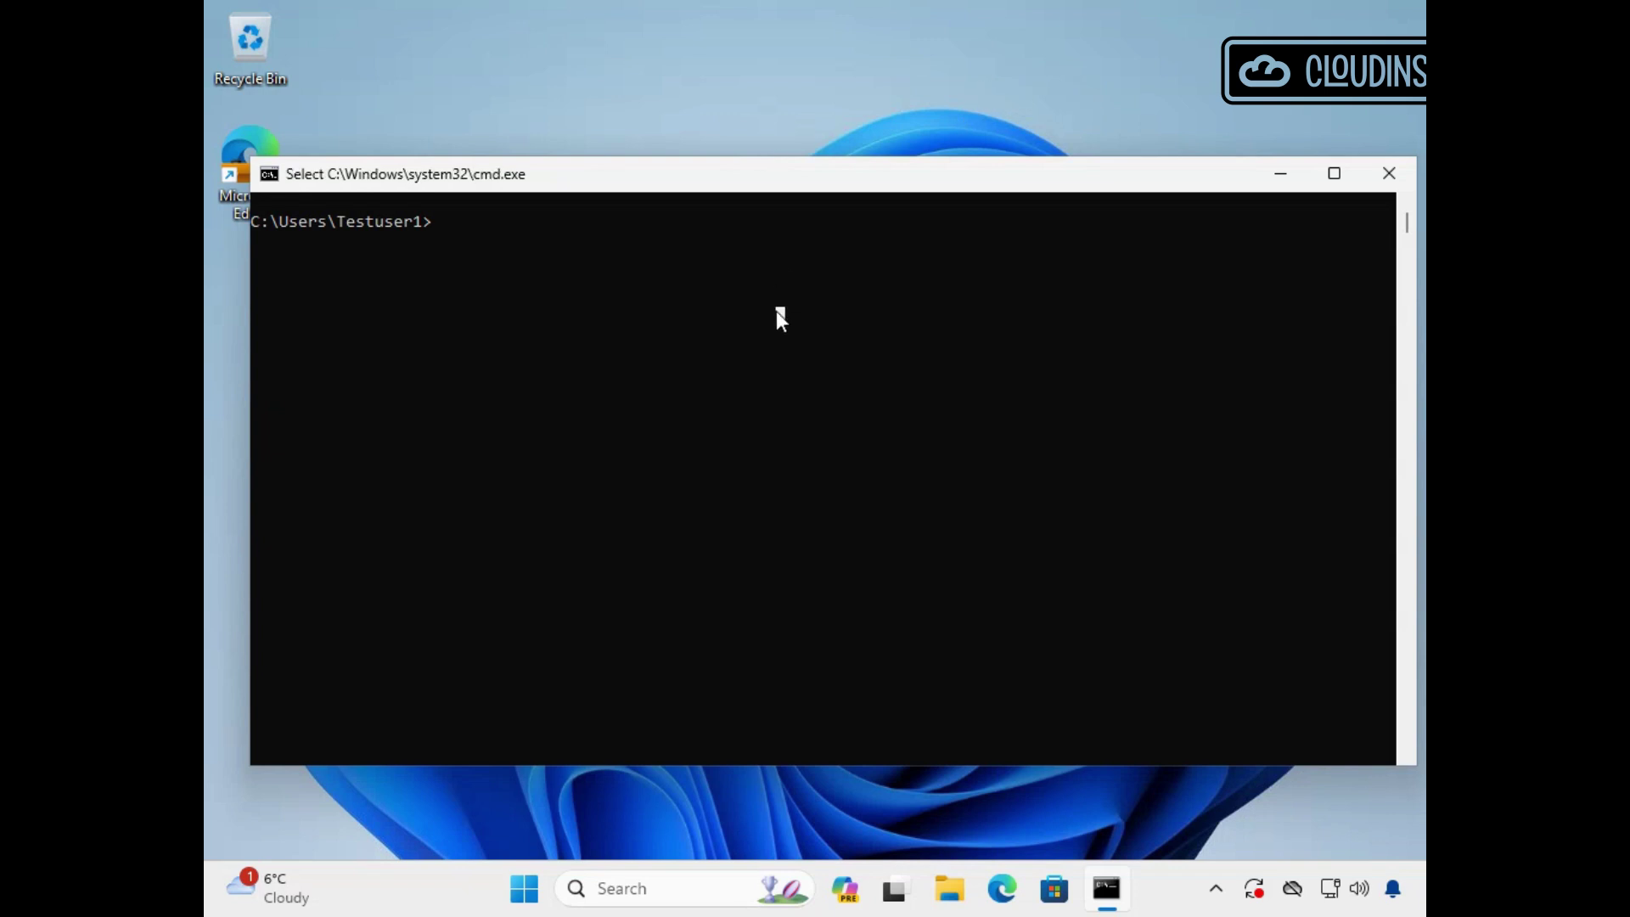
click(744, 240)
text(klist)
key(Return)
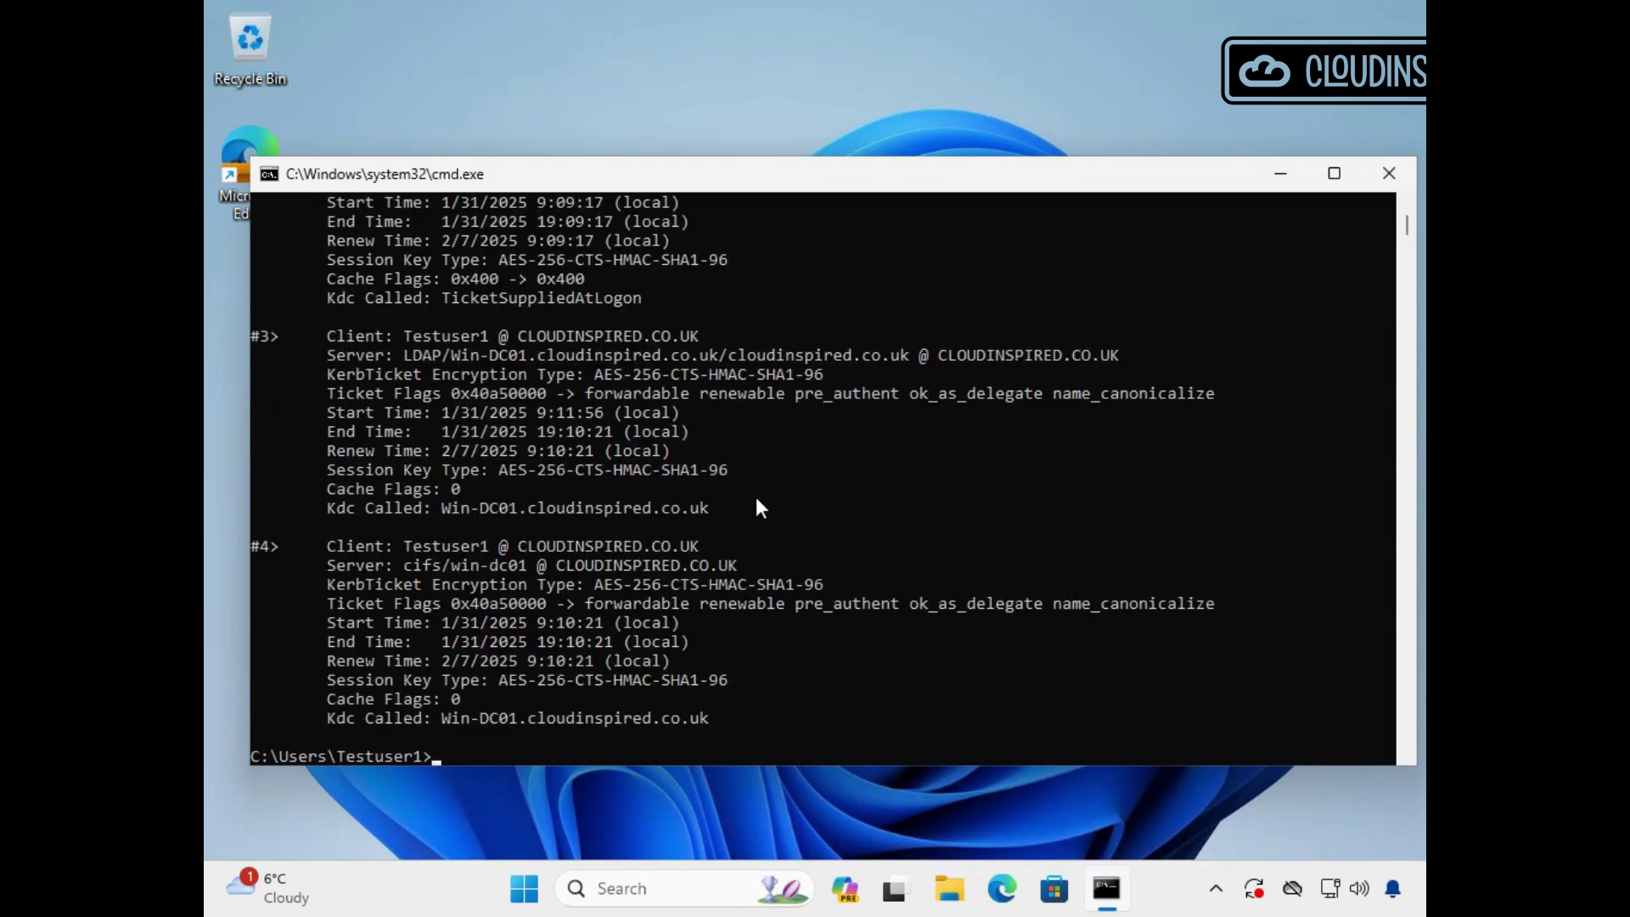
scroll(758, 509, down, 5)
text(klist)
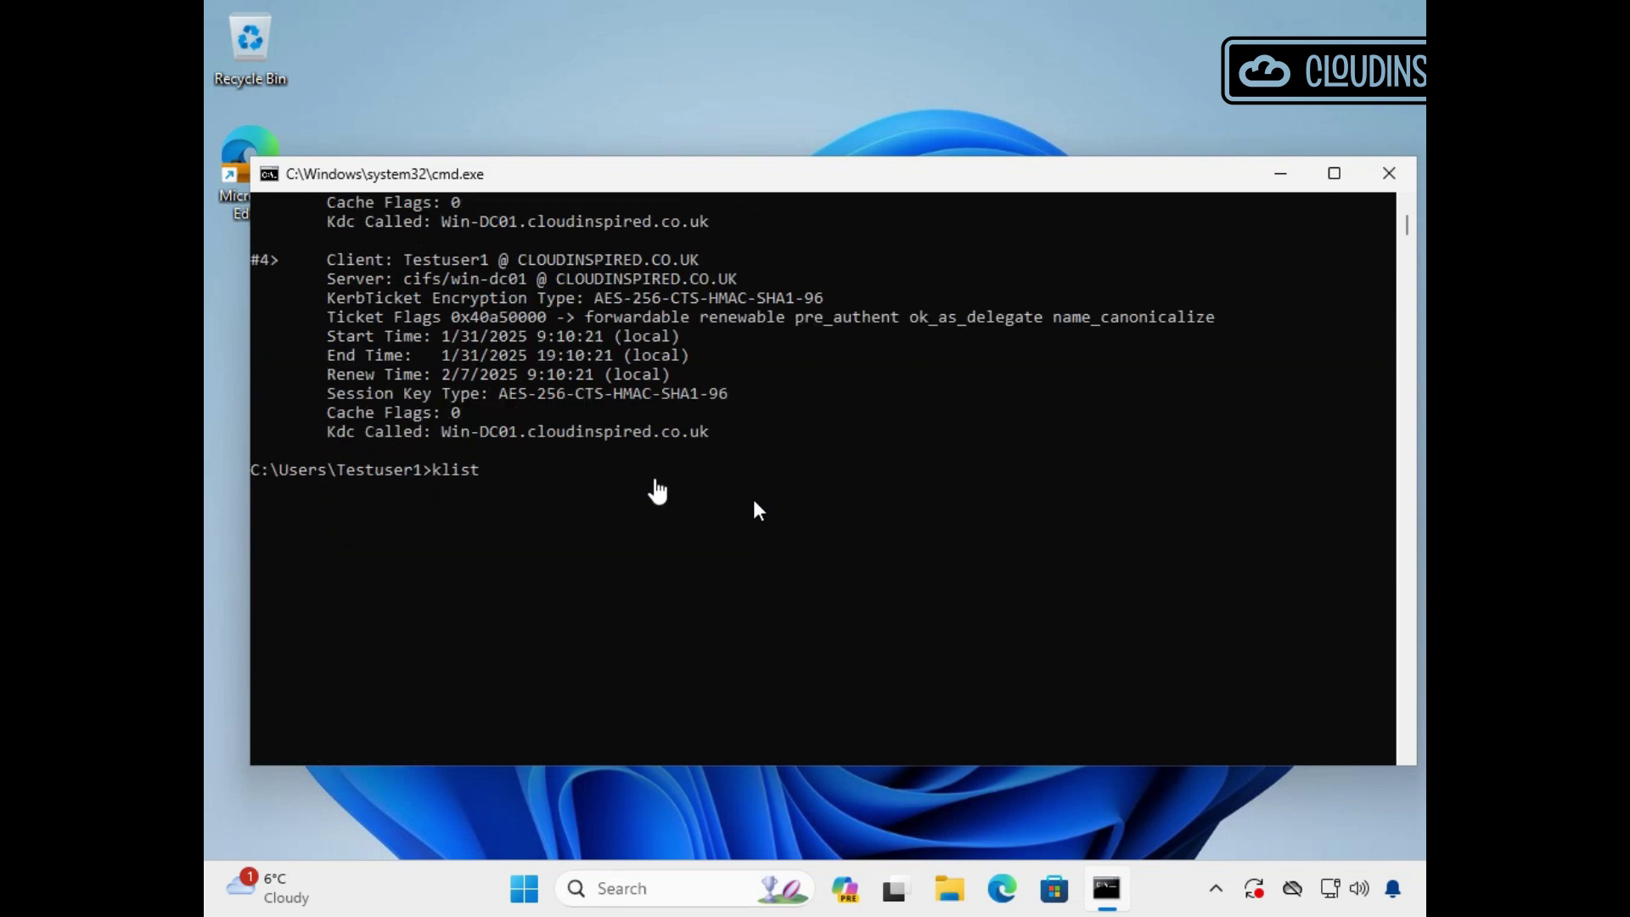
text( cloud_debug)
key(Return)
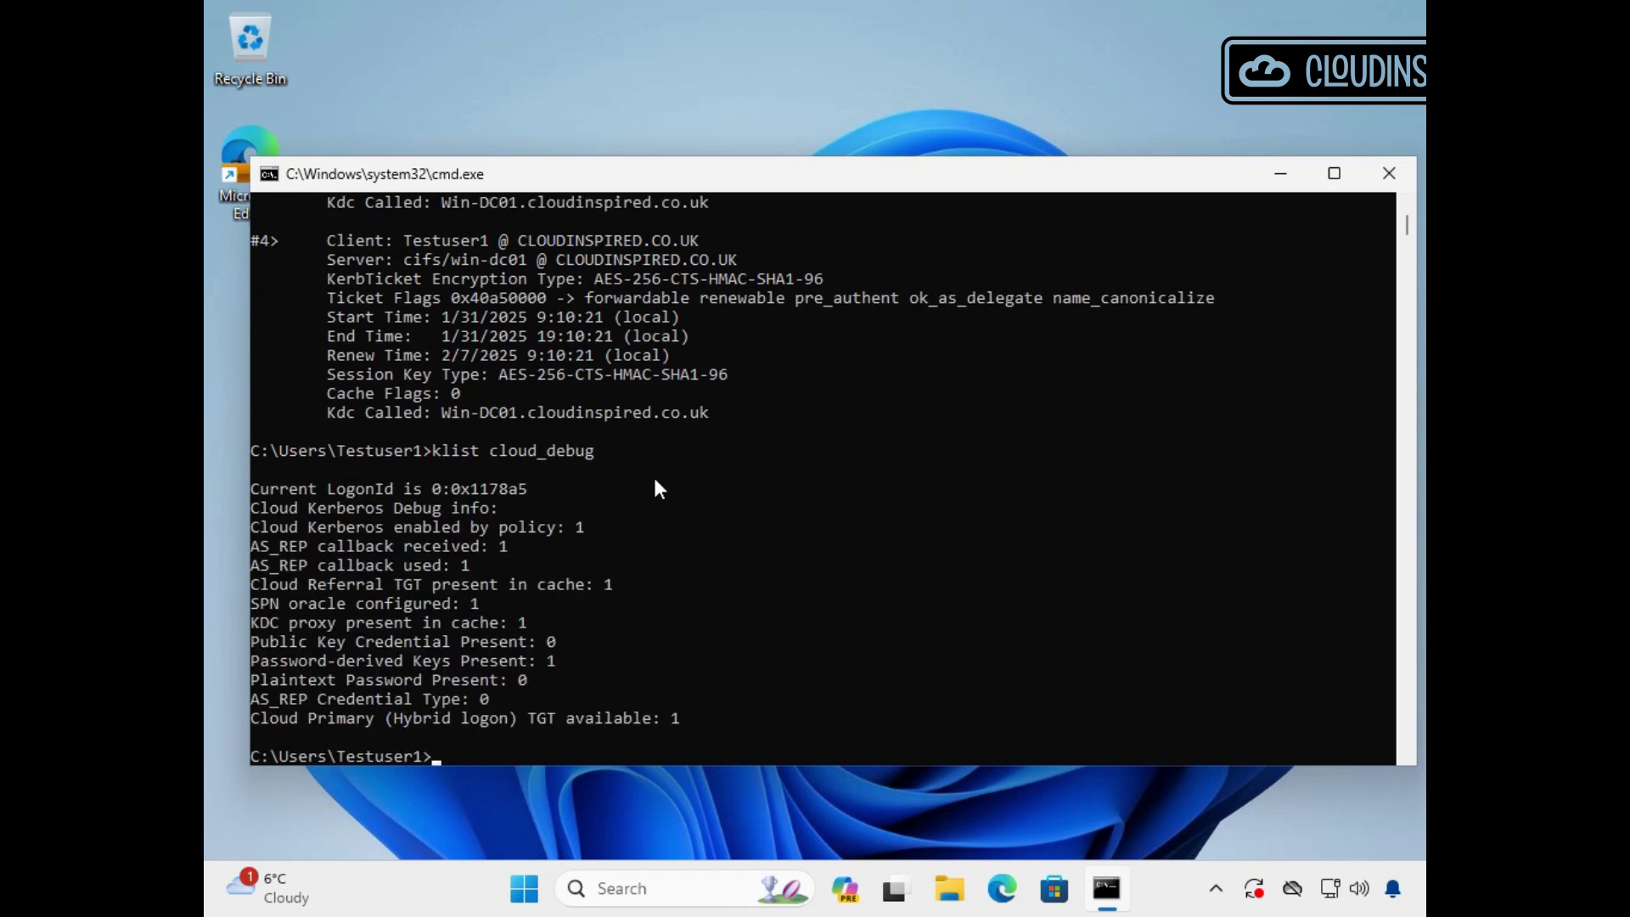
click(676, 719)
drag(678, 722, 319, 725)
key(ctrl+c)
Run dsregcmd /status and confirm AzureAdJoined is YES and DomainJoined is NO.
click(913, 564)
text(dsregcmd)
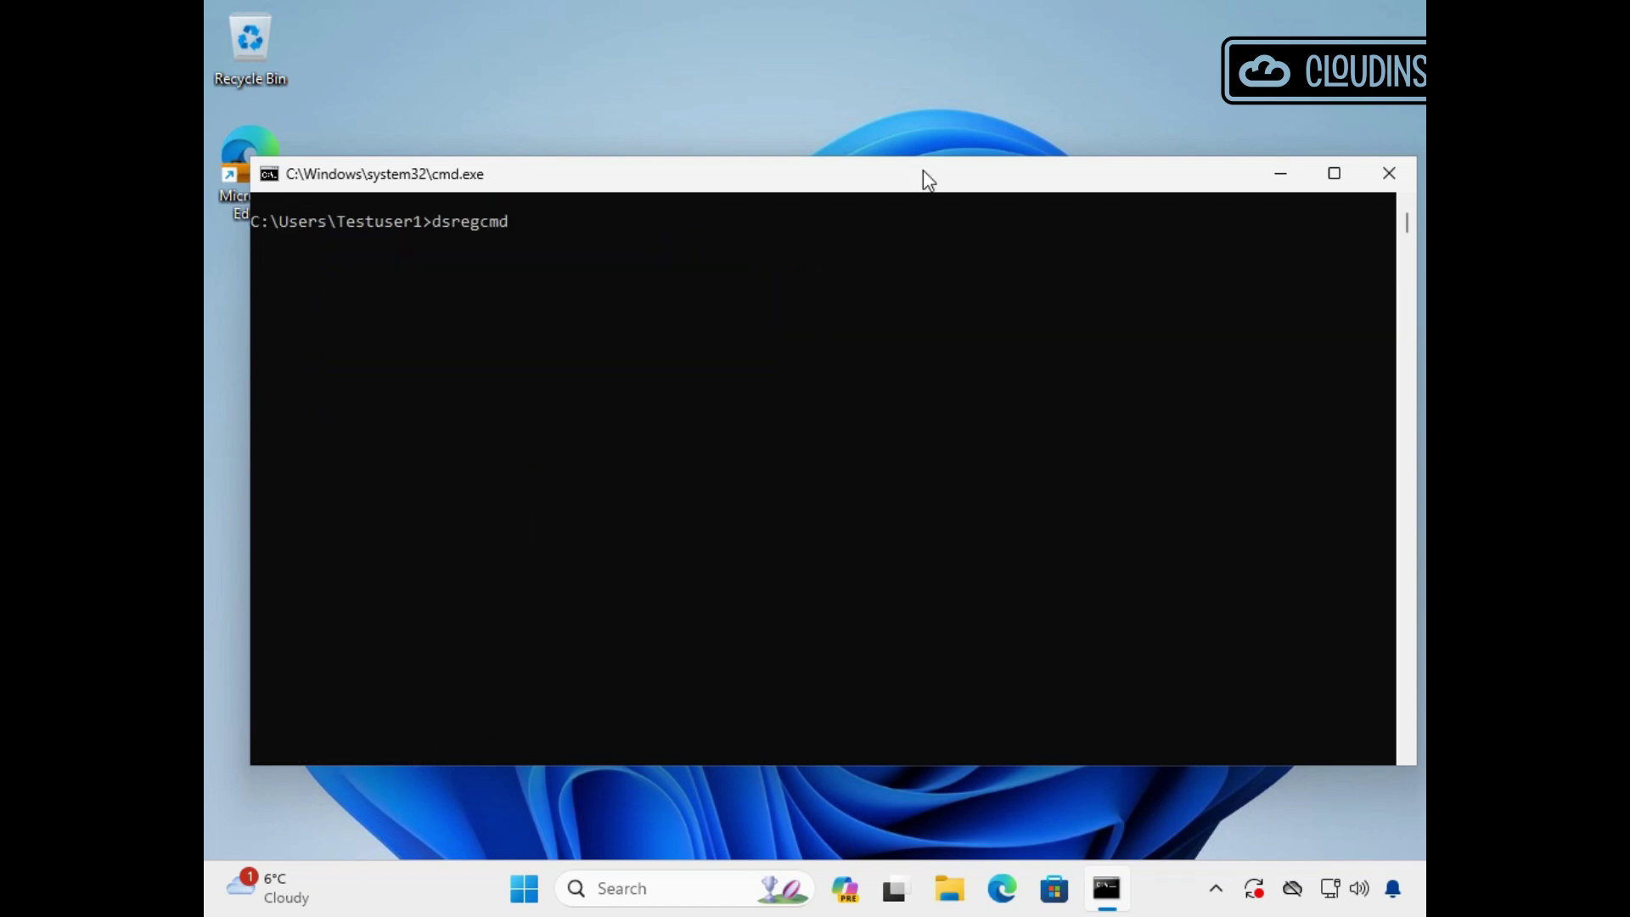
text( /status)
key(Return)
drag(557, 338, 375, 337)
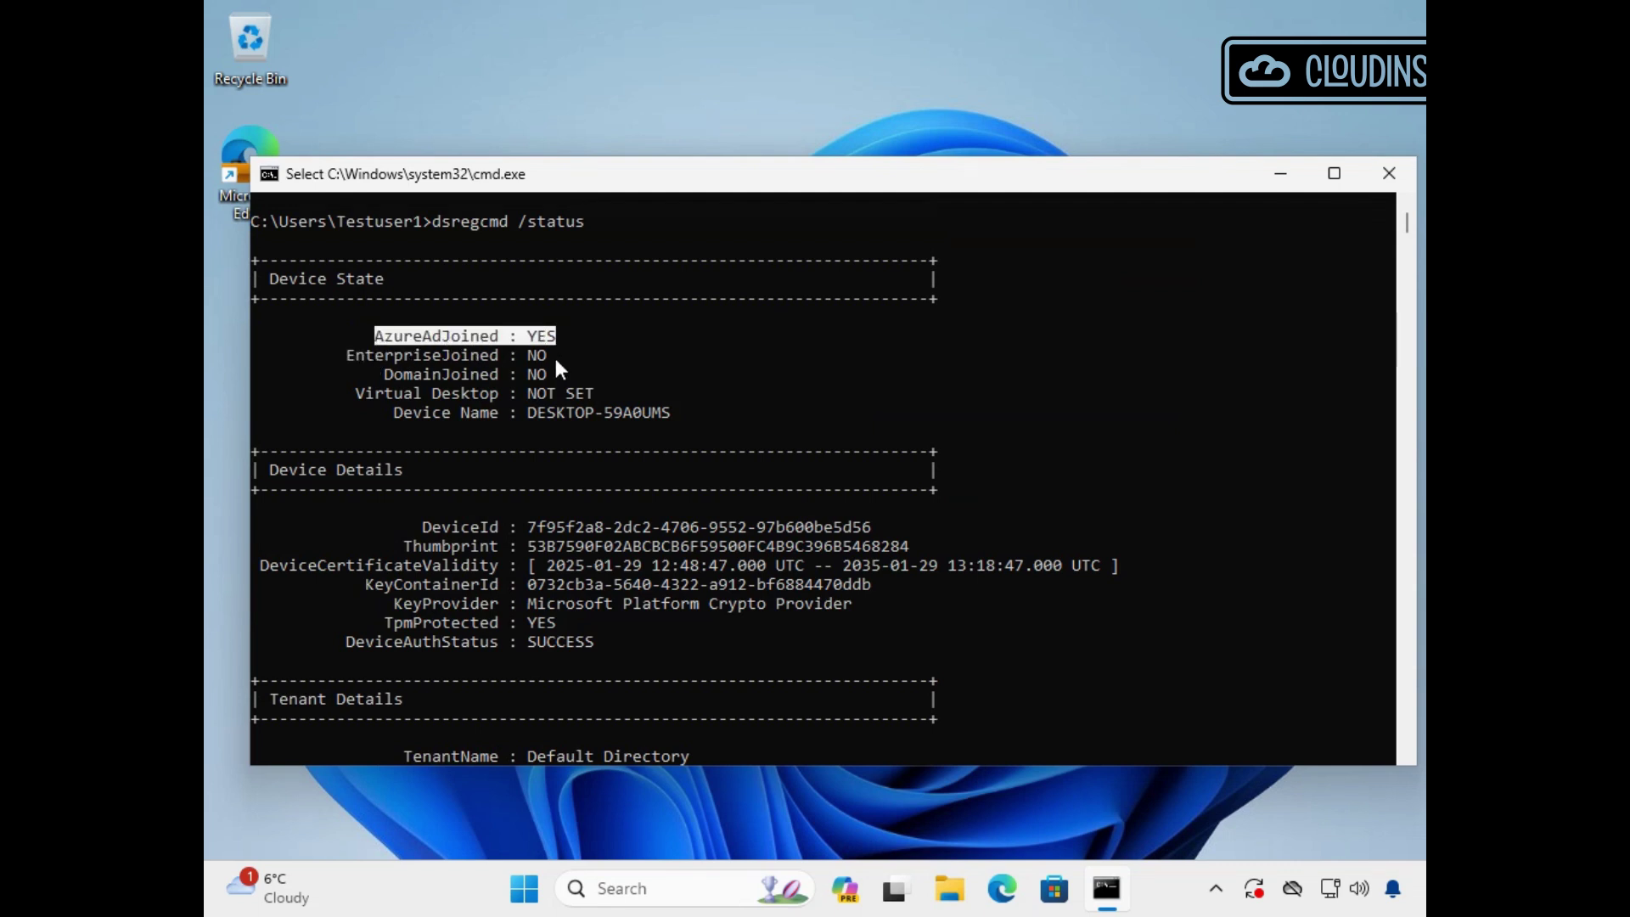
click(541, 373)
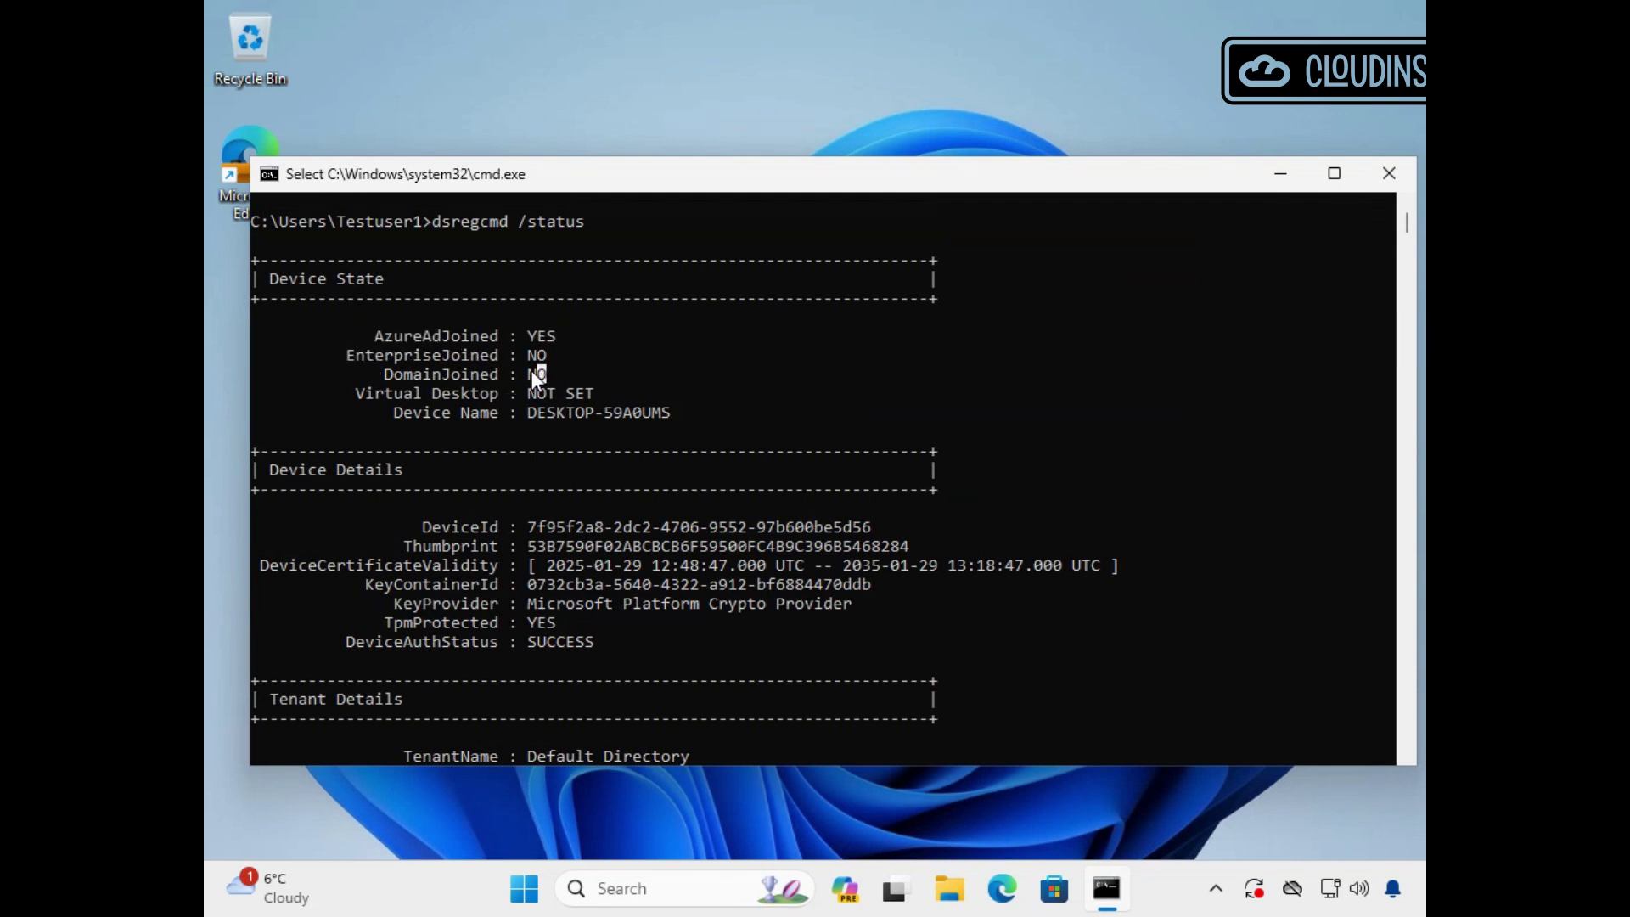
key(super+d)
Open \\win-dc01\data from Run, read Test1.txt in Notepad, then close it.
right_click(524, 887)
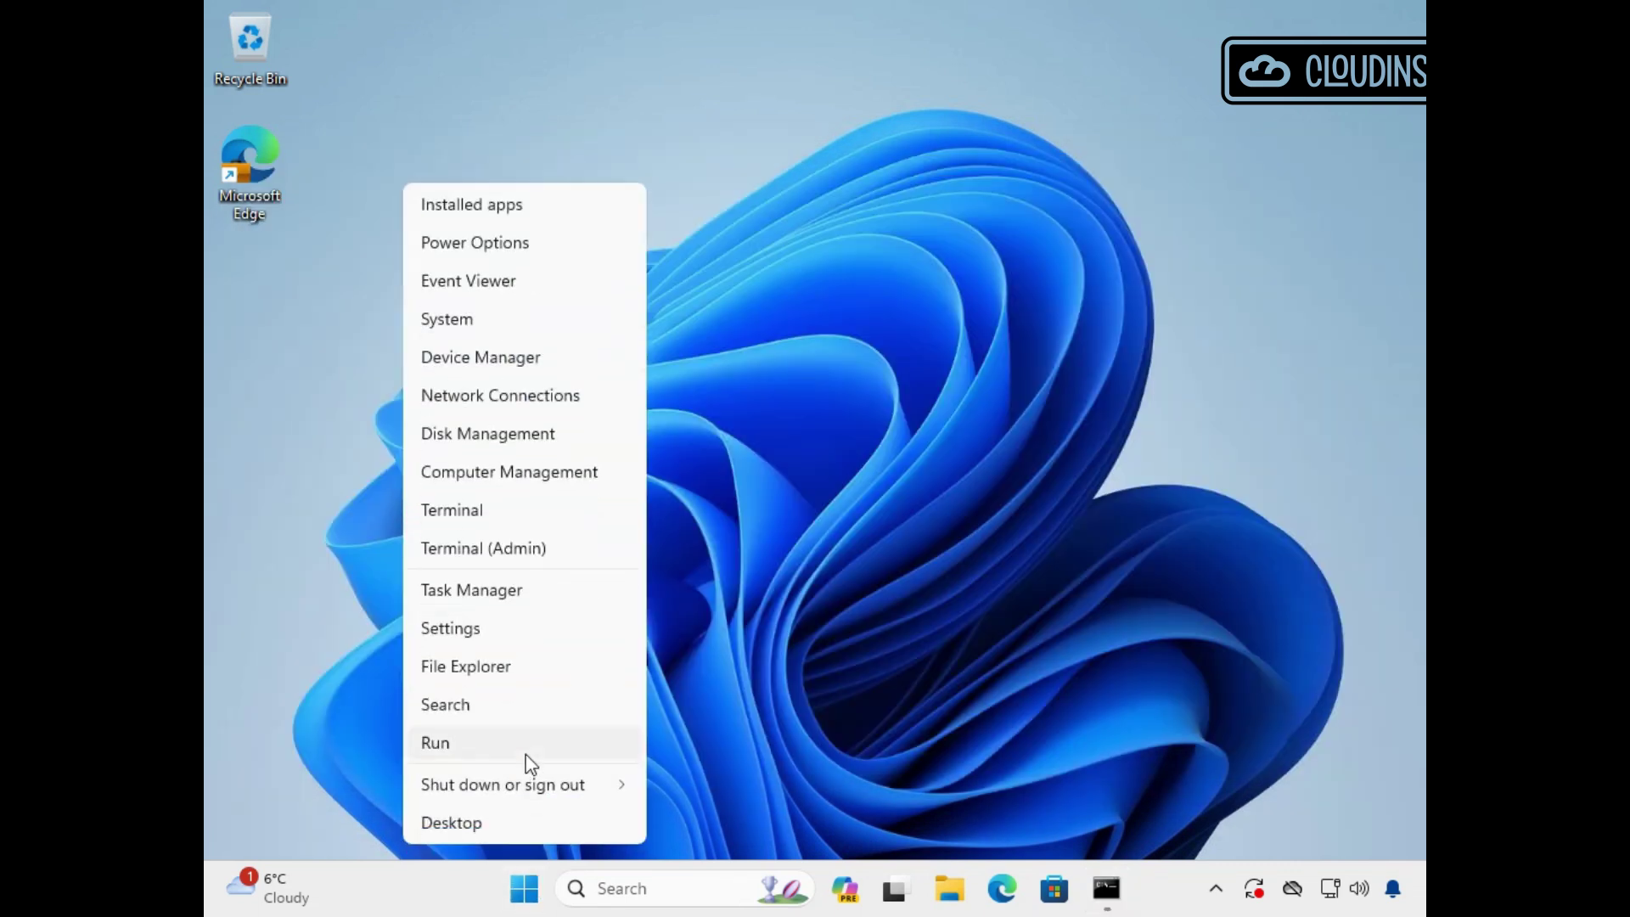
click(527, 759)
click(532, 731)
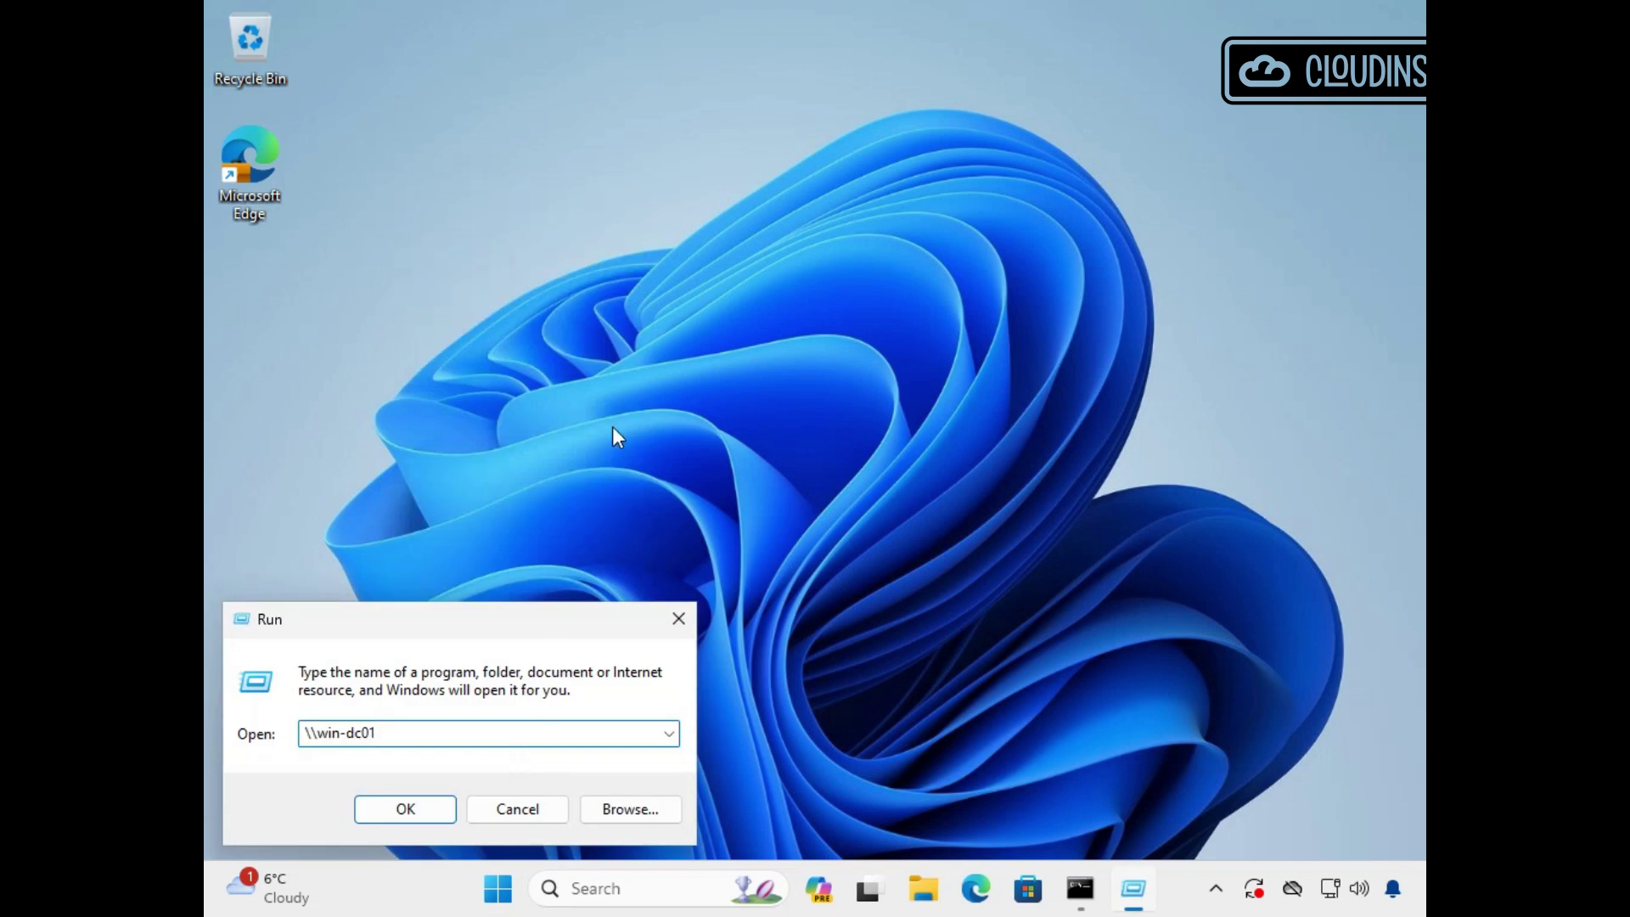
text(\data)
key(Return)
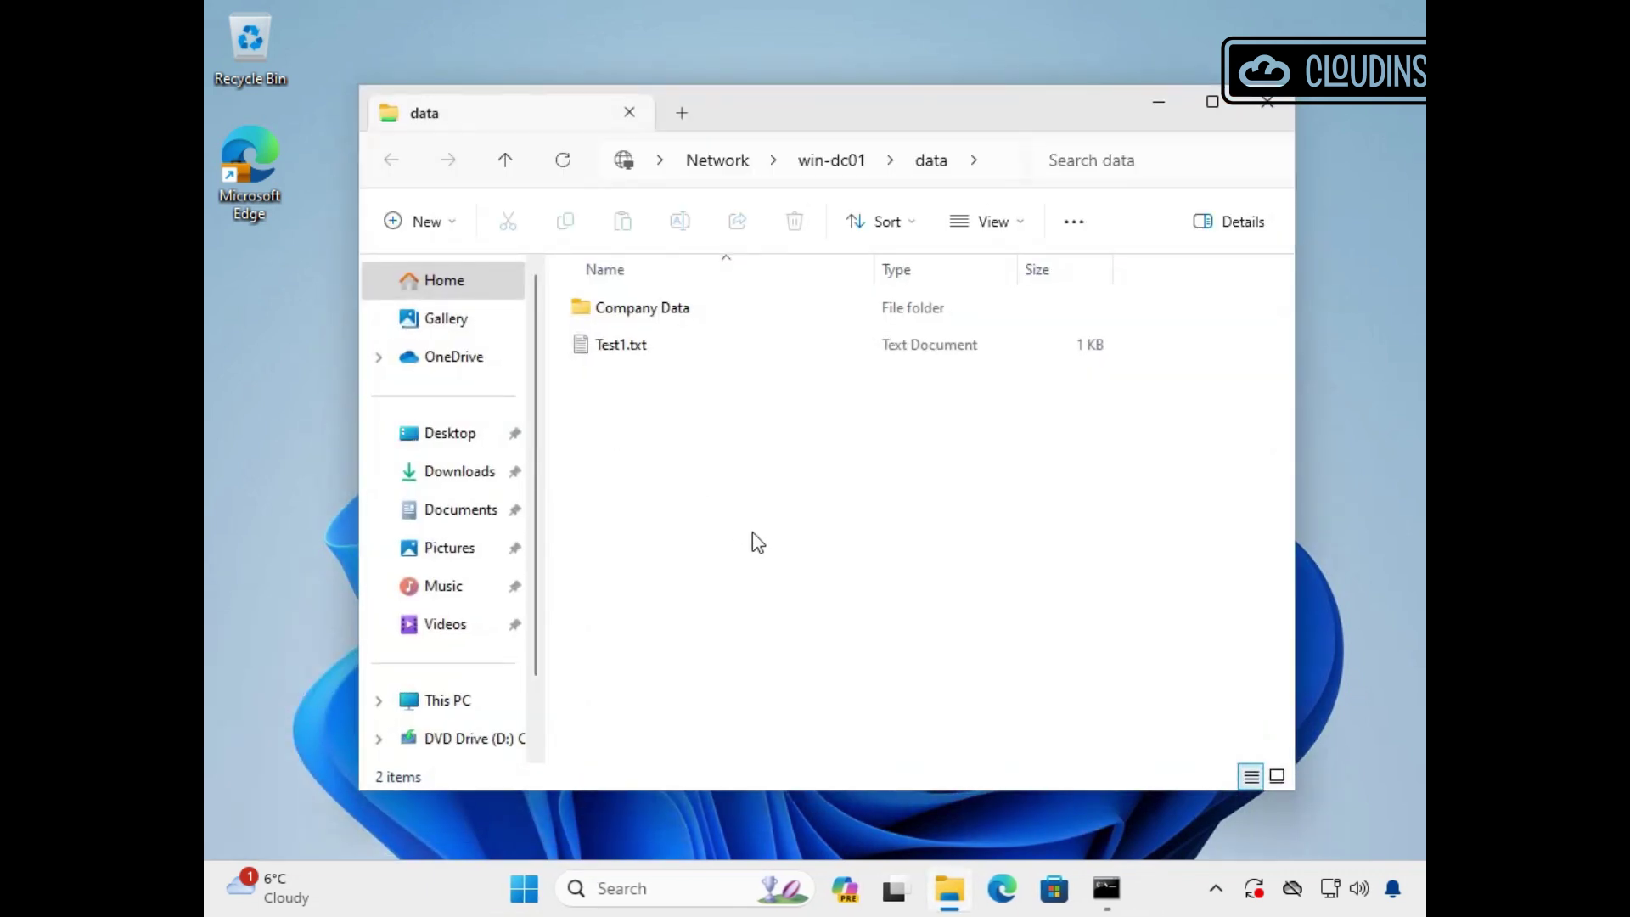
click(994, 160)
click(674, 416)
double_click(623, 347)
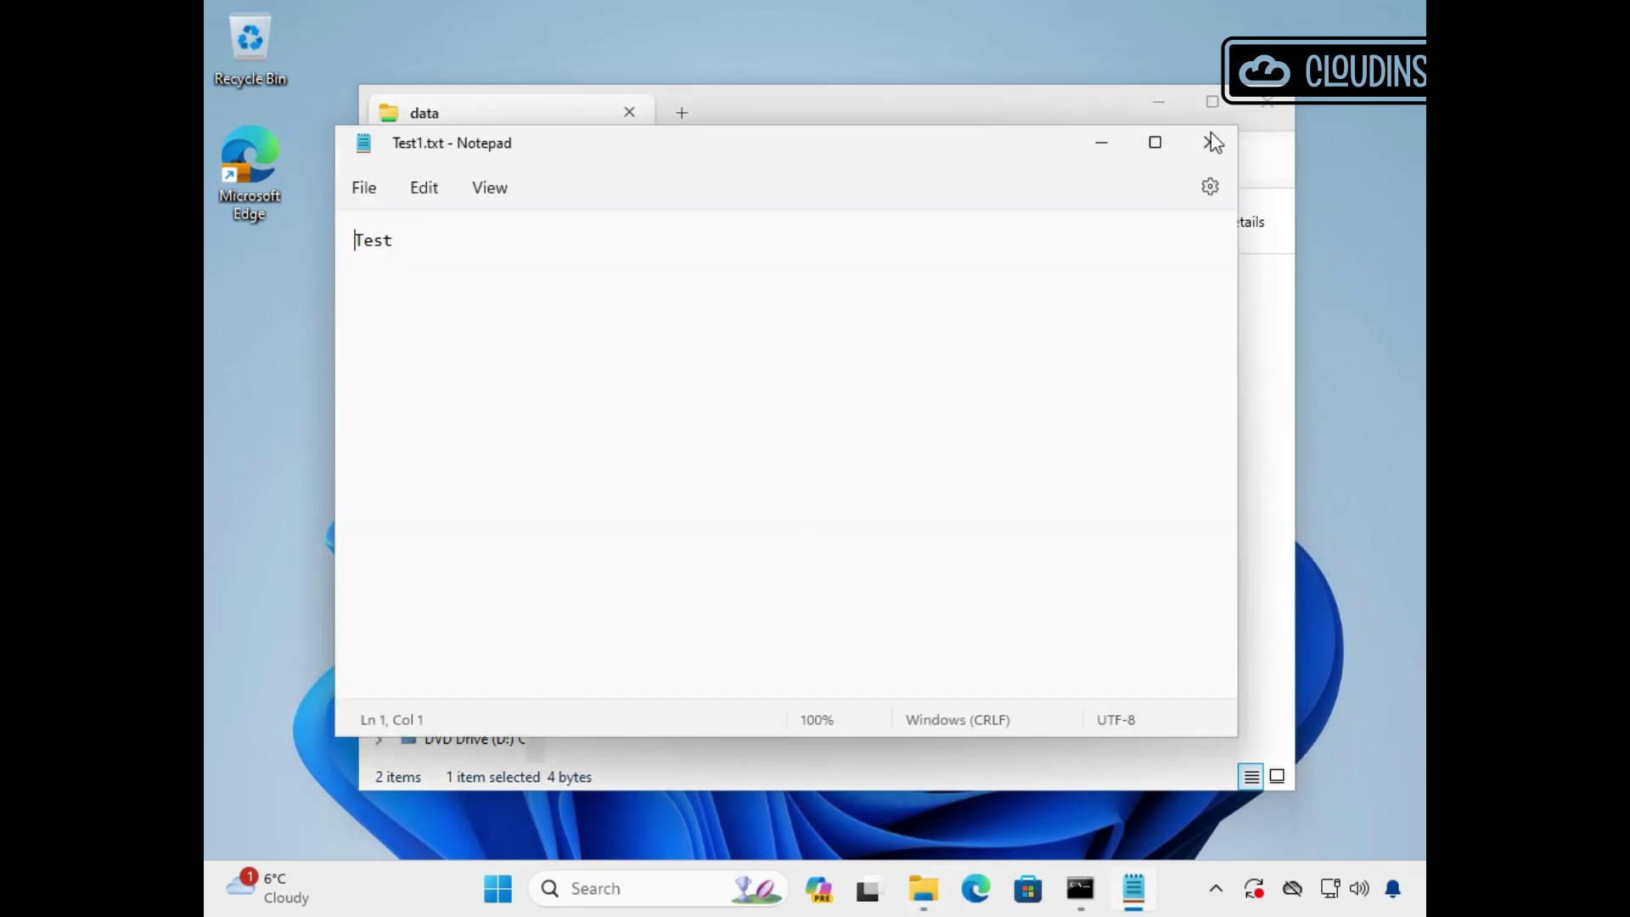
click(1209, 141)
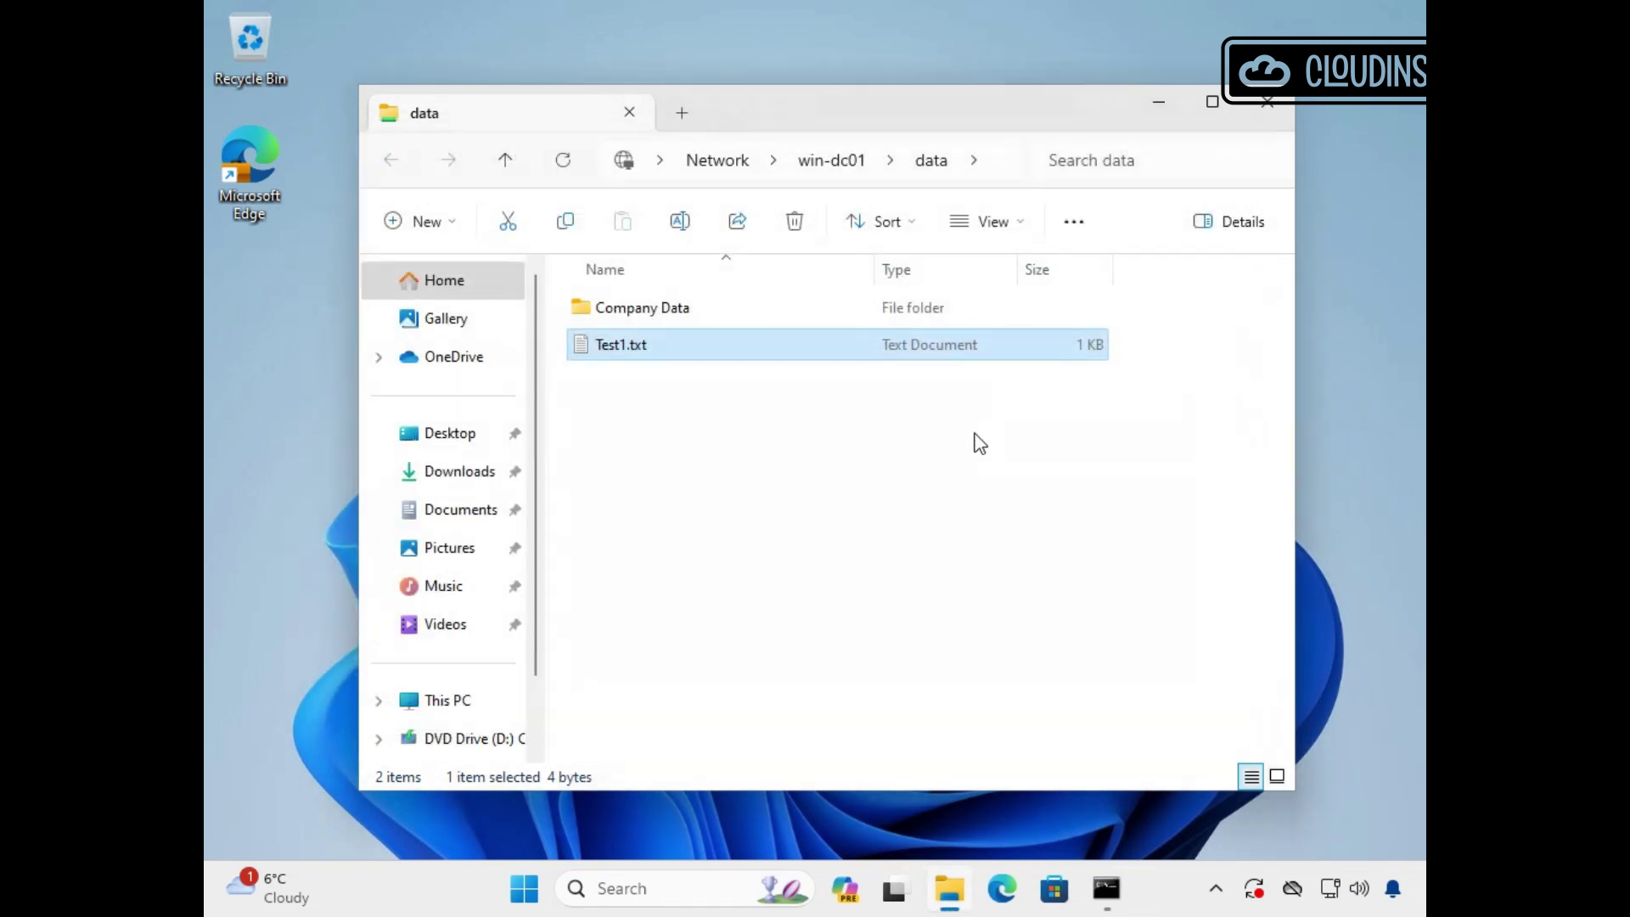